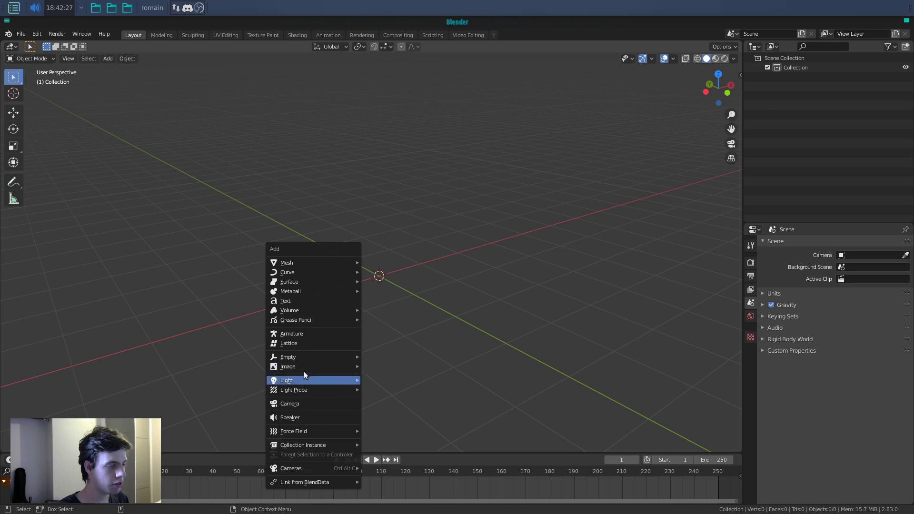
Step: Add an armature with a single bone to the scene
left_click(304, 333)
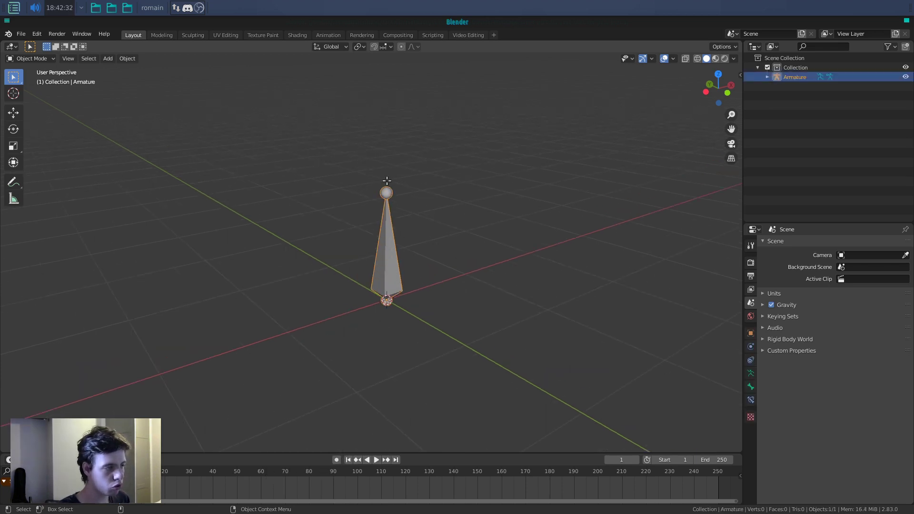
middle_click_drag(350, 219, 428, 237)
Step: Select the bone in Pose Mode and bring up only its Viewport Display settings with the Custom Shape options
left_click(751, 373)
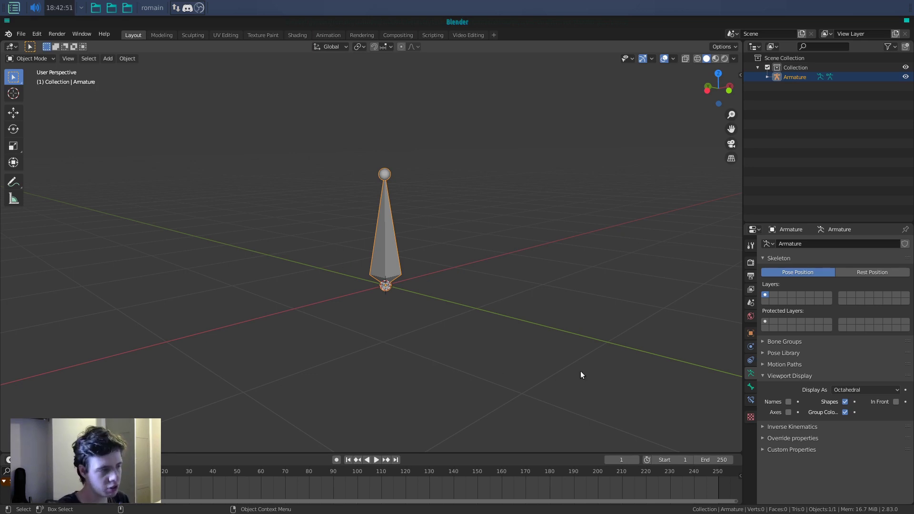
left_click(751, 387)
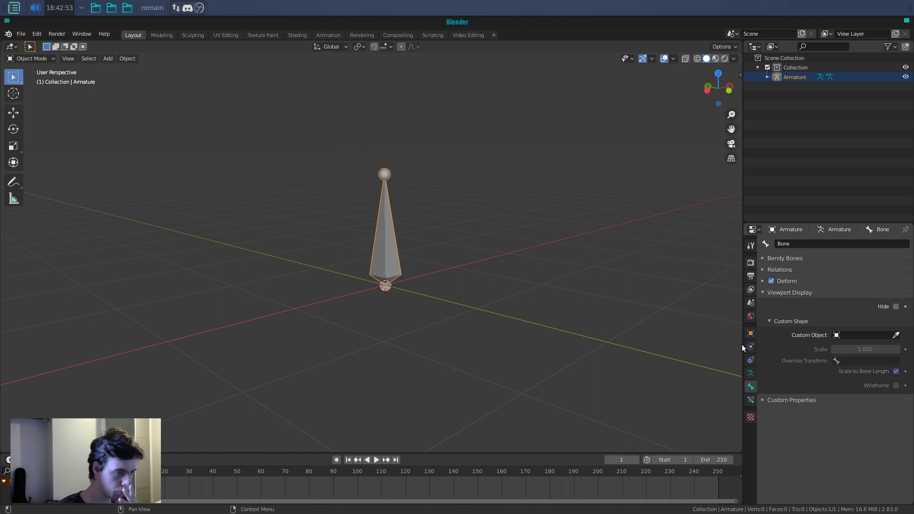
key("ctrl+Tab")
left_click(387, 255)
scroll(791, 419, "down", 2)
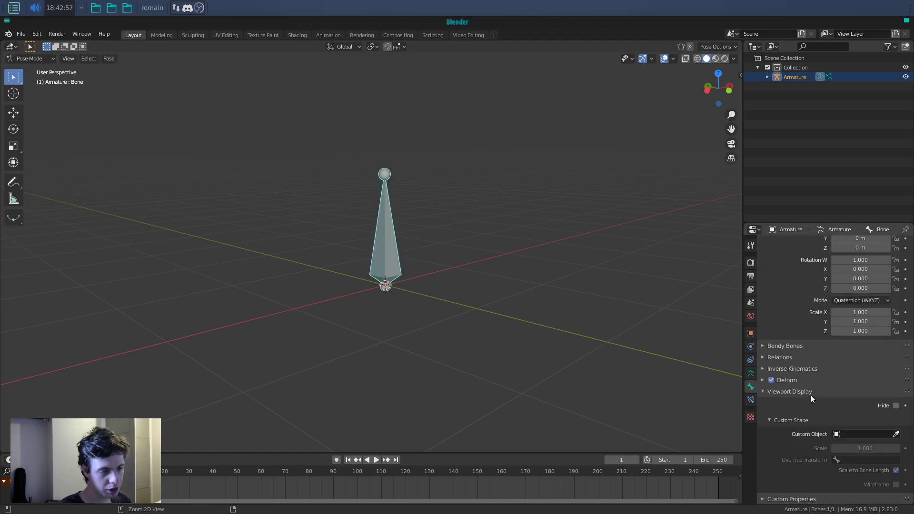
left_click(810, 395, "ctrl")
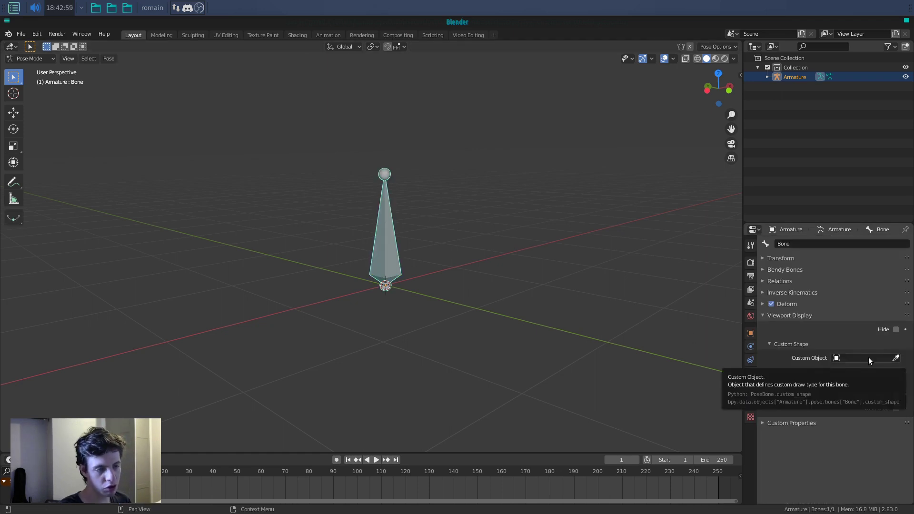
middle_click_drag(476, 305, 378, 273)
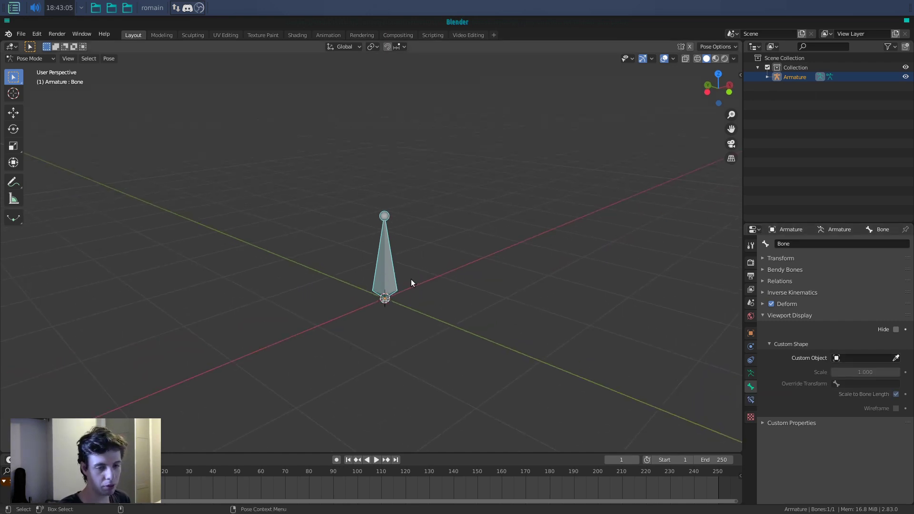
left_click(423, 281)
left_click(386, 282)
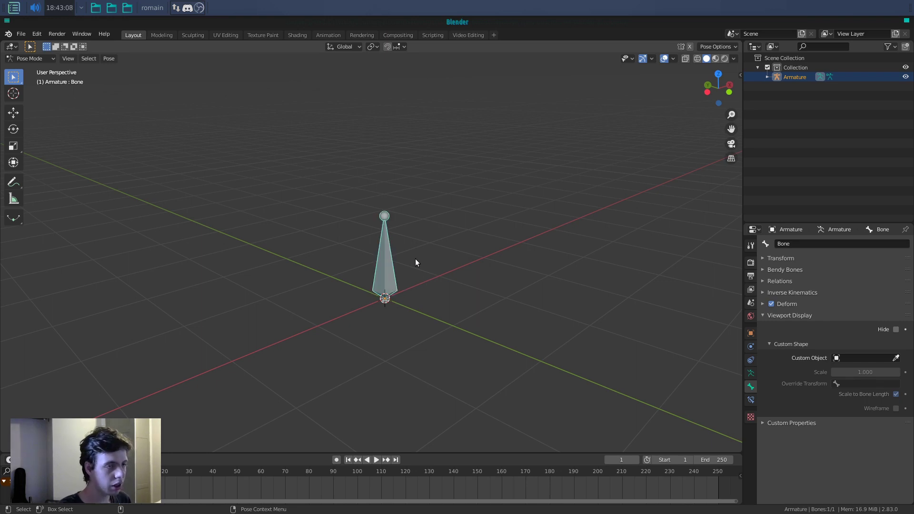
Step: Add a mesh circle around the base of the bone
key("shift+a")
mouse_move(381, 188)
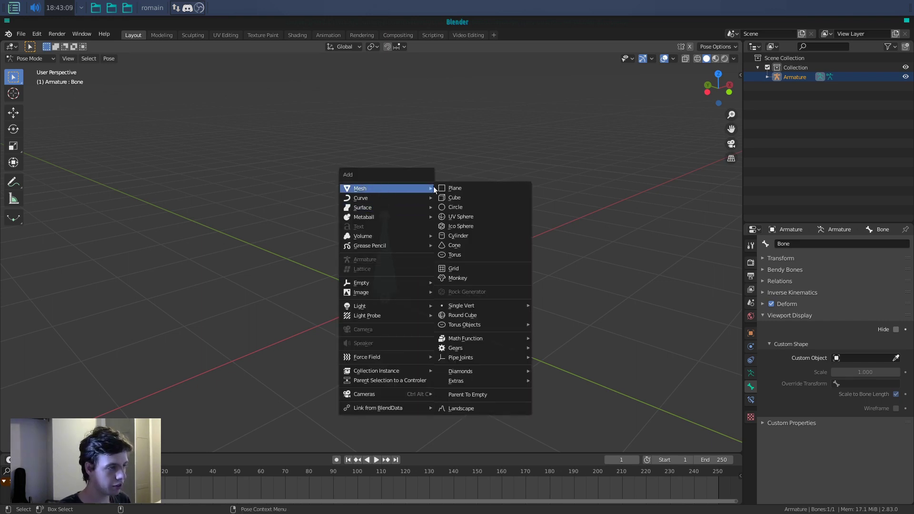
left_click(462, 207)
Step: Move the circle to a new collection named bone-shapes
key("m")
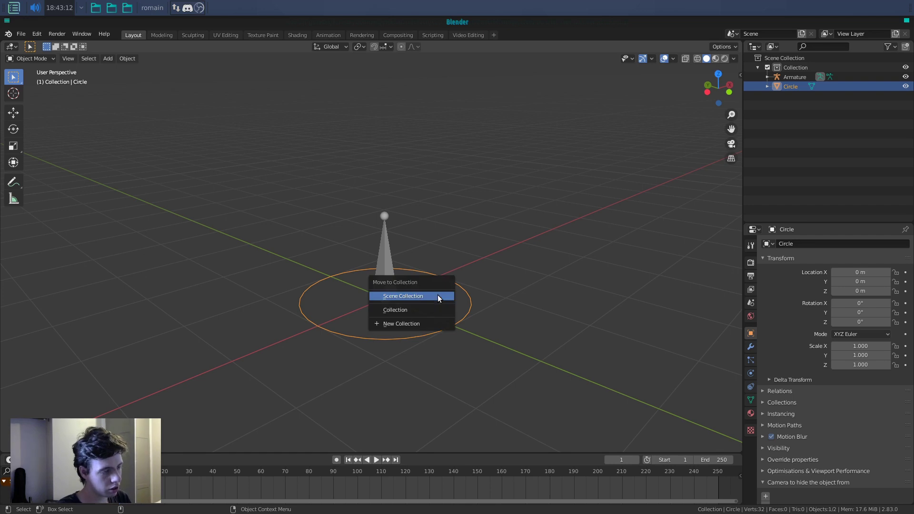
left_click(426, 319)
type("bone")
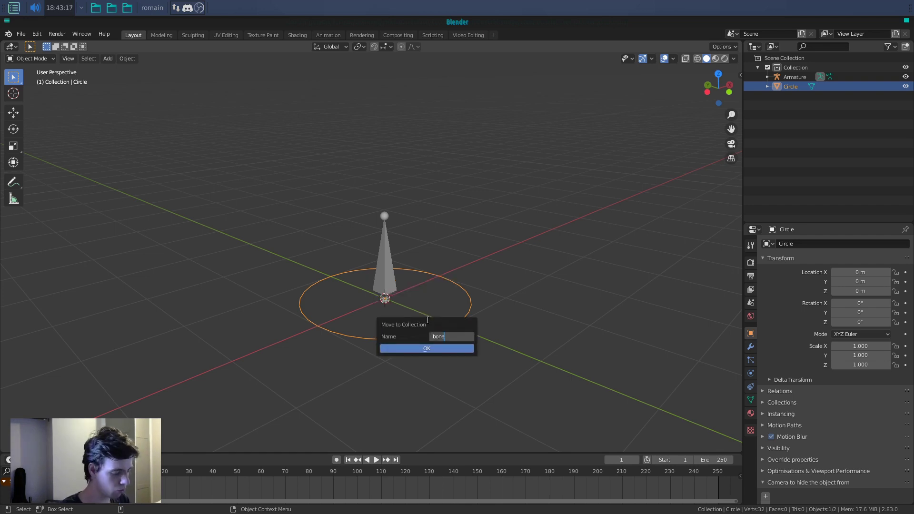
type("-shapes")
key("Return")
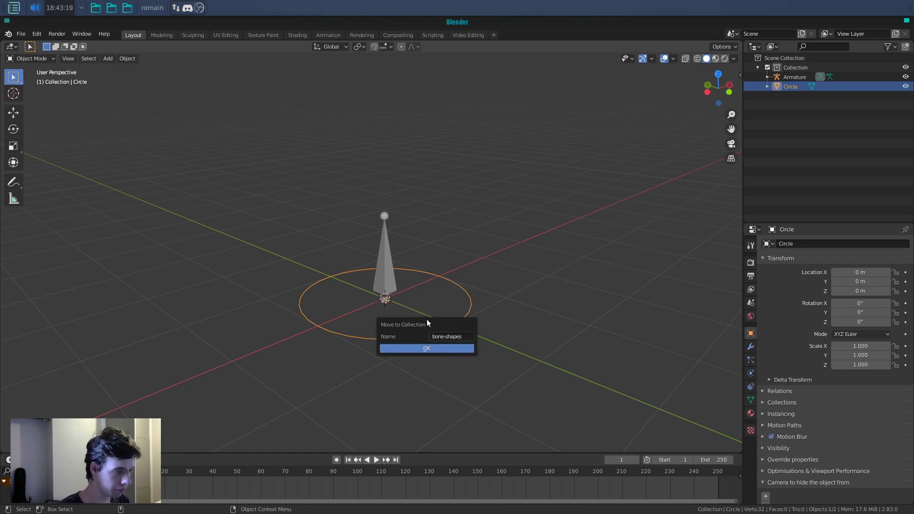
left_click(428, 348)
middle_click_drag(398, 313, 401, 262)
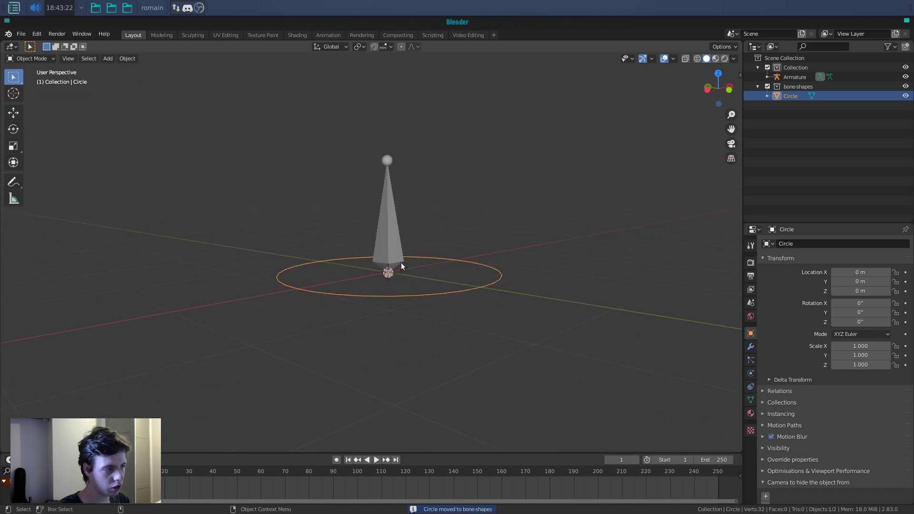
Step: Assign Circle as the bone's custom shape object and inspect how it is oriented
left_click(397, 261)
left_click(864, 336)
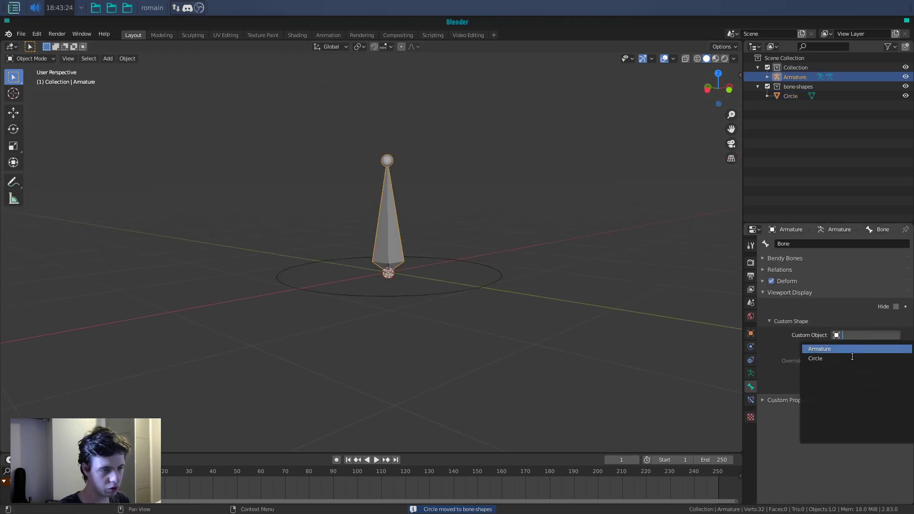
left_click(833, 360)
middle_click_drag(400, 295, 418, 282)
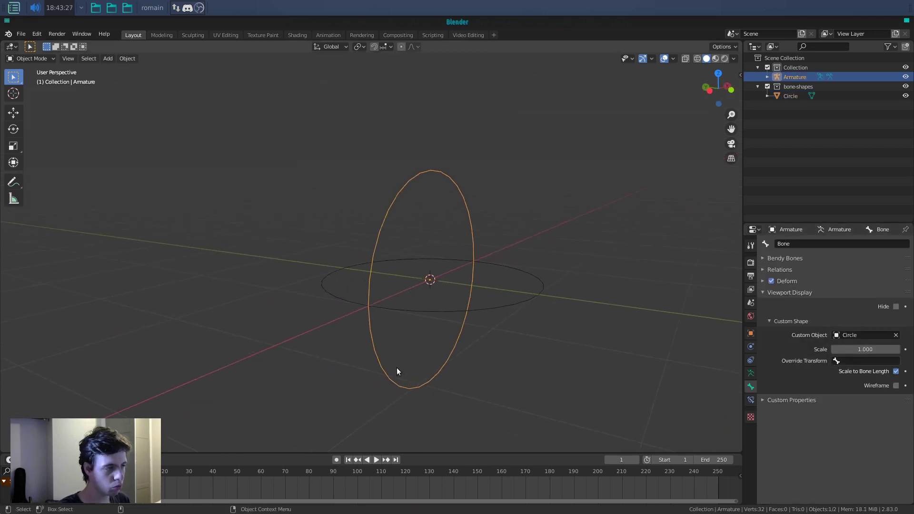
middle_click_drag(409, 328, 450, 347)
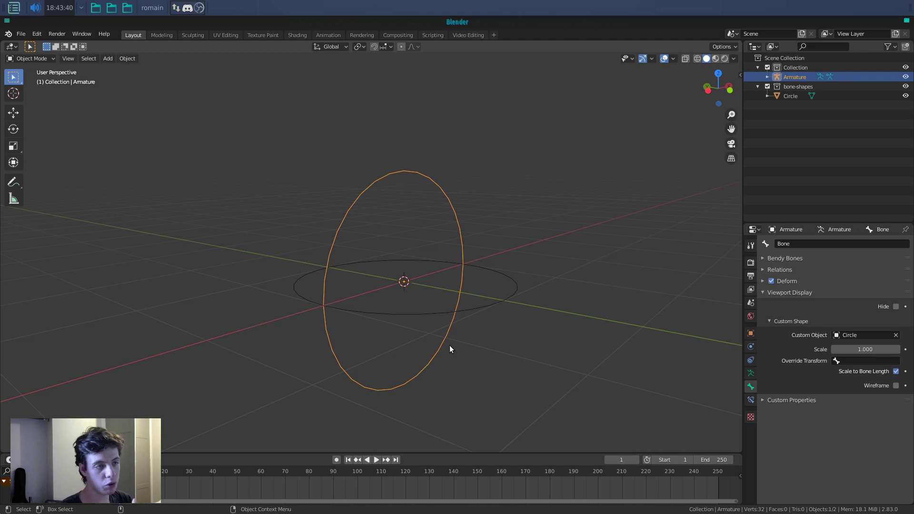
Step: Clear the bone's custom shape object and keep the armature selected
left_click(895, 336)
middle_click_drag(548, 307, 538, 313)
left_click(432, 278)
key("ctrl+z")
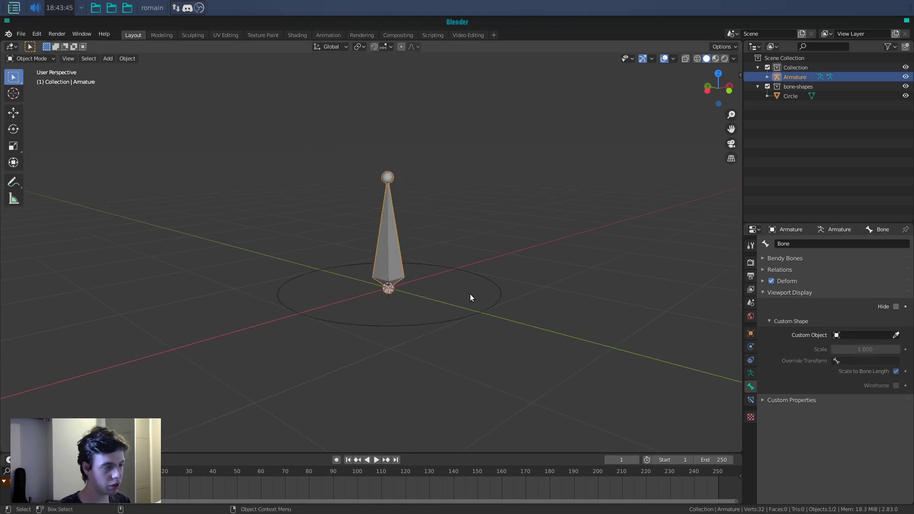
Step: Turn on the bone axes in the armature's viewport display
left_click(751, 374)
left_click(789, 413)
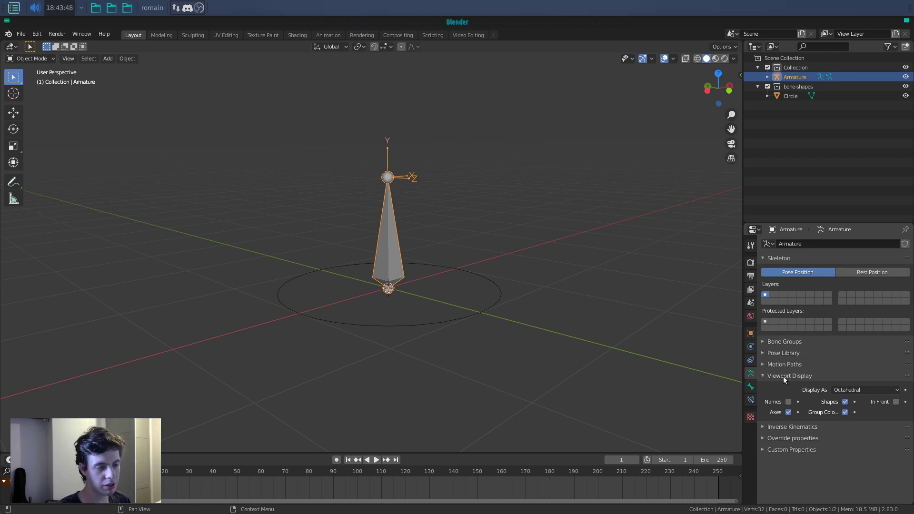
Step: Turn on the axis display for the circle in its object viewport display settings
left_click(482, 310)
left_click(482, 310)
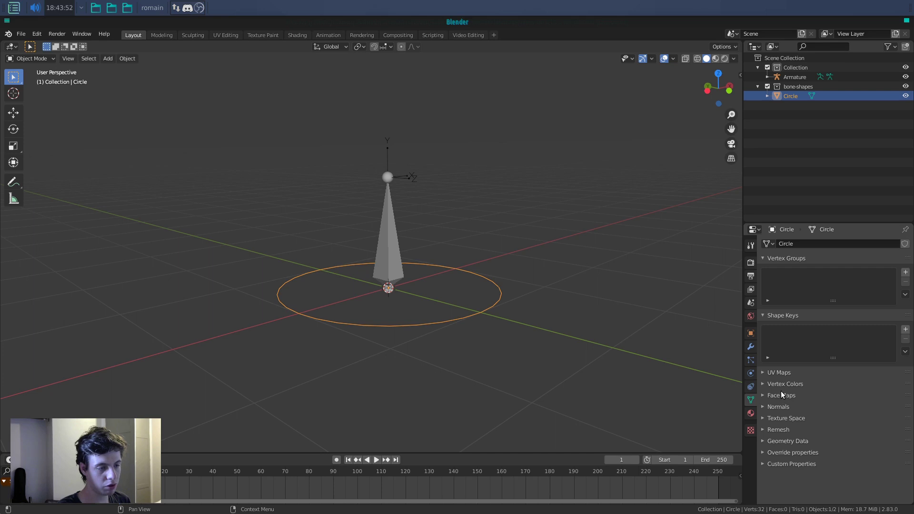
left_click(750, 334)
scroll(790, 461, "down", 3)
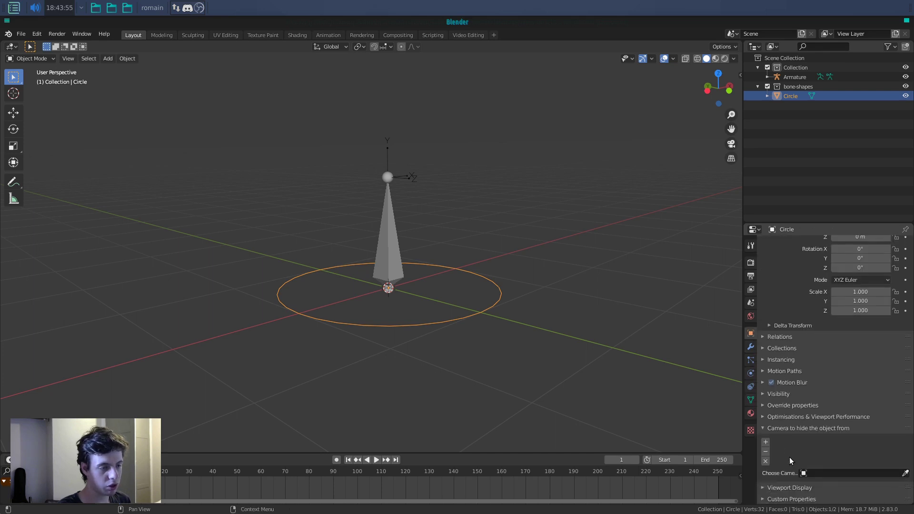
left_click(803, 486, "ctrl")
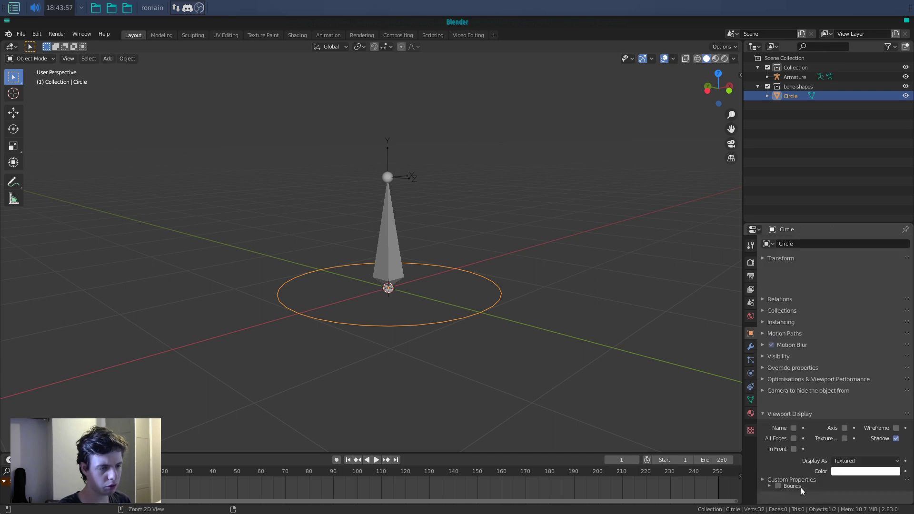
left_click(845, 387)
scroll(459, 306, "up", 5)
middle_click_drag(459, 302, 634, 314)
middle_click_drag(687, 300, 525, 259)
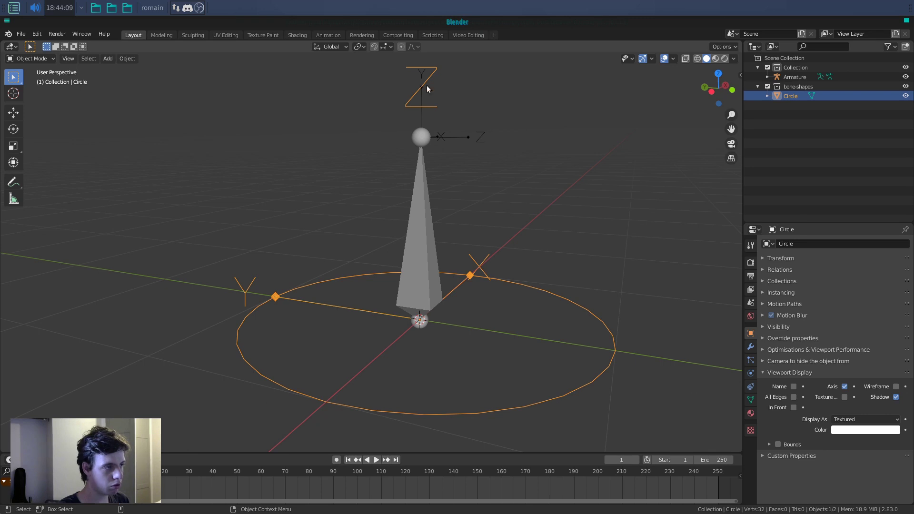
Step: Rotate the circle object 90° around the global X axis to match the bone's axes
key("r")
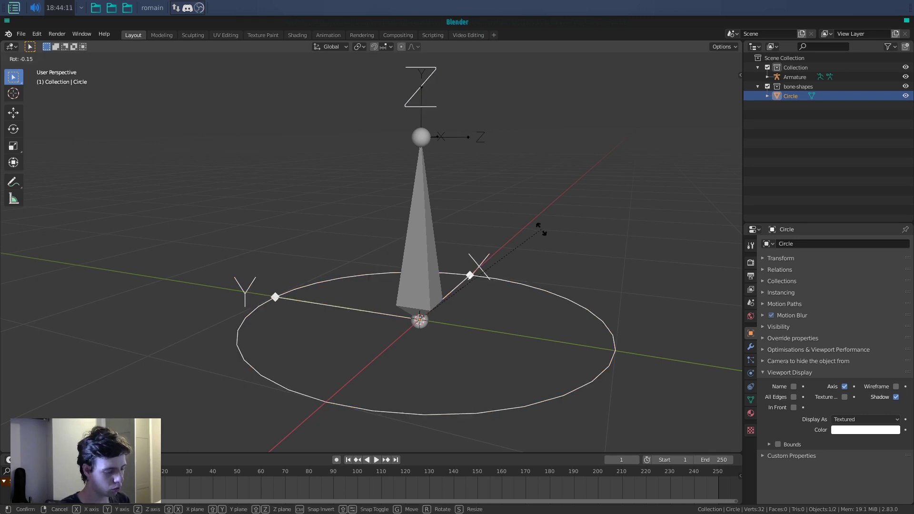
type("x")
type("90")
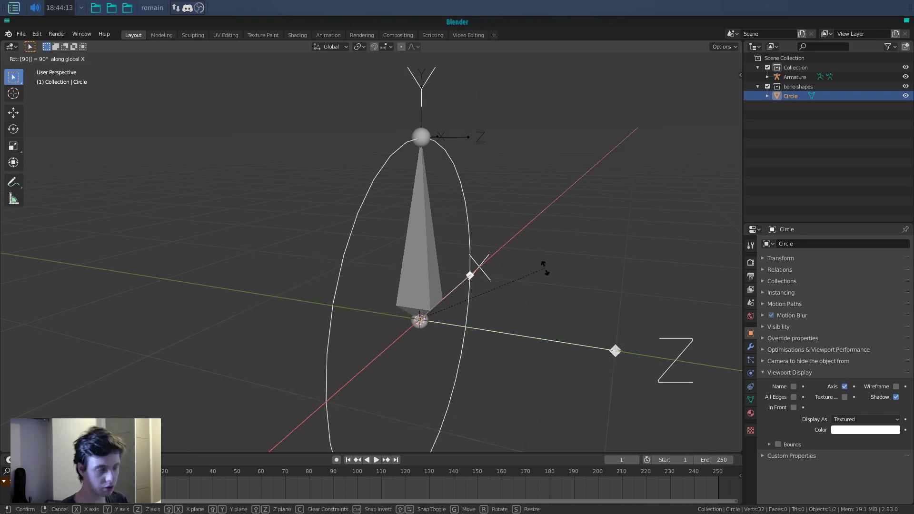
type("-")
type("-")
key("Return")
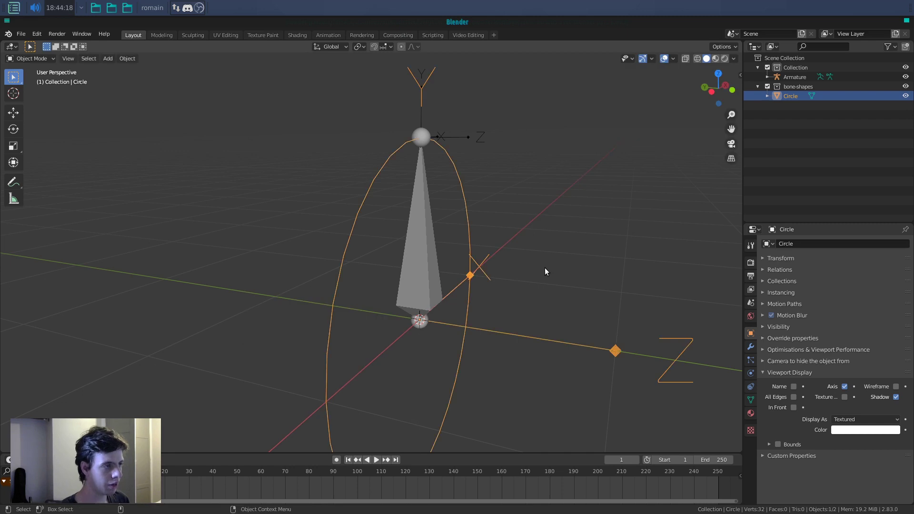
middle_click_drag(545, 268, 374, 250)
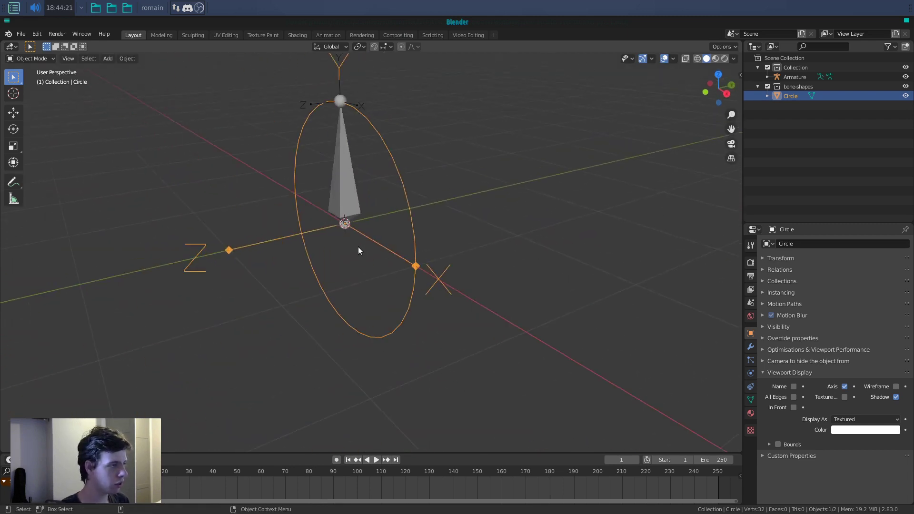
middle_click_drag(399, 283, 446, 275)
left_click(514, 327)
left_click(473, 264)
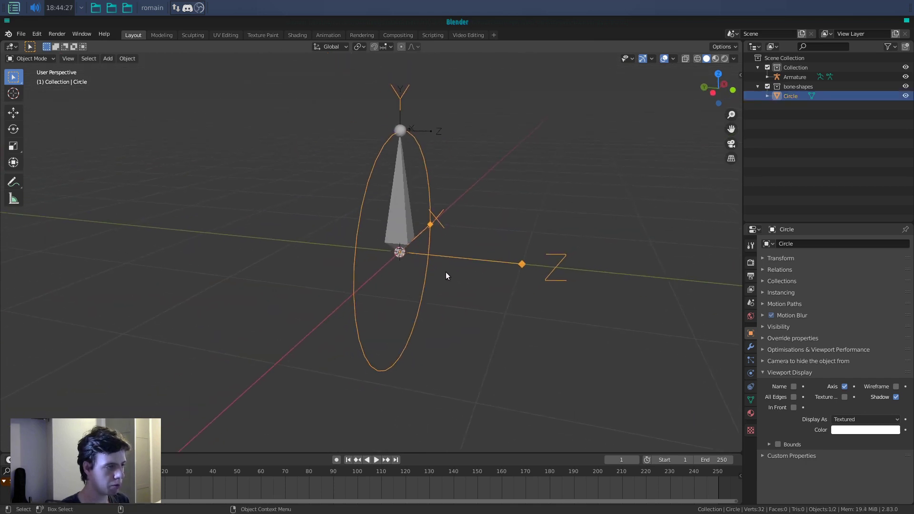
Step: Rotate all of the circle's vertices 90° around the global X axis in Edit Mode, then return to Object Mode
key("Tab")
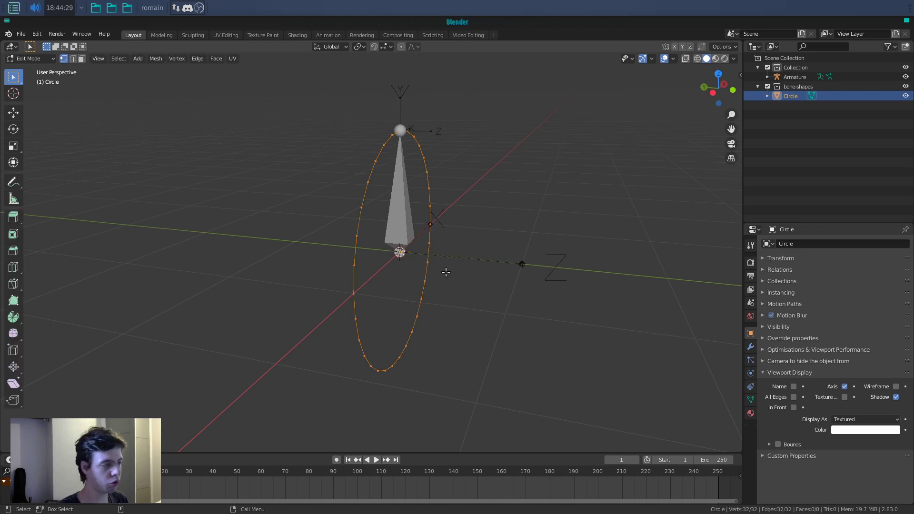
key("r")
key("x")
key("9")
key("0")
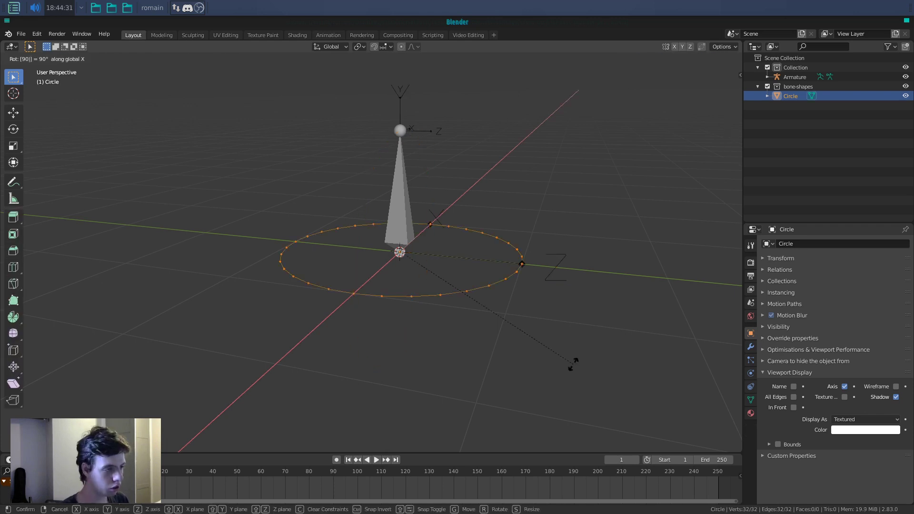
left_click(573, 364)
key("Tab")
Step: Select the armature and assign Circle as its bone's custom shape object
left_click(390, 234)
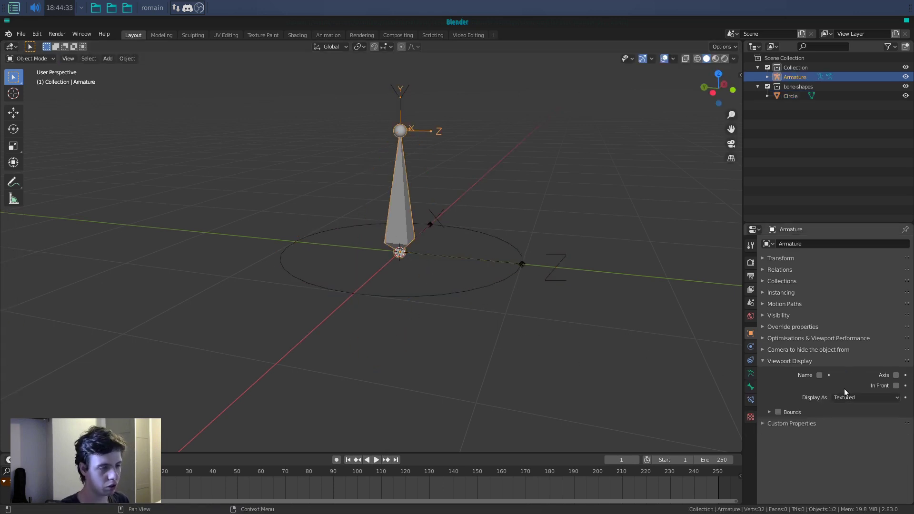
left_click(819, 363)
left_click(751, 387)
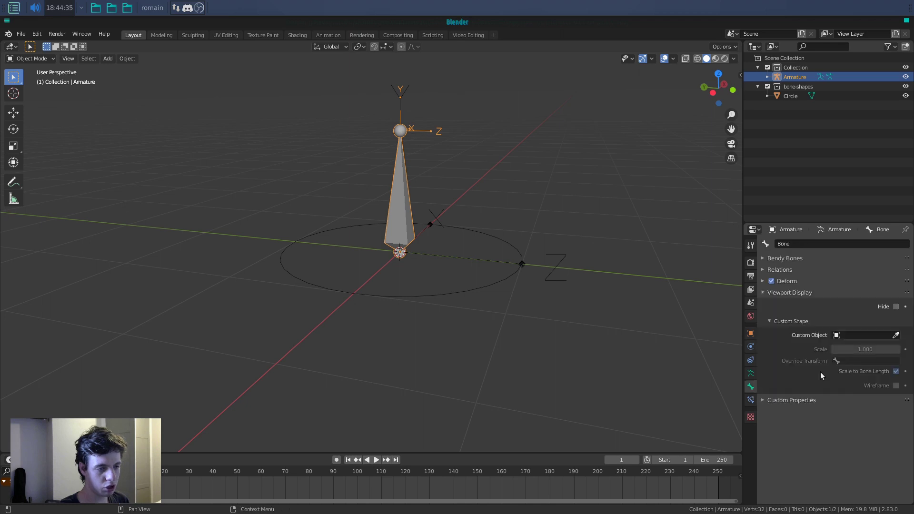
left_click(847, 336)
left_click(850, 356)
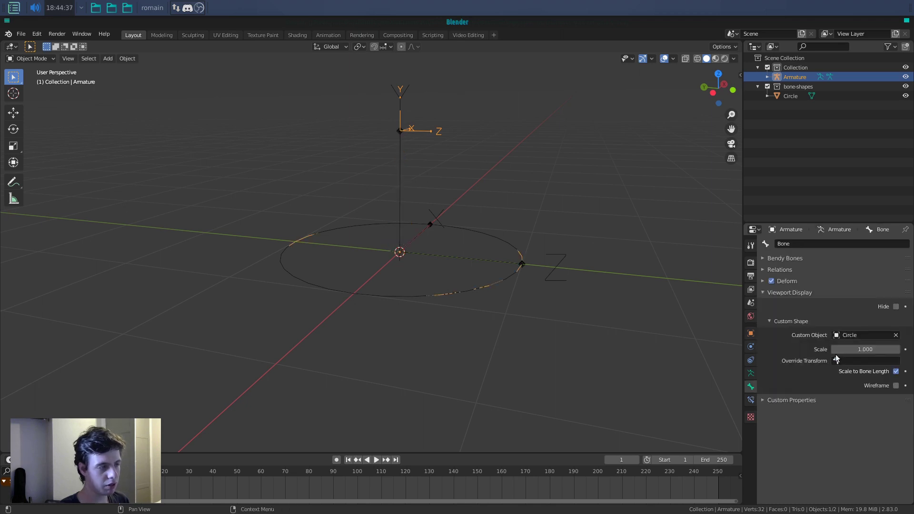
middle_click_drag(470, 293, 395, 258)
Step: Scale the circle's mesh down slightly in Edit Mode
left_click(464, 302)
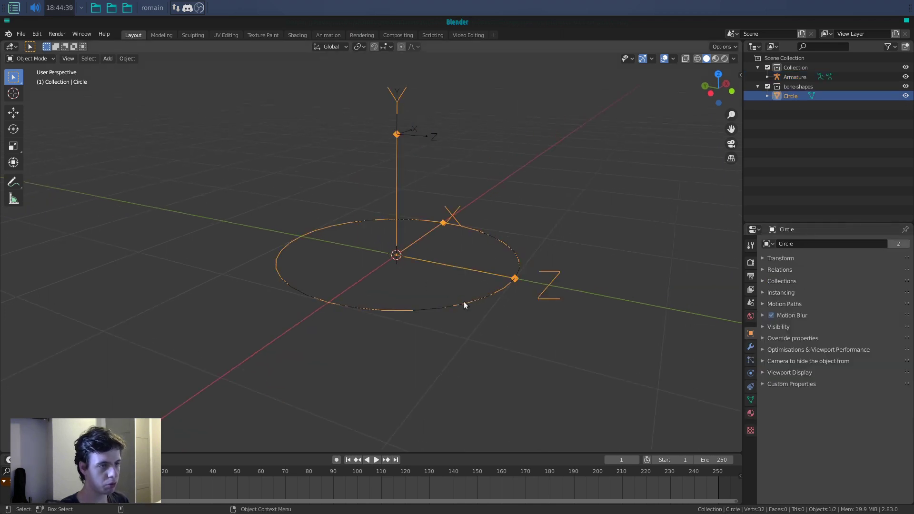
key("Tab")
middle_click_drag(465, 303, 469, 328)
key("s")
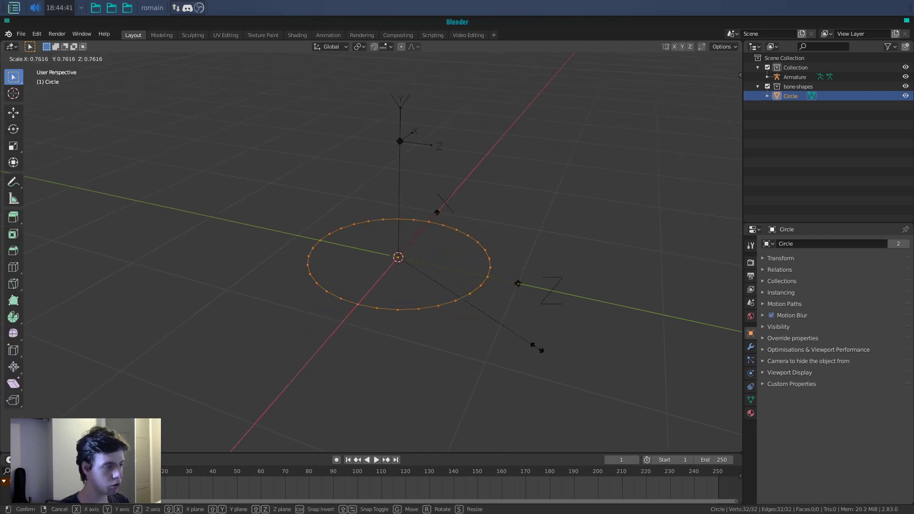
left_click(546, 363)
Step: Select every other vertex of the circle from the top view and scale them inward into a star shape
middle_click_drag(547, 363, 472, 348)
left_click(472, 347)
key("KP_7")
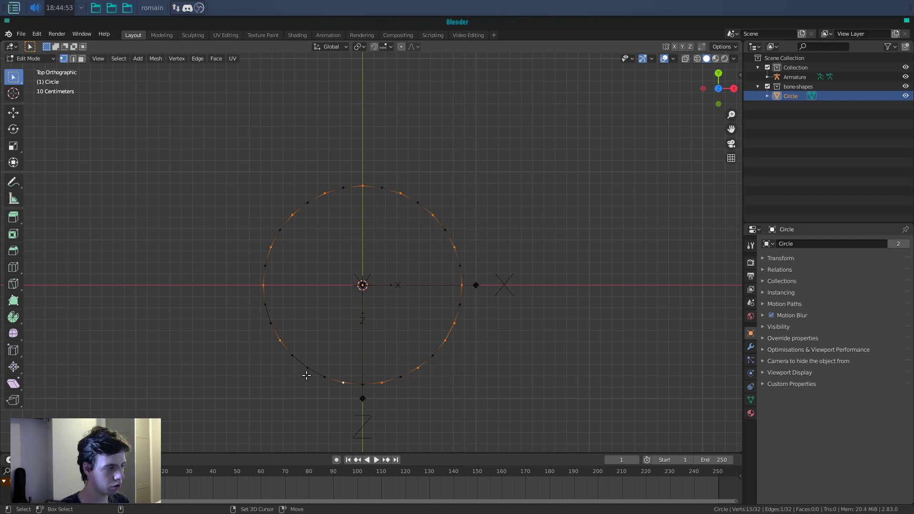
left_click(307, 371, "shift")
key("s")
left_click(446, 338)
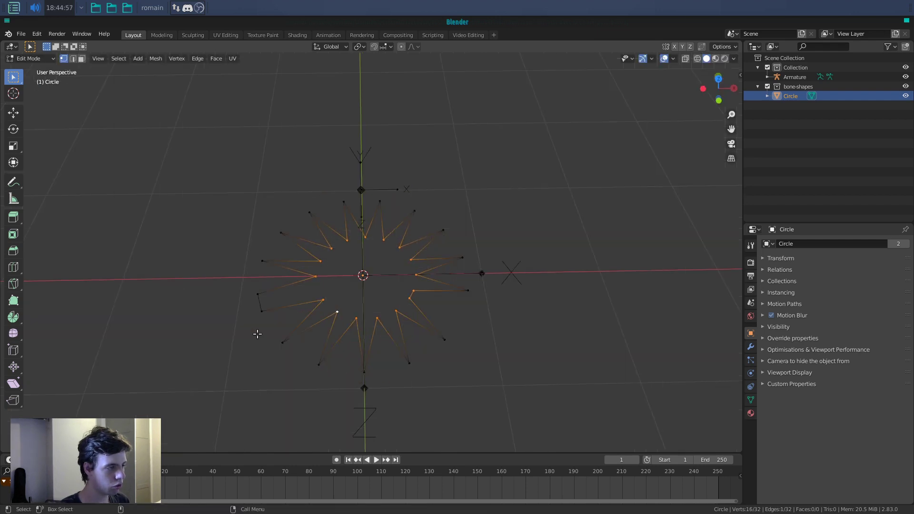
Step: Return the star-shaped circle to Object Mode, deselect it and exclude the bone-shapes collection from the view layer
key("Tab")
middle_click_drag(257, 336, 534, 312)
left_click(532, 332)
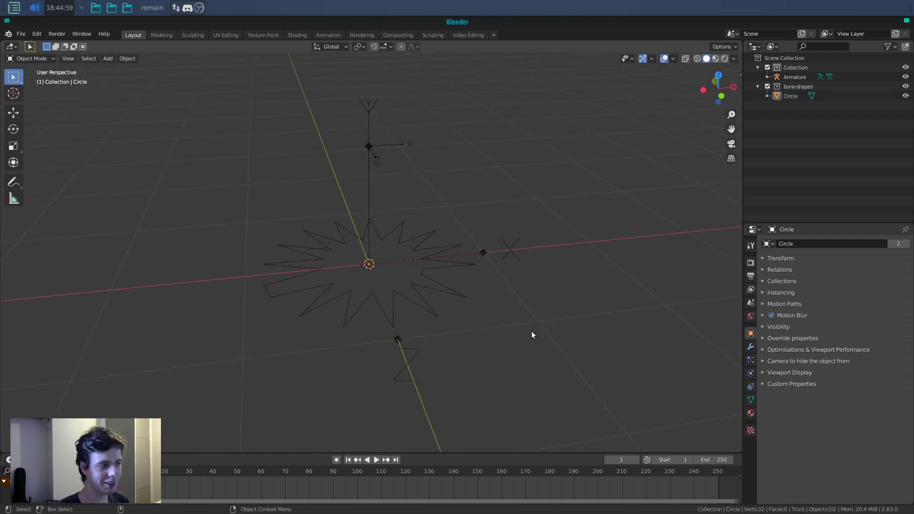
left_click(767, 87)
middle_click_drag(419, 295, 407, 322)
Step: Turn off the armature's bone axes display and deselect everything in Object Mode
key("a")
key("ctrl+Tab")
left_click(412, 276)
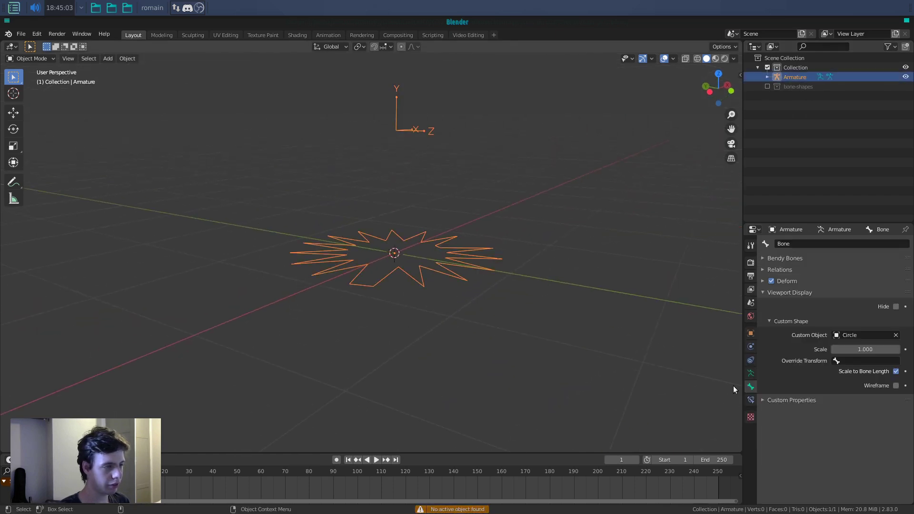
left_click(750, 373)
left_click(788, 412)
key("ctrl+Tab")
left_click(456, 268)
middle_click_drag(449, 274, 401, 262)
key("ctrl+Tab")
key("alt+a")
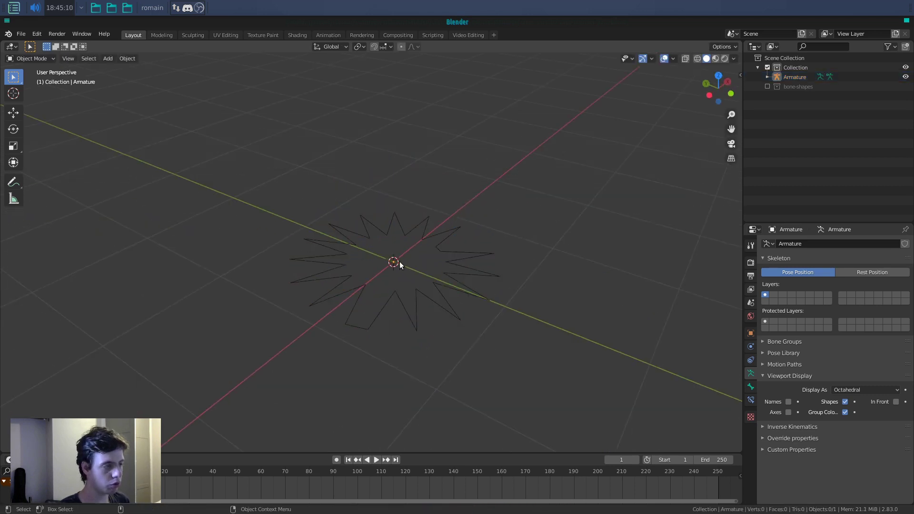
Step: Add a Monkey mesh at the 3D cursor, in the centre of the star-shaped bone
key("shift+a")
mouse_move(376, 262)
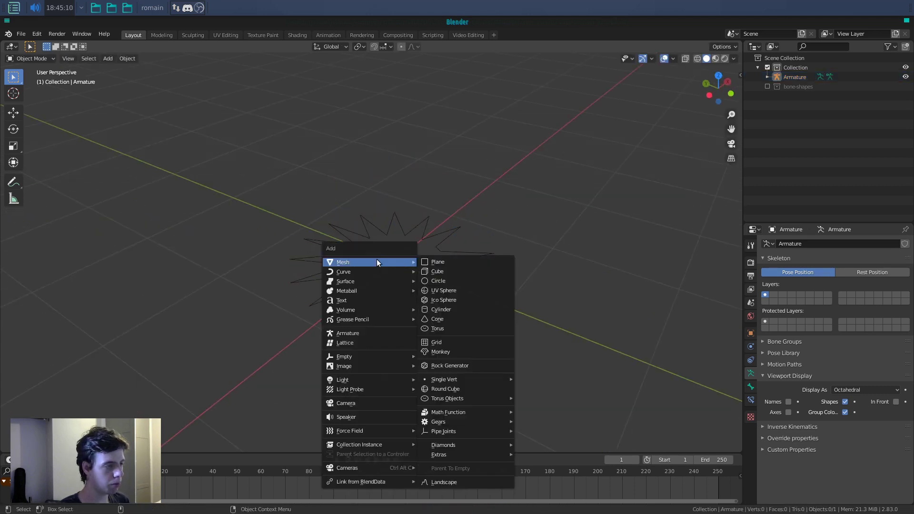
left_click(436, 352)
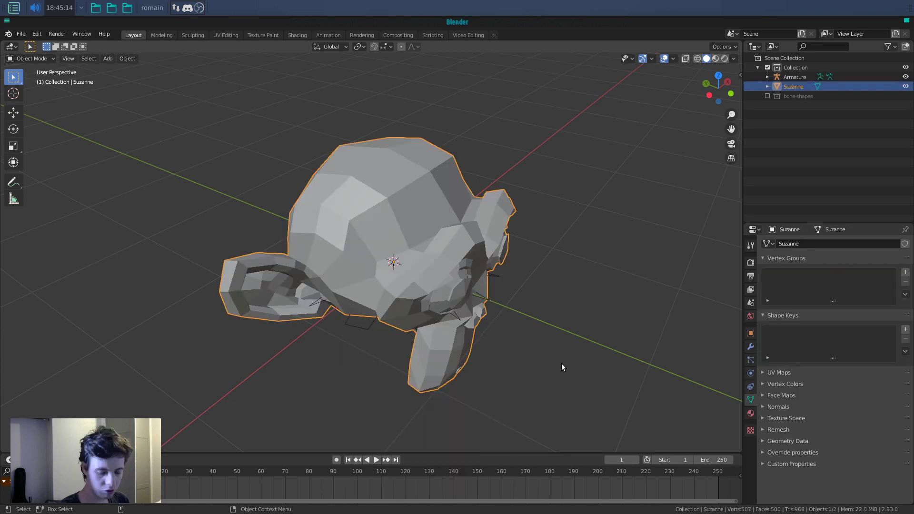
Step: Rotate the monkey head -90° around the Z axis and scale it down to fit within the star-shaped bone
type("rz90")
key("minus")
key("Return")
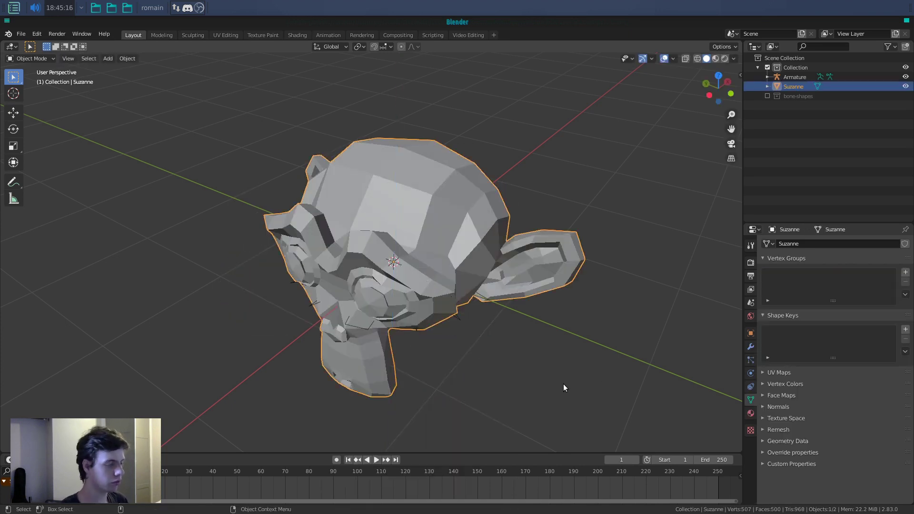
key("s")
left_click(445, 304)
Step: Add the armature to the monkey head selection, enter Pose Mode and parent the head to the bone with Bone Relative
middle_click_drag(443, 302, 431, 320)
left_click(442, 293, "shift")
key("ctrl+Tab")
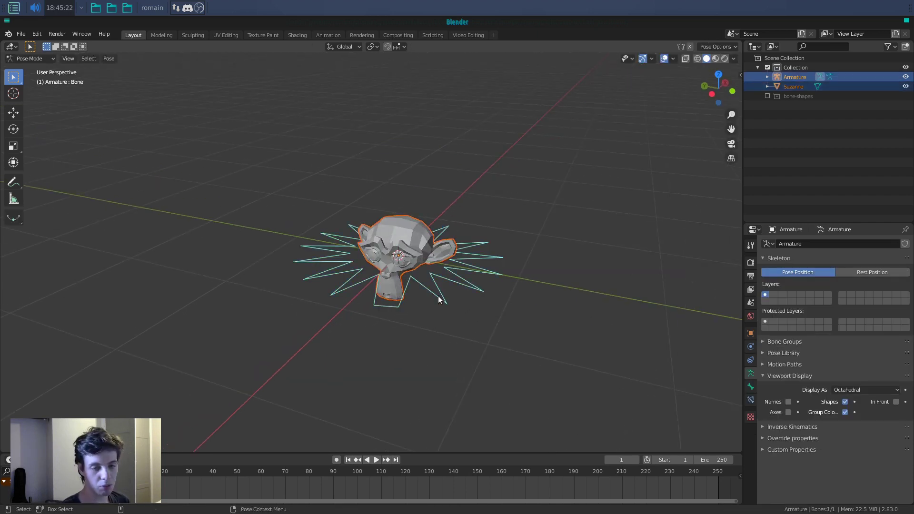
key("ctrl+p")
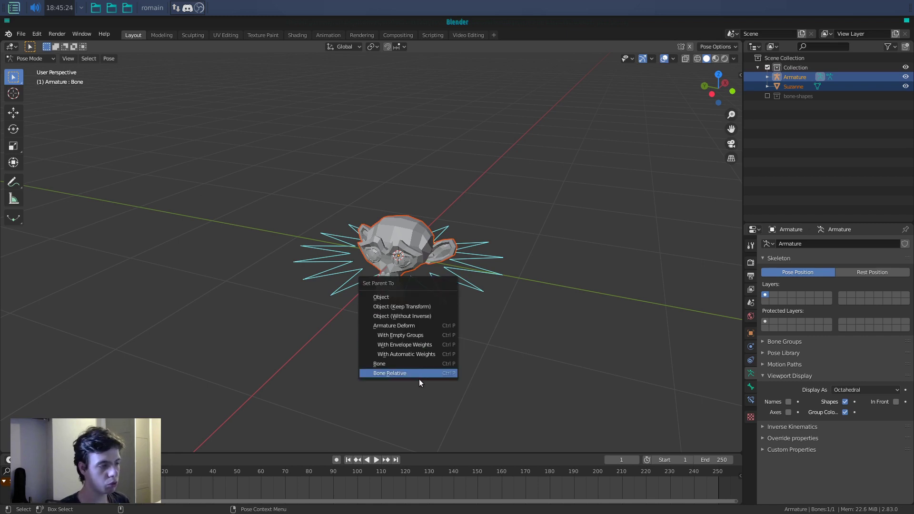
left_click(414, 373)
Step: Try rotating the star-shaped bone freely to test the parented monkey head
left_click(442, 296)
key("r")
key("r")
right_click(459, 299)
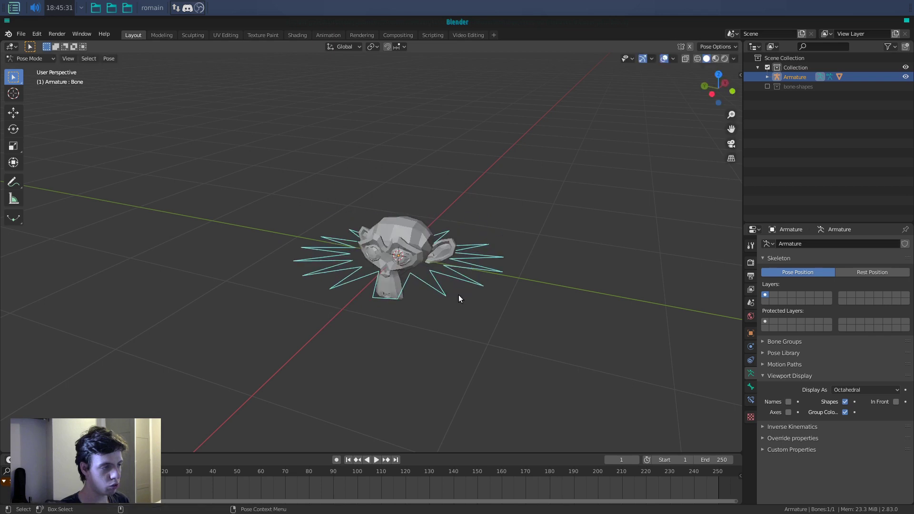
middle_click_drag(520, 280, 383, 307)
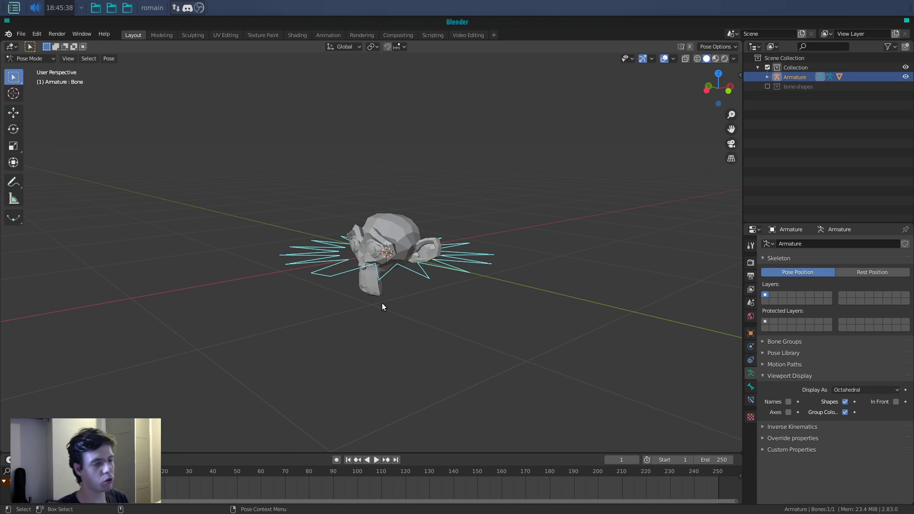
middle_click_drag(382, 303, 295, 238)
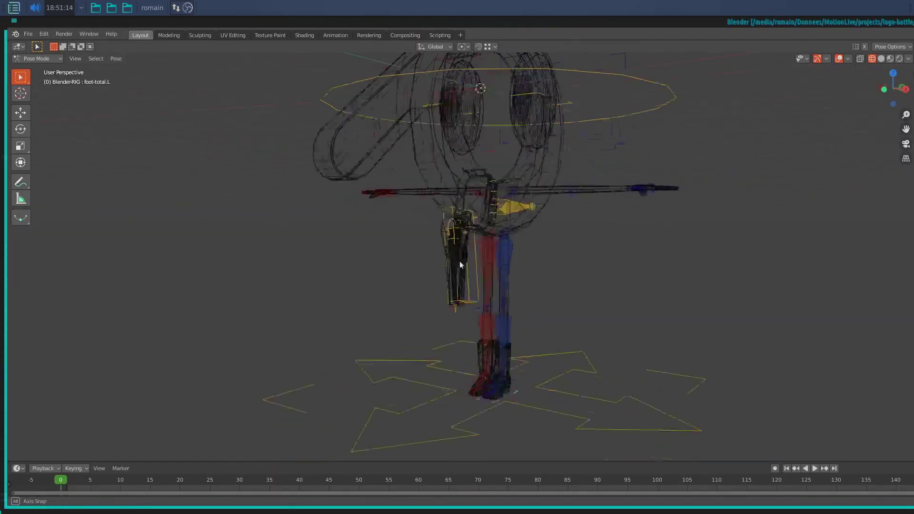
Step: Put the logo character's rig in Object Mode, display it in Solid shading and save the file
middle_click_drag(459, 261, 570, 334)
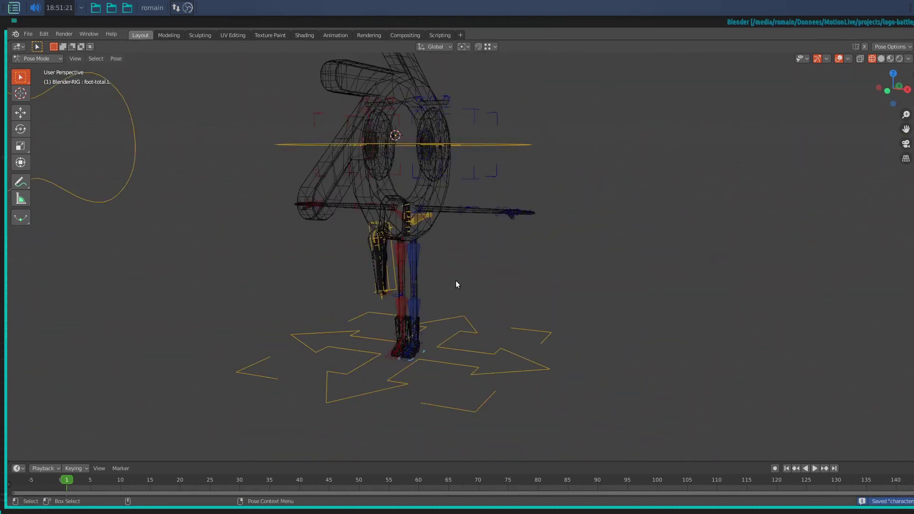
key("Tab")
middle_click_drag(462, 285, 472, 288, "shift")
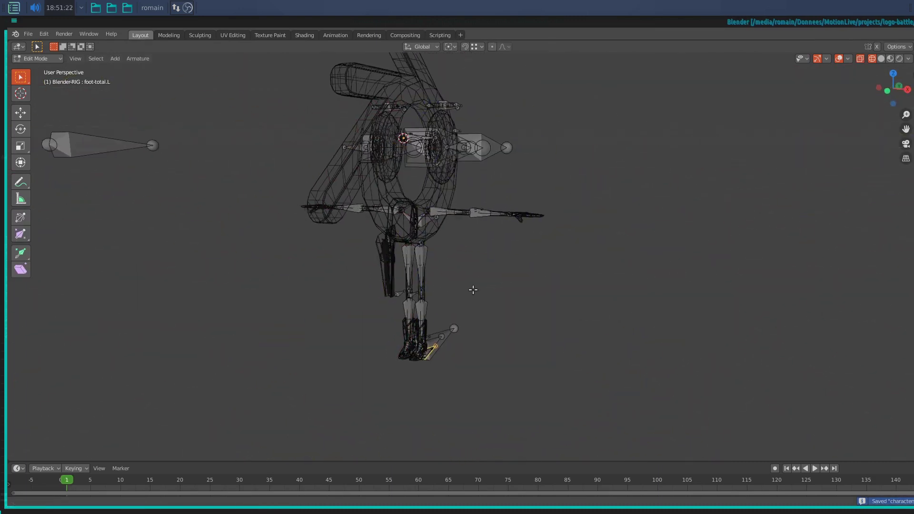
key("Tab")
key("ctrl+Tab")
left_click(457, 233)
key("z")
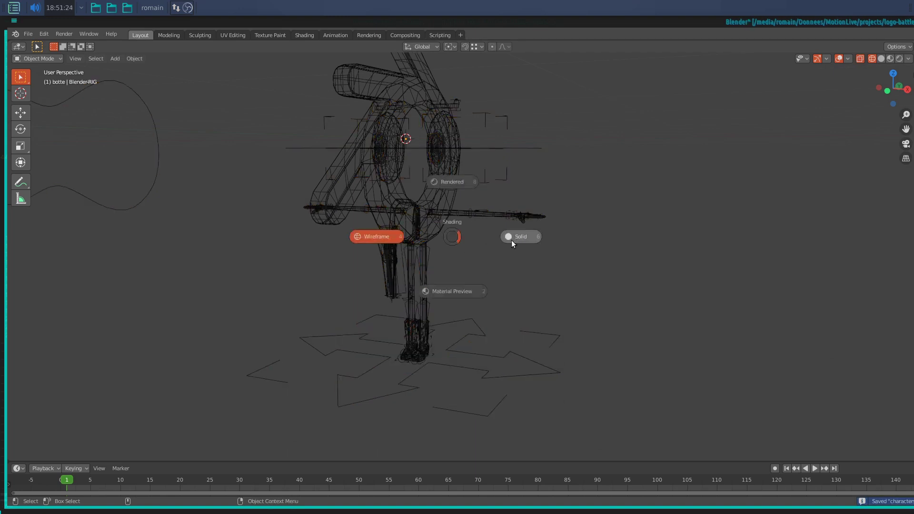
left_click(516, 238)
key("ctrl+s")
Step: Select two of the character's parts together and open the parenting options for them
scroll(449, 235, "up", 5)
left_click(447, 226)
left_click(451, 254, "shift")
key("ctrl+p")
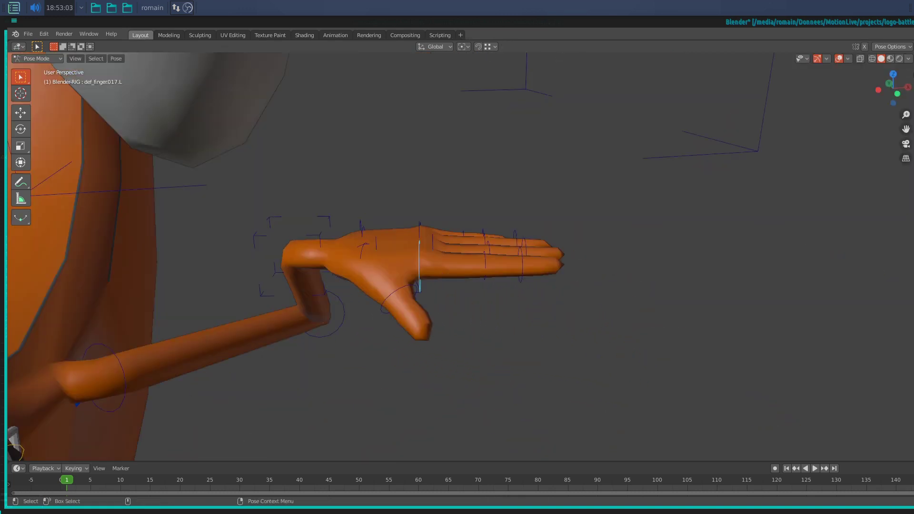
Step: Bend the left hand's finger beside the thumb downward, rotating bone def_finger018.L by 61.4°, and start rotating the ctl-head bone
left_click(505, 350)
left_click(484, 290)
key("r")
left_click(458, 378)
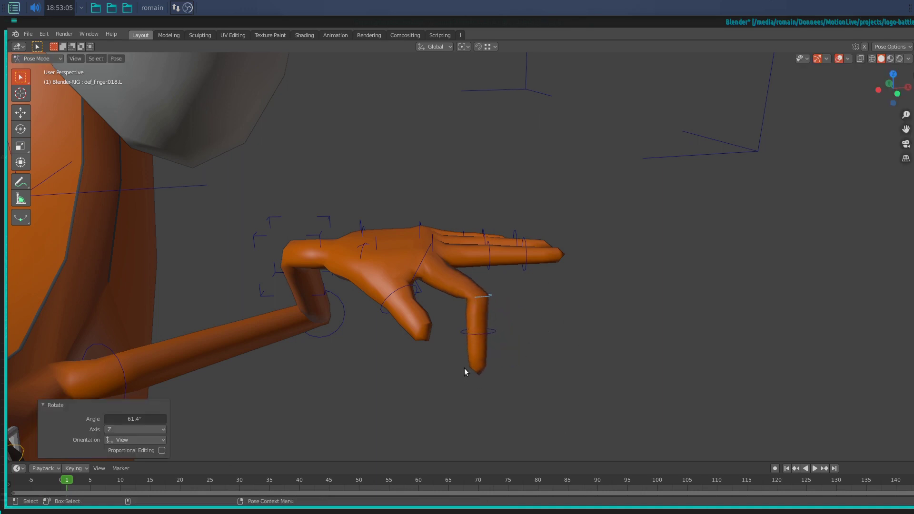
key("r")
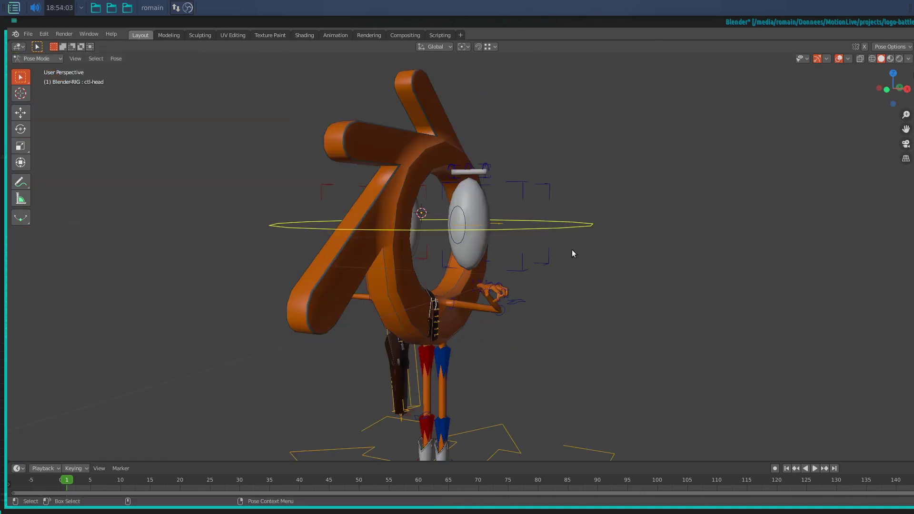
key("r")
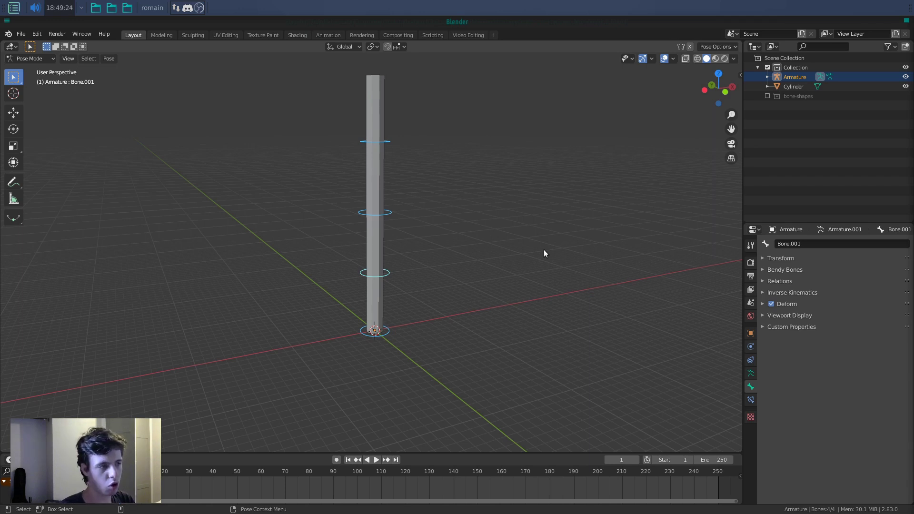
Step: Examine the circle-shaped bones along the cylinder in Wireframe shading, reselect all of them and return to Solid shading
left_click(448, 210)
middle_click_drag(447, 202, 461, 223, "alt")
middle_click_drag(421, 260, 409, 208, "alt")
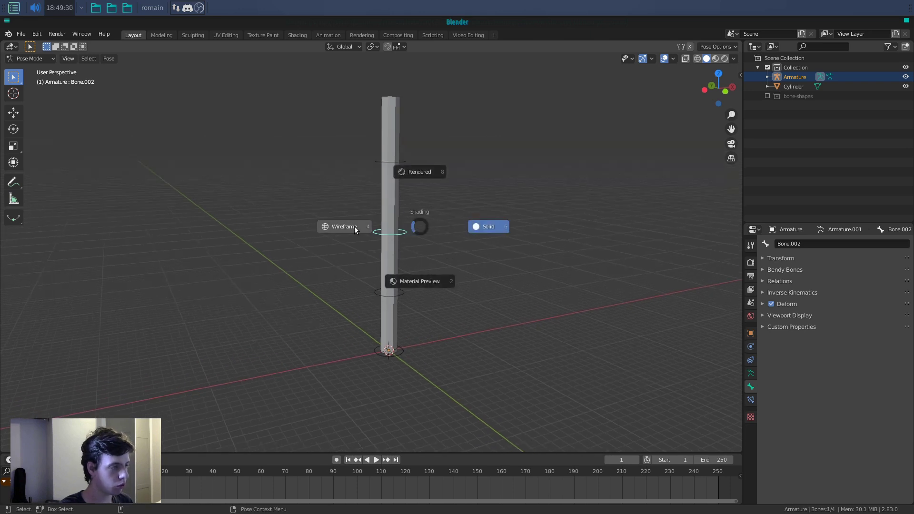
left_click(356, 227)
scroll(395, 166, "up", 2)
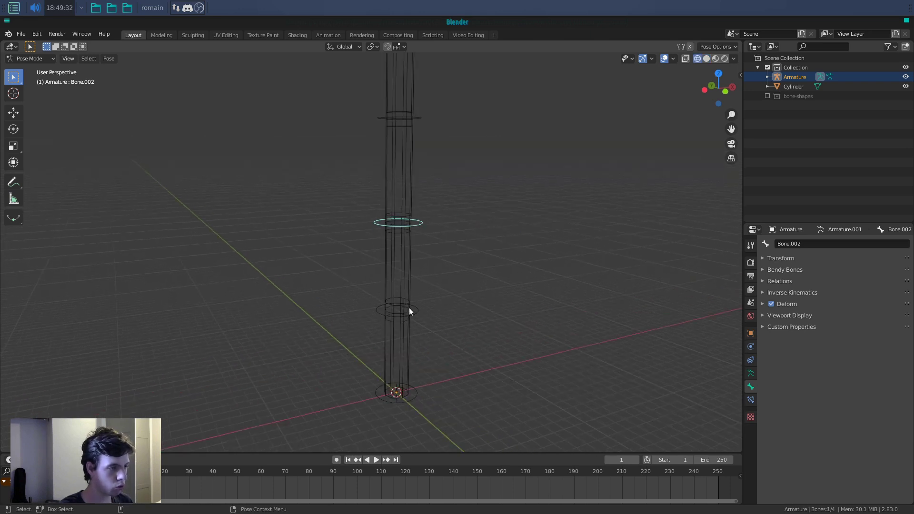
left_click(421, 310)
key("a")
scroll(431, 190, "down", 3)
key("z")
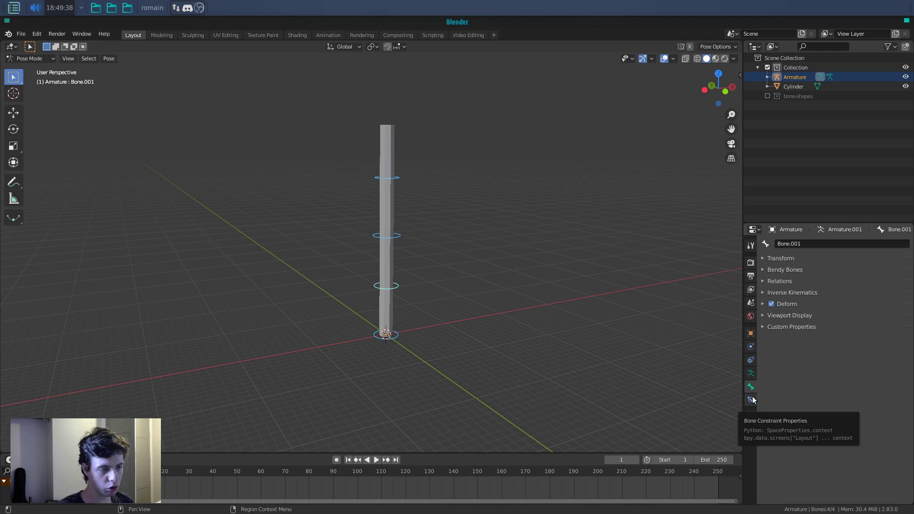
Step: Add a bone group to the armature with theme colour set 03 and assign all selected bones to it
left_click(751, 373)
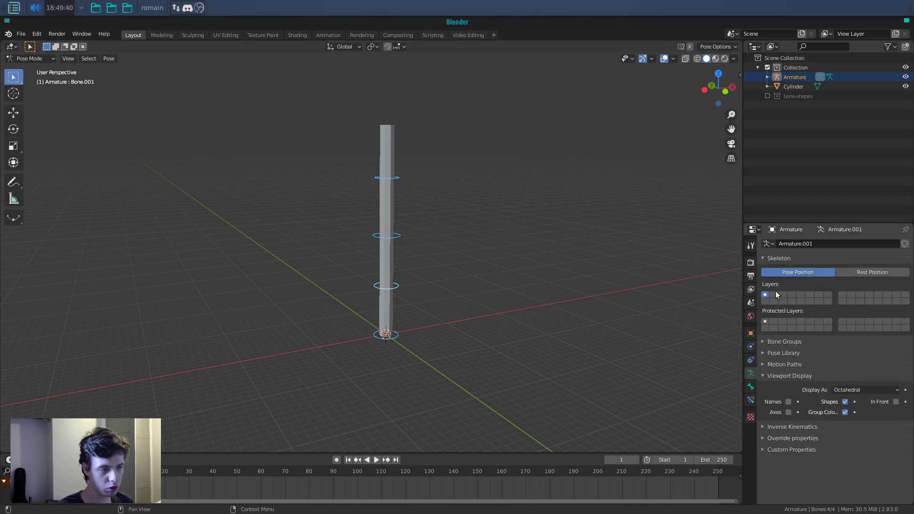
left_click(787, 378)
left_click(786, 341)
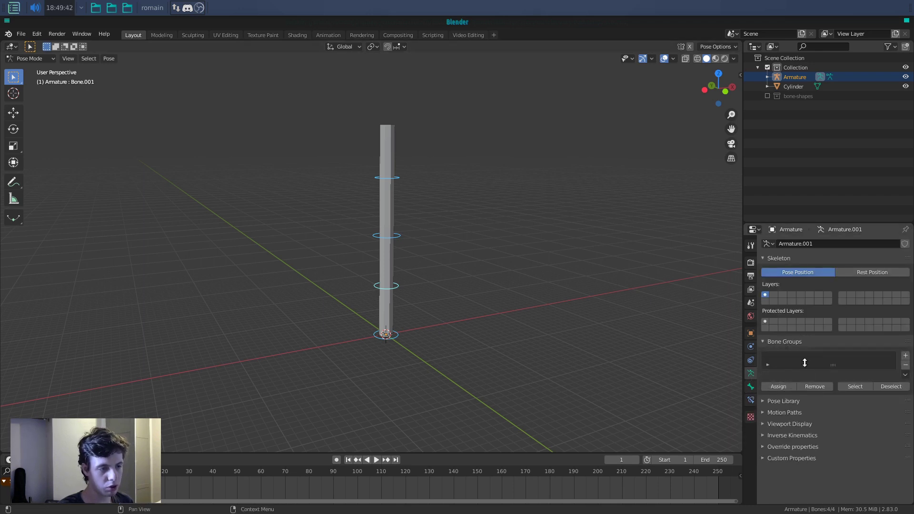
left_click(906, 356)
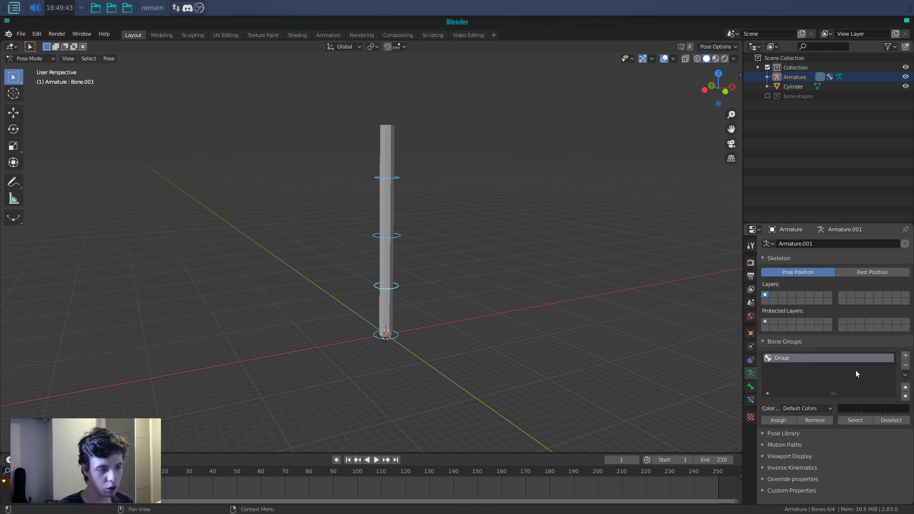
left_click(819, 404)
left_click(715, 370)
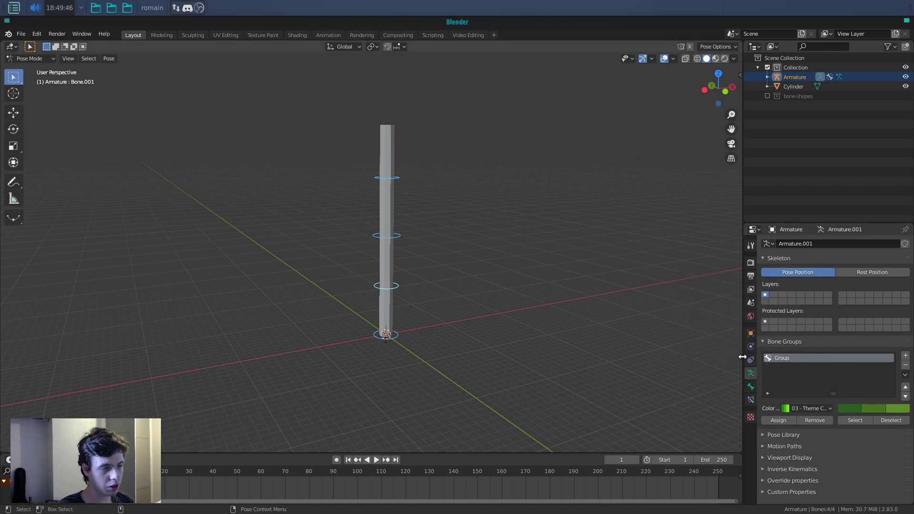
left_click(780, 420)
mouse_move(459, 240)
middle_mouse_down()
mouse_move(430, 236)
mouse_move(466, 248)
middle_mouse_up()
Step: Change the bone group's colour to the magenta theme colour set 11
left_click(808, 409)
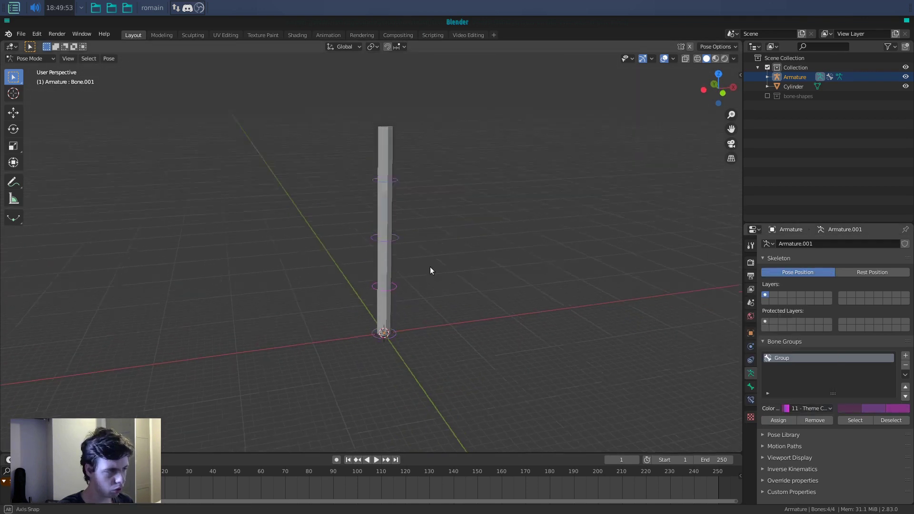
middle_click_drag(433, 258, 462, 258)
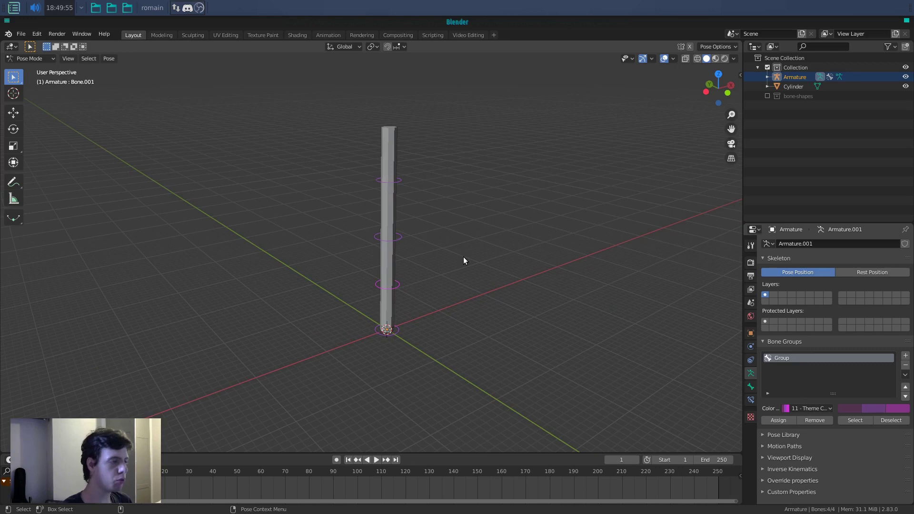
scroll(463, 257, "up", 3)
left_click(804, 343)
Step: Parent the cylinder to the armature with Automatic Weights in Object Mode and clear the selection
key("ctrl+Tab")
left_click(430, 278)
left_click(403, 285)
left_click(418, 313, "shift")
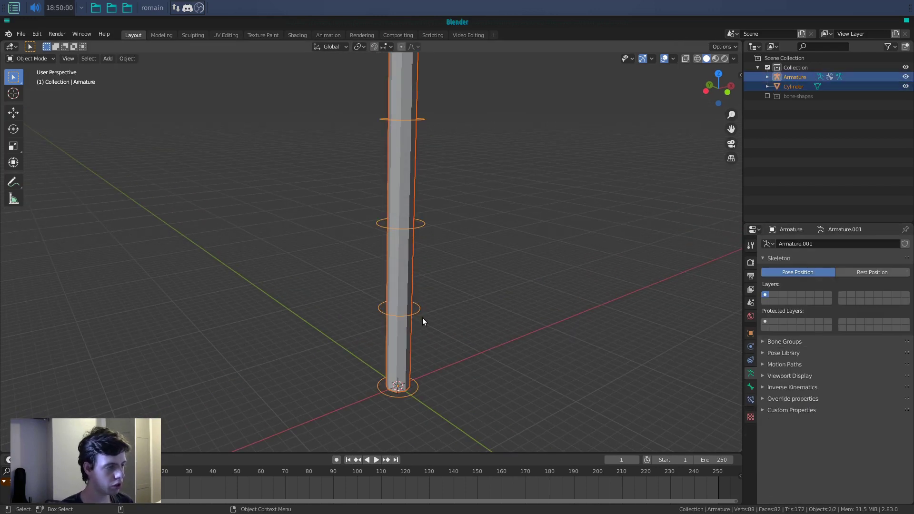
key("ctrl+p")
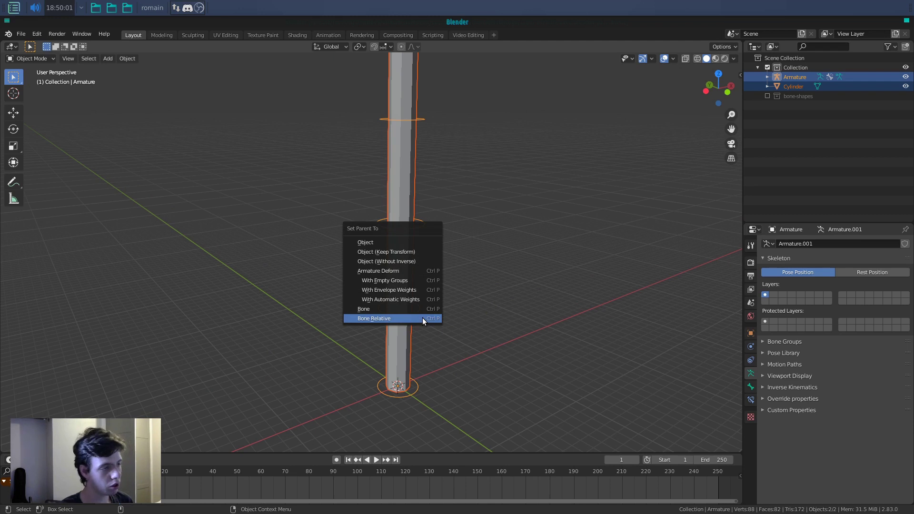
left_click(391, 299)
left_click(425, 252)
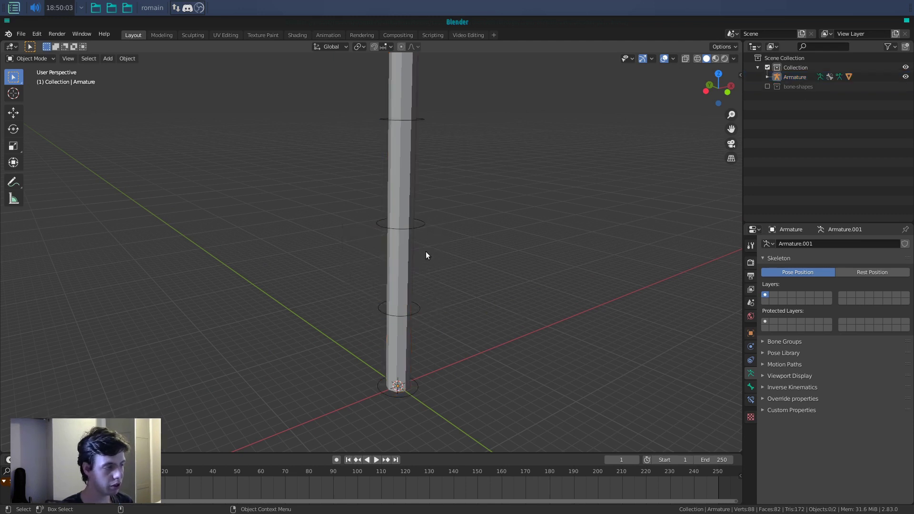
Step: Put the armature in Pose Mode and try rotating Bone.002 freely to test the cylinder's deformation
left_click(418, 225)
scroll(456, 242, "down", 2)
key("ctrl+Tab")
key("r")
key("r")
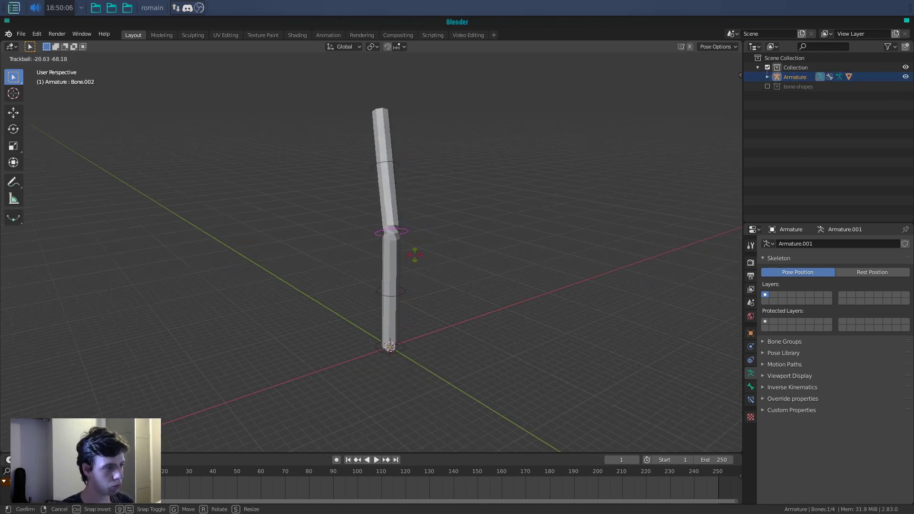
key("Escape")
left_click(406, 165)
key("r")
key("Escape")
Step: Try rotating Bone.002 around the global X axis to bend the cylinder
middle_click_drag(466, 296, 466, 245)
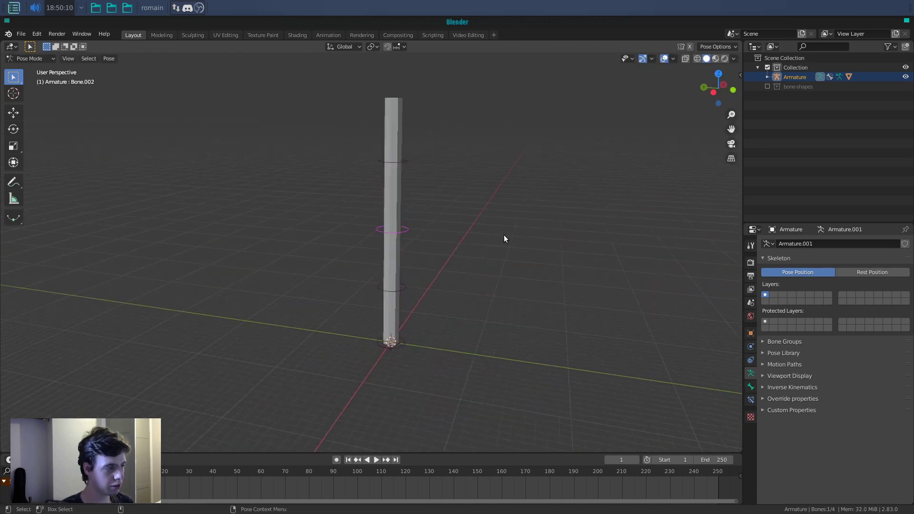
key("r")
key("x")
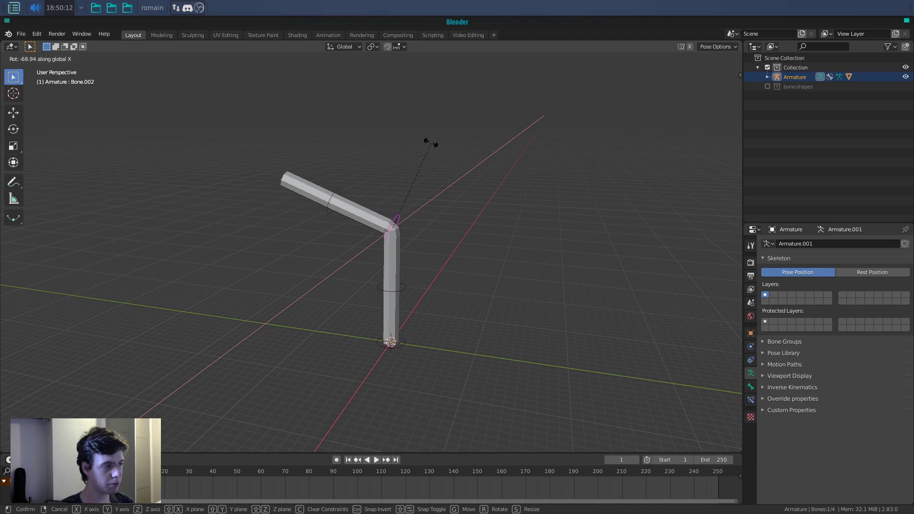
key("Escape")
scroll(481, 230, "up", 4)
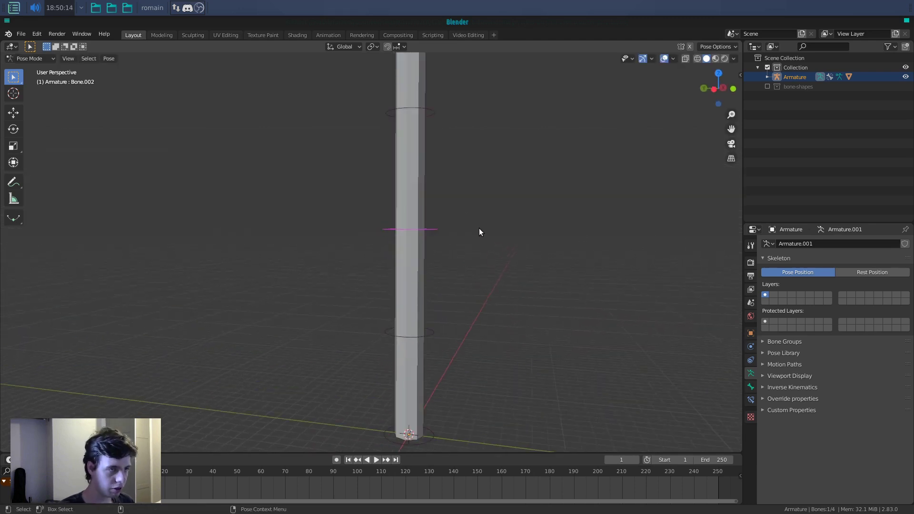
middle_click_drag(667, 349, 550, 302)
scroll(543, 300, "down", 3)
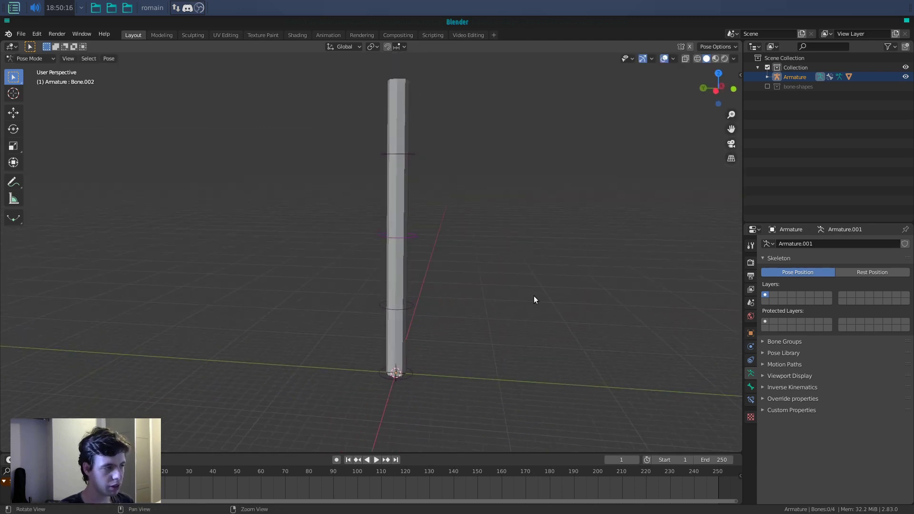
Step: Select the cylinder in Object Mode and enlarge its vertex group list to show the groups for all four bones
left_click(419, 264)
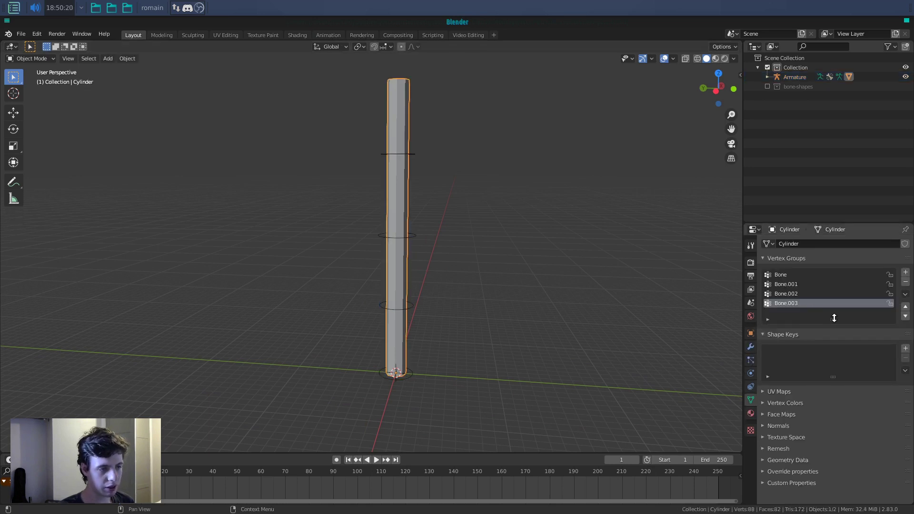
left_click_drag(834, 317, 834, 365)
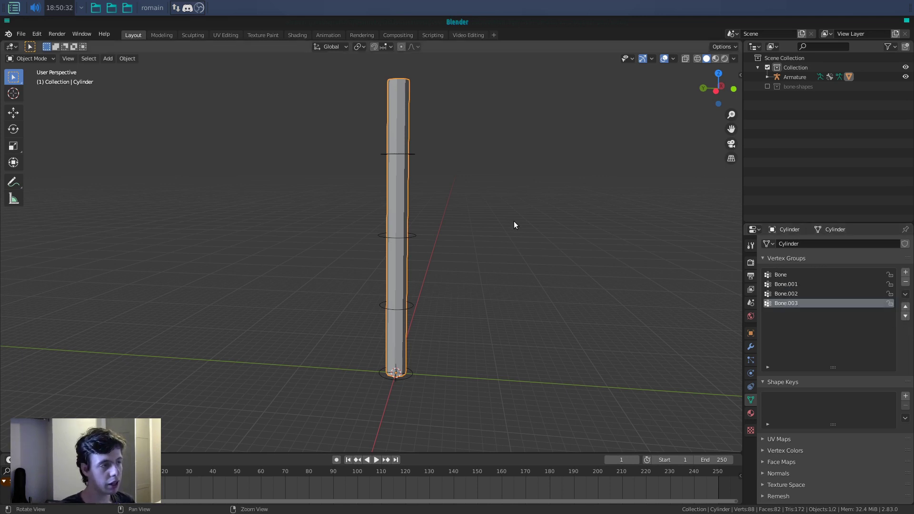
middle_click_drag(513, 220, 510, 235, "shift")
Step: Enable Preserve Volume in the cylinder's Armature modifier
left_click(751, 346)
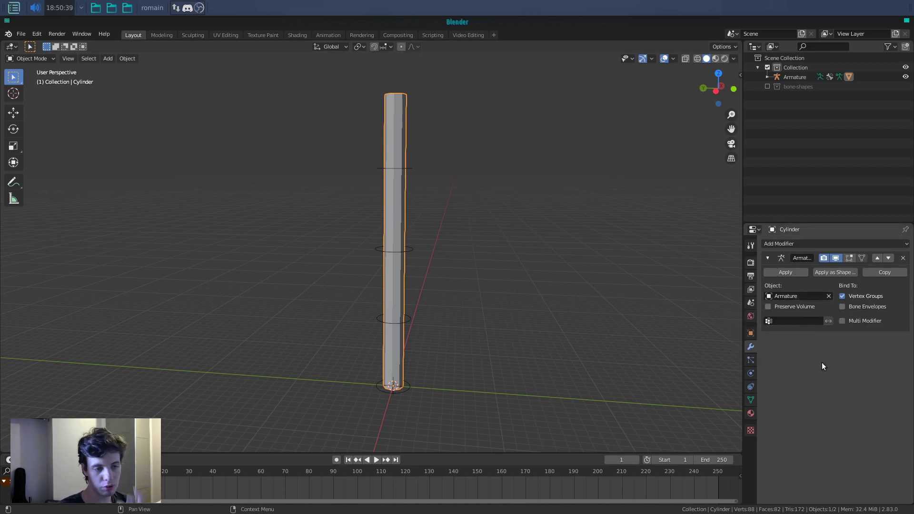
scroll(538, 282, "up", 1)
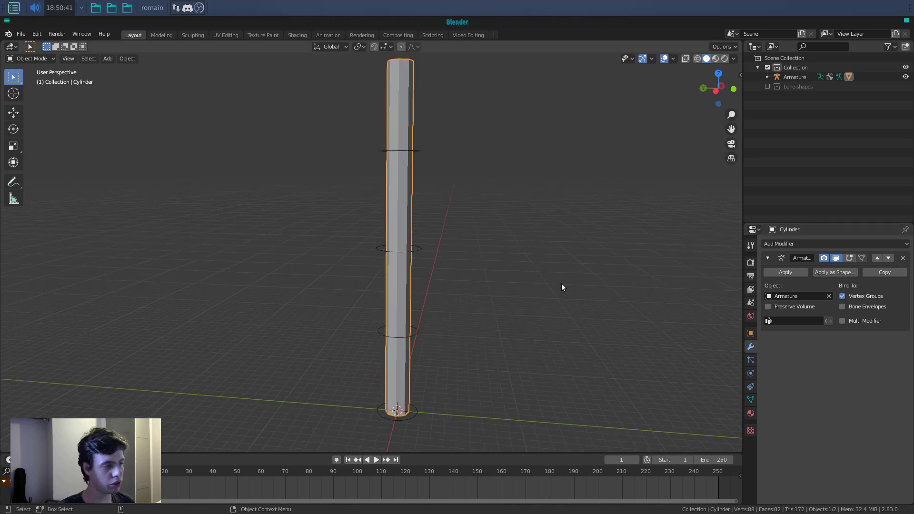
left_click(768, 307)
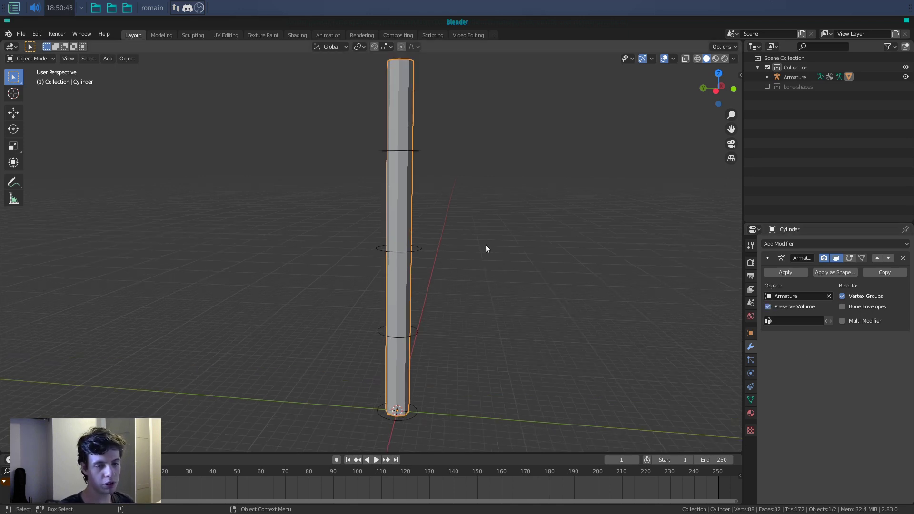
Step: Rotate Bone.002 by about -84° in Pose Mode to test the bend with Preserve Volume enabled
left_click(429, 240)
left_click(421, 249)
key("ctrl+Tab")
left_click(420, 249)
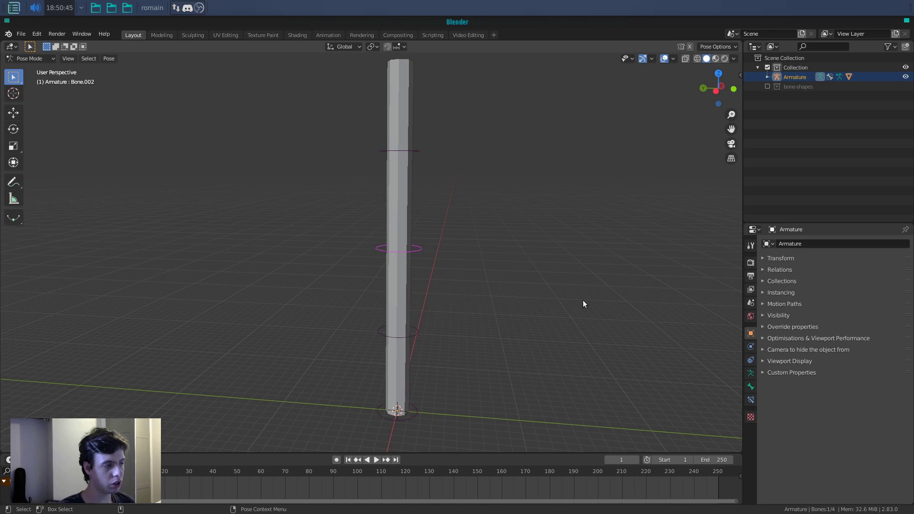
key("r")
left_click(409, 195)
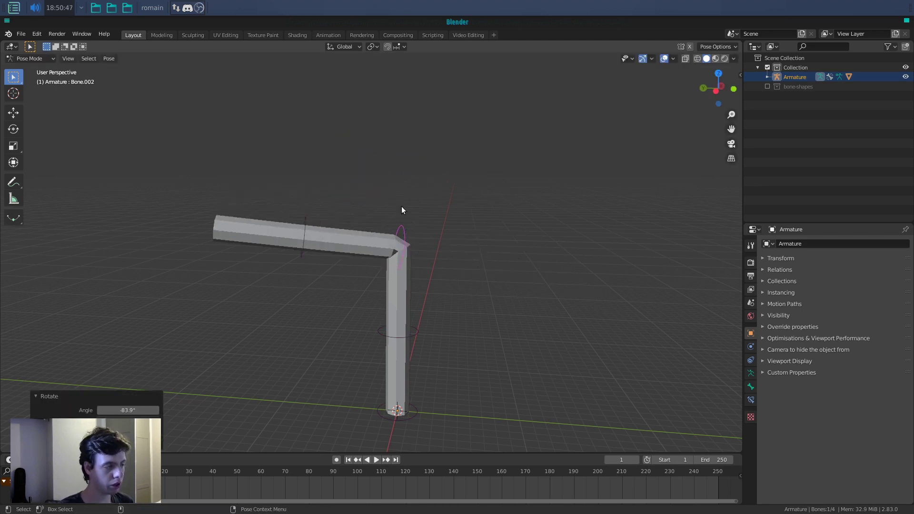
Step: Compare the bent cylinder with Preserve Volume off and on in its Armature modifier, leaving the option enabled
key("ctrl+Tab")
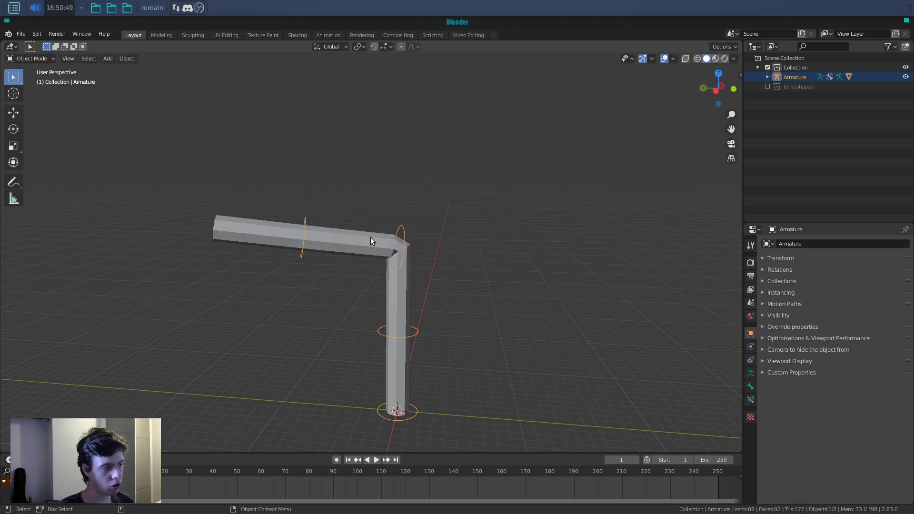
left_click(379, 247)
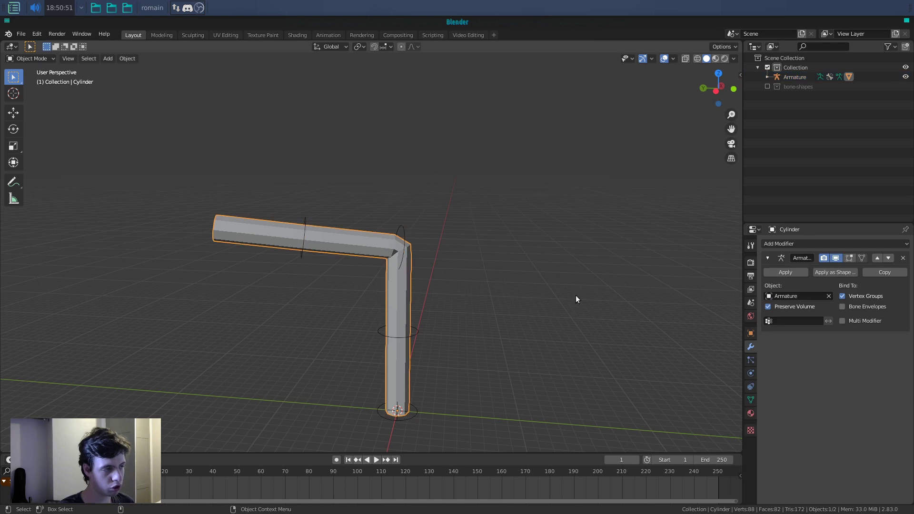
left_click(768, 307)
middle_click_drag(481, 297, 409, 294)
left_click(767, 309)
left_click(767, 309)
left_click(767, 309)
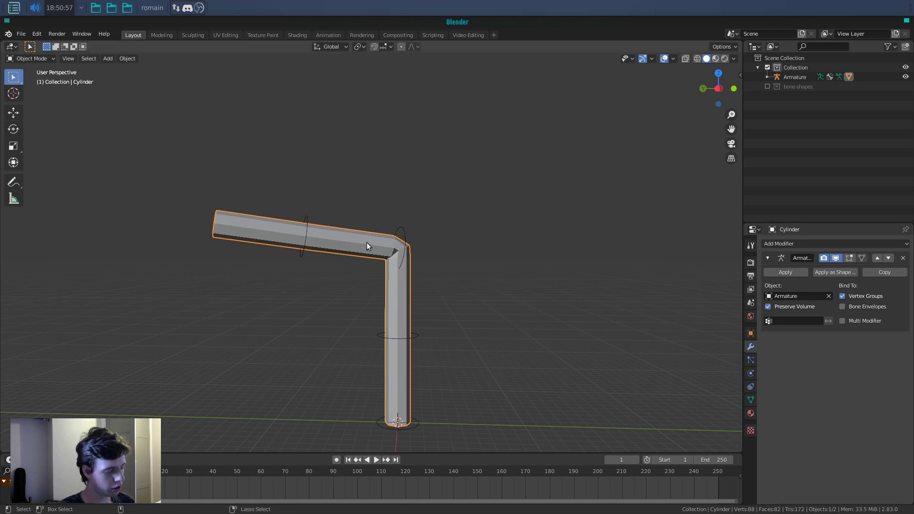
Step: Shade the cylinder smooth, compare Preserve Volume under a level 3 Subdivision Surface modifier, and remove that modifier
key("ctrl+3")
left_click(770, 308)
left_click(770, 308)
left_click(343, 266)
middle_click_drag(343, 266, 475, 274)
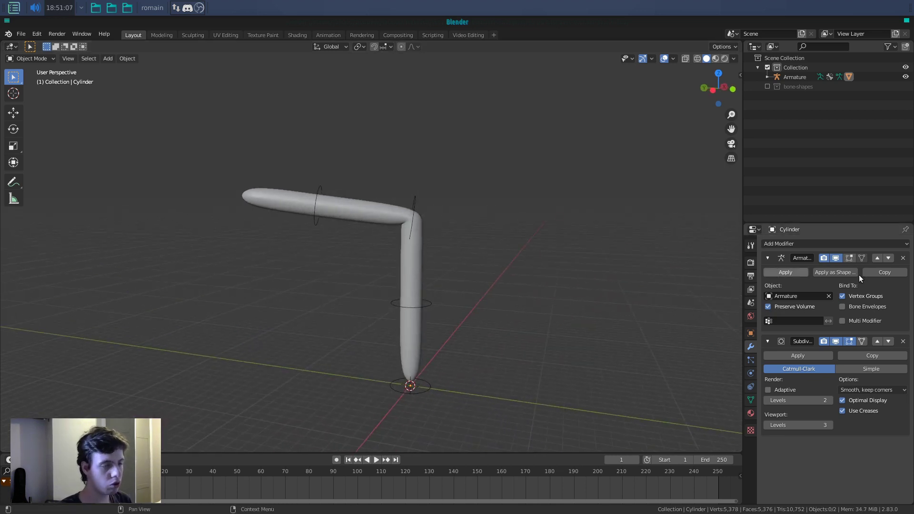
left_click(903, 342)
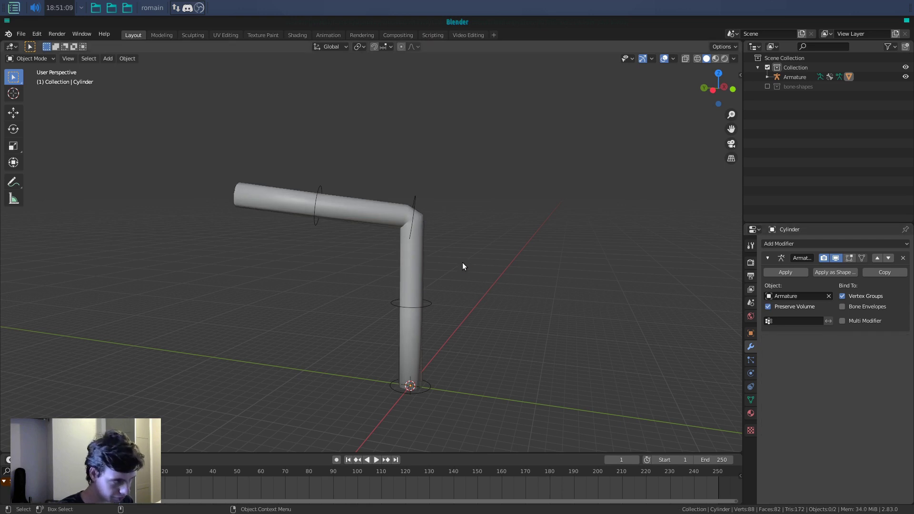
Step: Select Bone.002 in Pose Mode and clear its rotation to straighten the cylinder
left_click(414, 260)
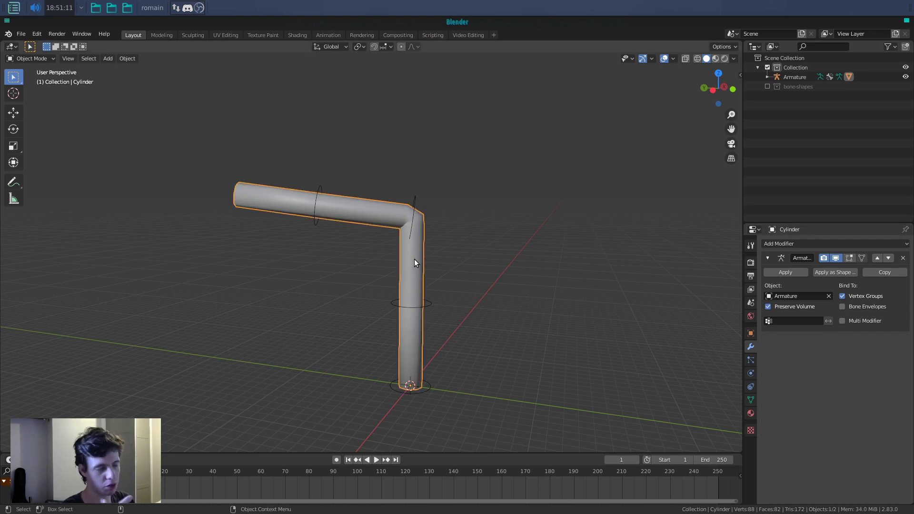
left_click(415, 203)
key("ctrl+Tab")
left_click(418, 202)
key("r")
right_click(475, 262)
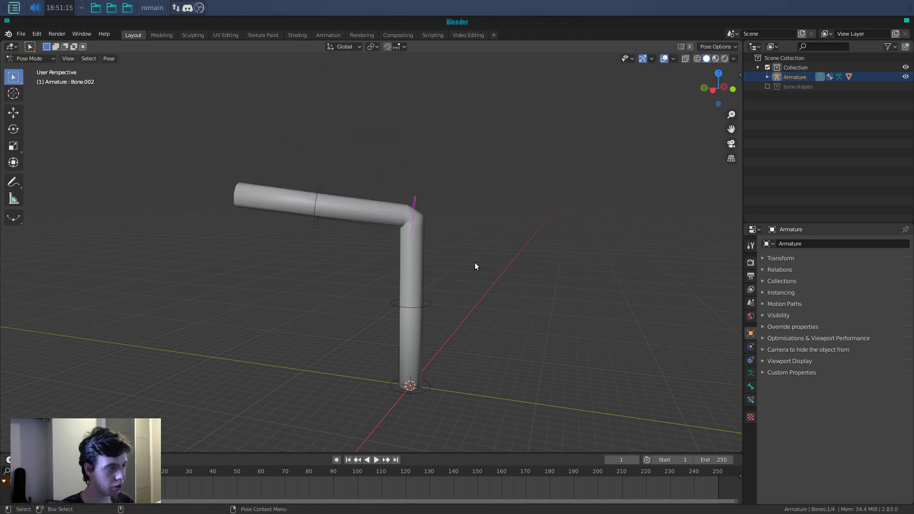
key("alt+r")
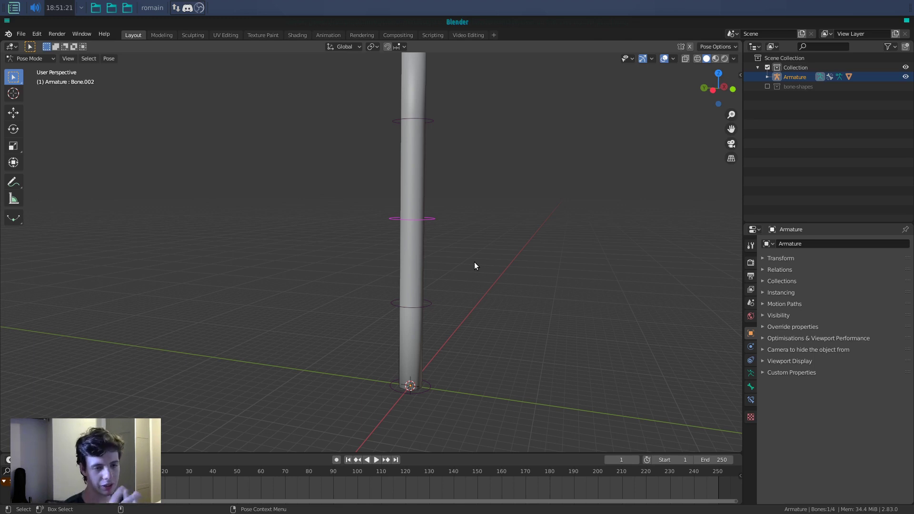
Step: Put the cylinder in Edit Mode with vertex selection and X-ray enabled
middle_click_drag(482, 110, 470, 179)
key("ctrl+Tab")
left_click(421, 131)
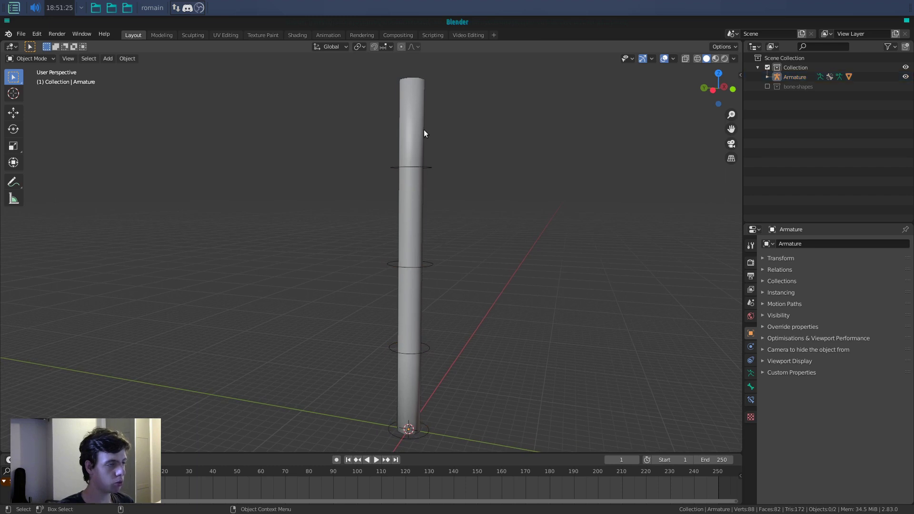
key("Tab")
middle_click_drag(444, 119, 389, 120)
key("1")
key("ctrl+Tab")
key("alt+z")
Step: Box-select the cylinder's top vertex ring and show its vertex weights in the sidebar
middle_click_drag(453, 172, 432, 151)
key("b")
left_click_drag(364, 116, 330, 125)
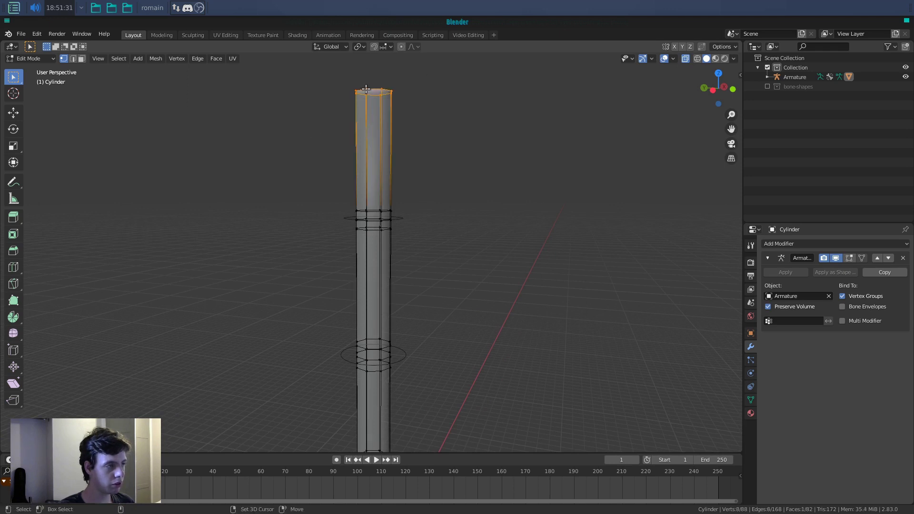
key("n")
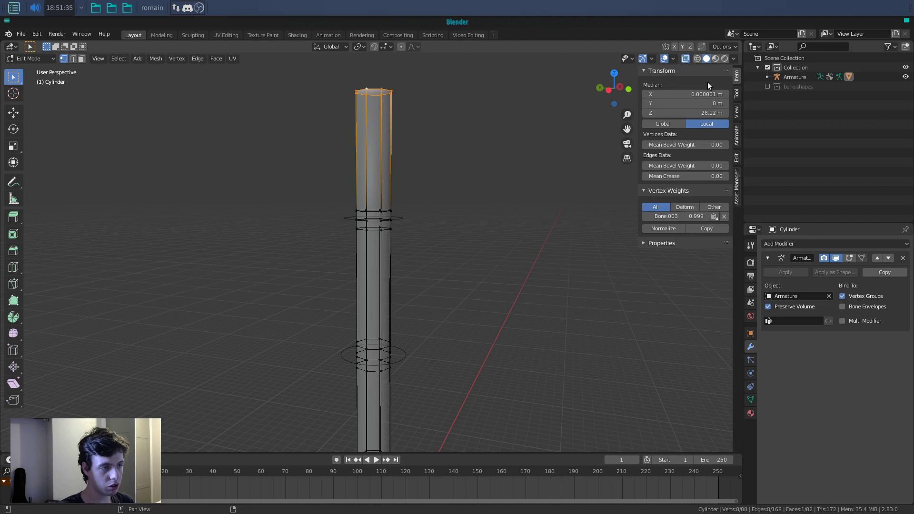
left_click(667, 190, "ctrl")
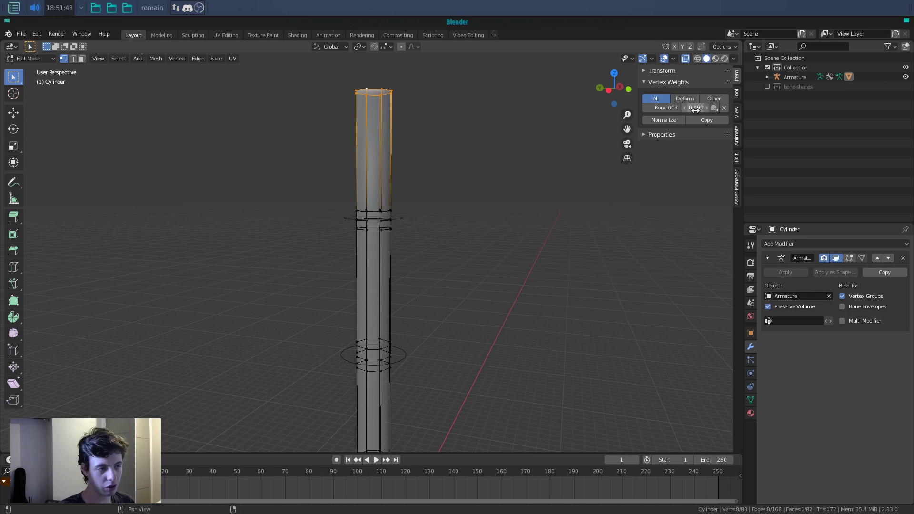
Step: Assign the selected top vertices to the Bone.003 vertex group with a weight of 1
middle_click_drag(433, 205, 401, 236)
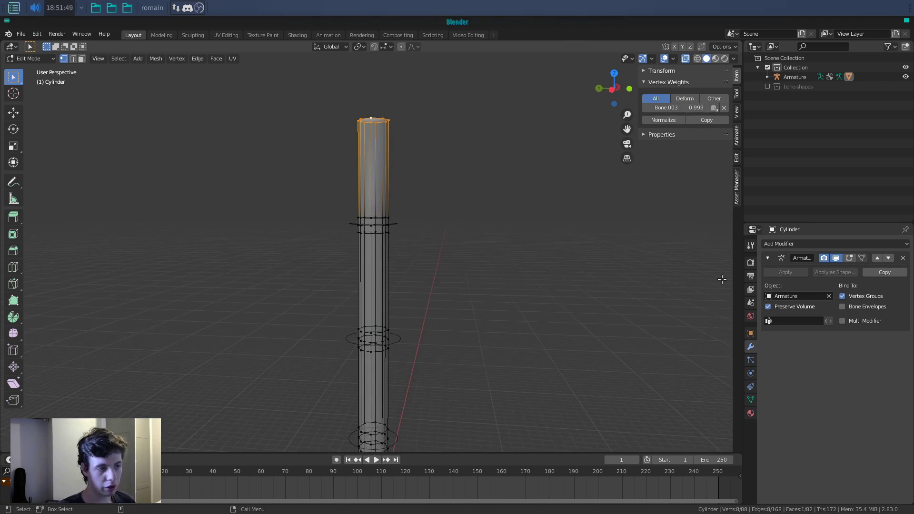
left_click(750, 400)
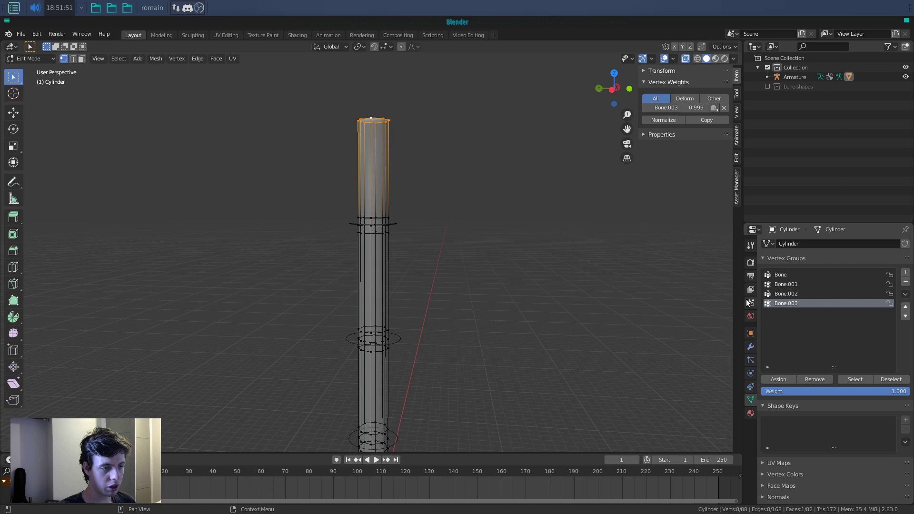
left_click(818, 392)
key("Return")
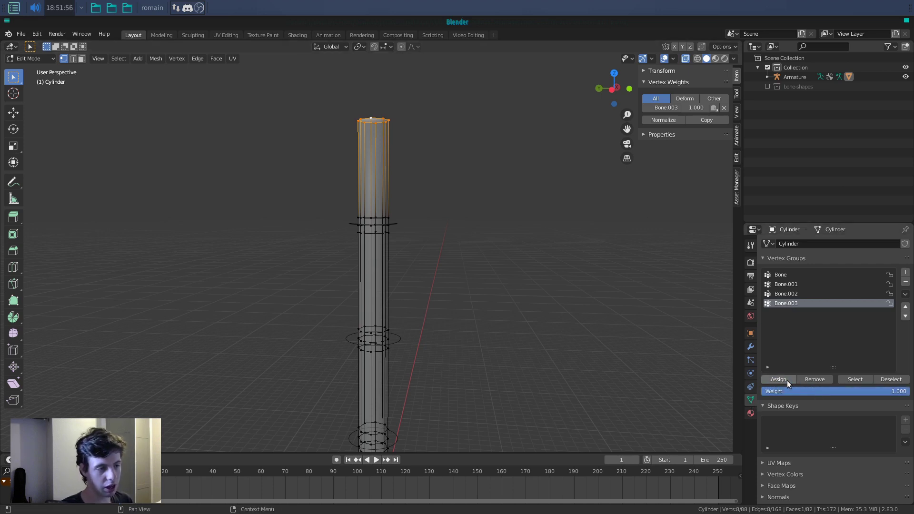
Step: Select the vertex ring just above the uppermost joint, make one of its vertices active and inspect its weights
middle_click_drag(562, 263, 602, 260, "shift")
scroll(602, 260, "up", 1)
left_click_drag(467, 194, 385, 209)
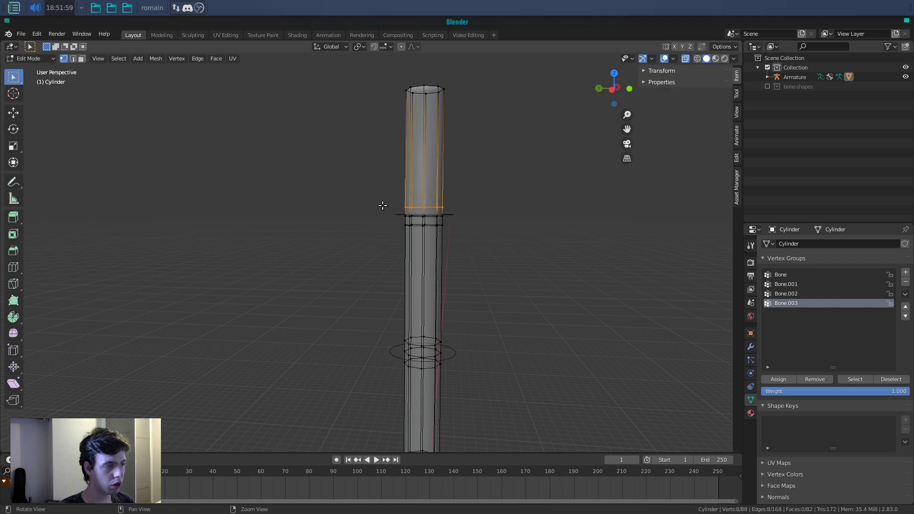
left_click(424, 206, "shift")
left_click_drag(498, 206, 486, 212, "alt")
scroll(575, 210, "up", 2)
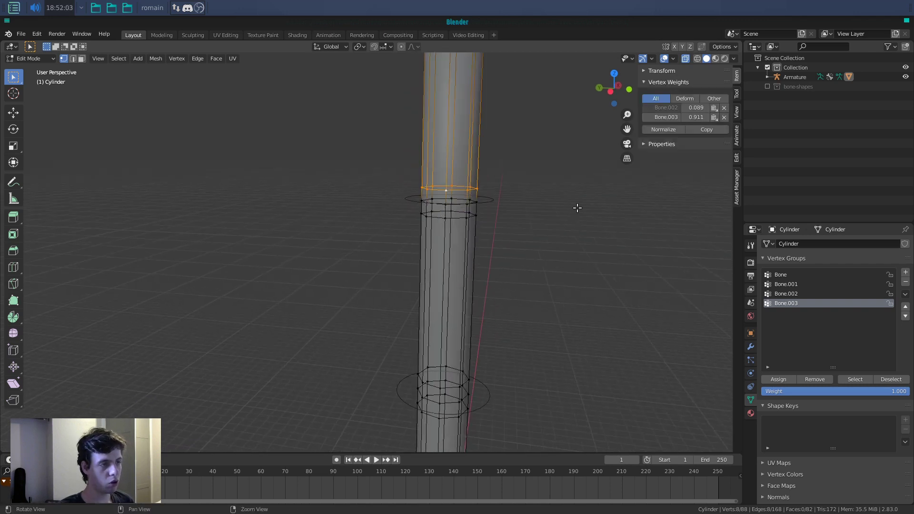
middle_click_drag(577, 208, 536, 236, "shift")
middle_click_drag(468, 229, 441, 228)
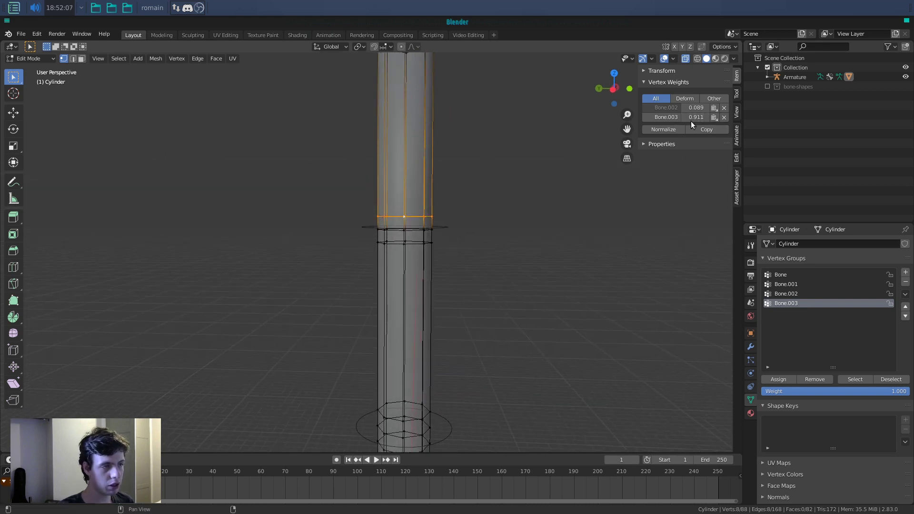
middle_click_drag(543, 191, 506, 207)
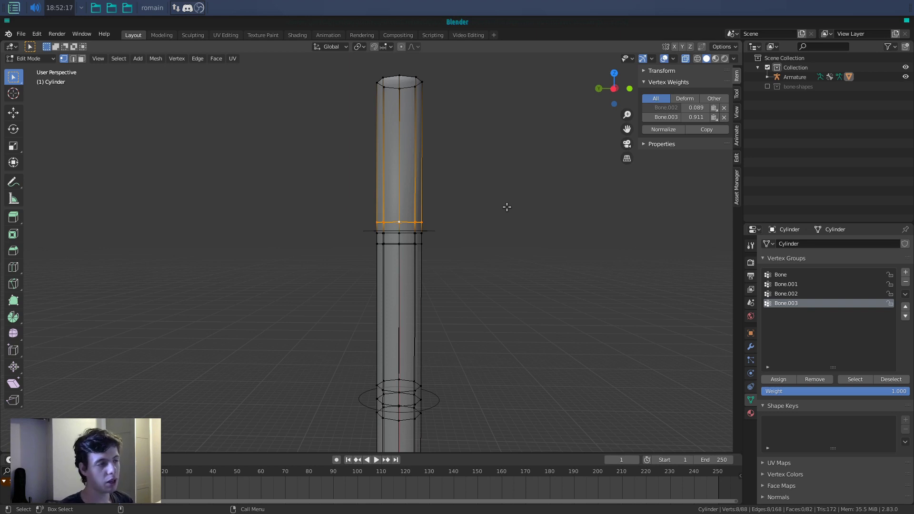
scroll(507, 207, "up", 2)
middle_click_drag(483, 228, 452, 273, "shift")
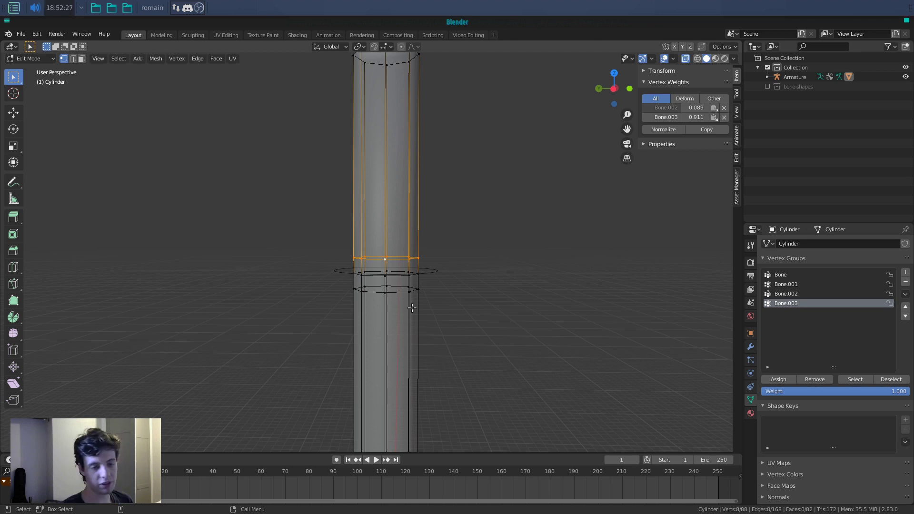
middle_click_drag(463, 306, 469, 289, "shift")
Step: Set the active vertex's Bone.003 weight to 0.8 and copy that weight to the rest of the selected ring
left_click(697, 117)
key("BackSpace")
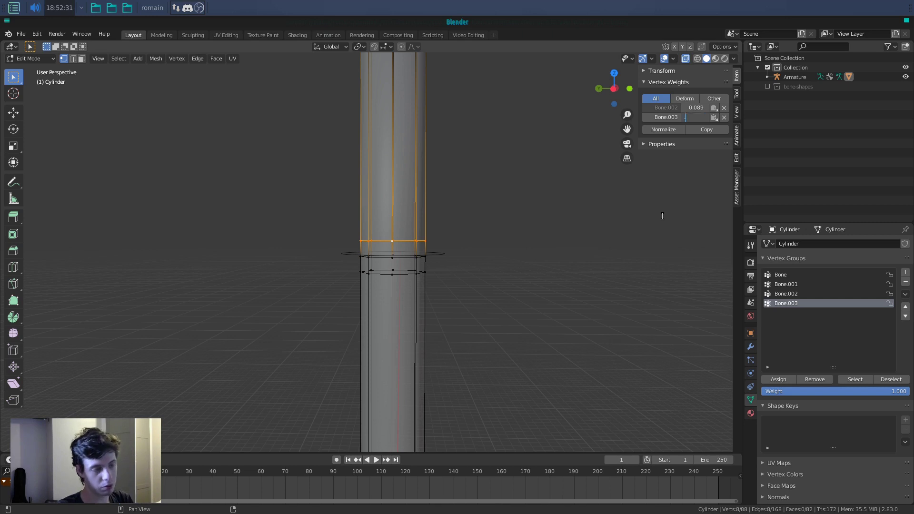
type(".8")
key("Return")
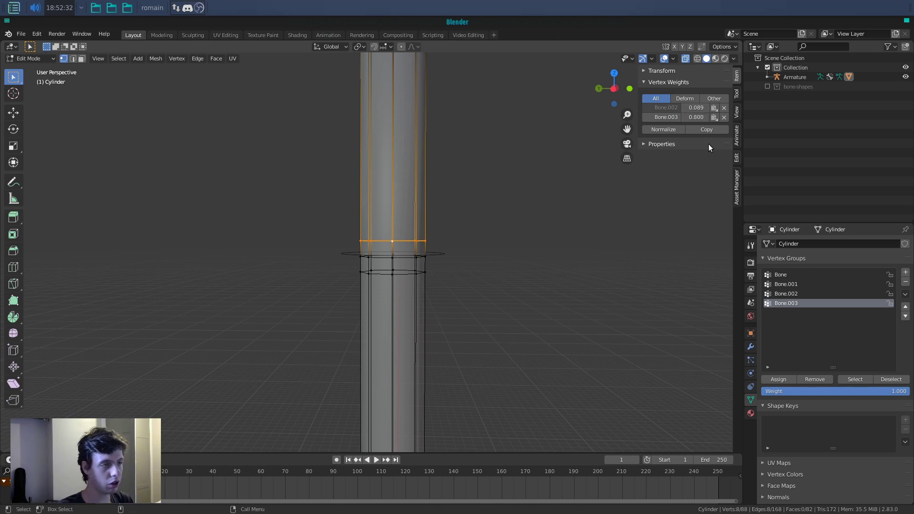
left_click(714, 117)
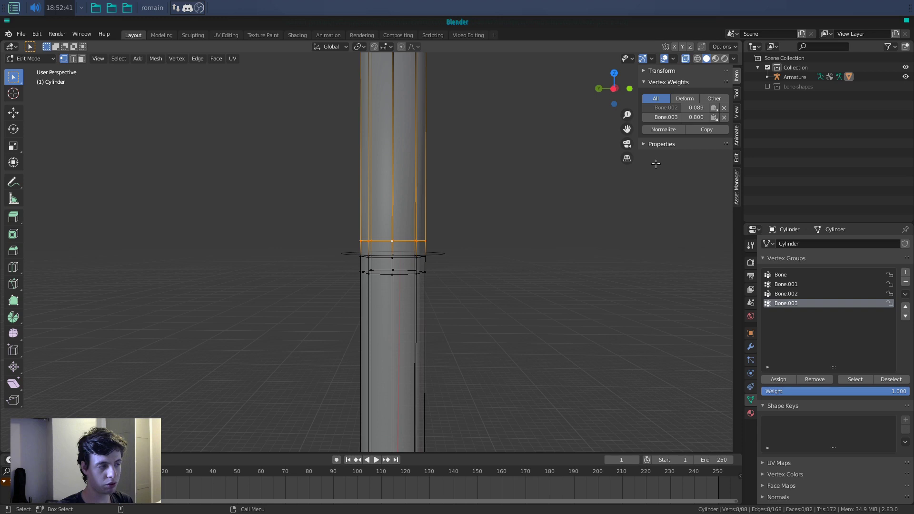
Step: Set the active vertex's Bone.002 weight to 0.2
left_click(698, 107)
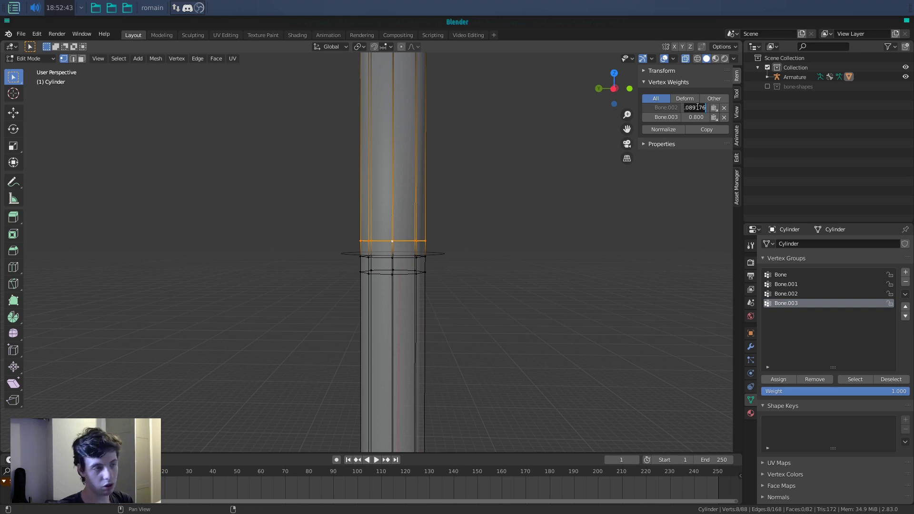
type("0.2")
key("Return")
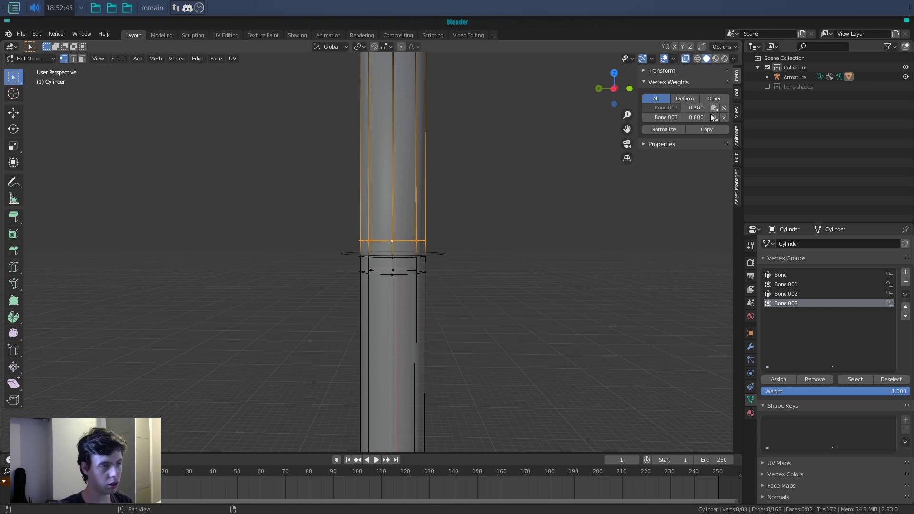
Step: Select the vertex ring in the middle of the uppermost joint and set its Bone.002 and Bone.003 weights to 0.5 each
scroll(480, 292, "down", 4)
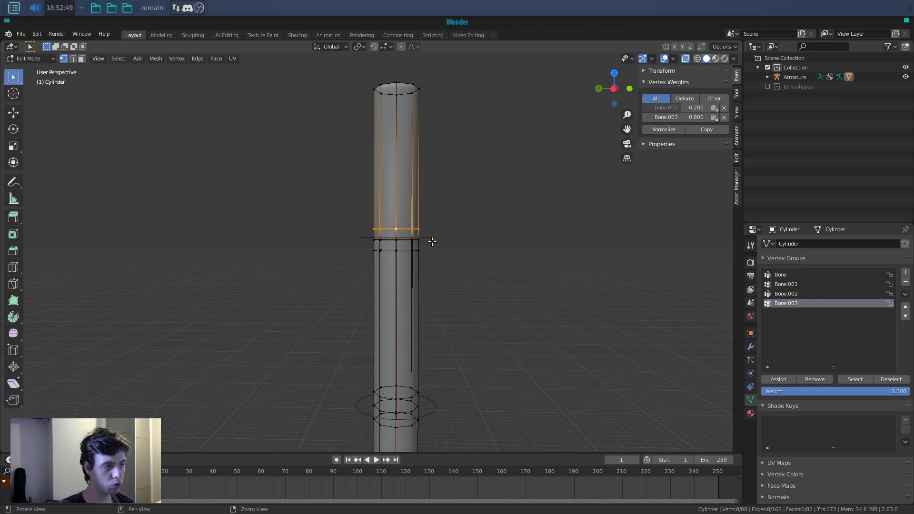
scroll(431, 239, "up", 2)
left_click_drag(465, 229, 370, 241)
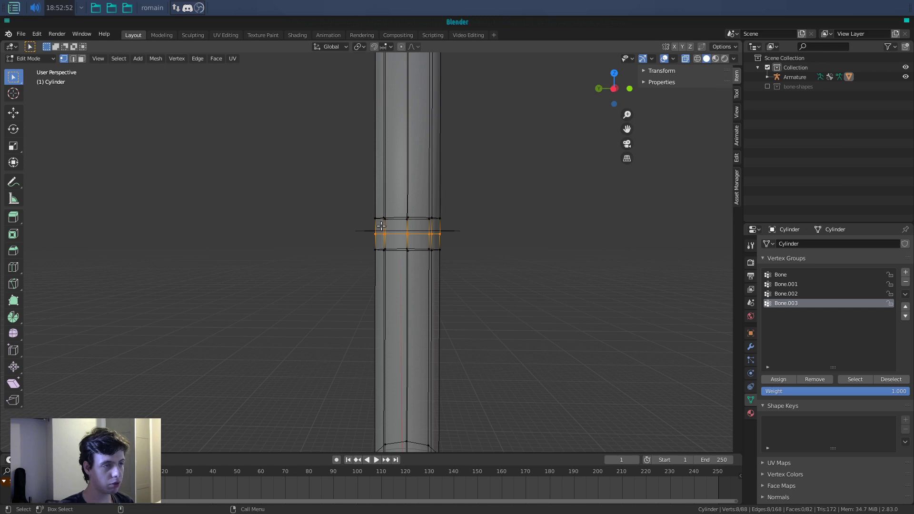
left_click(406, 237, "shift")
left_click(406, 237, "shift")
middle_click_drag(407, 241, 401, 251)
left_click(696, 108)
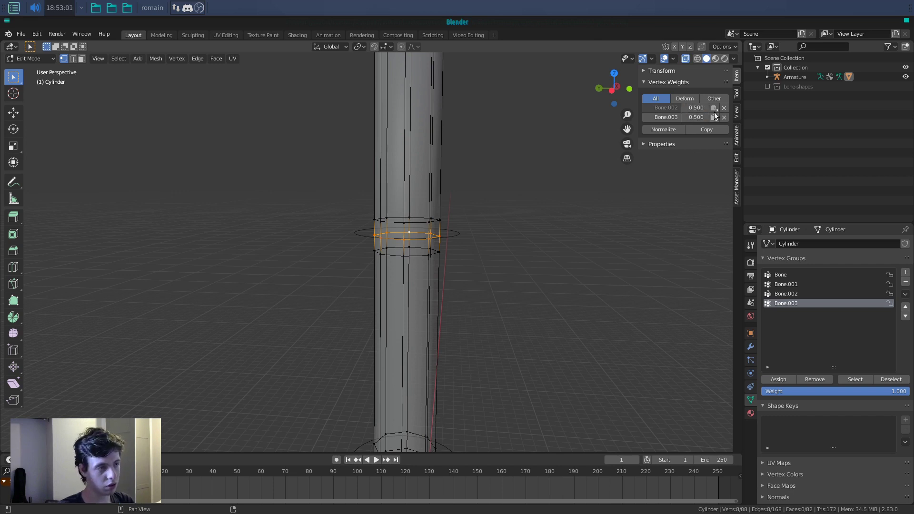
Step: Select the vertex ring just below the uppermost joint, make one vertex active and set its Bone.002 weight to 0.8
middle_click_drag(530, 231, 430, 252)
left_click_drag(472, 229, 336, 267)
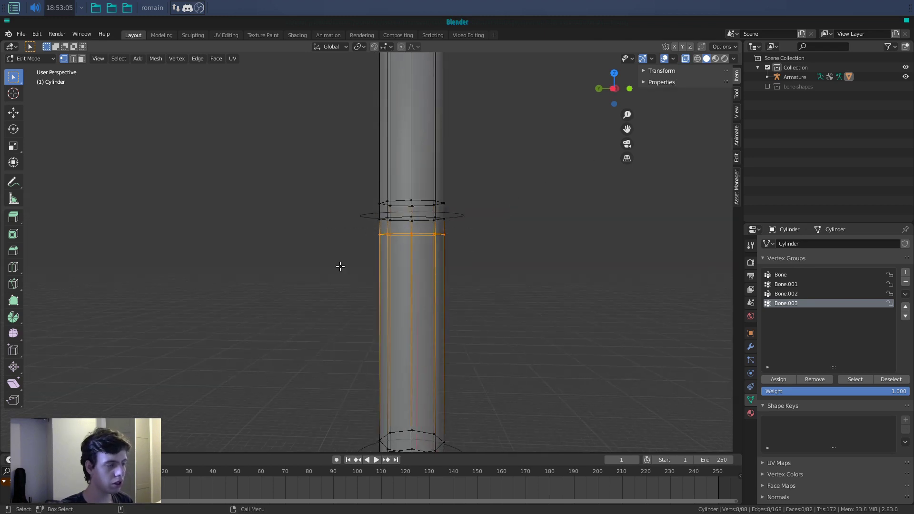
left_click(405, 232, "shift")
middle_click_drag(495, 230, 501, 245)
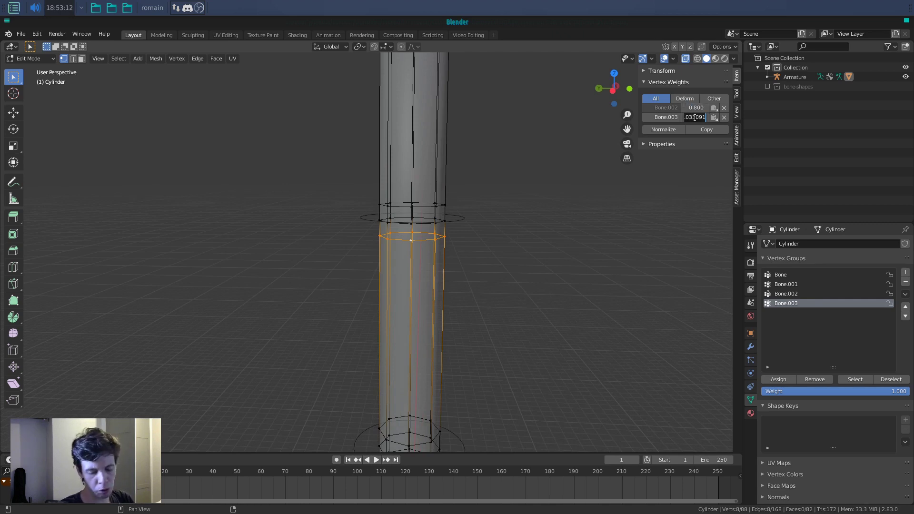
Step: In Pose Mode, test the uppermost joint by rotating the top bone about the global X axis, and return it to its rest pose
key("ctrl+Tab")
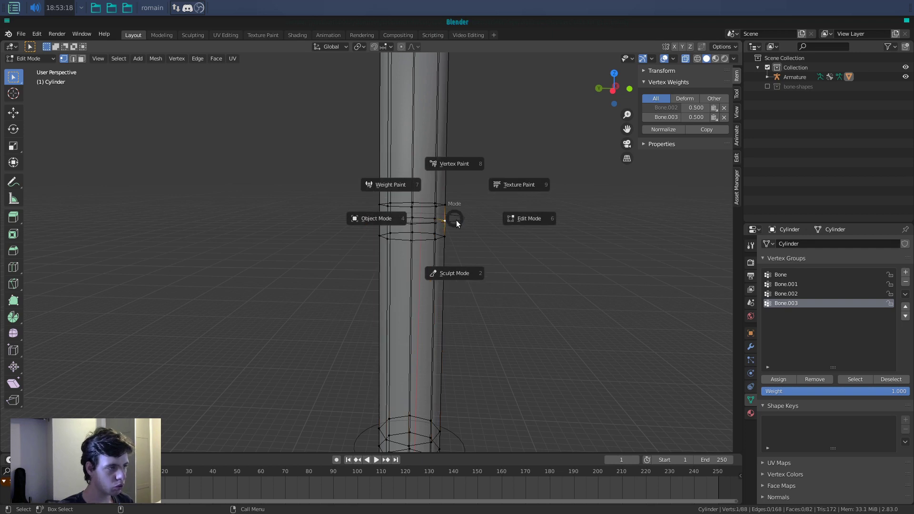
key("Escape")
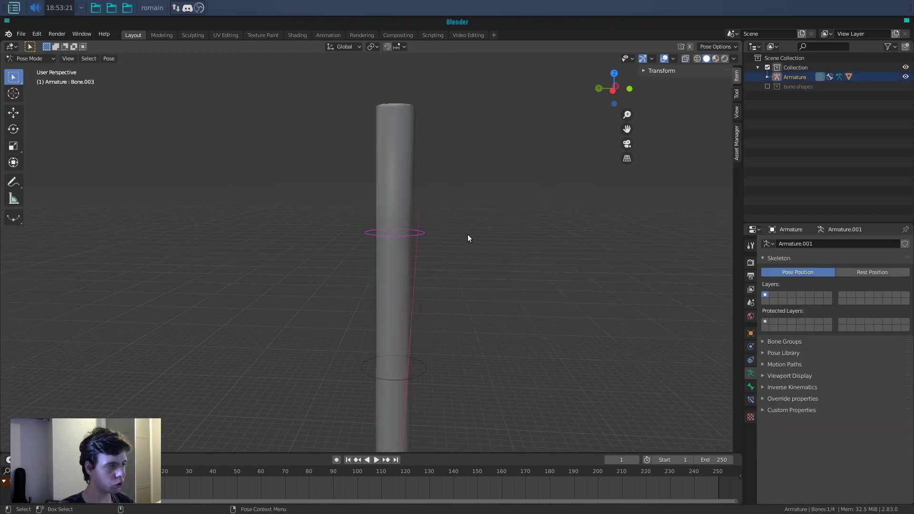
key("r")
key("x")
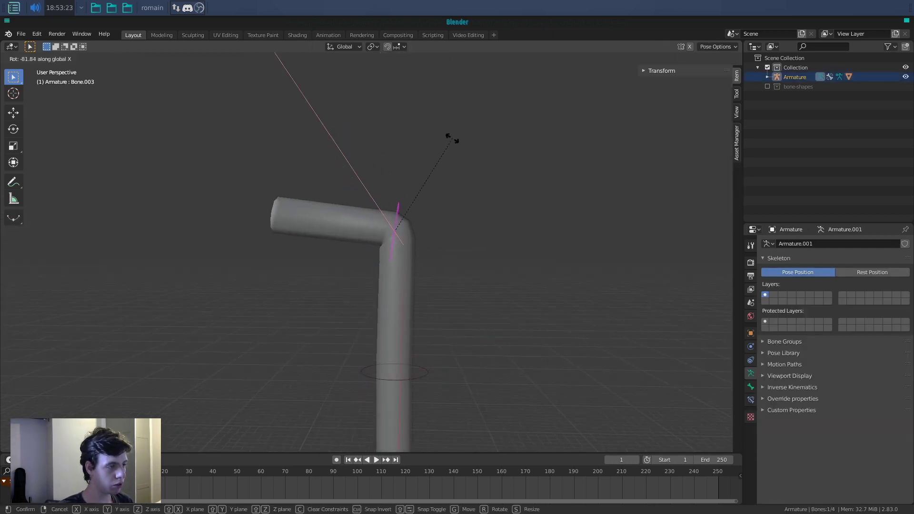
left_click(378, 267)
mouse_move(393, 231)
middle_mouse_down()
mouse_move(506, 236)
mouse_move(396, 236)
middle_mouse_up()
key("alt+r")
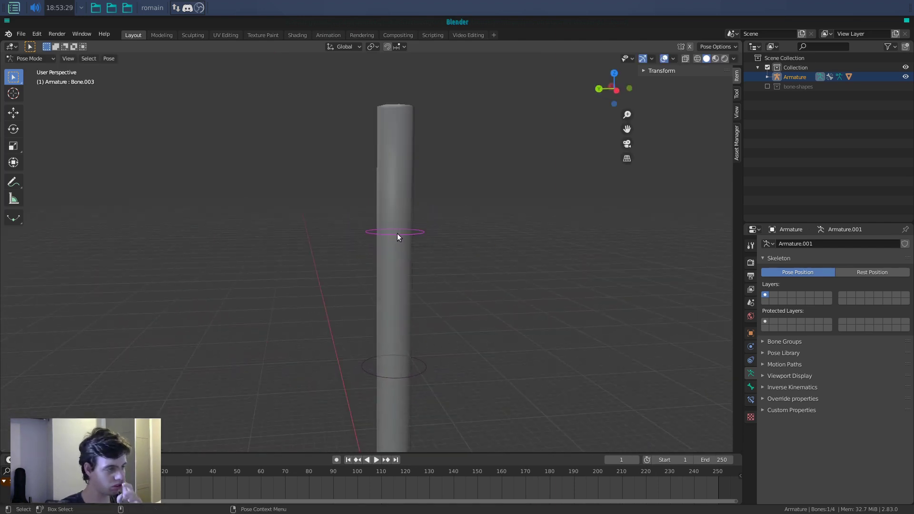
key("r")
key("x")
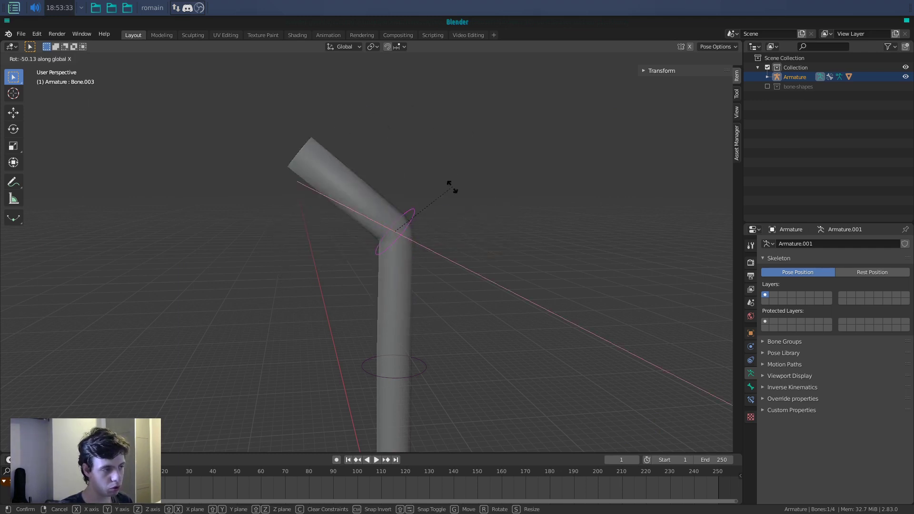
key("Escape")
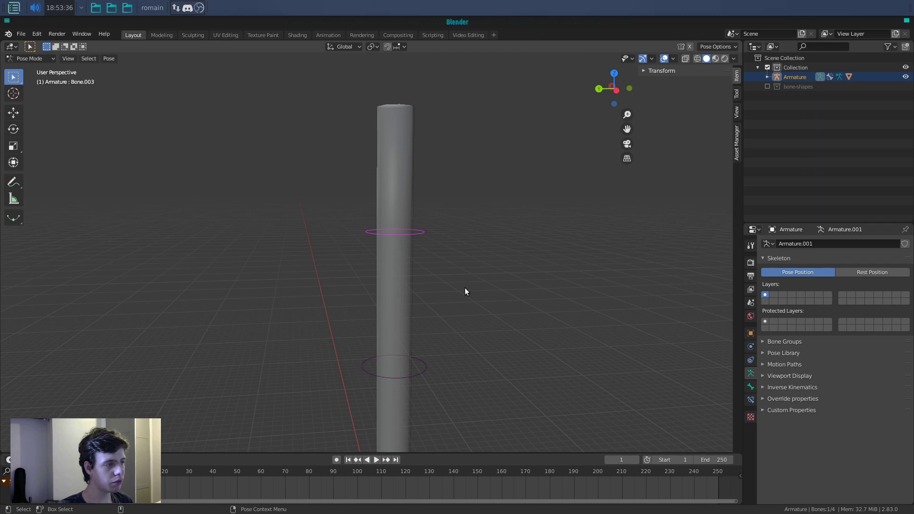
middle_click_drag(453, 246, 443, 242)
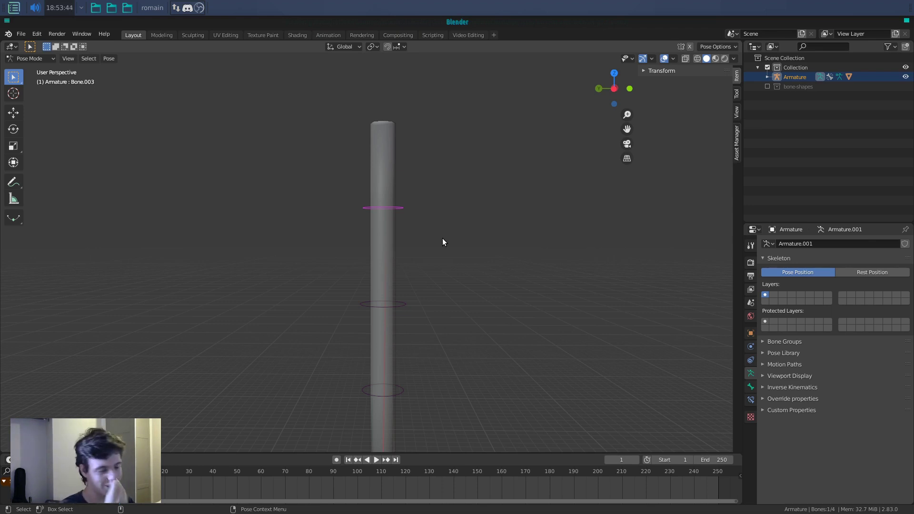
left_click(442, 239)
middle_click_drag(418, 227, 366, 203)
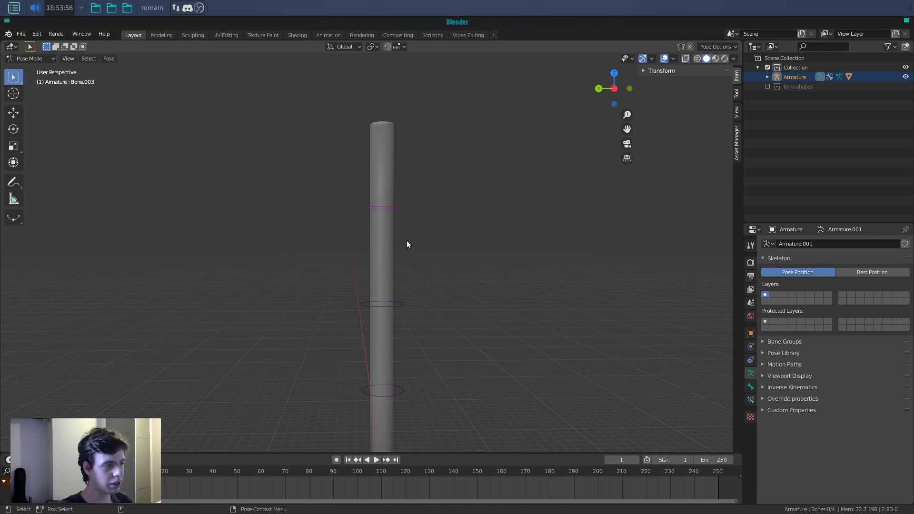
key("z")
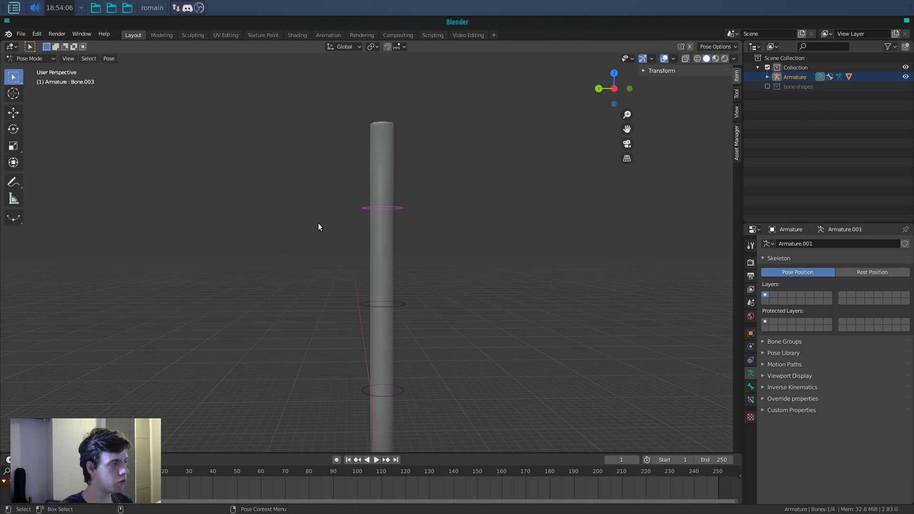
Step: Leave Pose Mode, select the cylinder in Object Mode and switch it to Weight Paint mode
left_click(31, 58)
left_click(25, 65)
left_click(373, 163)
middle_click_drag(527, 179, 138, 93)
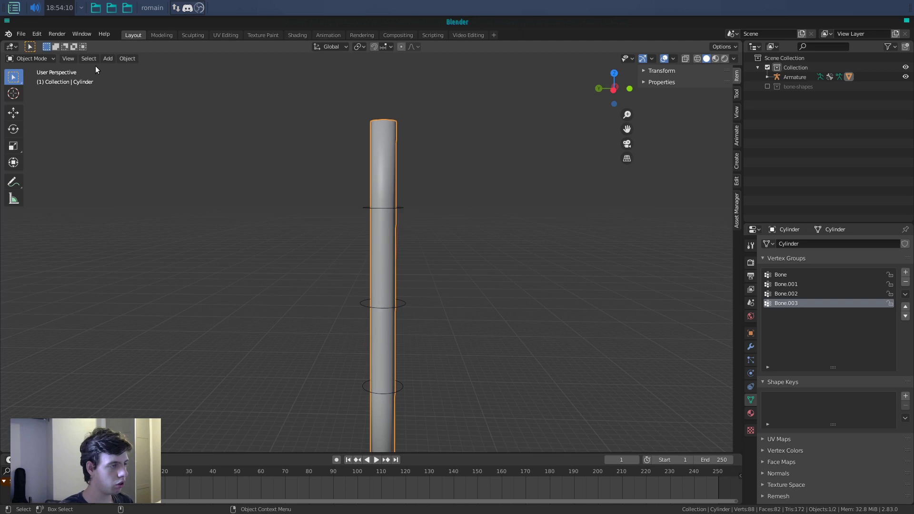
left_click(31, 59)
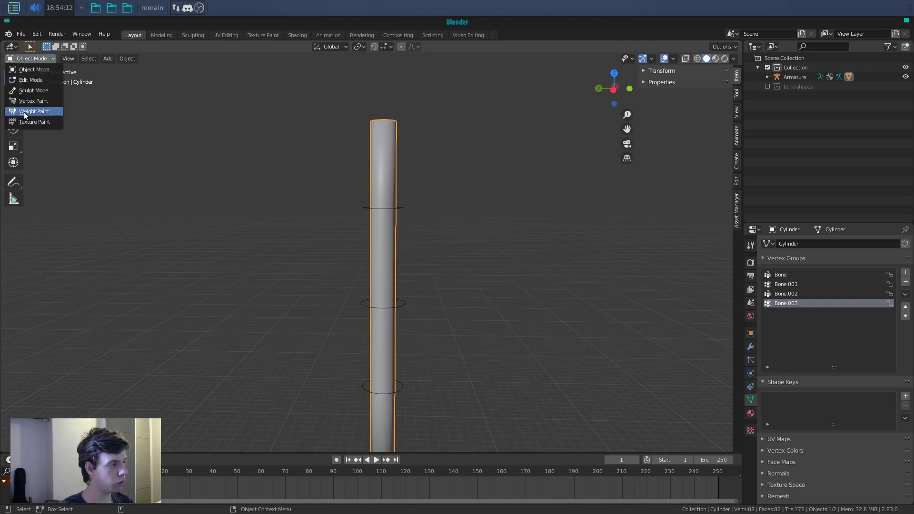
left_click(30, 113)
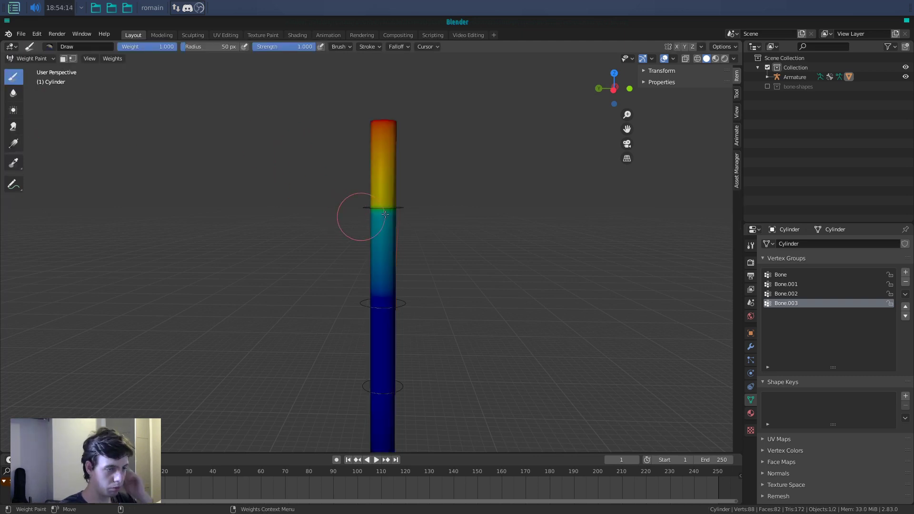
Step: Examine the painted weights of the Bone, Bone.001, Bone.002 and Bone.003 vertex groups on the cylinder
left_click(805, 294)
left_click(802, 284)
left_click(801, 274)
left_click(792, 293)
middle_click_drag(481, 224, 454, 239)
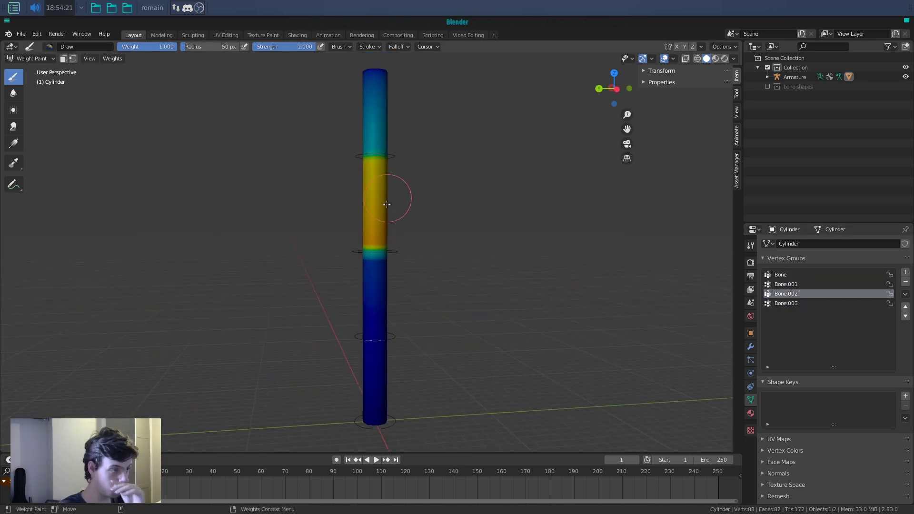
left_click(809, 304)
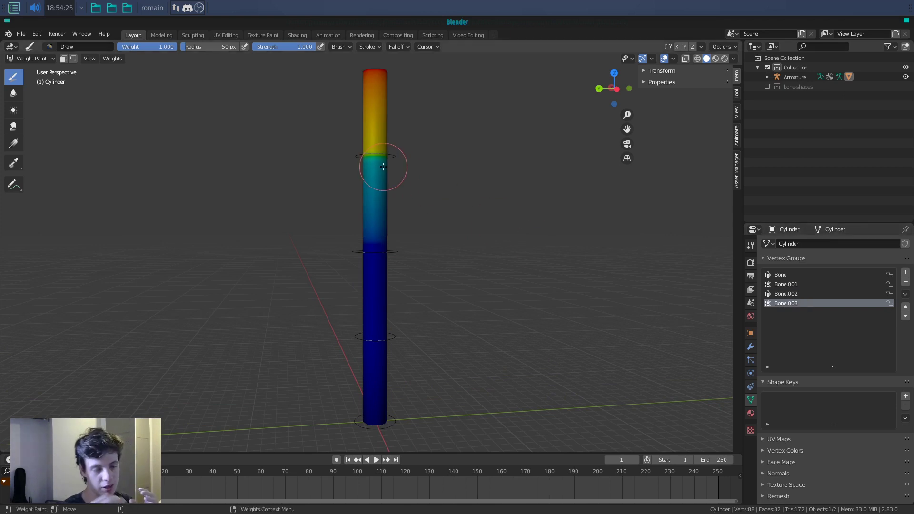
middle_click_drag(396, 143, 439, 142)
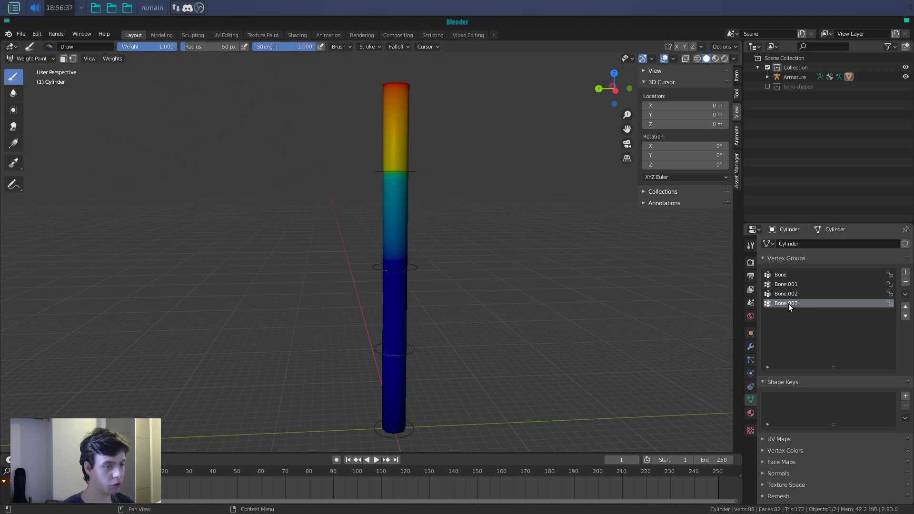
Step: Try a full-strength weight stroke across the cylinder near the uppermost joint for Bone.003, and undo it
middle_click_drag(496, 242, 489, 266, "shift")
left_click_drag(410, 191, 347, 196)
mouse_move(341, 198)
middle_mouse_down()
mouse_move(419, 195)
mouse_move(361, 214)
mouse_move(415, 202)
middle_mouse_up()
key("ctrl+z")
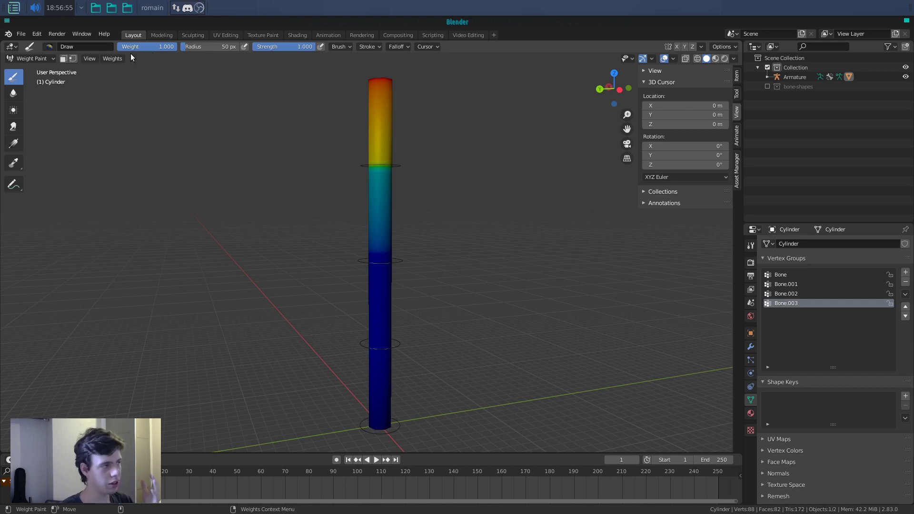
Step: Set the Draw brush's Strength to 0.1
left_click(300, 48)
type("0.1")
key("Return")
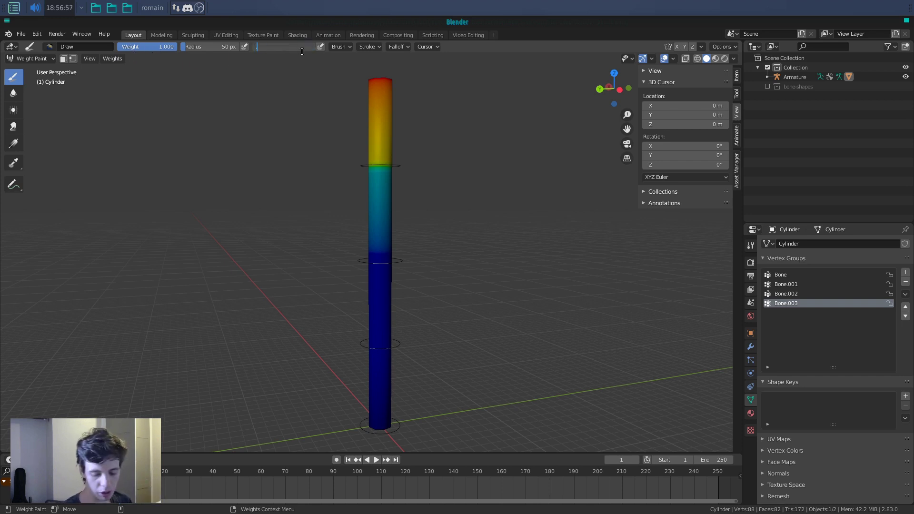
scroll(351, 162, "up", 5)
mouse_move(369, 160)
middle_mouse_down("shift")
mouse_move(319, 281)
mouse_move(313, 334)
middle_mouse_up("shift")
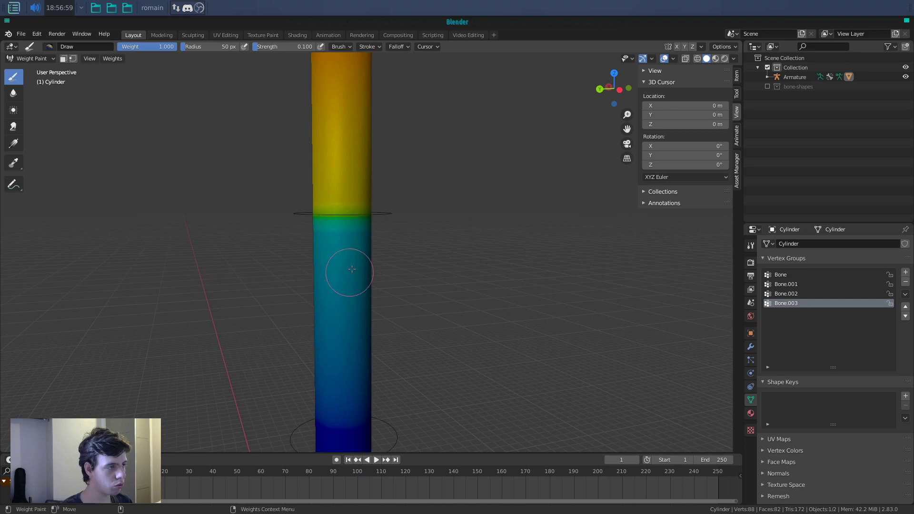
Step: Return the cylinder to Object Mode, select the armature and put it in Pose Mode
key("ctrl+Tab")
key("ctrl+Tab")
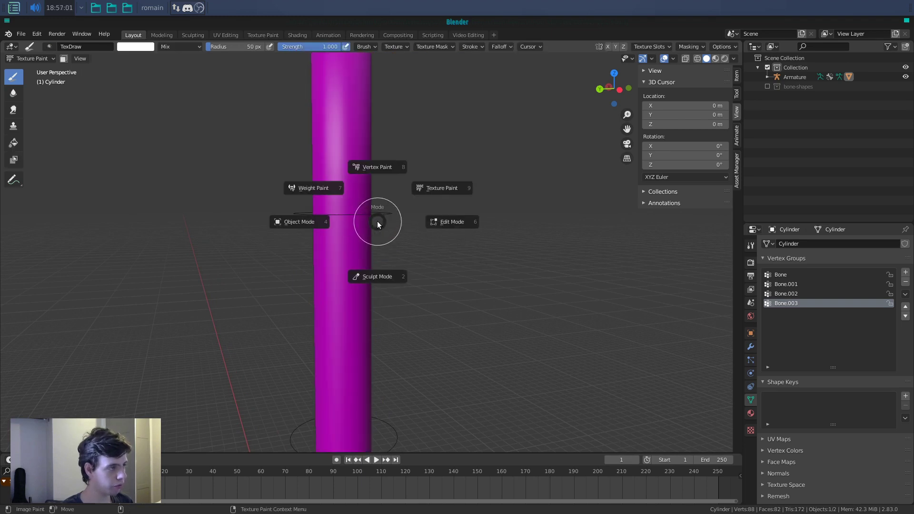
left_click(327, 232)
left_click(405, 220)
key("ctrl+Tab")
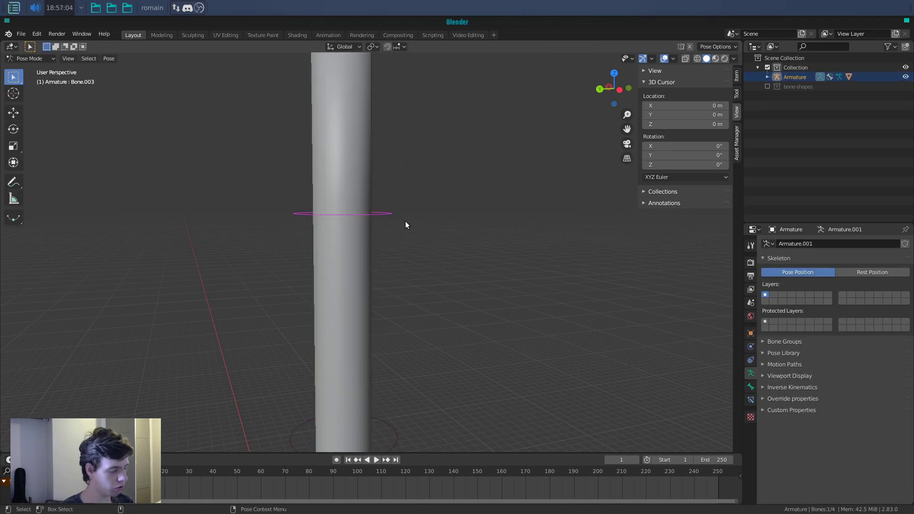
Step: Try animating the top bone with a keyframe at frame 1 and a free rotation at frame 23, and undo both
middle_click_drag(396, 232, 390, 229, "shift")
key("i")
left_click(389, 230)
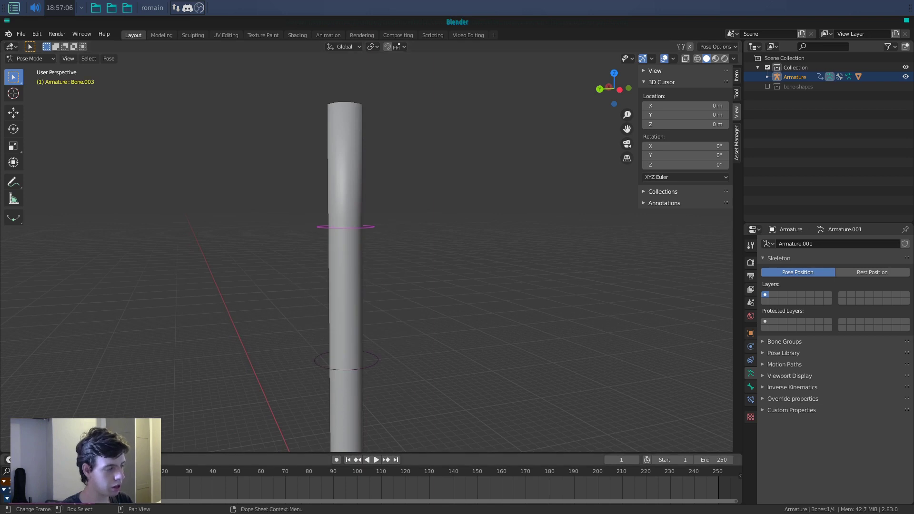
key("r")
key("r")
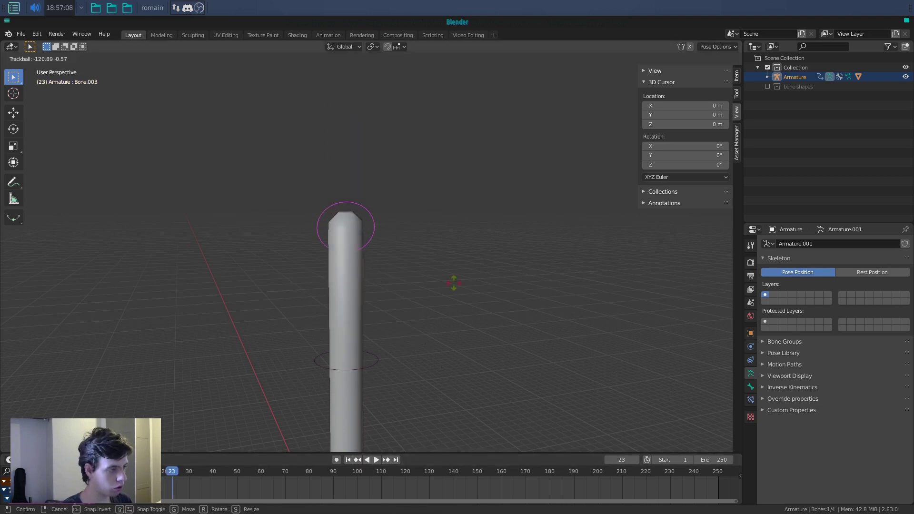
left_click(456, 290)
middle_click_drag(340, 296, 442, 290)
key("ctrl+z")
key("ctrl+z")
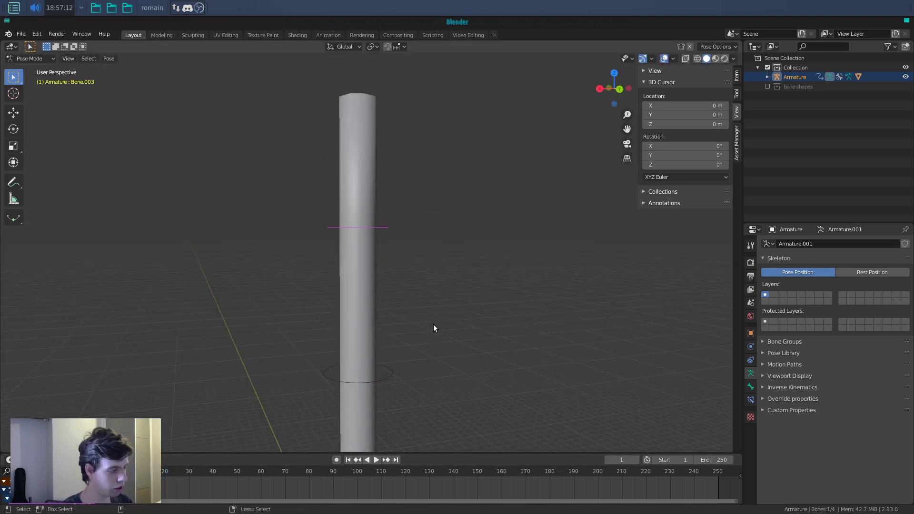
scroll(428, 332, "down", 2)
key("ctrl+z")
Step: Select the Bone.001 control at the lowest joint above the base and insert a keyframe for it at frame 1
middle_click_drag(413, 288, 387, 97, "shift")
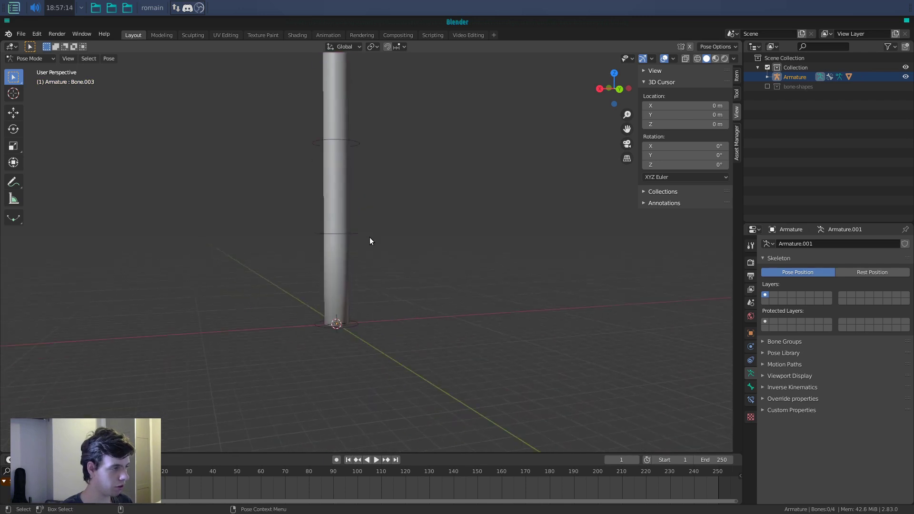
left_click(356, 238)
key("i")
left_click(358, 238)
Step: At frame 31, rotate Bone.001 so the cylinder bends sharply sideways, and keyframe the pose
left_click(191, 470)
key("r")
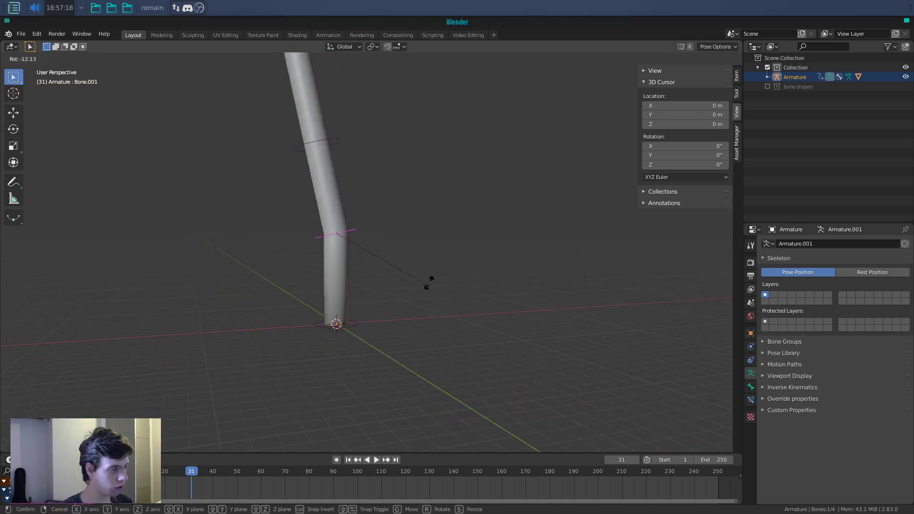
left_click(384, 170)
key("i")
Step: Play and scrub through the bending animation, stopping at frame 30 to check how the joint deforms
key("shift+Left")
key("space")
left_click_drag(133, 482, 165, 486)
key("space")
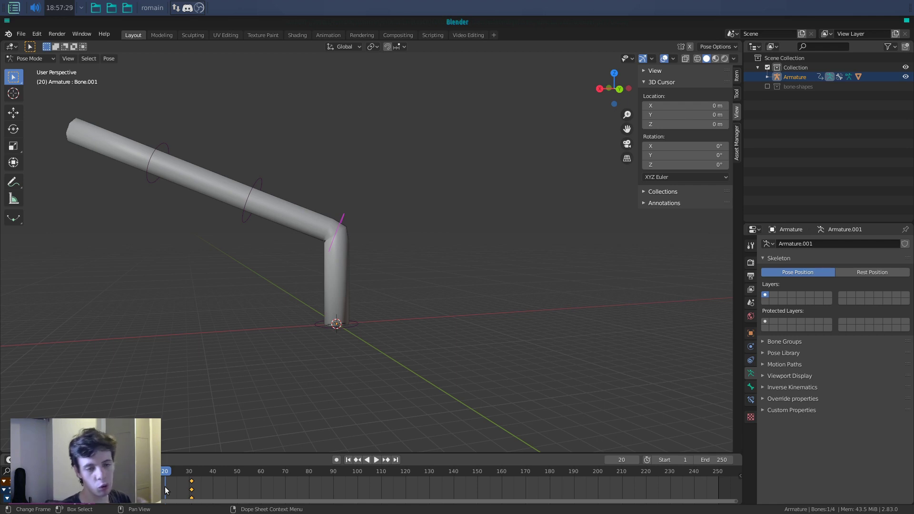
left_click_drag(167, 477, 189, 478)
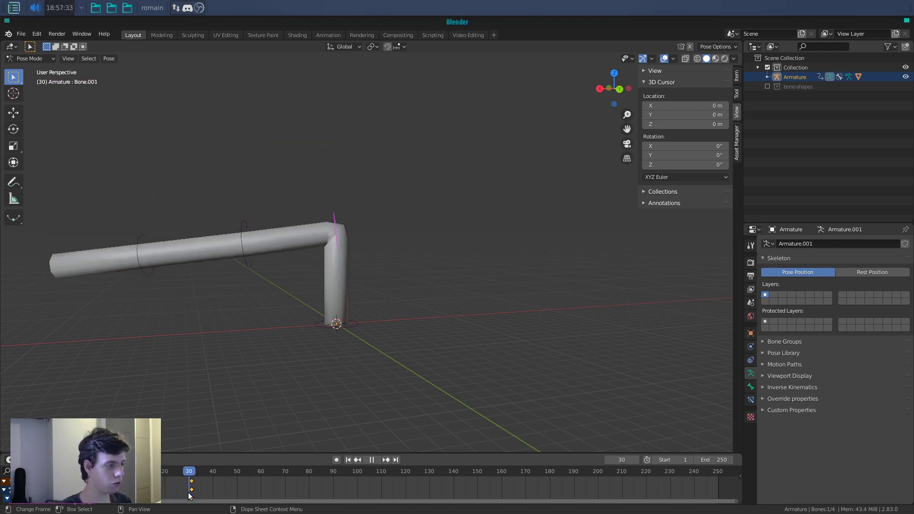
Step: Select the bent cylinder in Object Mode, switch it to Weight Paint mode and display the Bone.001 vertex group's weights
left_click(348, 295)
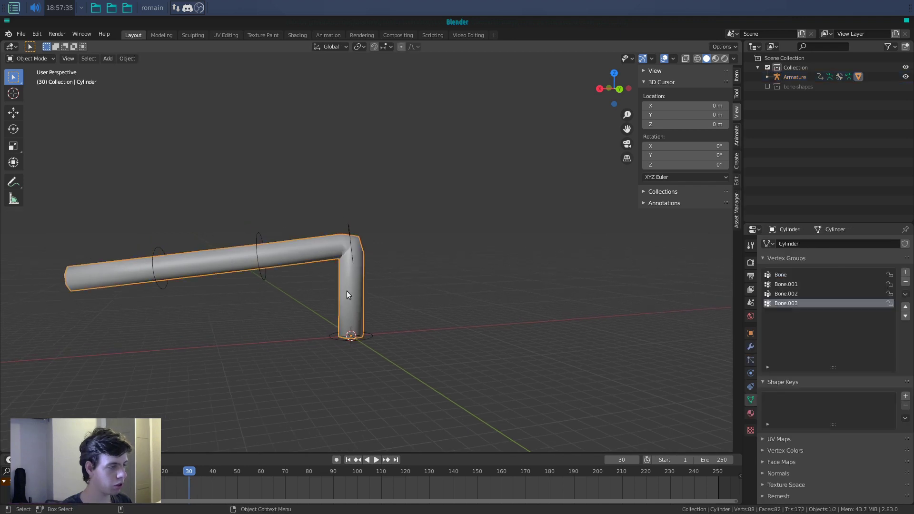
left_click(32, 58)
left_click(29, 113)
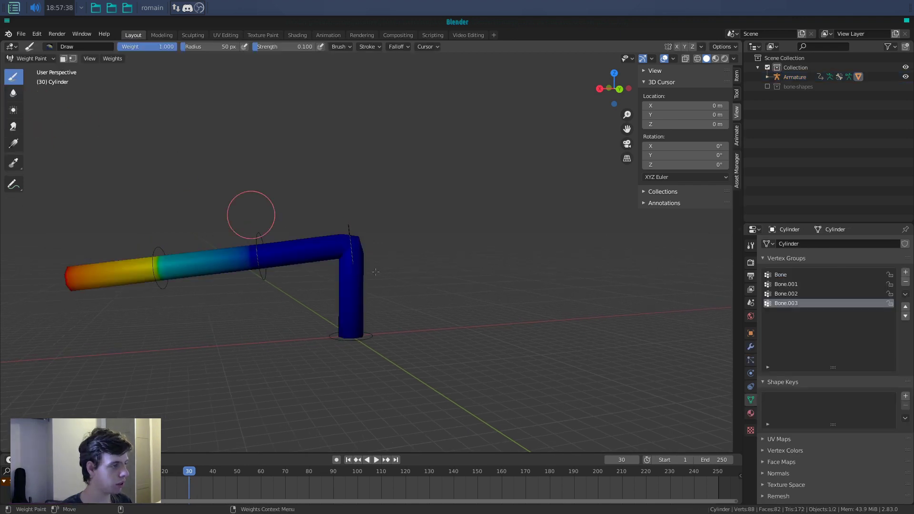
left_click(802, 283)
scroll(387, 276, "up", 3)
middle_click_drag(376, 281, 522, 279)
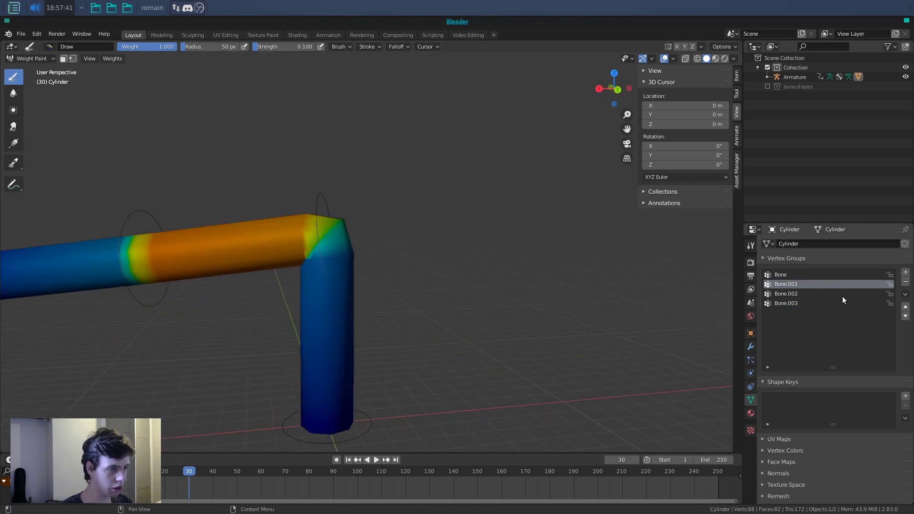
Step: Display the Bone vertex group's weights on the bent cylinder and lock the Bone.002 and Bone.003 groups
left_click(823, 276)
scroll(373, 304, "down", 2)
middle_click_drag(373, 304, 431, 294, "shift")
scroll(432, 294, "down", 1)
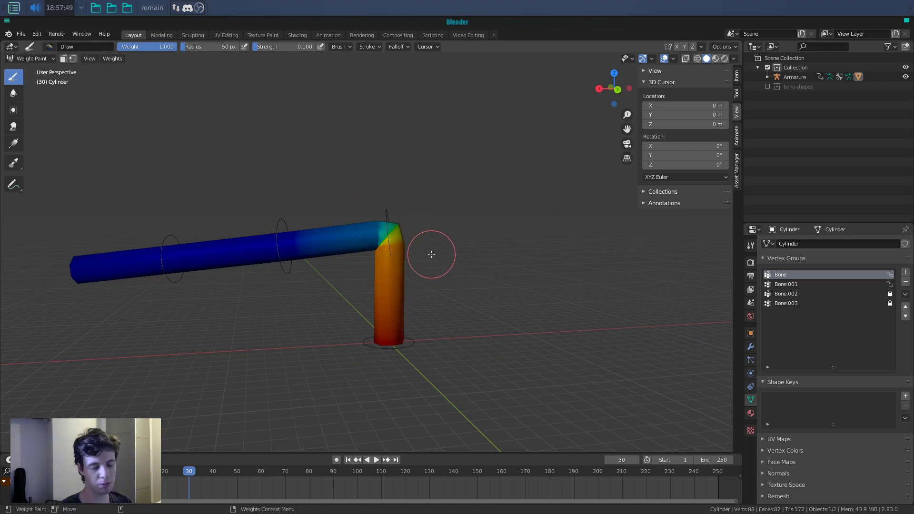
scroll(424, 257, "up", 4)
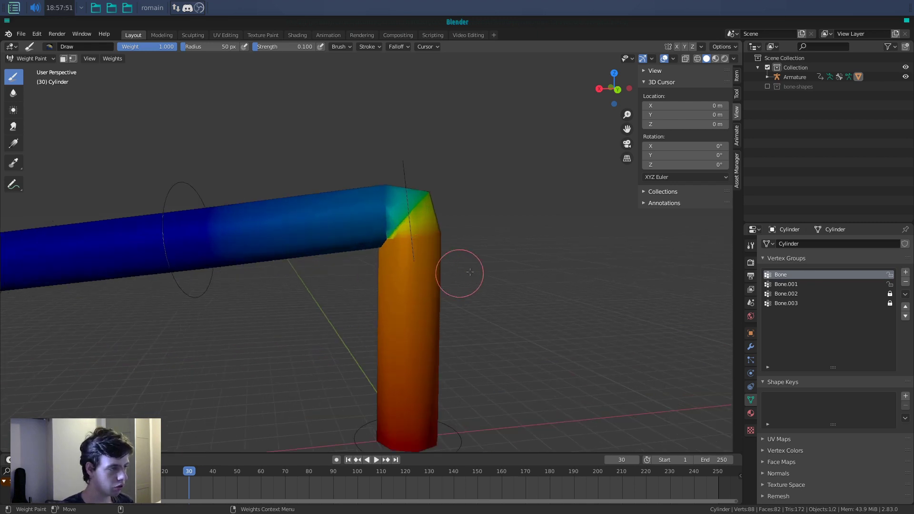
middle_click_drag(484, 250, 476, 270)
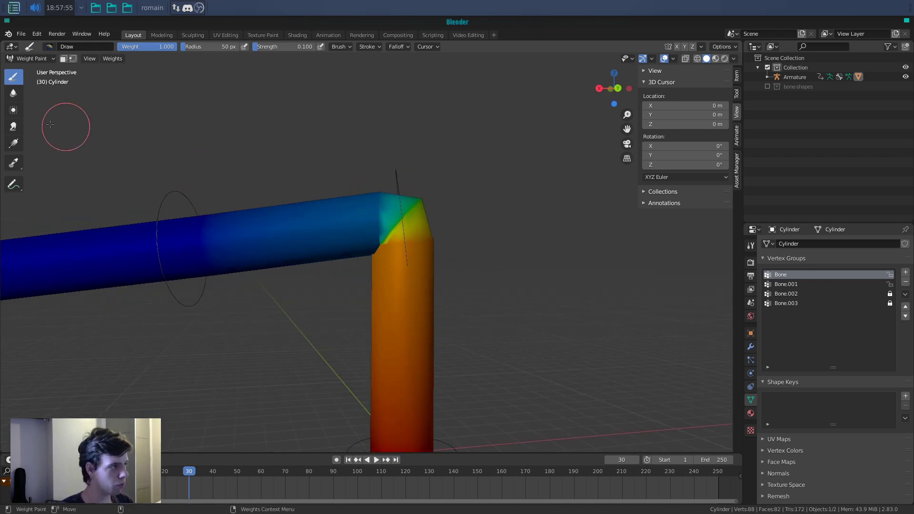
Step: Blend the Bone group's weights with the Average brush, painting diagonally across the bent joint
left_click(13, 110)
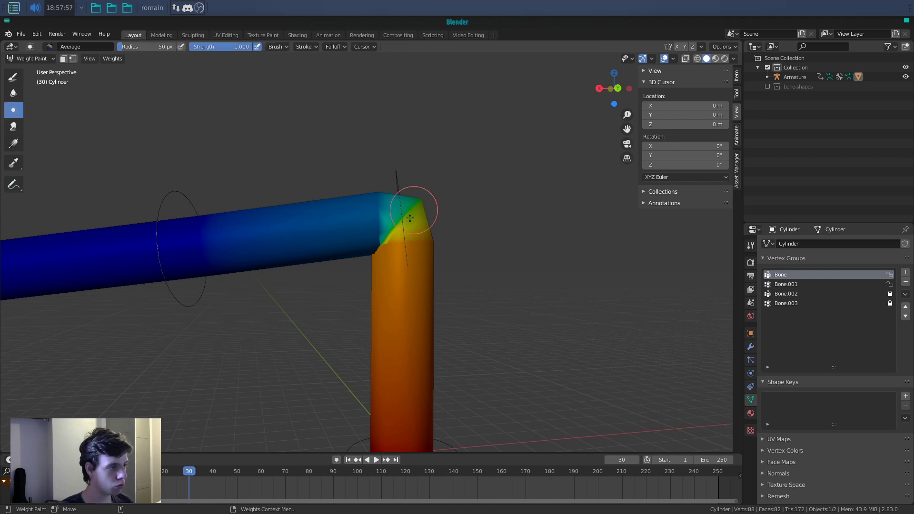
left_click_drag(421, 205, 377, 253)
mouse_move(393, 238)
middle_mouse_down()
mouse_move(361, 249)
mouse_move(440, 260)
mouse_move(295, 249)
mouse_move(388, 261)
mouse_move(362, 276)
middle_mouse_up()
Step: Return to frame 1 and play and scrub the bending animation to check the joint with its averaged weights
left_click_drag(187, 475, 119, 495)
scroll(400, 339, "down", 2)
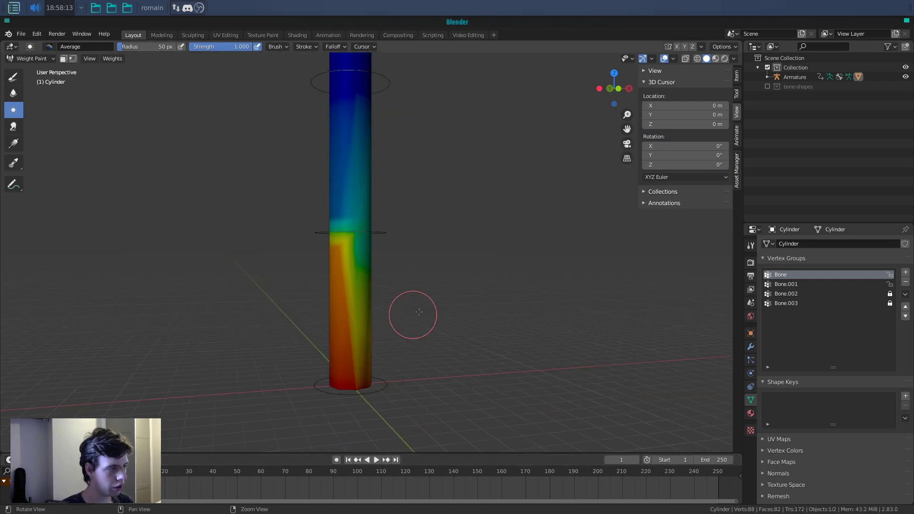
key("space")
left_click_drag(187, 484, 121, 492)
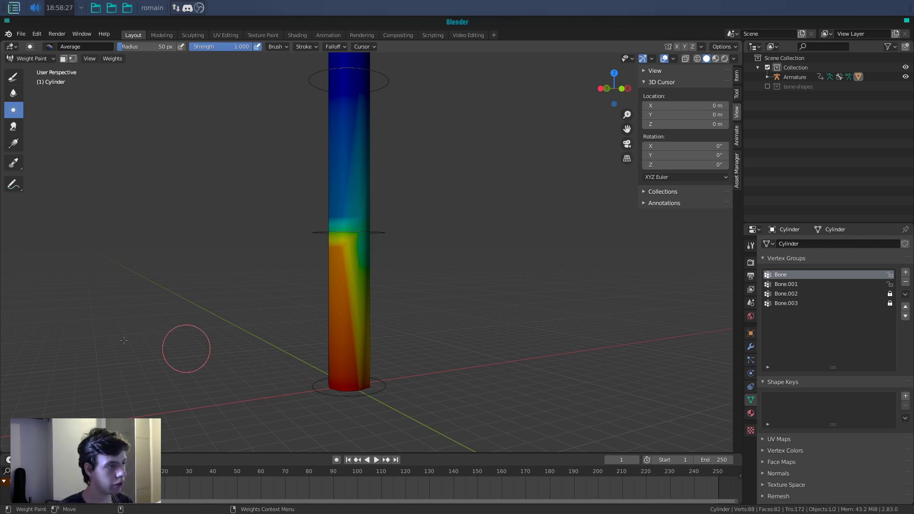
Step: Apply Normalize All to the cylinder's weights and compare the Bone and Bone.001 vertex groups
left_click(110, 59)
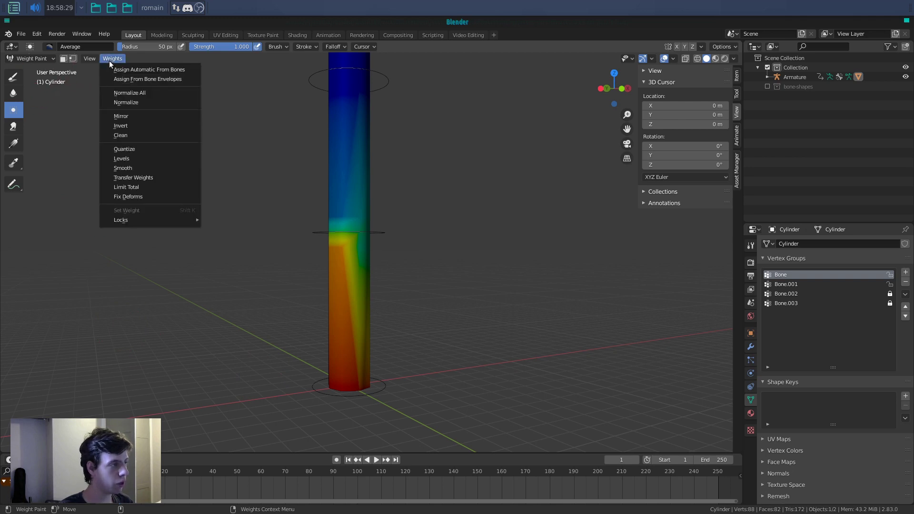
left_click(127, 92)
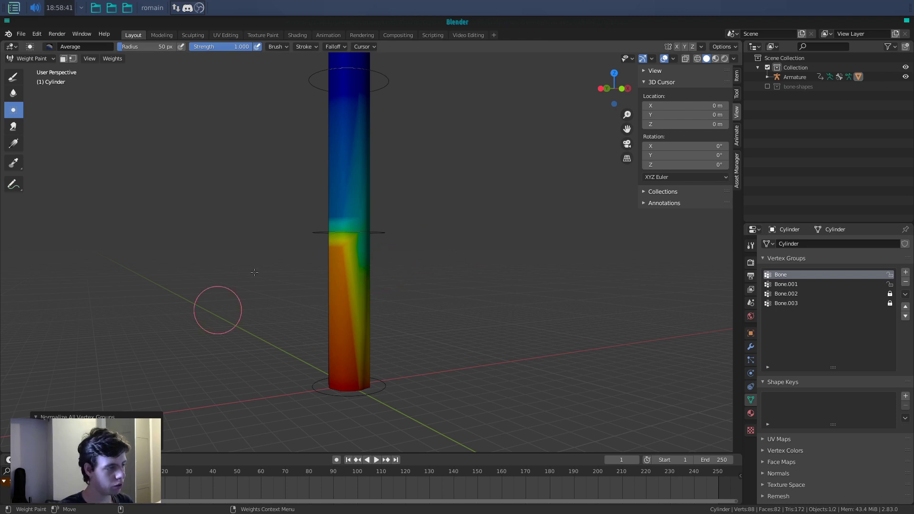
left_click(809, 282)
left_click(806, 276)
middle_click_drag(389, 267, 364, 266)
left_click(812, 285)
left_click(807, 275)
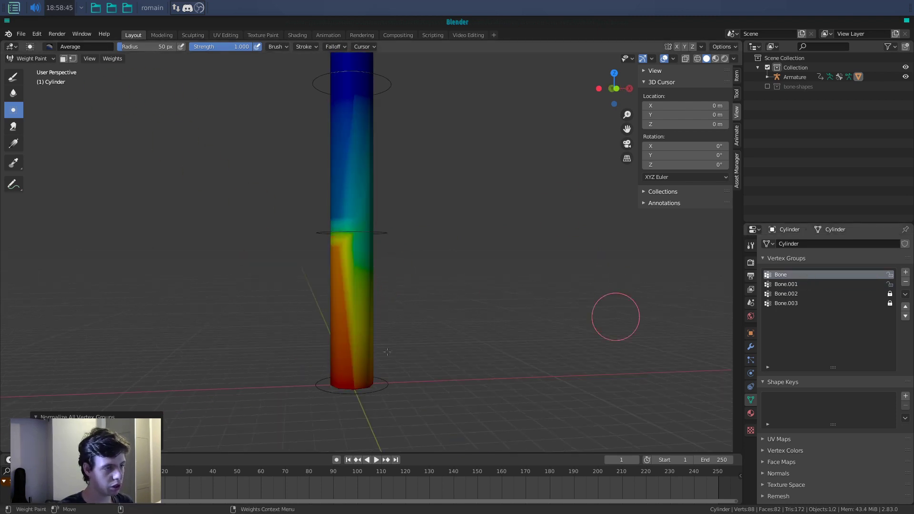
Step: Play the start of the bend with the normalized weights and go back to frame 1
key("space")
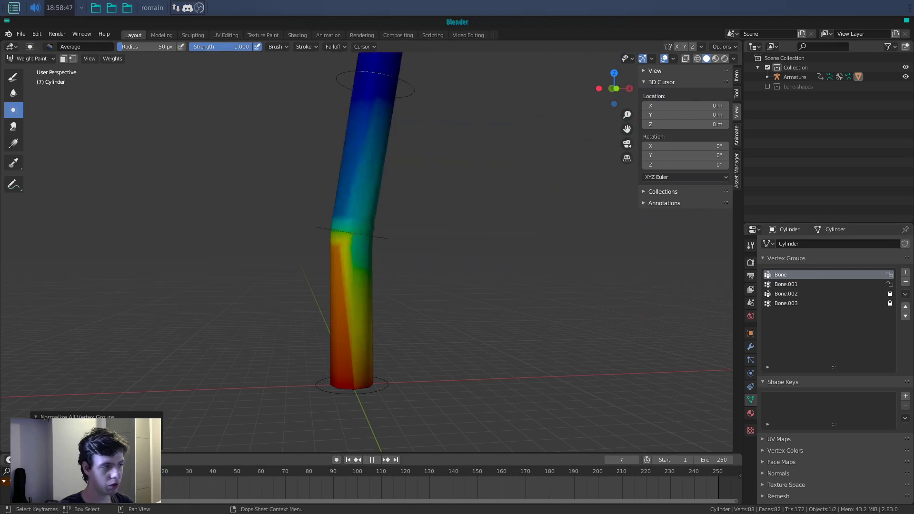
left_click_drag(138, 472, 116, 471)
key("space")
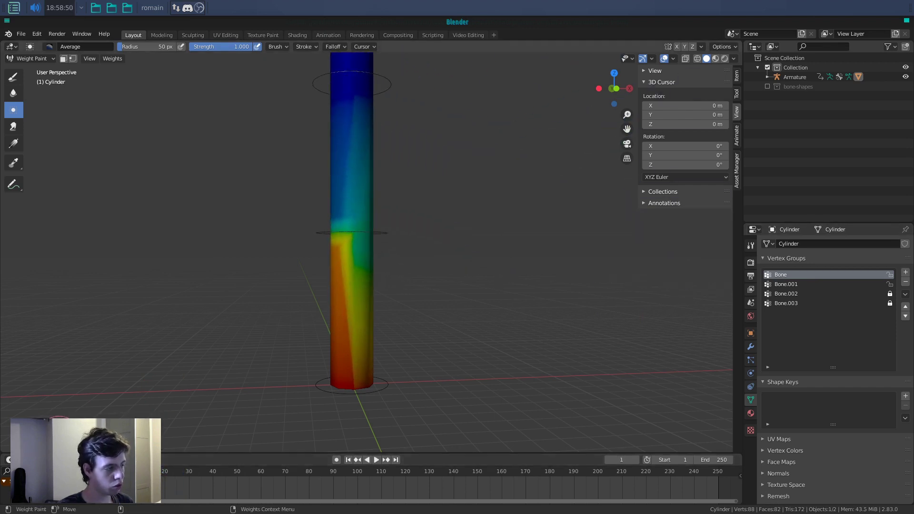
Step: Show the weight paint tool's options and enable Auto Normalize
left_click(664, 204)
left_click(736, 77)
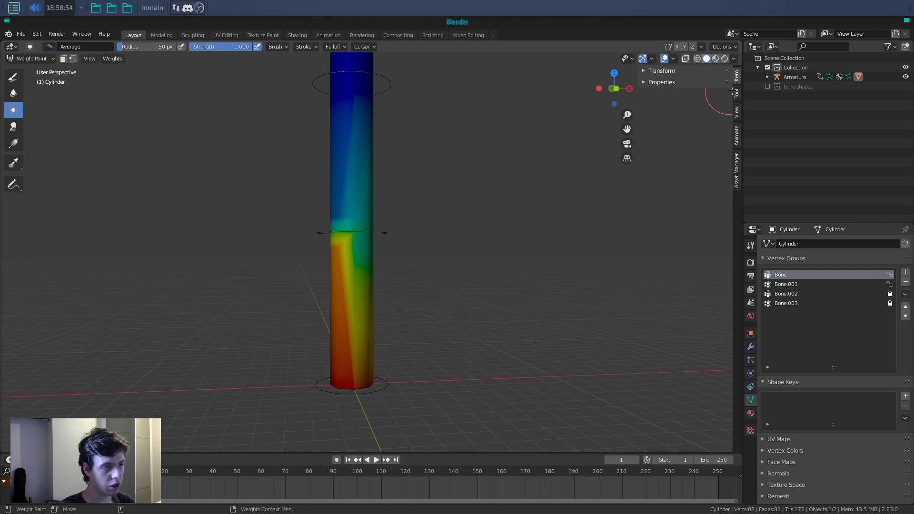
left_click(736, 94)
left_click(672, 201)
left_click(672, 202)
left_click(672, 190)
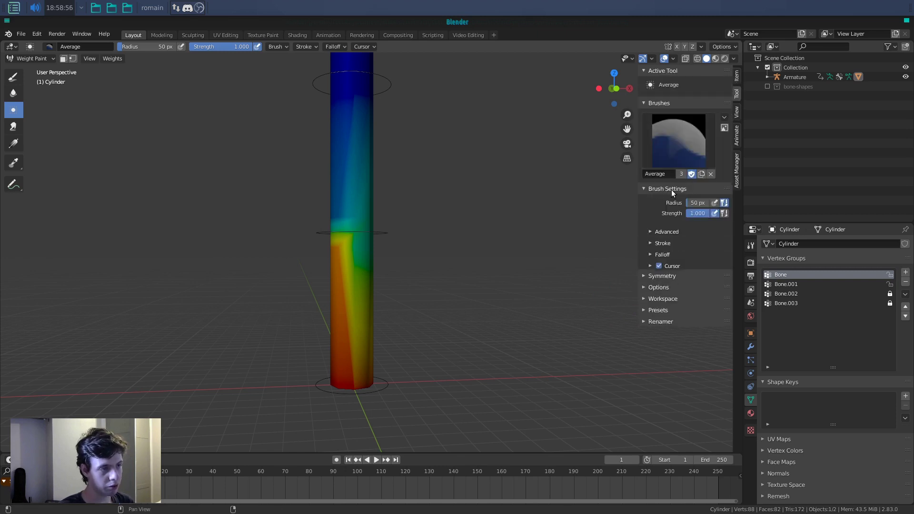
left_click(672, 190)
left_click(672, 190)
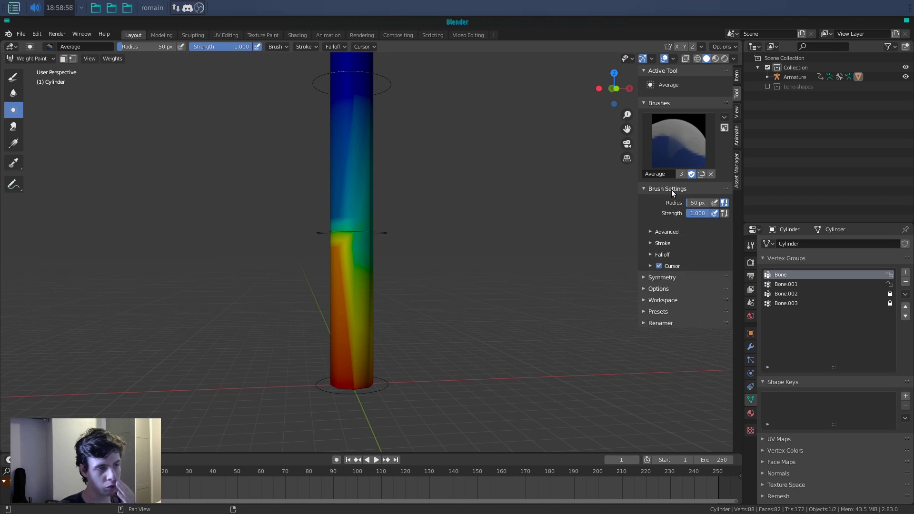
left_click(670, 287)
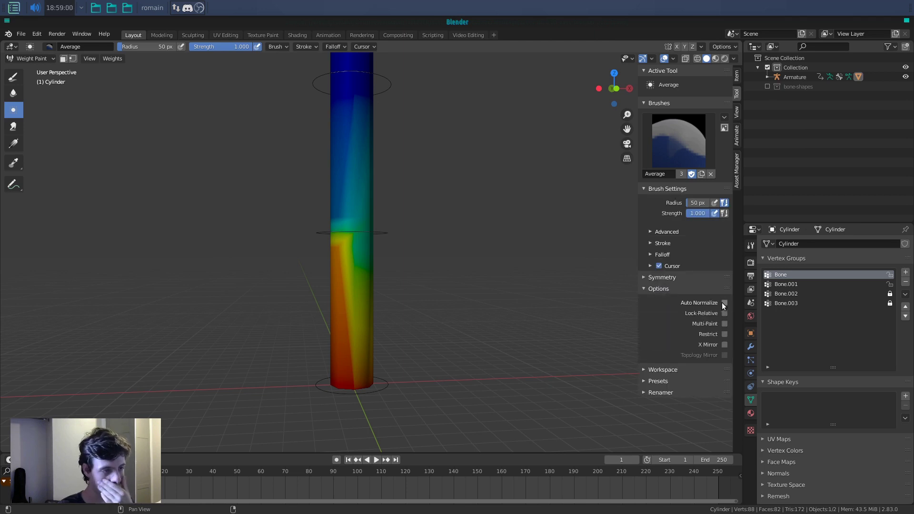
Step: Average the Bone group's weights around the cylinder just below the lower joint ring, working from several sides
scroll(387, 269, "up", 4)
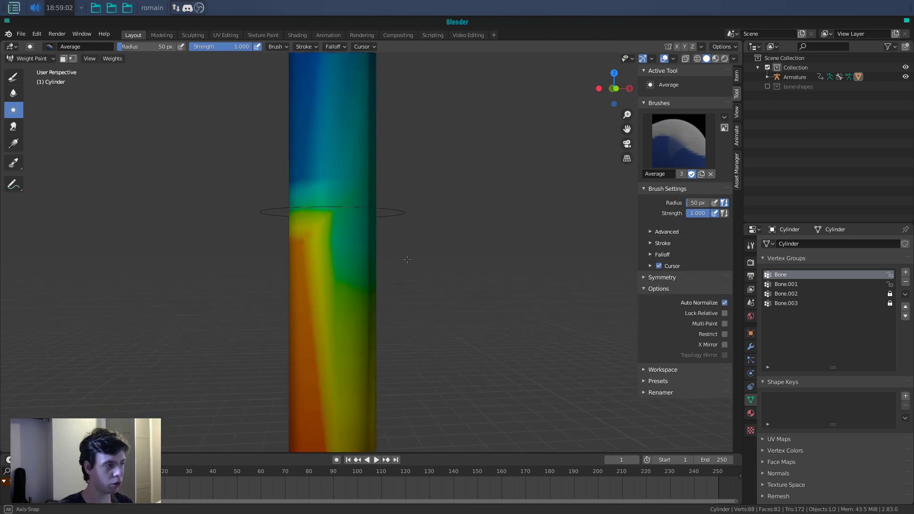
middle_click_drag(395, 251, 367, 242)
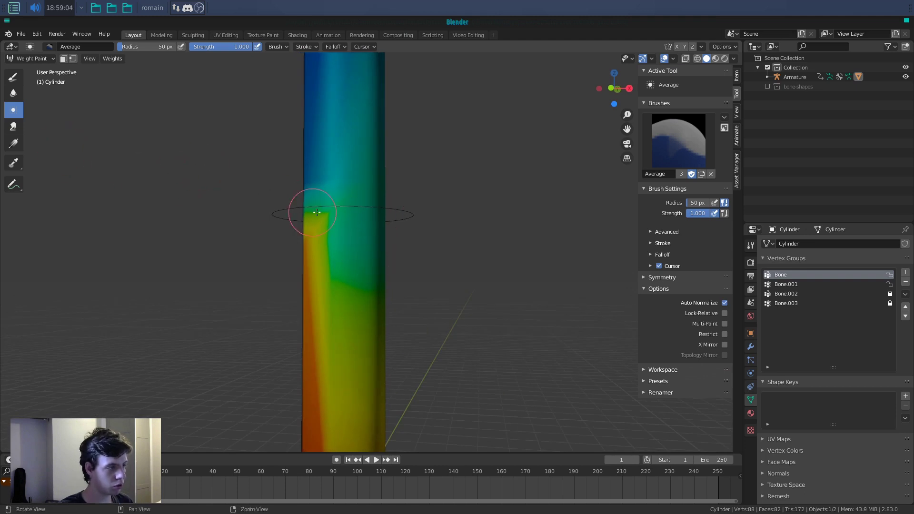
middle_click_drag(312, 206, 295, 217)
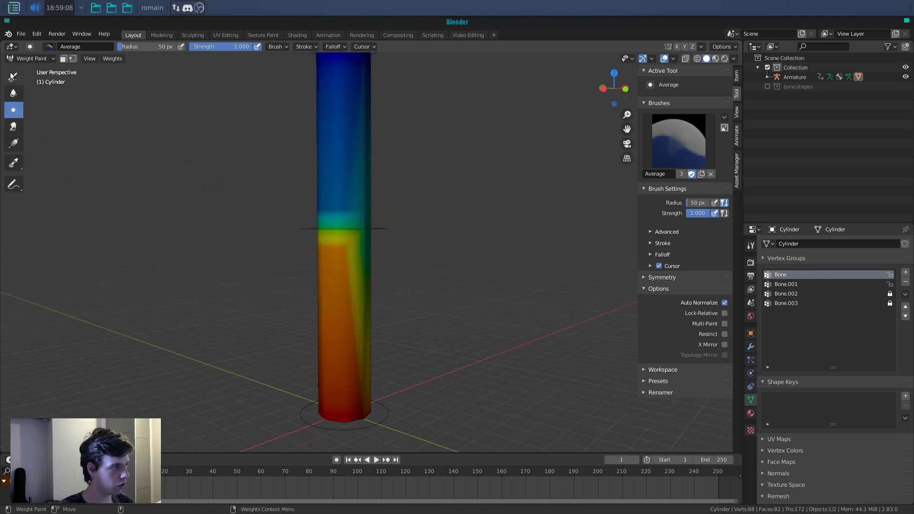
left_click_drag(371, 237, 370, 259)
middle_click_drag(395, 252, 357, 241)
left_click_drag(356, 241, 361, 268)
middle_click_drag(395, 265, 364, 252)
left_click_drag(364, 240, 367, 260)
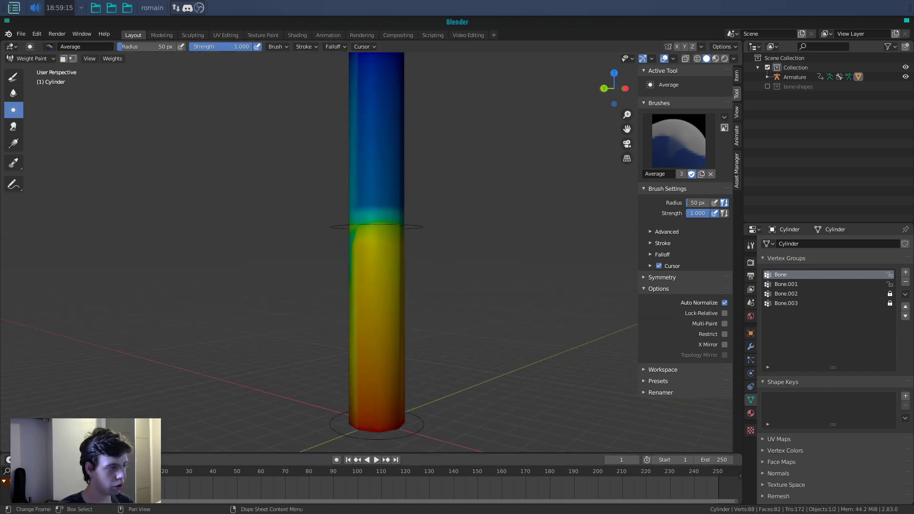
Step: Play and scrub the animation to inspect the joint's deformation from another side, ending at frame 1
key("space")
key("space")
mouse_move(260, 285)
left_mouse_down("alt")
mouse_move(438, 240)
mouse_move(405, 262)
mouse_move(394, 289)
left_mouse_up("alt")
left_click_drag(202, 474, 117, 474)
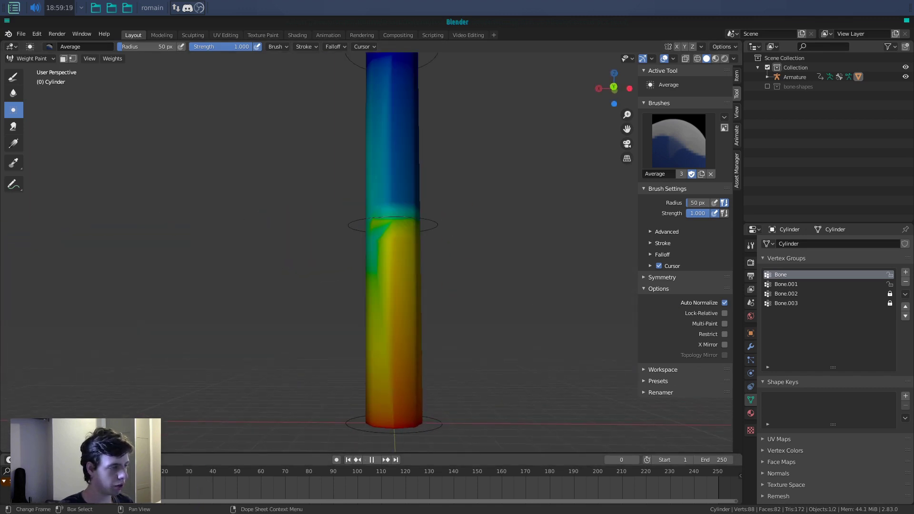
key("space")
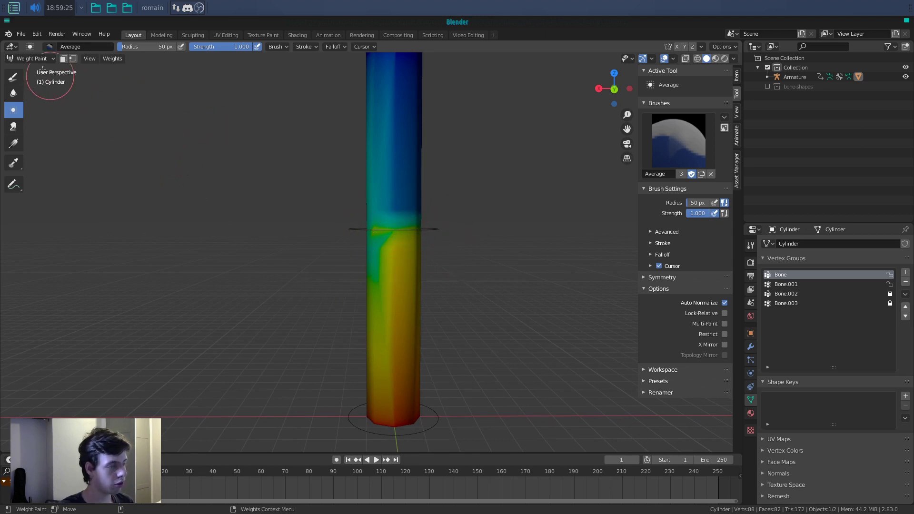
Step: Switch to the Draw brush with Auto Normalize turned off, and lock the Bone.001 vertex group
left_click(725, 302)
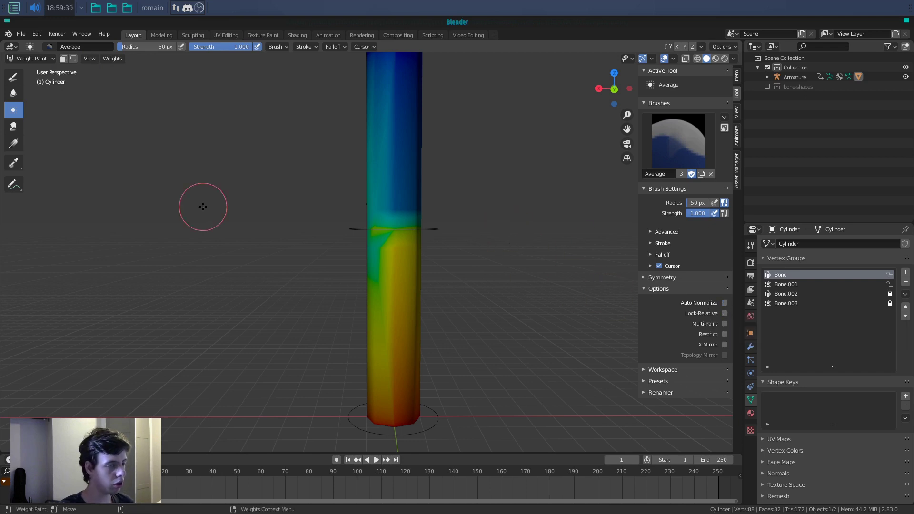
left_click(13, 77)
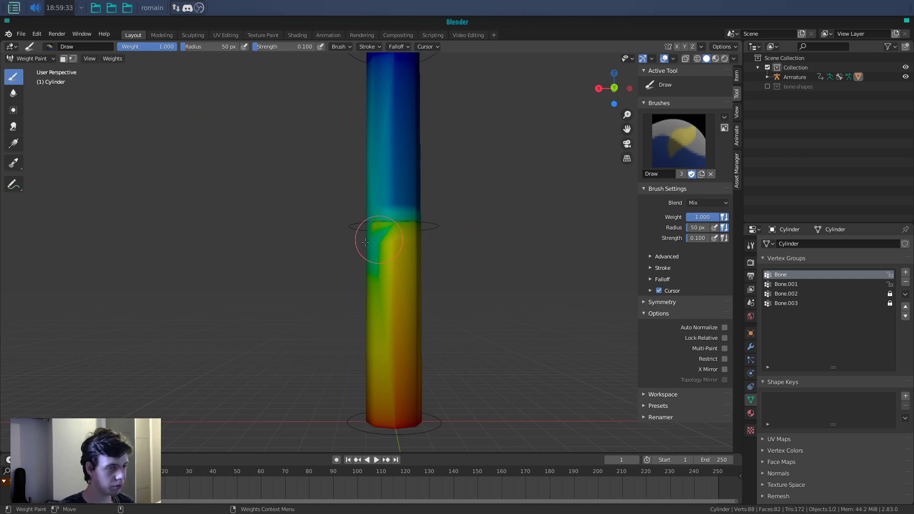
left_click(890, 284)
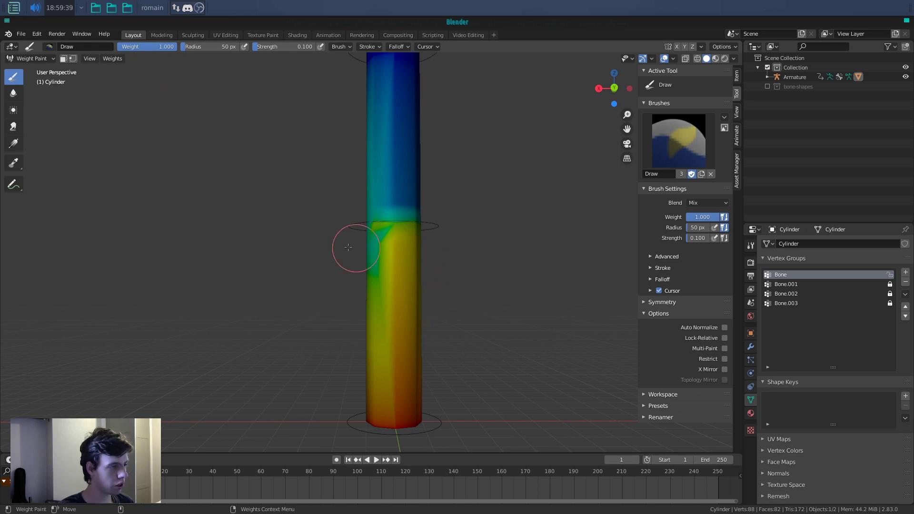
Step: Turn on vertex selection masking and set the Draw brush to strength 1.000 and weight 0.8
left_click(73, 58)
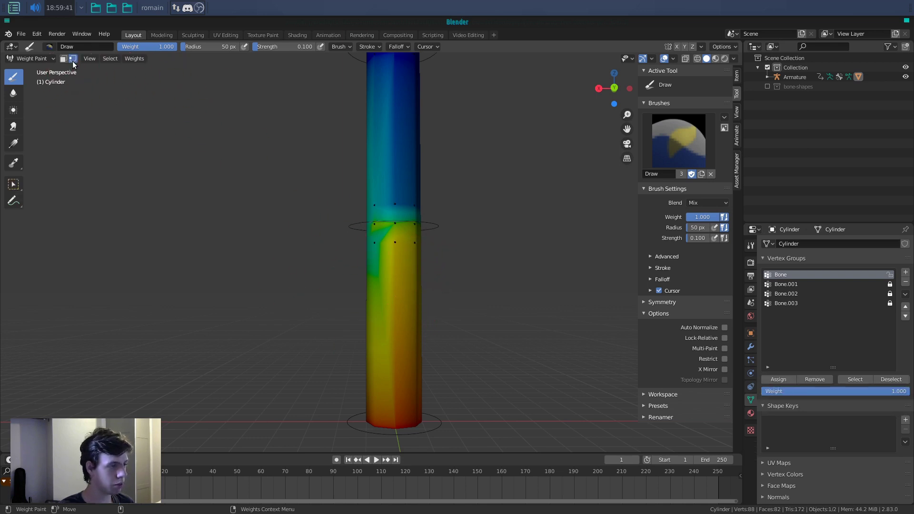
middle_click_drag(364, 217, 334, 217)
middle_click_drag(171, 155, 193, 132)
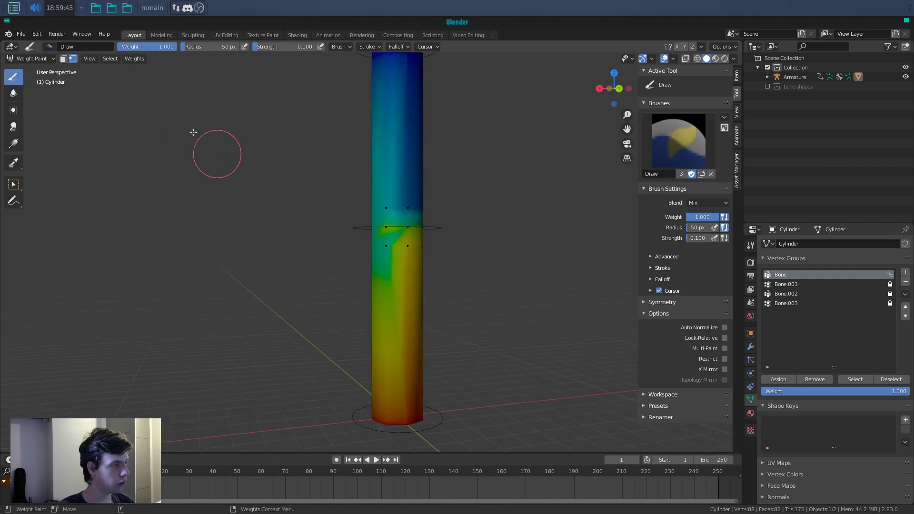
left_click_drag(275, 47, 333, 47)
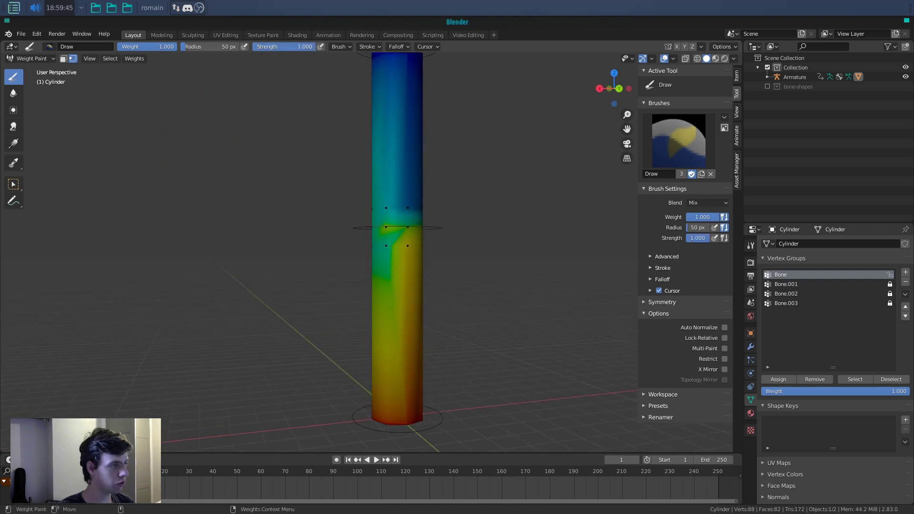
left_click(144, 46)
type("0.8")
key("Return")
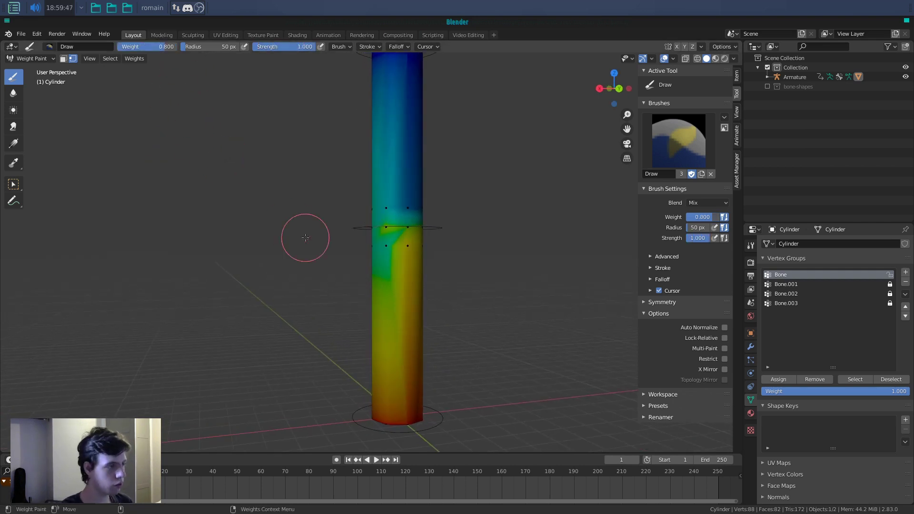
Step: Turn off vertex selection masking and paint the Bone group's weight at 0.8 all around the cylinder below the lower joint
scroll(385, 254, "up", 3)
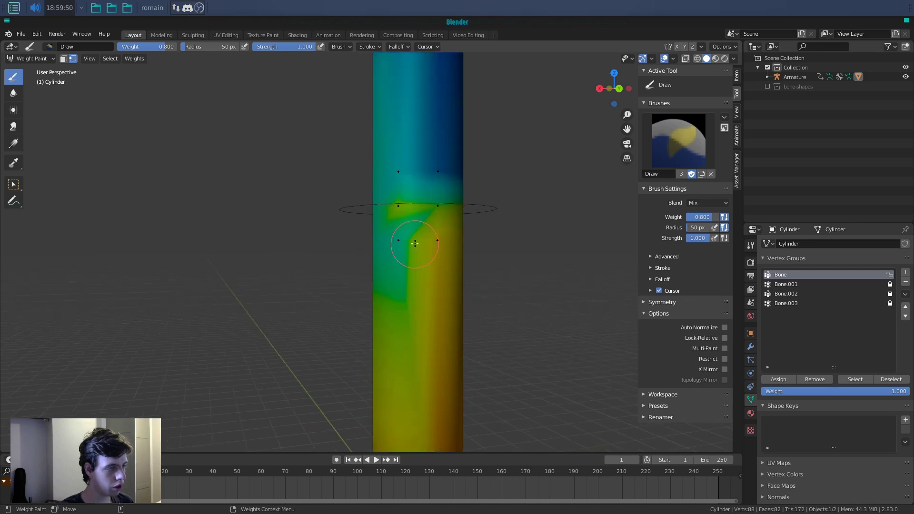
middle_click_drag(404, 247, 344, 241, "shift")
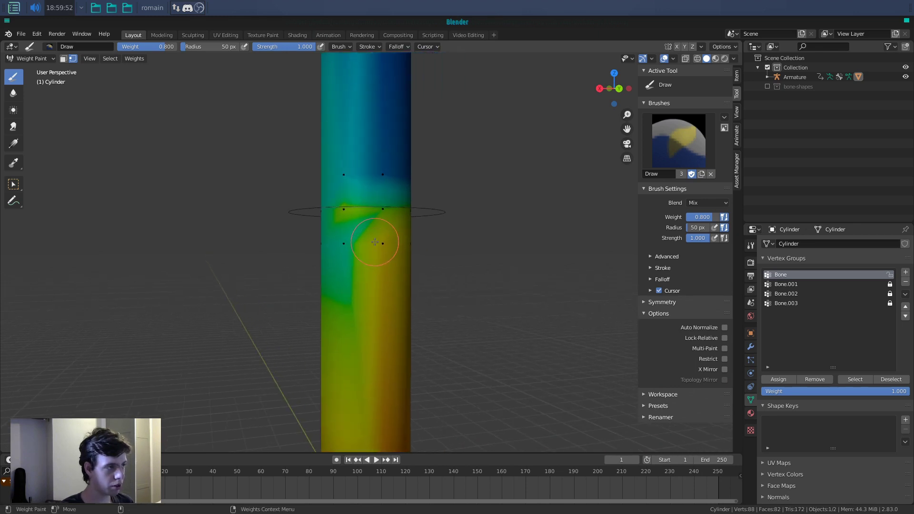
left_click(340, 46)
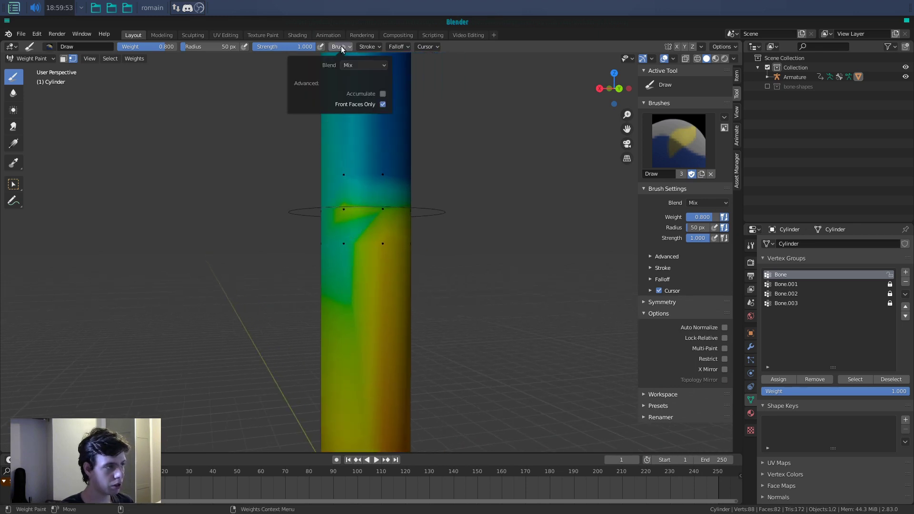
left_click(399, 45)
left_click(400, 63)
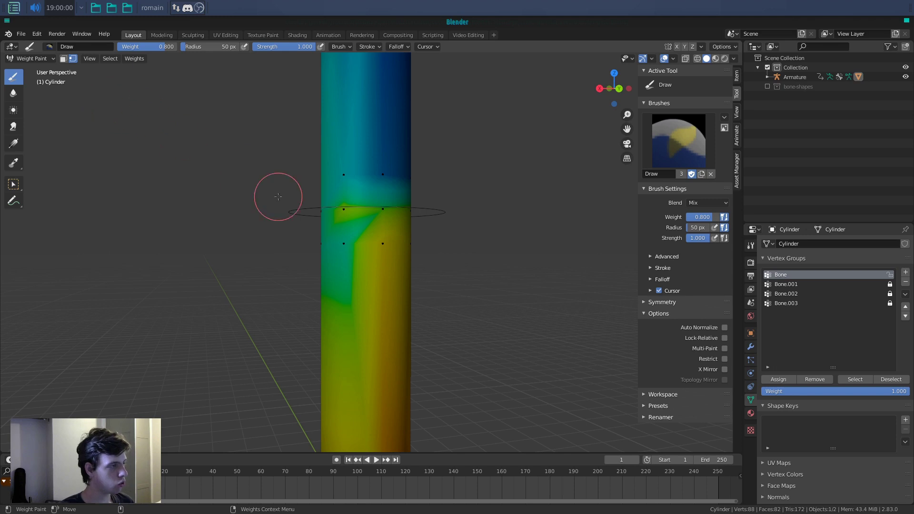
left_click(73, 58)
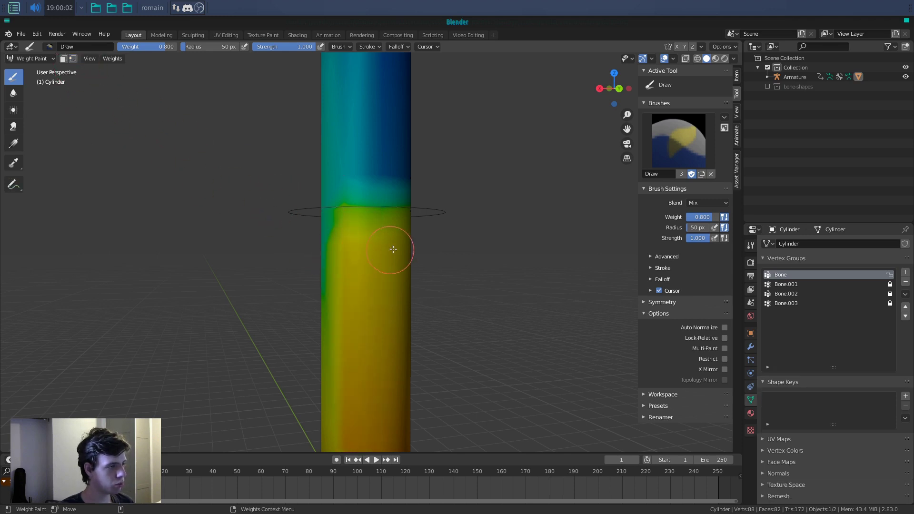
middle_click_drag(394, 256, 307, 245)
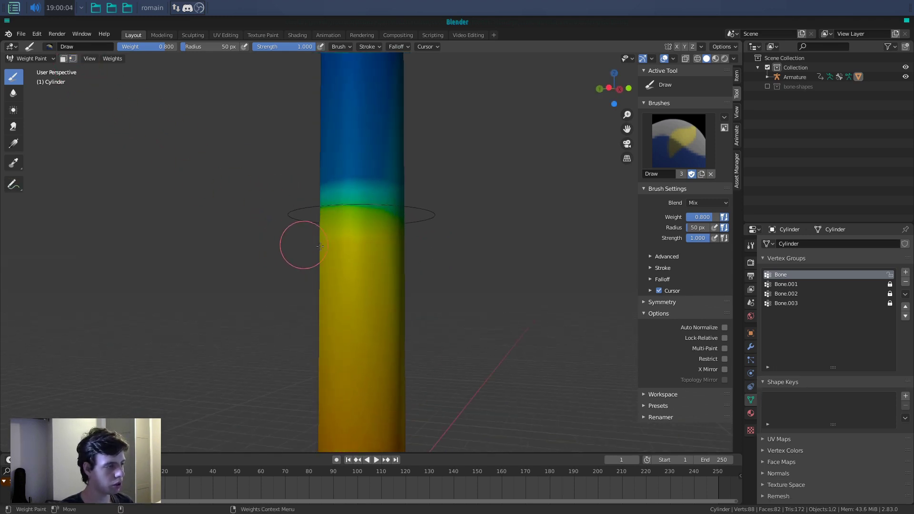
mouse_move(383, 257)
middle_mouse_down()
mouse_move(429, 249)
mouse_move(352, 260)
mouse_move(439, 244)
mouse_move(400, 255)
mouse_move(398, 228)
middle_mouse_up()
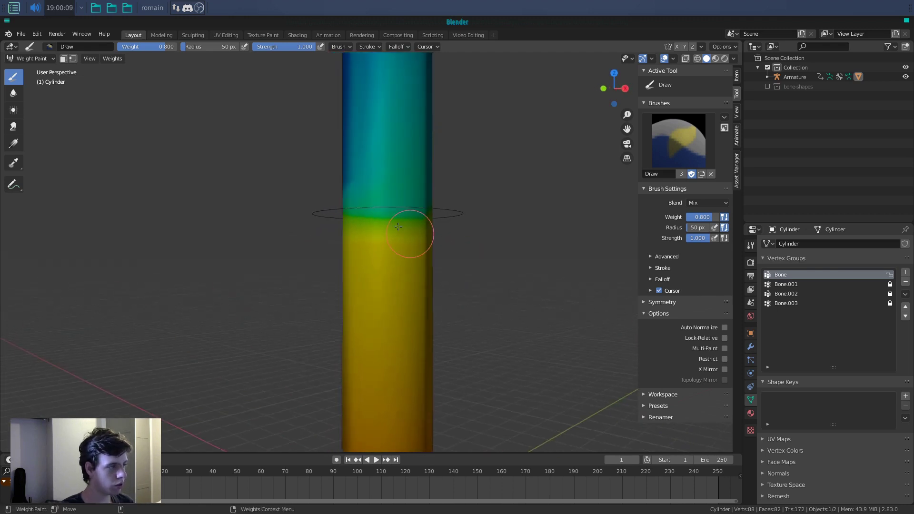
Step: Set the Draw brush weight to 0.5 and paint the Bone group around the cylinder at the lower joint
type(".")
key("Return")
left_click(165, 50)
type(".5")
key("Return")
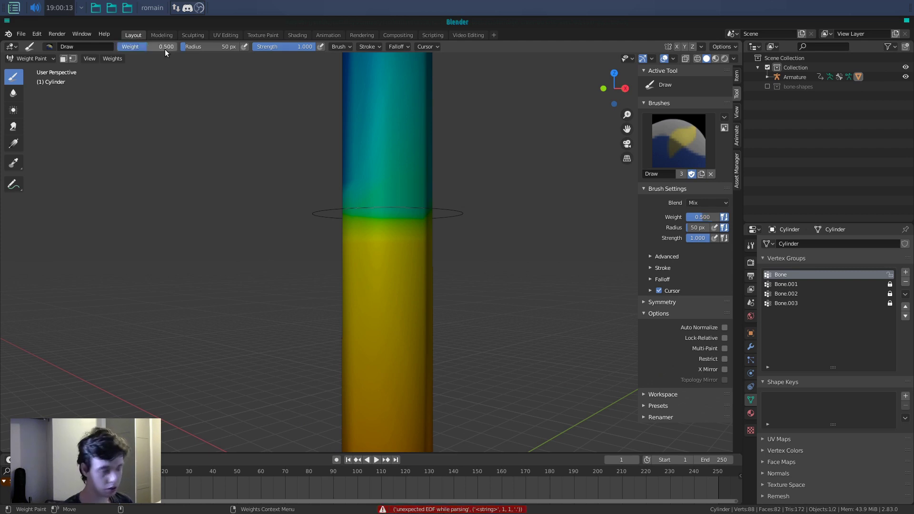
left_click_drag(367, 217, 408, 220)
mouse_move(409, 221)
middle_mouse_down()
mouse_move(343, 219)
mouse_move(421, 222)
middle_mouse_up()
middle_click_drag(358, 217, 345, 189)
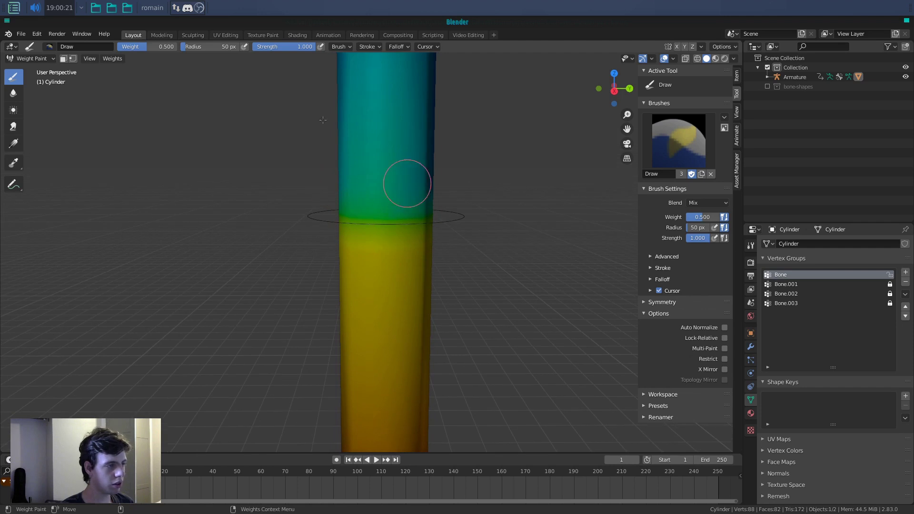
Step: Set the Draw brush weight to 0.2 and paint the Bone group all around the cylinder just above the lower joint
left_click(148, 46)
type(".2")
key("Return")
middle_click_drag(281, 155, 252, 176)
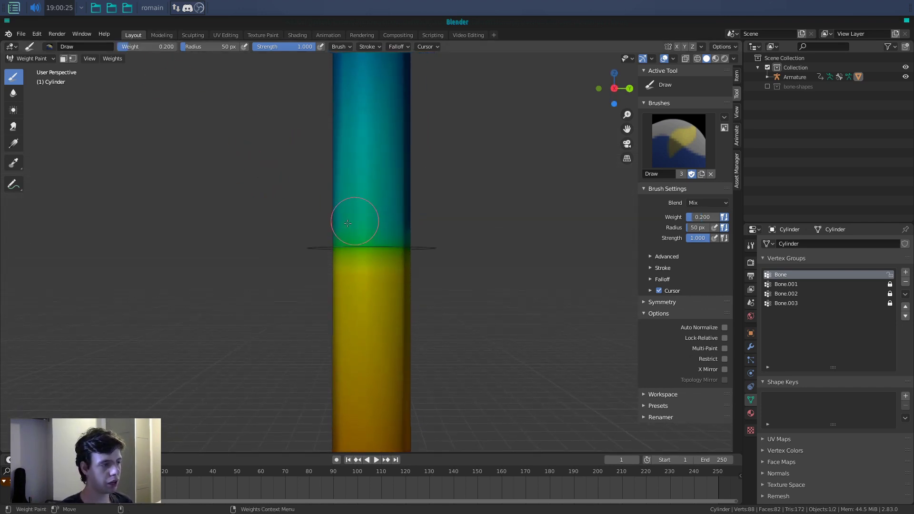
left_click_drag(356, 221, 417, 226)
middle_click_drag(419, 225, 339, 230)
left_click_drag(405, 228, 417, 228)
middle_click_drag(418, 228, 313, 230)
left_click_drag(362, 229, 415, 229)
middle_click_drag(417, 229, 331, 229)
middle_click_drag(398, 230, 361, 226)
middle_click_drag(436, 224, 388, 214)
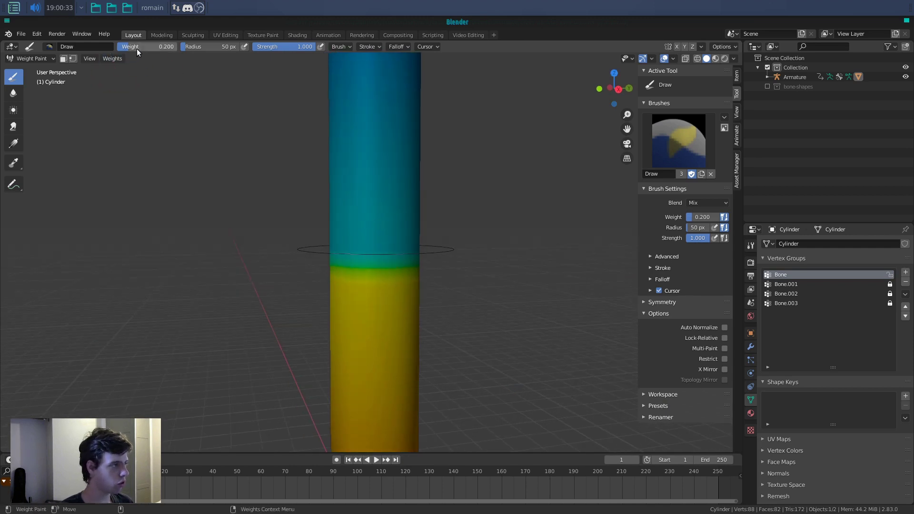
Step: Repaint the Bone group's ring at the lower joint with weight 0.5 in wireframe shading, and return to solid shading
key("Return")
key("z")
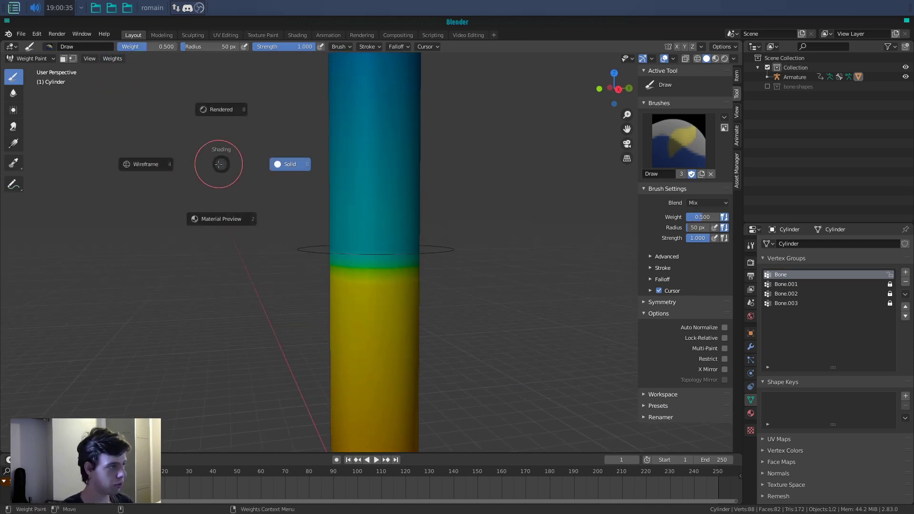
left_click(145, 167)
middle_click_drag(220, 195, 222, 190)
middle_click_drag(300, 223, 324, 232)
middle_click_drag(401, 255, 325, 246)
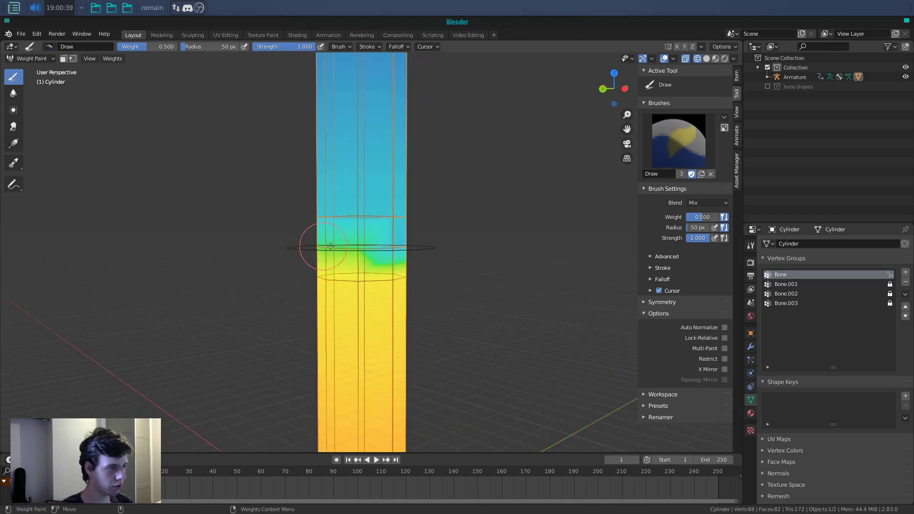
middle_click_drag(402, 248, 323, 248)
key("z")
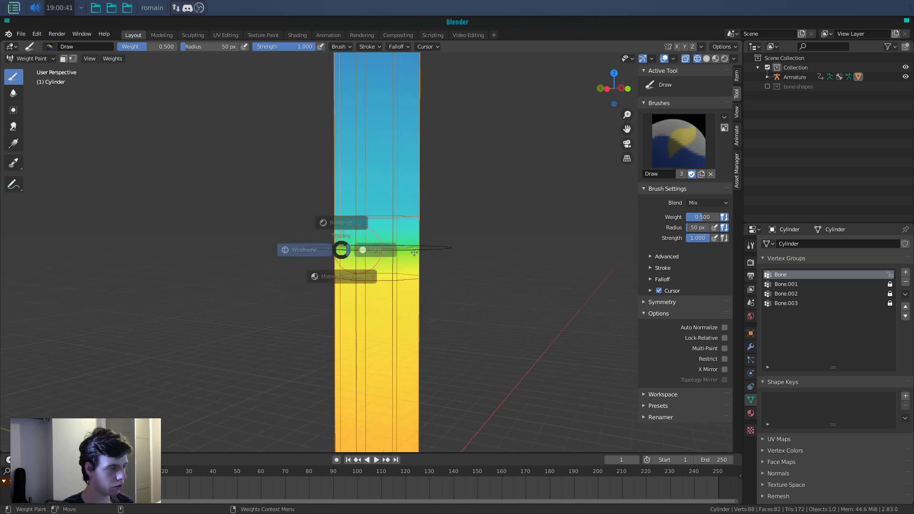
left_click(445, 255)
Step: Lock the Bone group, unlock and select Bone.001, and try to apply Normalize All to its weights
scroll(392, 250, "down", 5)
middle_click_drag(373, 249, 436, 258)
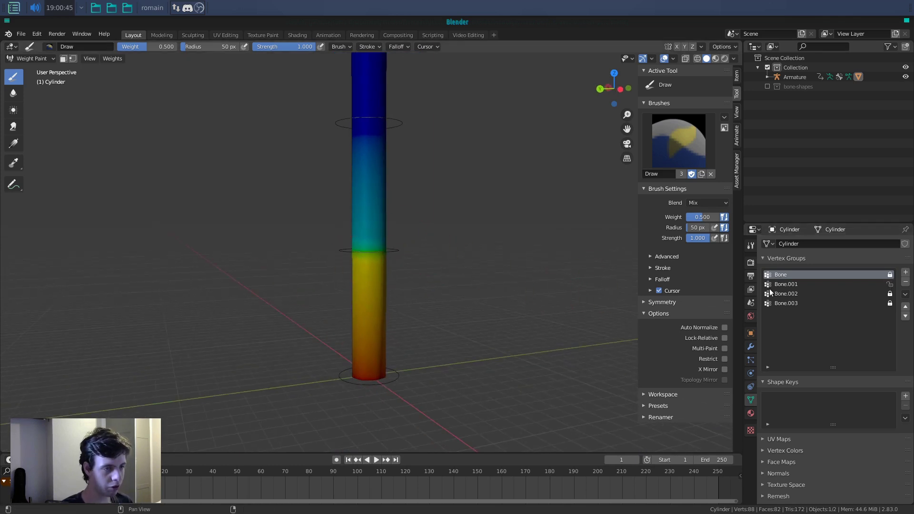
left_click(790, 284)
scroll(438, 278, "up", 3)
mouse_move(423, 275)
left_mouse_down("alt")
mouse_move(437, 291)
mouse_move(547, 305)
mouse_move(472, 306)
mouse_move(531, 311)
mouse_move(500, 288)
mouse_move(498, 299)
left_mouse_up("alt")
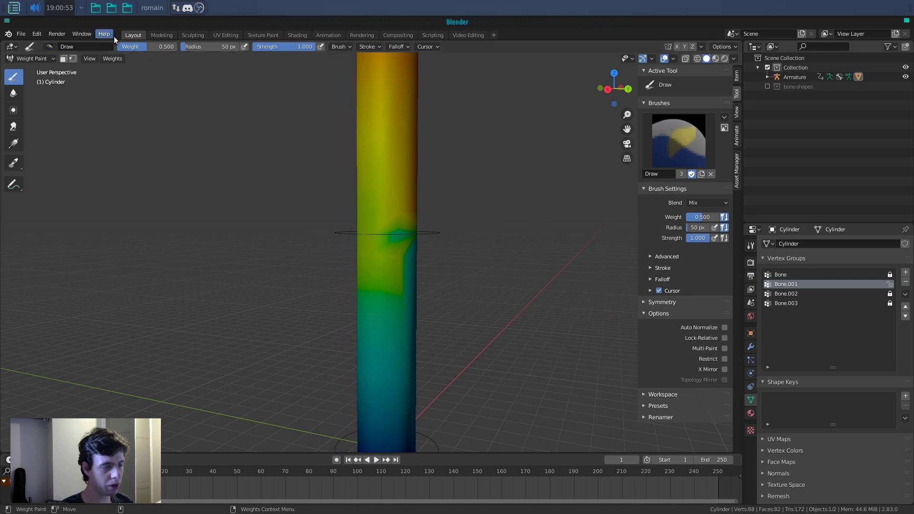
left_click(114, 59)
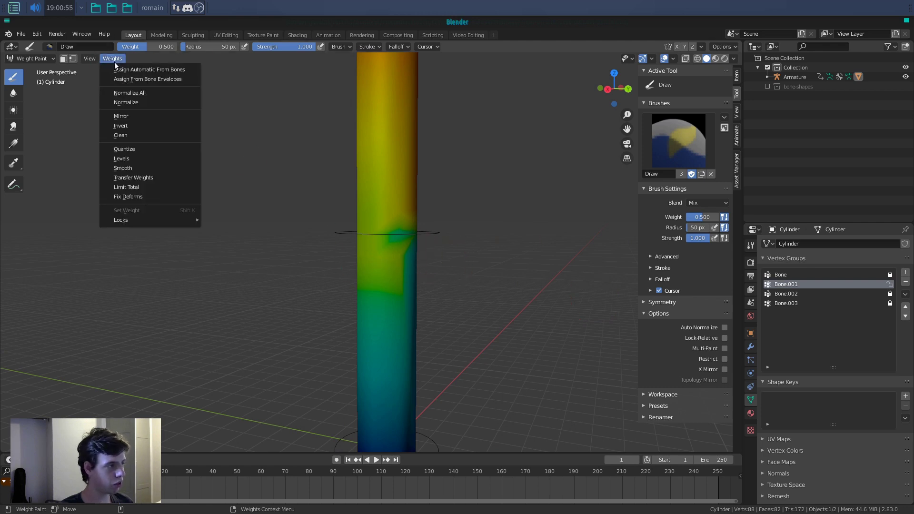
left_click(121, 93)
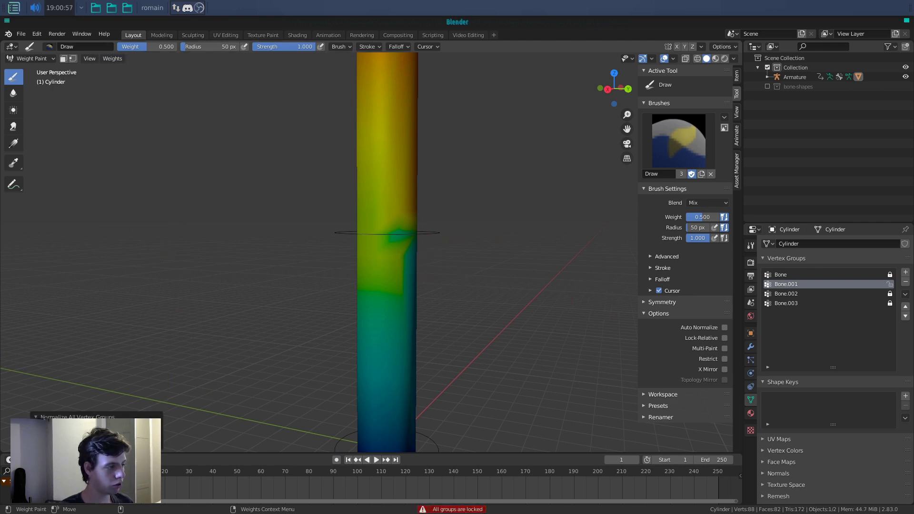
Step: Try Normalize All again with Bone locked and Bone.001 unlocked, and leave both groups unlocked
left_click(781, 275)
scroll(285, 324, "down", 3)
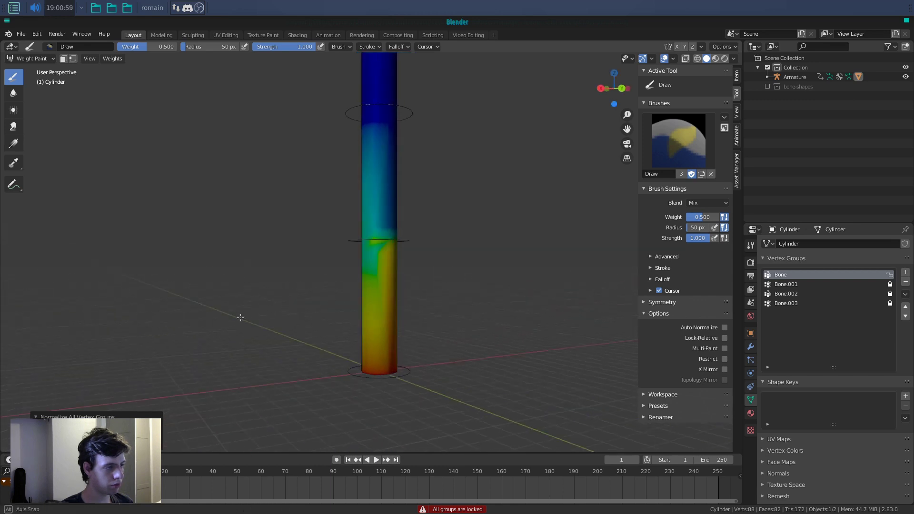
left_click(809, 285)
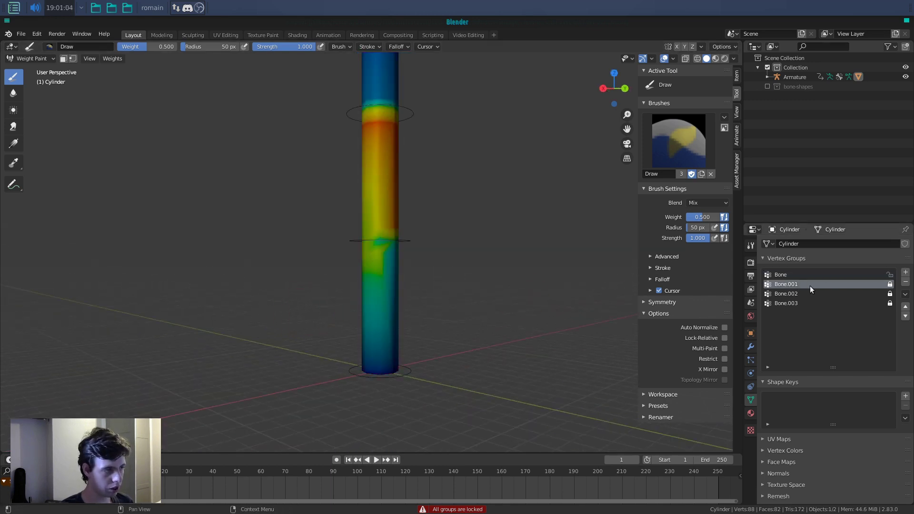
left_click(852, 275)
middle_click_drag(548, 276, 408, 229)
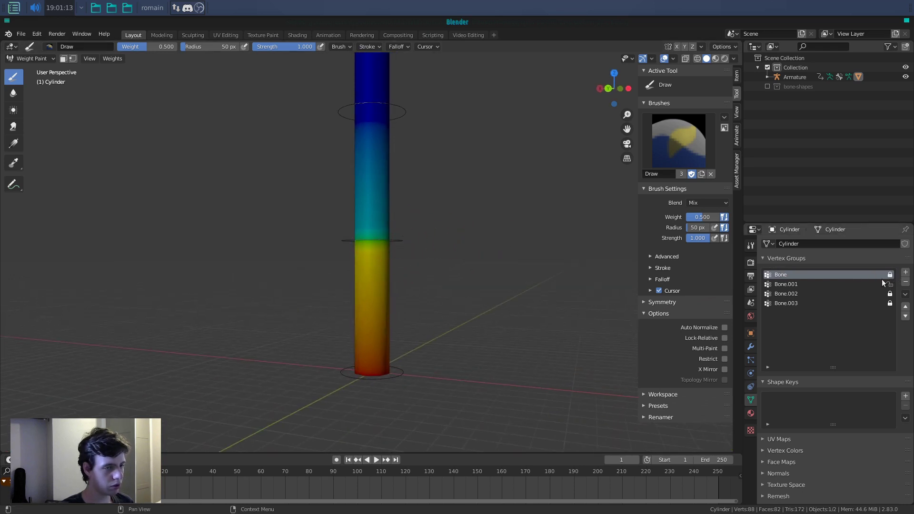
left_click(112, 58)
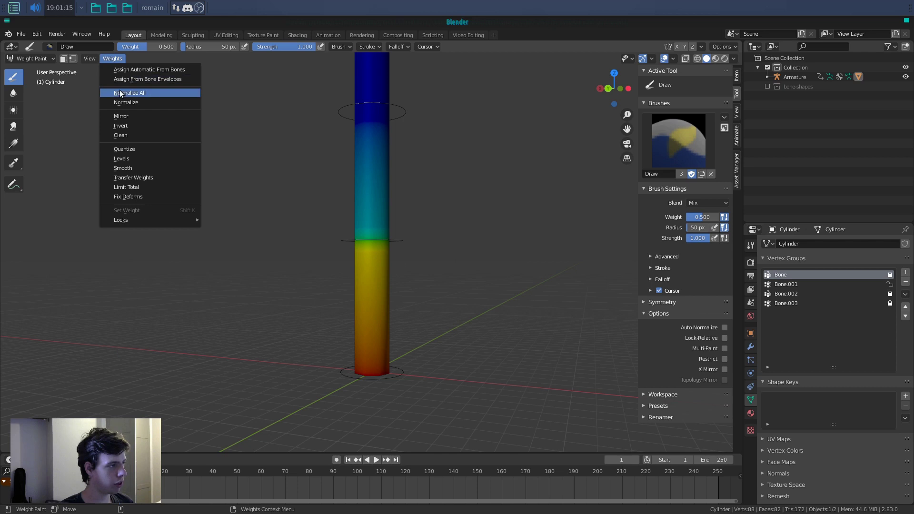
left_click(120, 92)
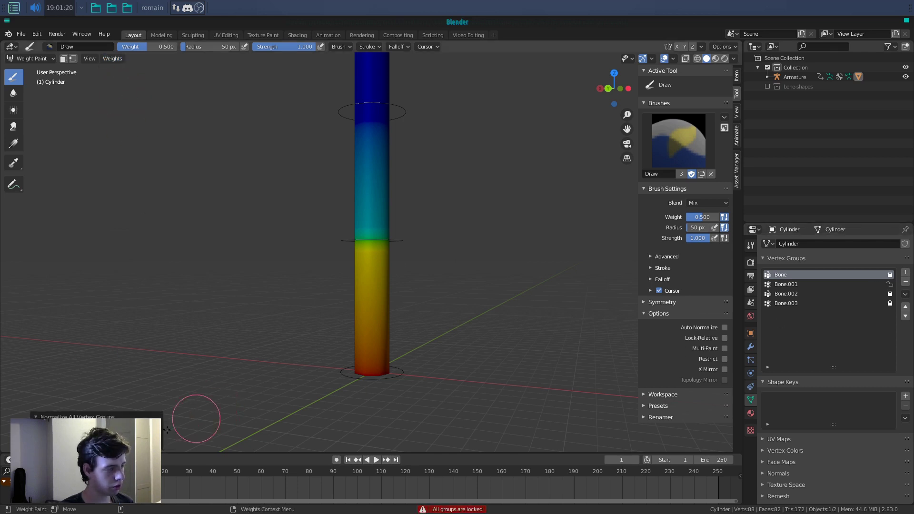
key("ctrl+z")
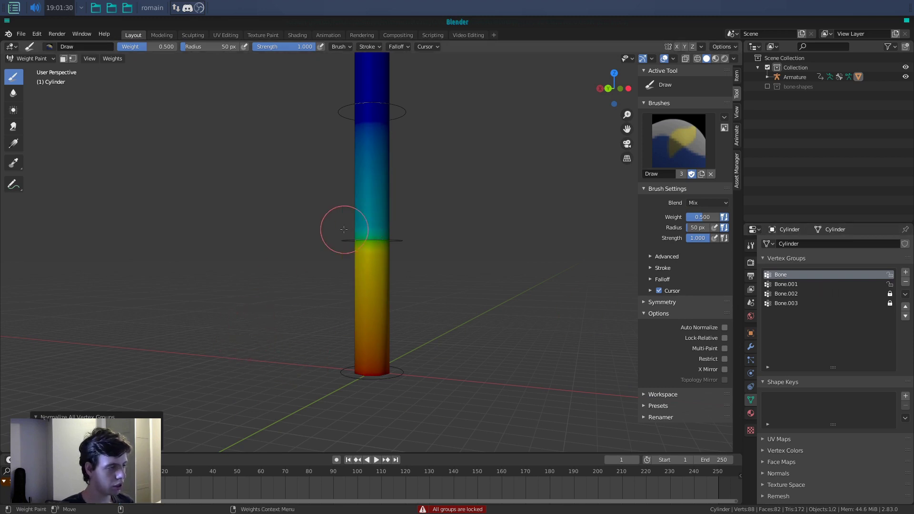
Step: Compare the Bone and Bone.001 weights around the lower joint by switching between the two vertex groups
scroll(292, 310, "up", 2)
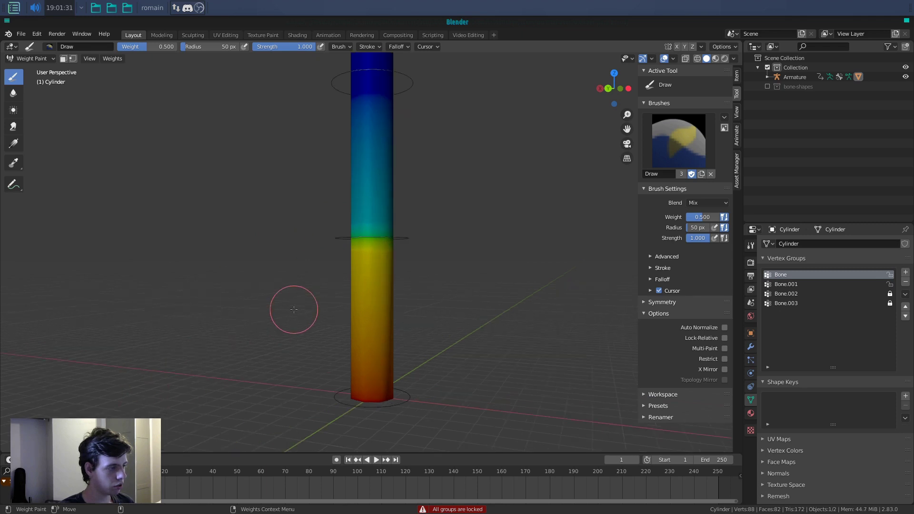
left_click(814, 285)
left_click(814, 274)
left_click(816, 284)
left_click(818, 277)
left_click(816, 284)
middle_click_drag(543, 282, 553, 279)
left_click(659, 291)
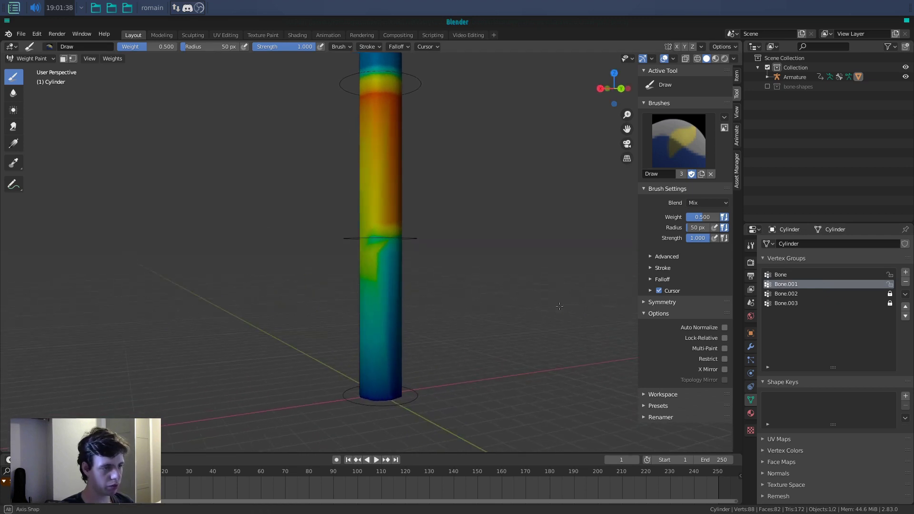
middle_click_drag(472, 276, 464, 273)
middle_click_drag(390, 257, 453, 249)
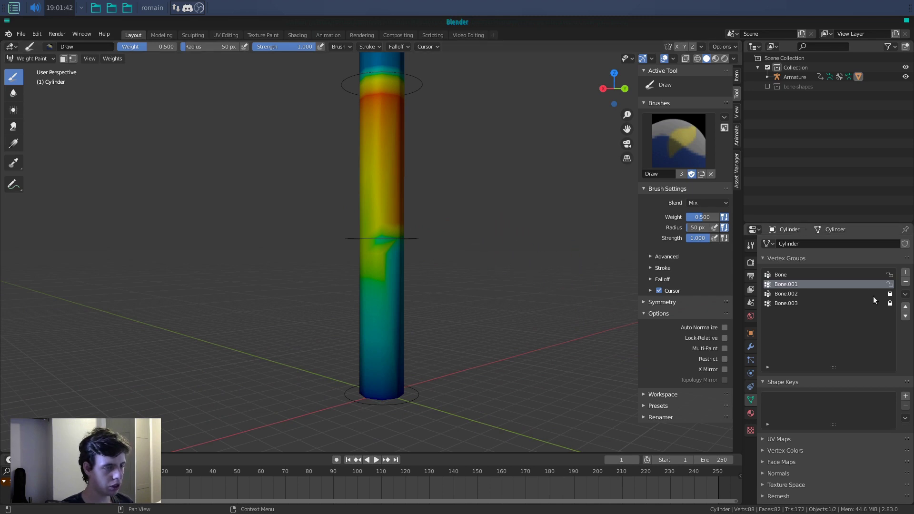
left_click(834, 275)
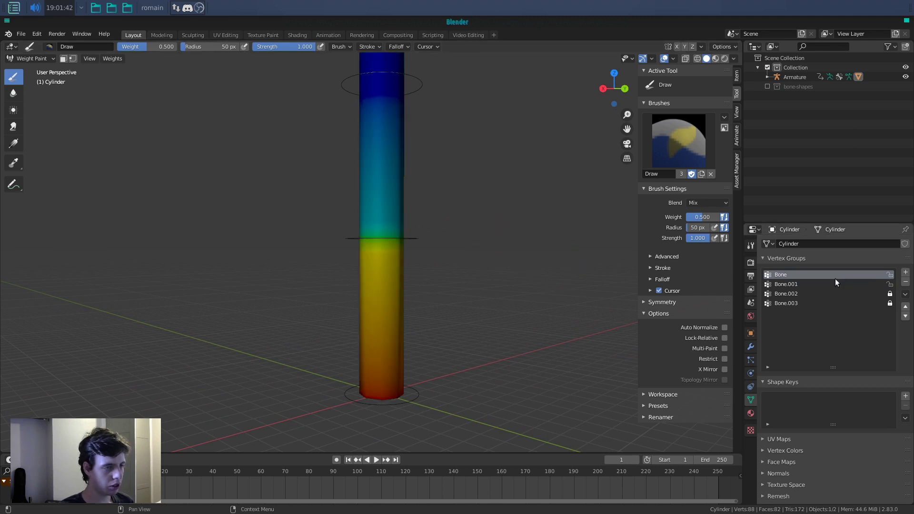
Step: Normalize the Bone vertex group and lock it, with Bone.001 as the active group
left_click(110, 58)
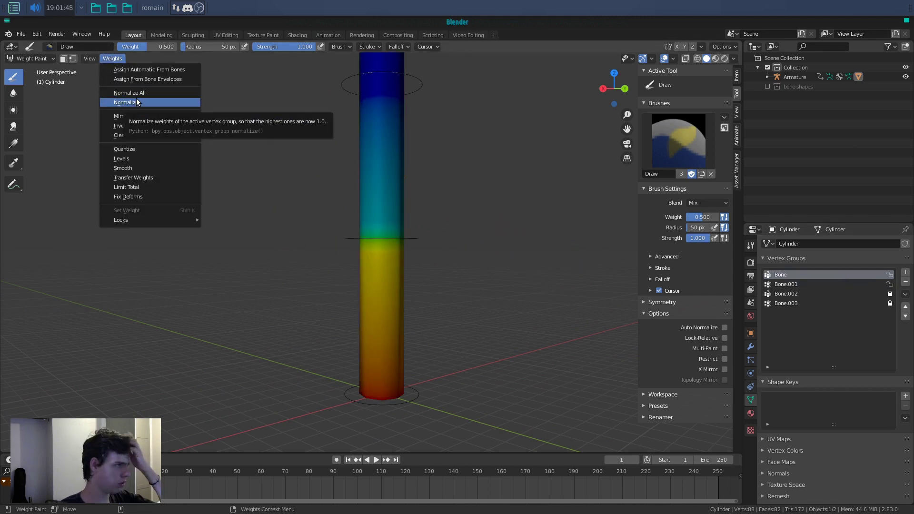
left_click(136, 102)
left_click(819, 284)
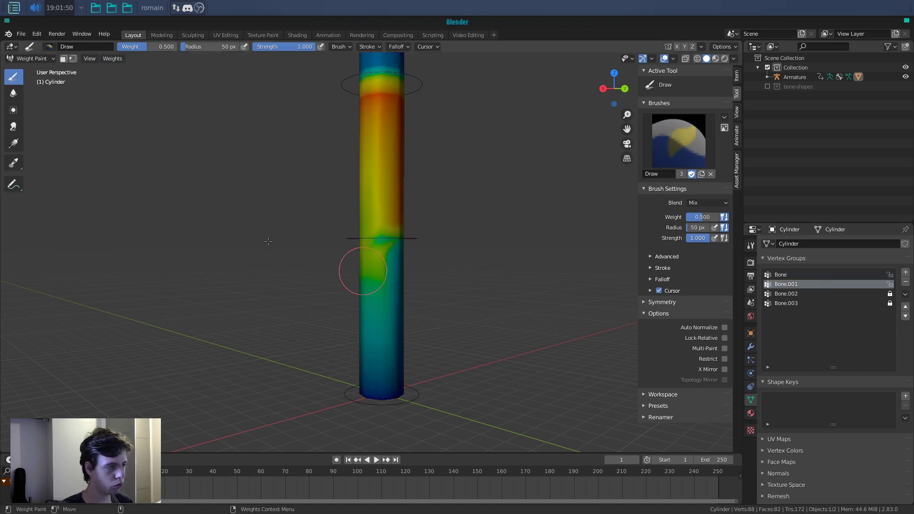
left_click(889, 275)
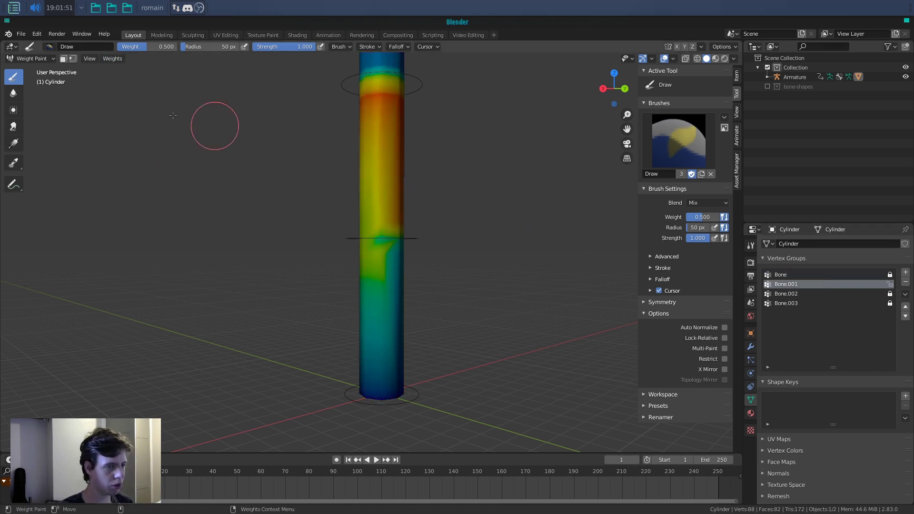
Step: Normalize the weights of the active Bone.001 vertex group and inspect the cylinder from several sides
left_click(112, 59)
left_click(124, 99)
middle_click_drag(126, 98, 331, 203)
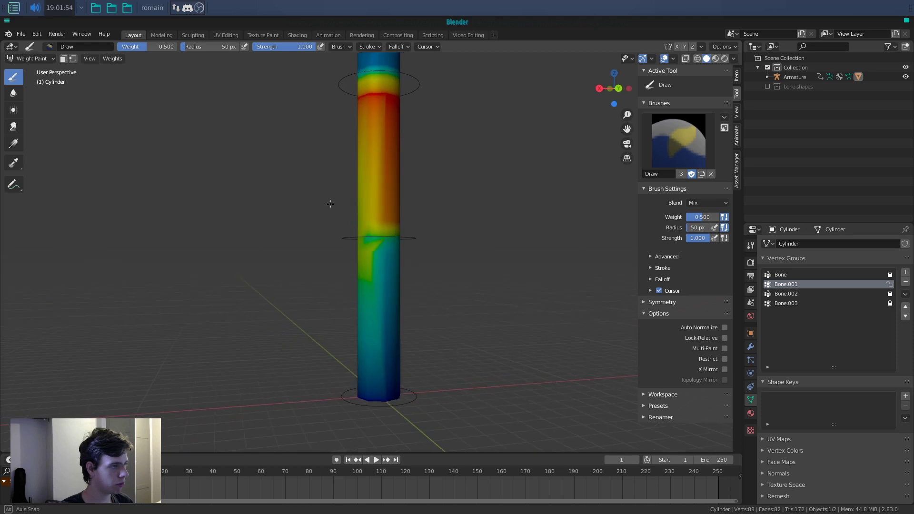
middle_click_drag(409, 241, 452, 247)
middle_click_drag(393, 267, 465, 260)
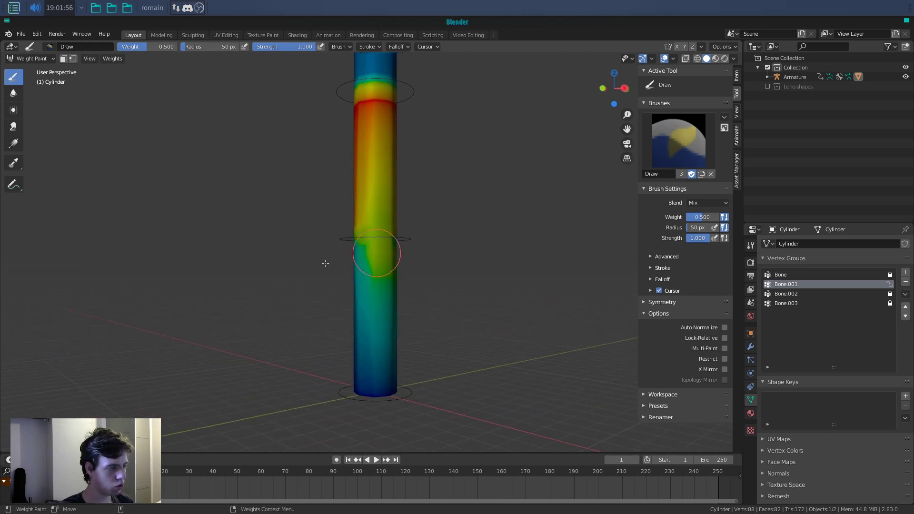
Step: Check the Bone group's weights against the normalized Bone.001 weights on different sides of the cylinder
left_click(842, 275)
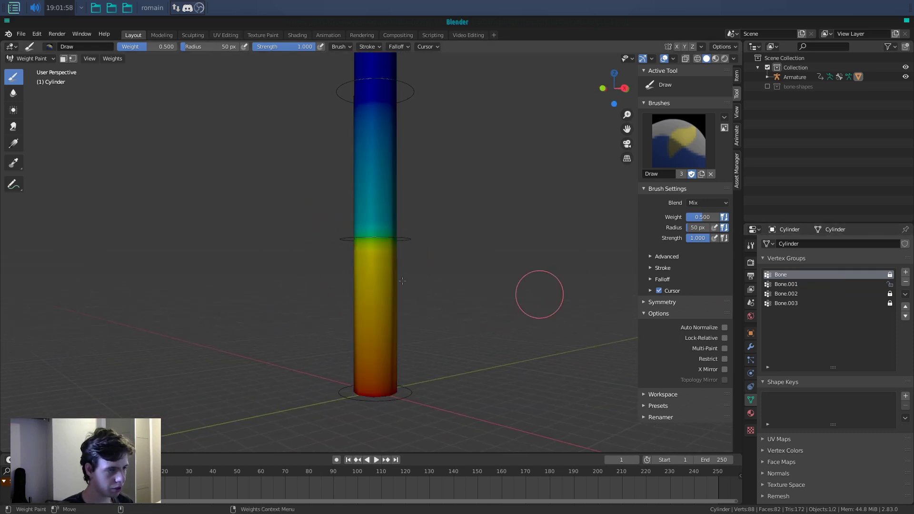
middle_click_drag(403, 281, 414, 276)
left_click(824, 283)
key("Tab")
key("Tab")
mouse_move(320, 251)
middle_mouse_down()
mouse_move(416, 248)
mouse_move(376, 253)
mouse_move(402, 248)
middle_mouse_up()
key("ctrl+Tab")
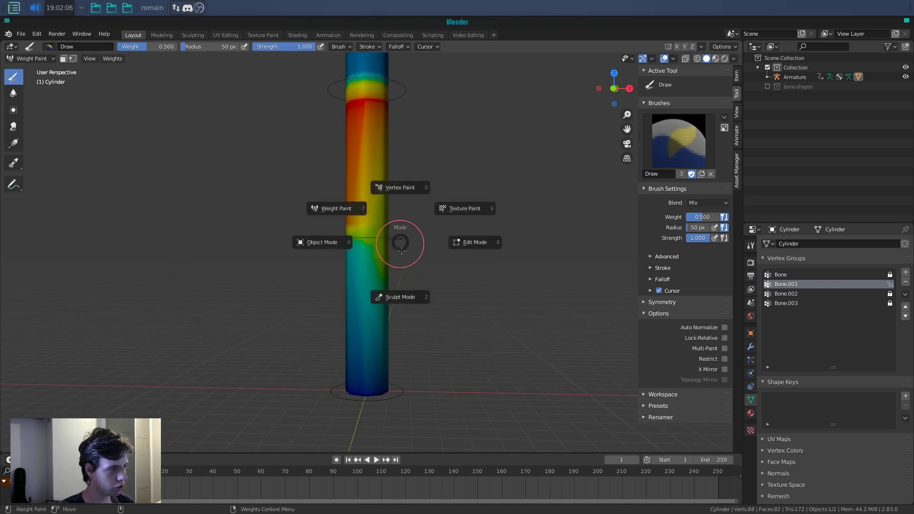
key("Escape")
Step: Play the animation to inspect how the lower joint deforms, and return to frame 1
key("space")
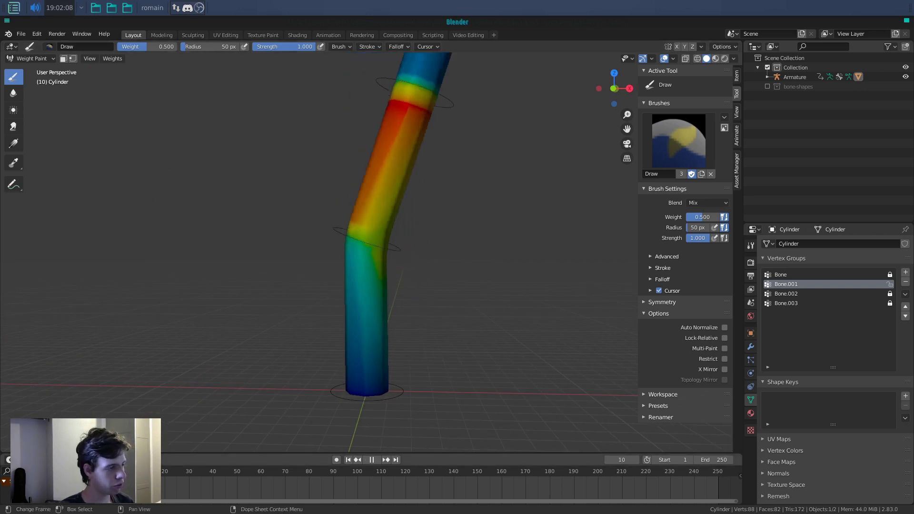
key("space")
mouse_move(448, 305)
middle_mouse_down()
mouse_move(412, 278)
mouse_move(453, 288)
middle_mouse_up()
left_click_drag(204, 478, 119, 478)
Step: Set the Draw brush weight to 1.0 and paint the Bone.001 group along its segment and across the lower joint
left_click(799, 275)
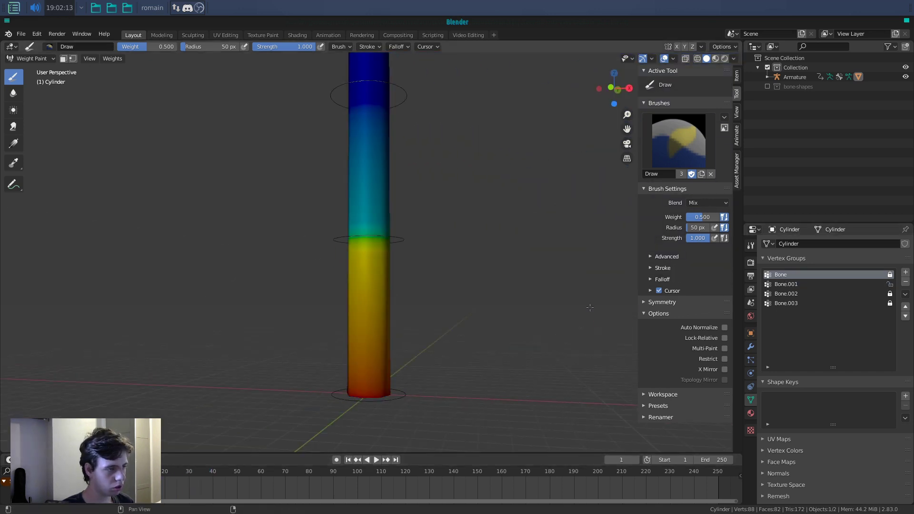
middle_click_drag(421, 299, 715, 295)
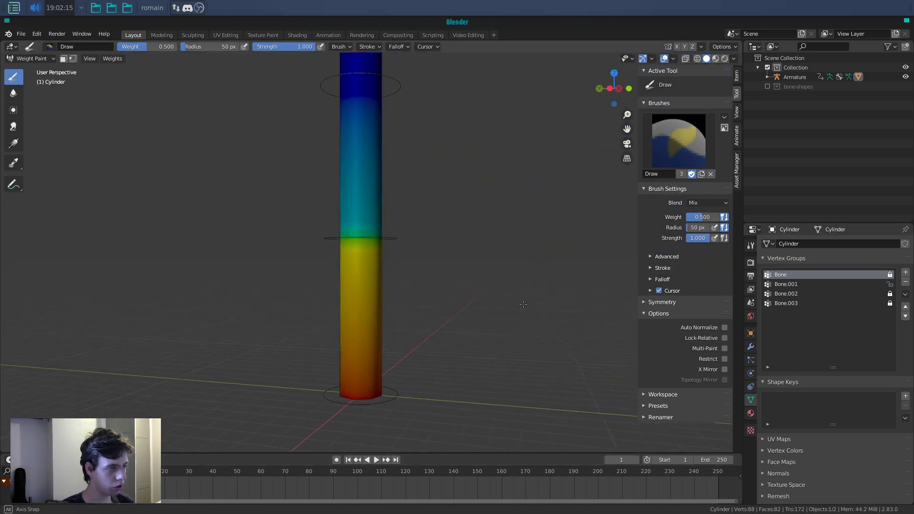
left_click(884, 285)
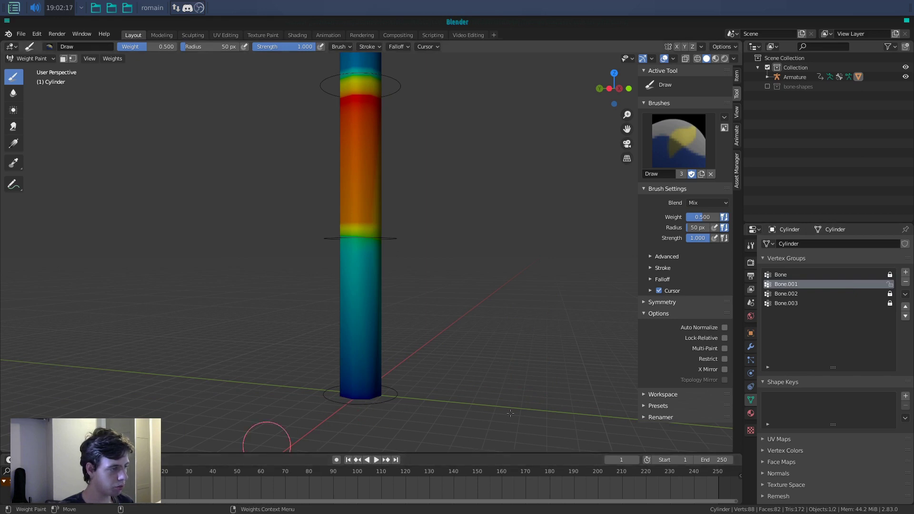
left_click(810, 275)
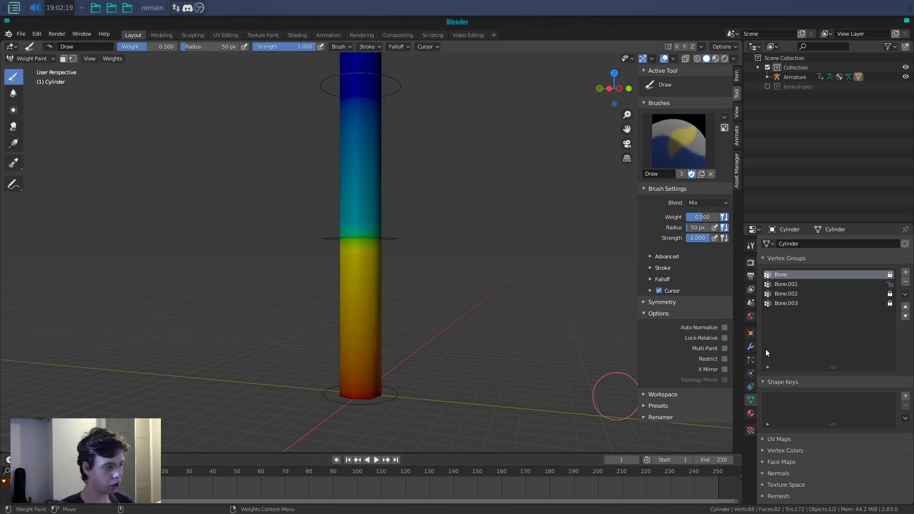
left_click(820, 285)
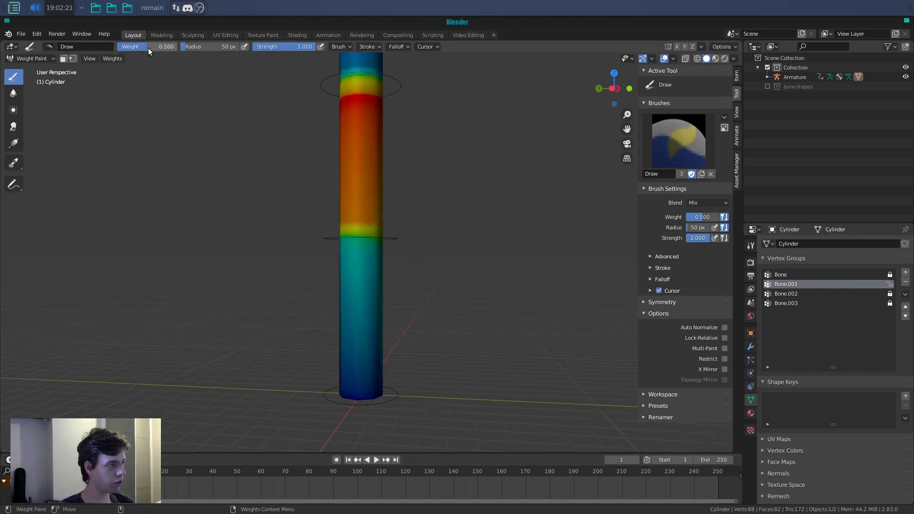
left_click_drag(370, 246, 347, 239)
mouse_move(412, 249)
middle_mouse_down()
mouse_move(331, 245)
mouse_move(422, 245)
mouse_move(373, 245)
mouse_move(503, 283)
mouse_move(363, 239)
middle_mouse_up()
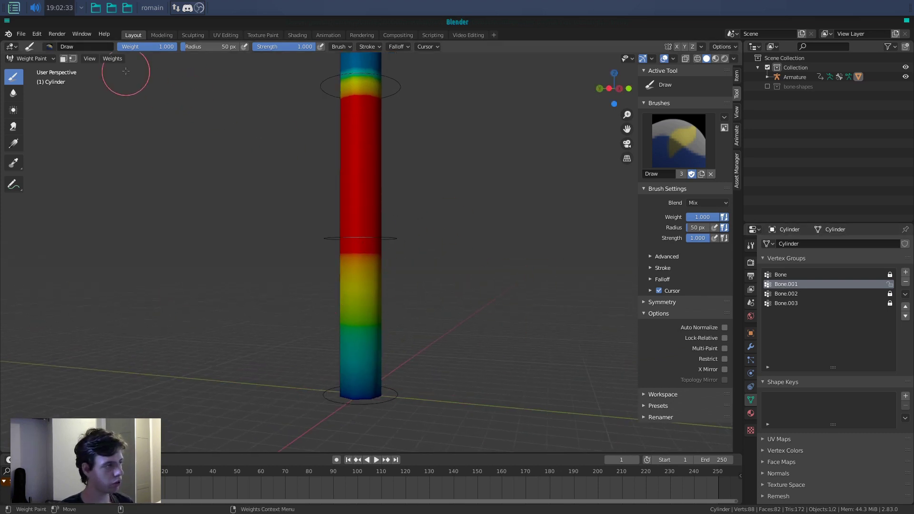
Step: Compare the weights of the Bone and Bone.001 vertex groups around the cylinder
left_click(112, 58)
middle_click_drag(397, 259, 370, 249)
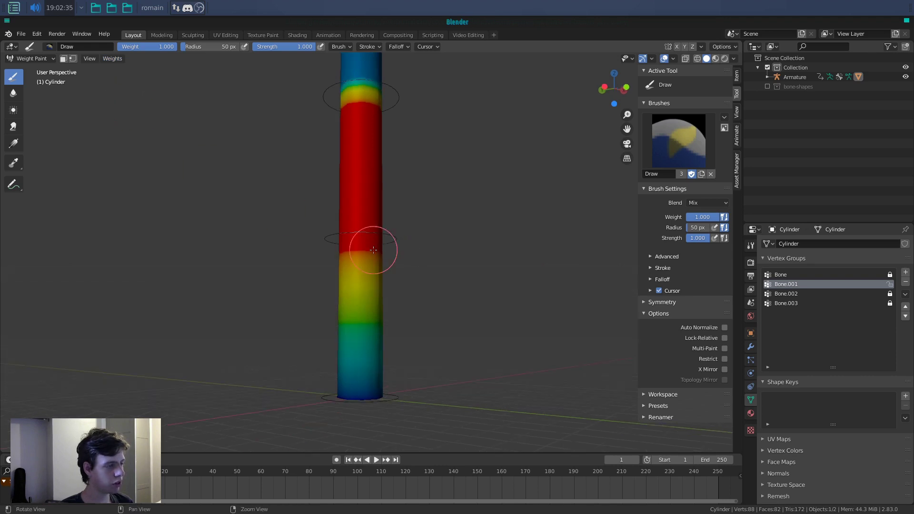
left_click(775, 275)
left_click(781, 282)
middle_click_drag(428, 281, 401, 288)
mouse_move(124, 472)
left_mouse_down()
mouse_move(150, 472)
mouse_move(116, 472)
left_mouse_up()
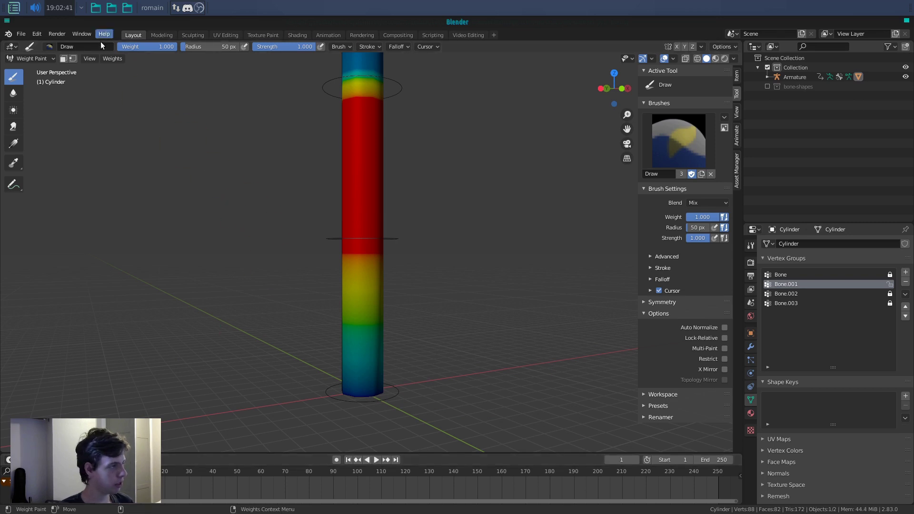
left_click(112, 58)
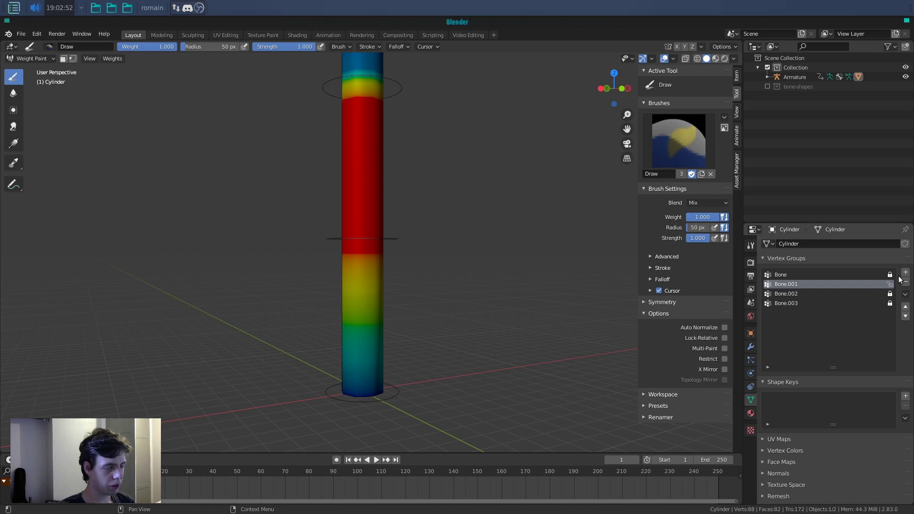
Step: Unlock the Bone vertex group and normalize the weights of the active Bone.001 group
left_click(784, 274)
left_click(787, 285)
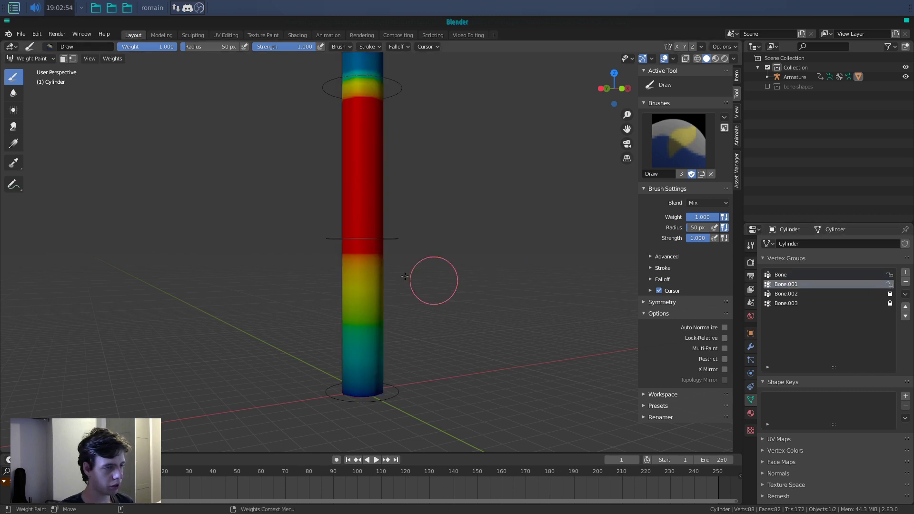
left_click(110, 58)
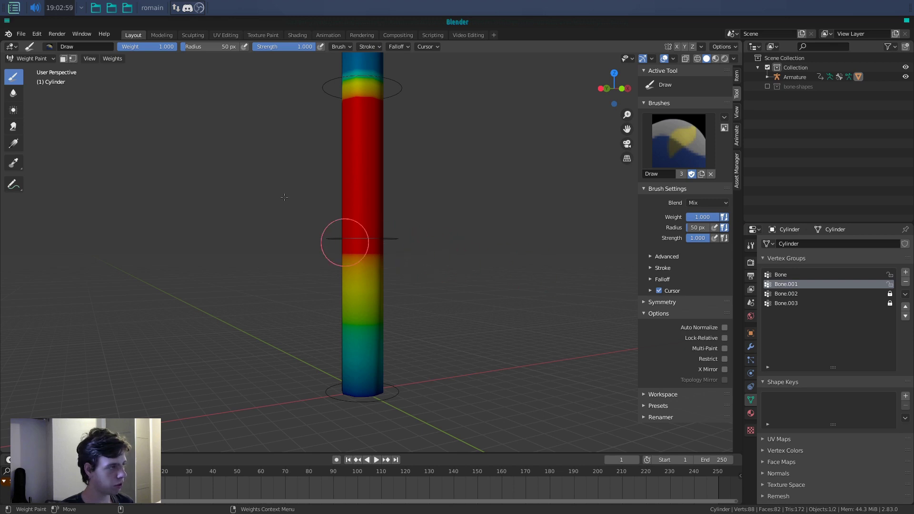
left_click(120, 61)
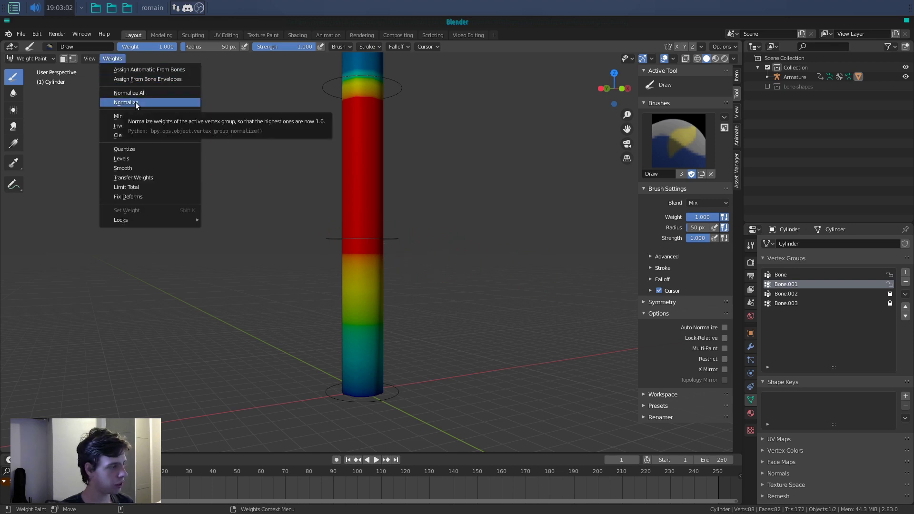
left_click(126, 103)
scroll(466, 236, "up", 3)
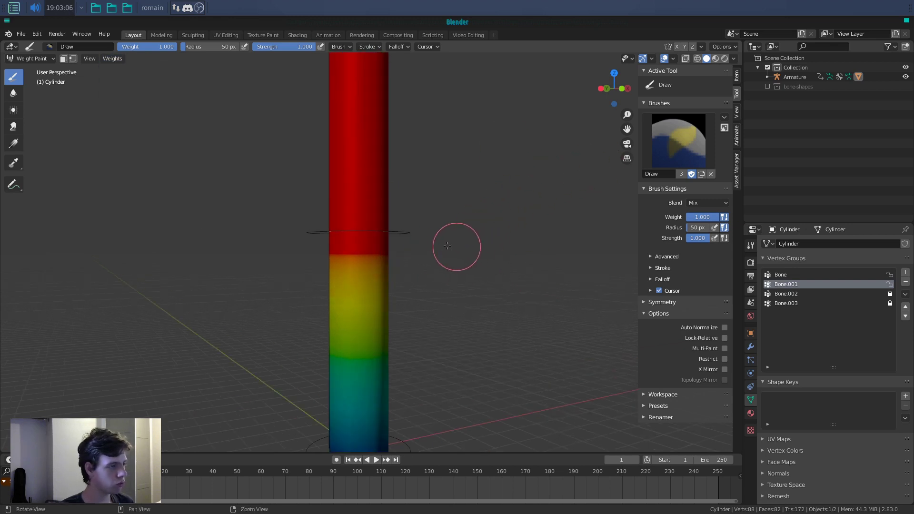
Step: Normalize all unlocked vertex groups together, letting the active Bone.001 group be changed too
left_click(112, 59)
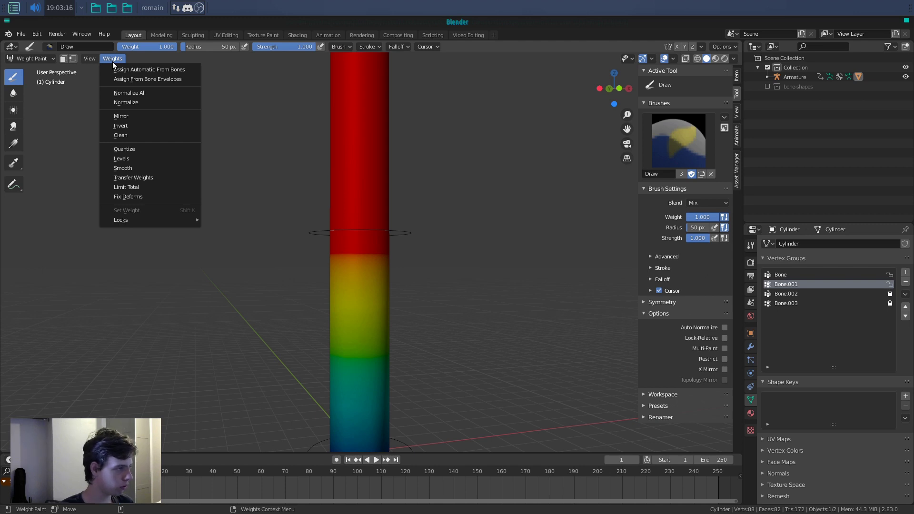
left_click(130, 92)
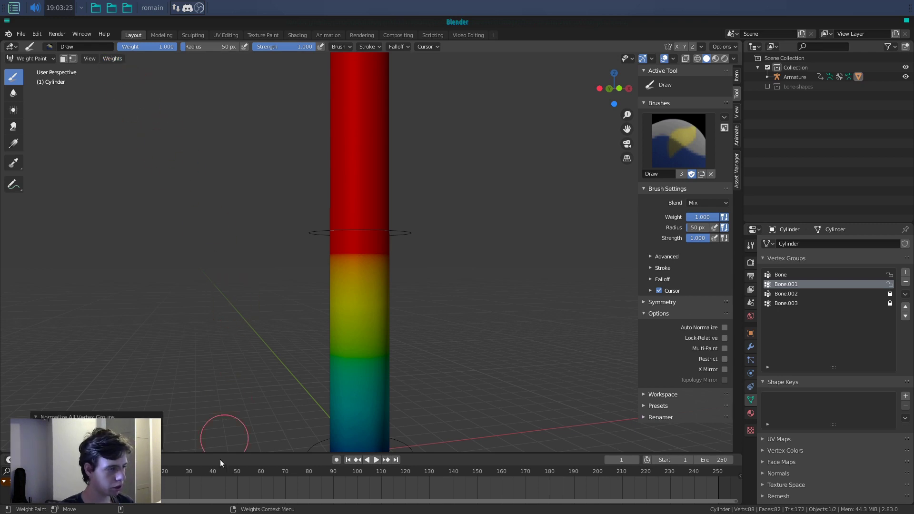
left_click(153, 439)
scroll(208, 336, "down", 4)
middle_click_drag(214, 335, 306, 336)
mouse_move(306, 335)
left_mouse_down("alt")
mouse_move(302, 327)
mouse_move(282, 359)
left_mouse_up("alt")
middle_click_drag(266, 306, 267, 331, "alt")
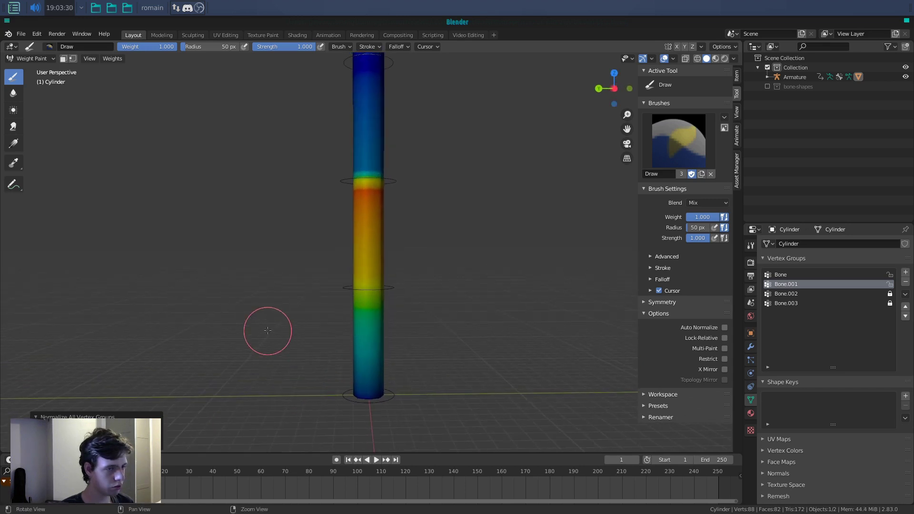
Step: Switch between the Bone and Bone.001 groups to check how their weights complement each other
left_click(821, 275)
left_click(819, 284)
left_click(814, 274)
left_click(813, 284)
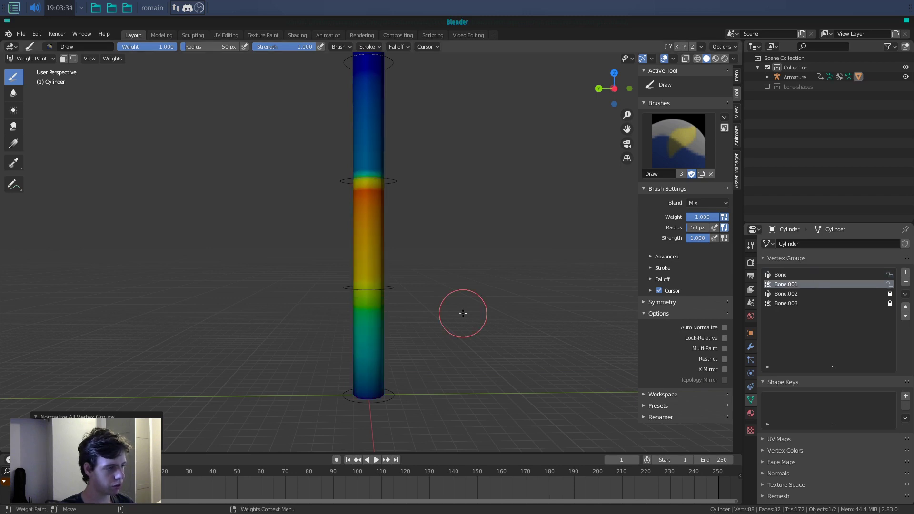
key("ctrl+Tab")
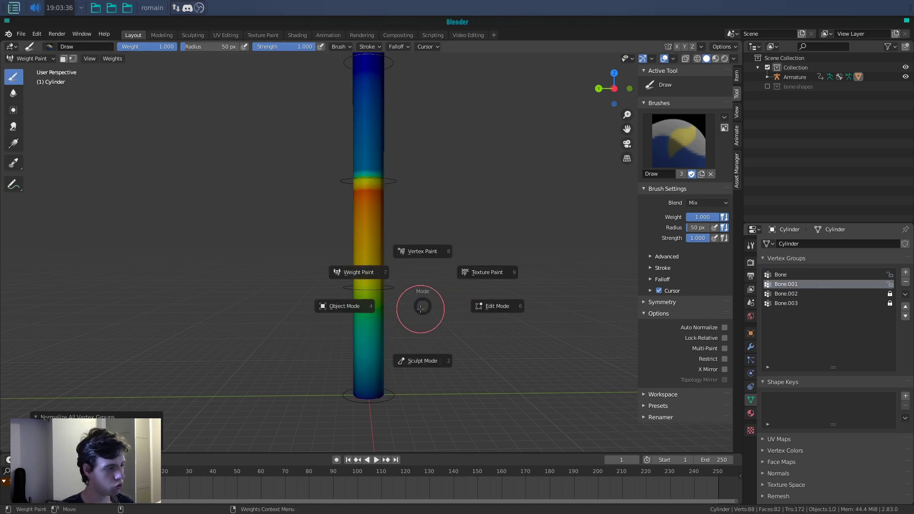
key("Escape")
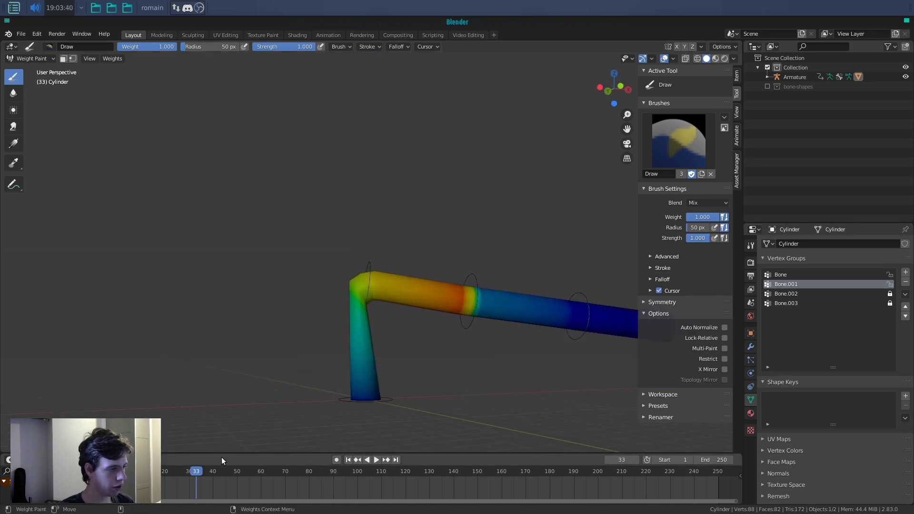
Step: Inspect how the lower joint bends in the animation and return to frame 1
left_click_drag(217, 470, 119, 480)
scroll(423, 312, "up", 6)
scroll(423, 311, "down", 3)
Step: Examine the normalized Bone and Bone.001 weights around the lower joint from several sides, ending on the Bone group
left_click(848, 302)
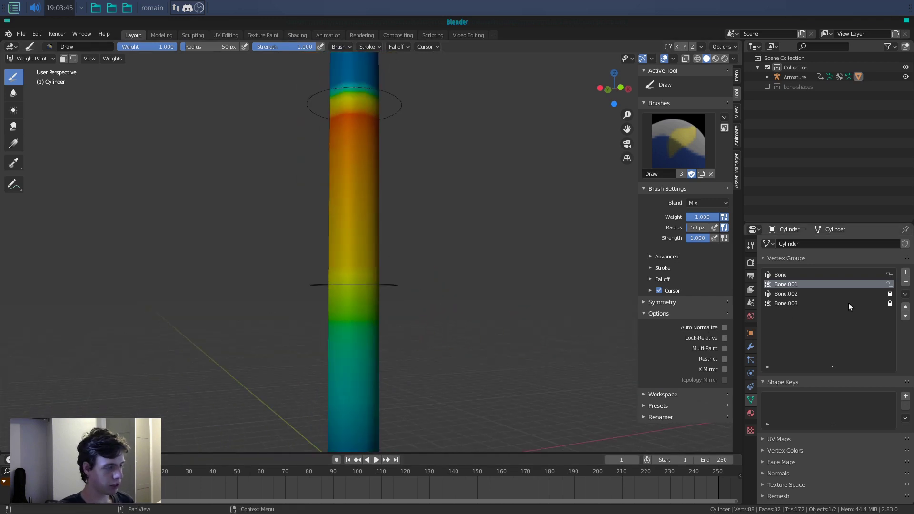
left_click(812, 273)
middle_click_drag(466, 290, 397, 295)
left_click(790, 285)
left_click(790, 273)
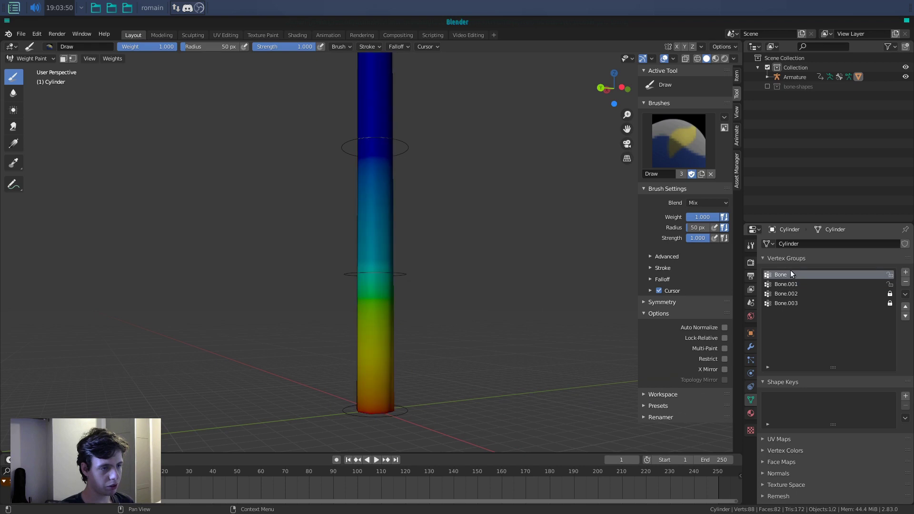
left_click(795, 281)
left_click(796, 276)
middle_click_drag(410, 329, 469, 313, "shift")
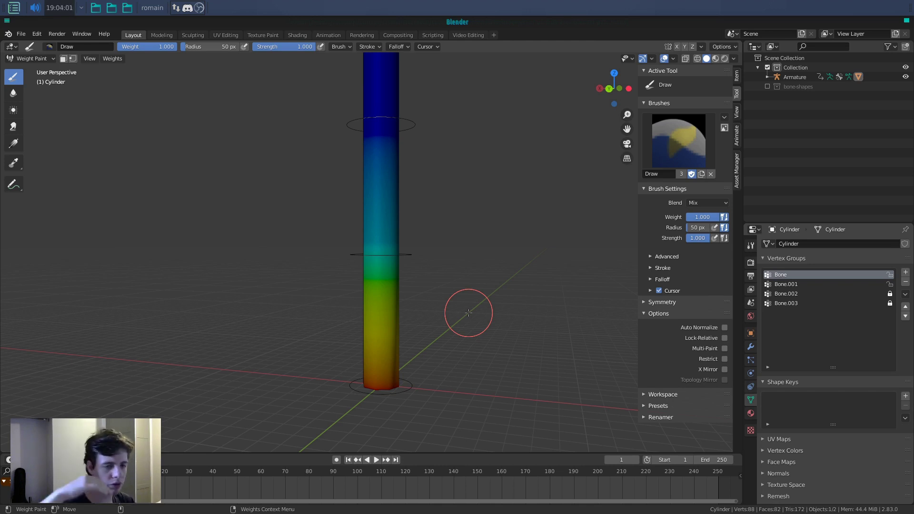
Step: Unlock the Bone.002 and Bone.003 groups and paint the Bone group at weight 1.0 along the cylinder's lowest segment
scroll(469, 313, "up", 2)
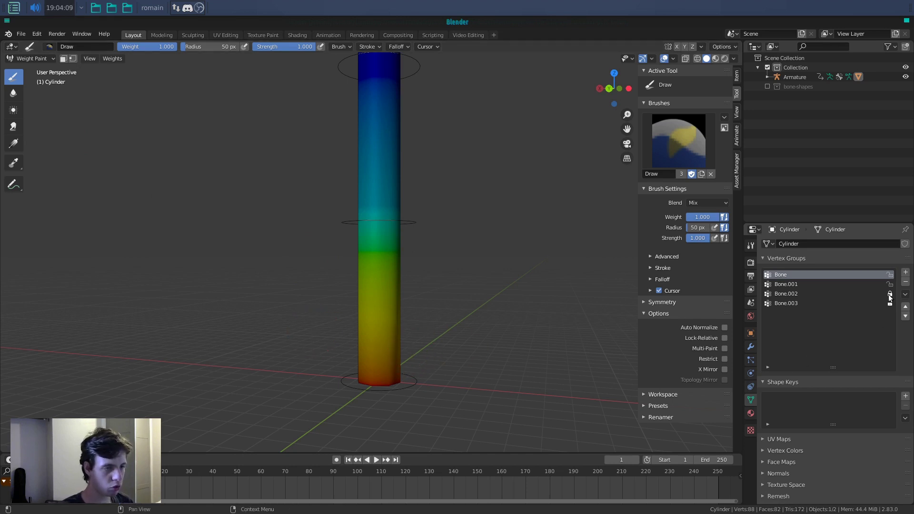
middle_click_drag(398, 296, 427, 292)
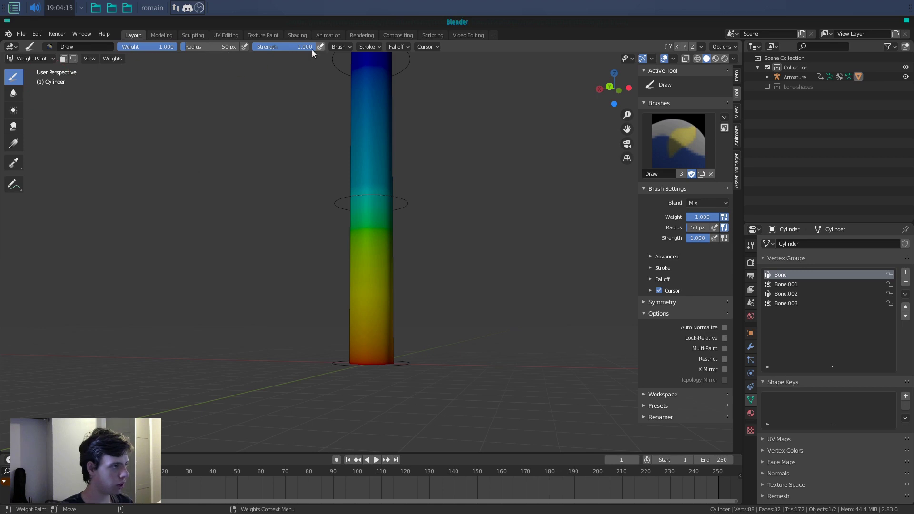
left_click_drag(409, 266, 373, 230)
mouse_move(465, 225)
middle_mouse_down()
mouse_move(435, 259)
mouse_move(483, 293)
middle_mouse_up()
Step: Paint the Bone.001 group at weight 1.0 around the second segment of the cylinder
left_click(786, 285)
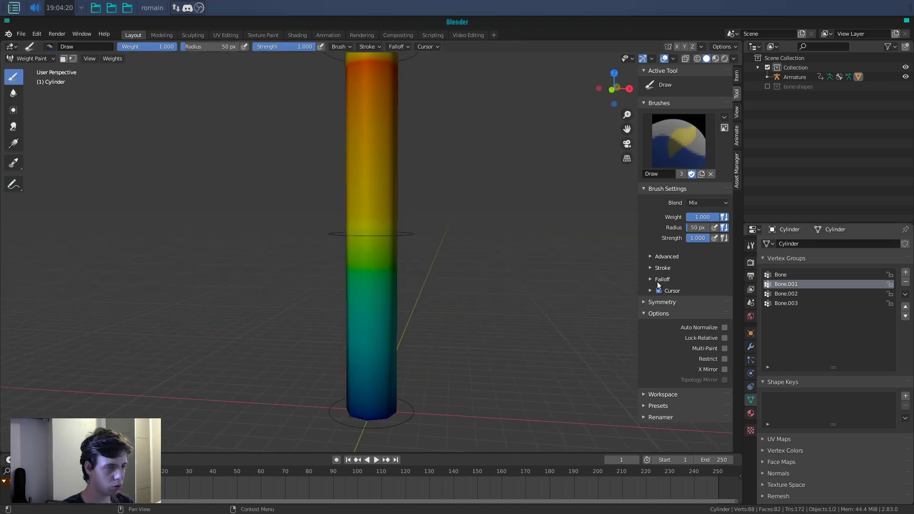
middle_click_drag(456, 179, 475, 259, "shift")
left_click_drag(373, 164, 408, 147)
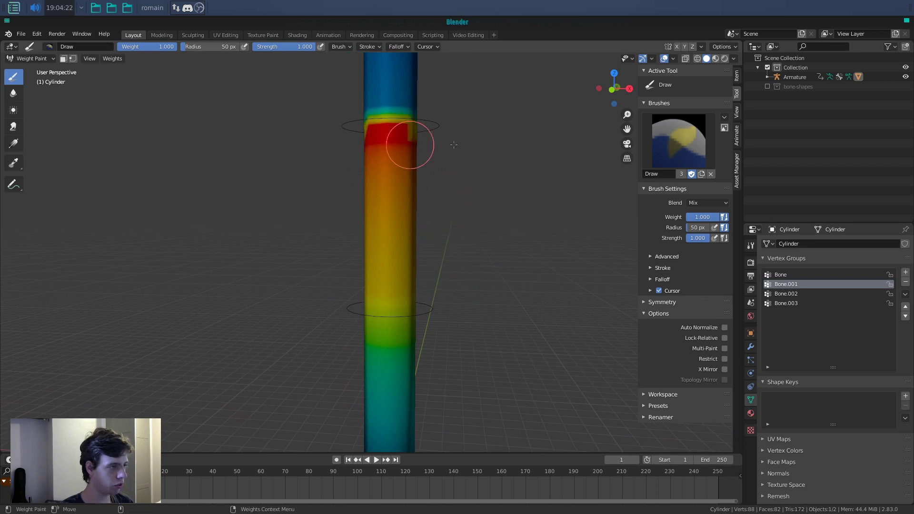
middle_click_drag(419, 143, 520, 178)
left_click_drag(419, 157, 336, 143)
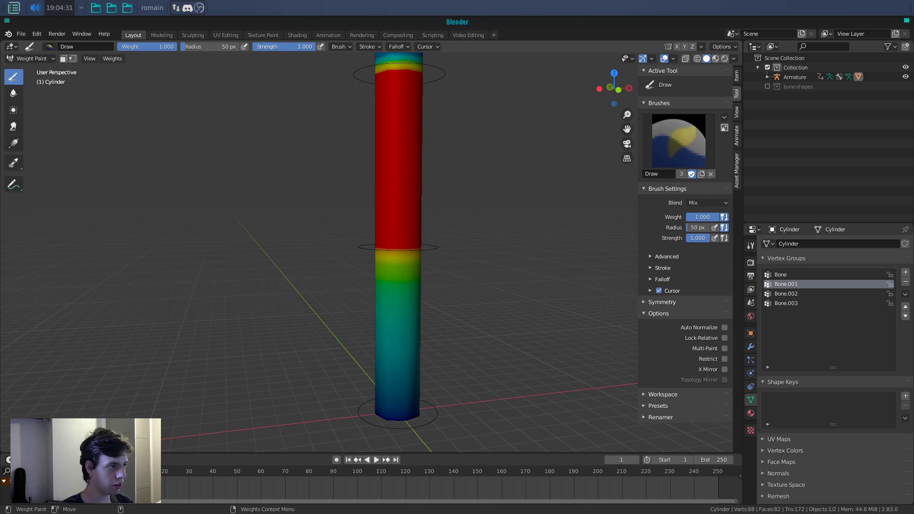
Step: Set the brush weight to 0 and strength to 1.0, and erase the Bone.001 weights around the lowest segment
key("shift+f")
middle_click_drag(406, 282, 322, 285)
middle_click_drag(421, 266, 383, 259)
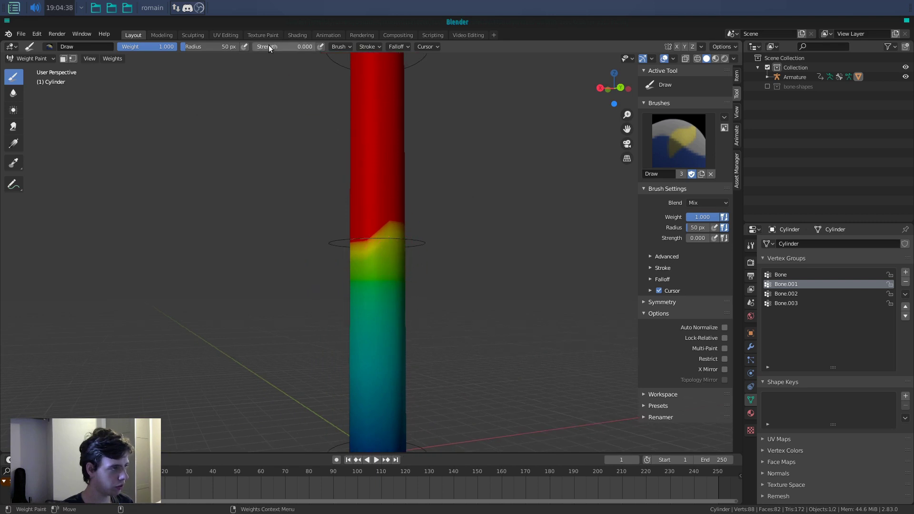
left_click_drag(151, 46, 119, 46)
left_click_drag(362, 261, 433, 276)
middle_click_drag(432, 276, 582, 285)
left_click_drag(445, 265, 359, 264)
middle_click_drag(360, 264, 502, 274)
left_click_drag(353, 267, 300, 264)
Step: Set the brush weight to 1.0 and repaint the Bone.001 group around the lower joint
middle_click_drag(299, 264, 245, 259)
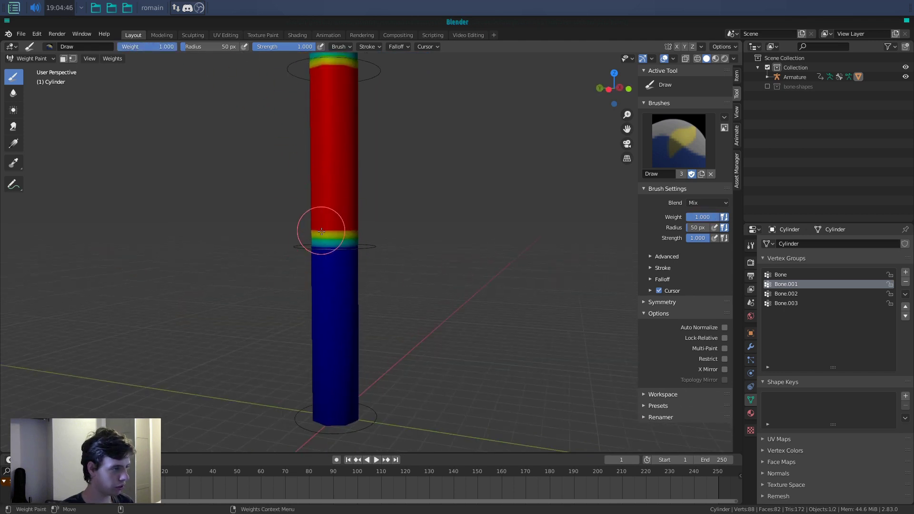
middle_click_drag(365, 229, 338, 236)
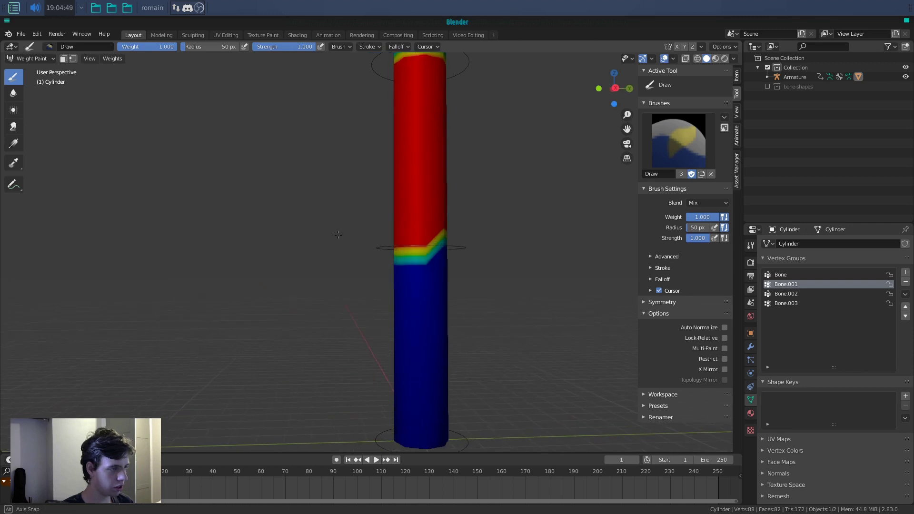
mouse_move(414, 230)
middle_mouse_down()
mouse_move(341, 222)
mouse_move(418, 241)
mouse_move(426, 261)
mouse_move(452, 249)
mouse_move(485, 256)
middle_mouse_up()
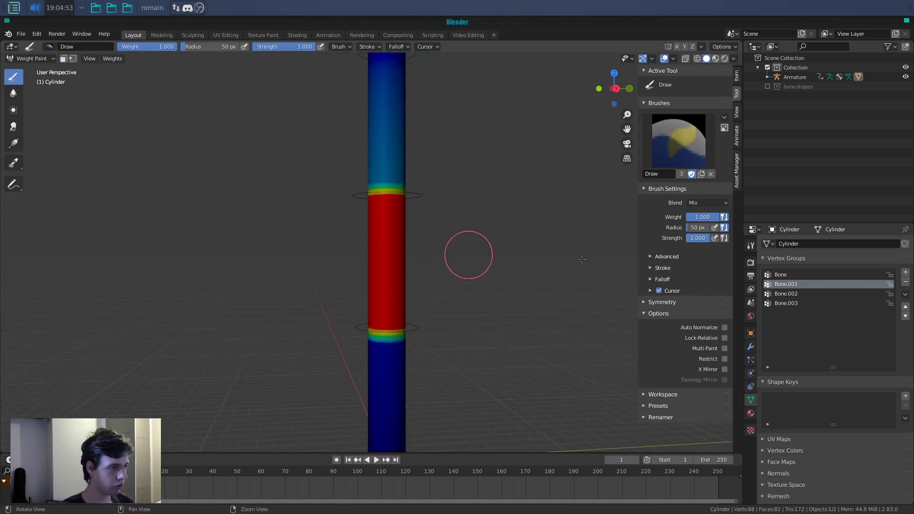
Step: Set the brush weight to 0 and erase the Bone group's weights above the lower joint on all sides
left_click(806, 275)
middle_click_drag(539, 337, 386, 177)
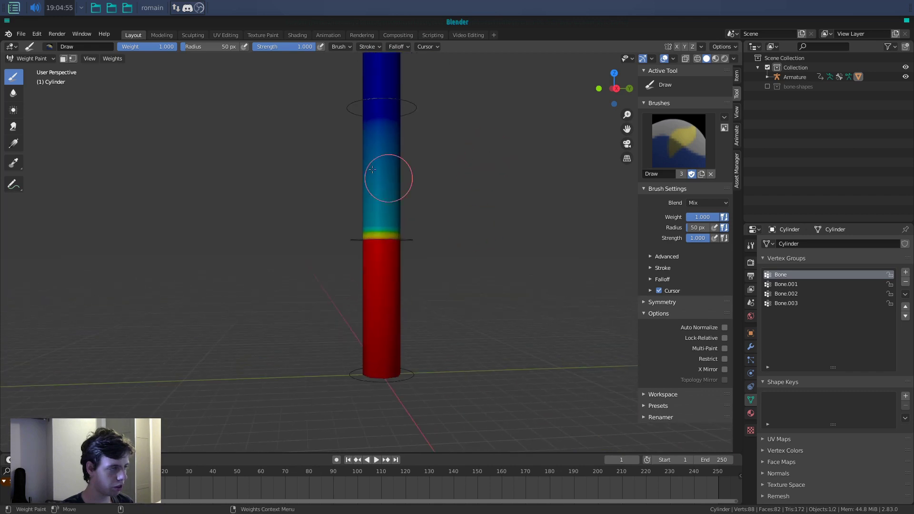
left_click_drag(149, 46, 118, 47)
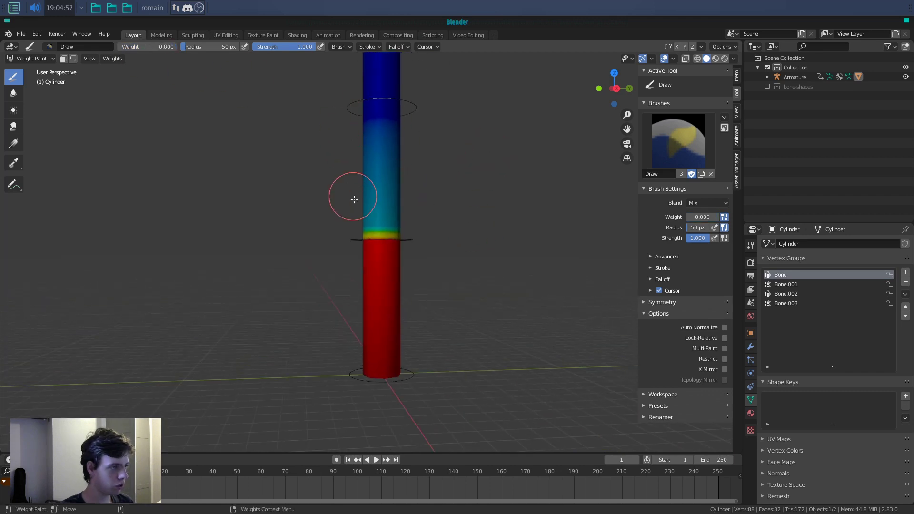
left_click_drag(354, 198, 381, 208)
middle_click_drag(366, 199, 502, 208)
mouse_move(386, 201)
left_mouse_down()
mouse_move(352, 205)
mouse_move(364, 192)
left_mouse_up()
left_click_drag(366, 200, 388, 217)
key("ctrl+z")
left_click_drag(383, 184, 378, 204)
mouse_move(376, 205)
middle_mouse_down()
mouse_move(488, 206)
mouse_move(555, 273)
middle_mouse_up()
Step: Erase the Bone.001 group's weights above its own segment with weight 0
left_click(805, 284)
middle_click_drag(476, 133, 476, 191, "shift")
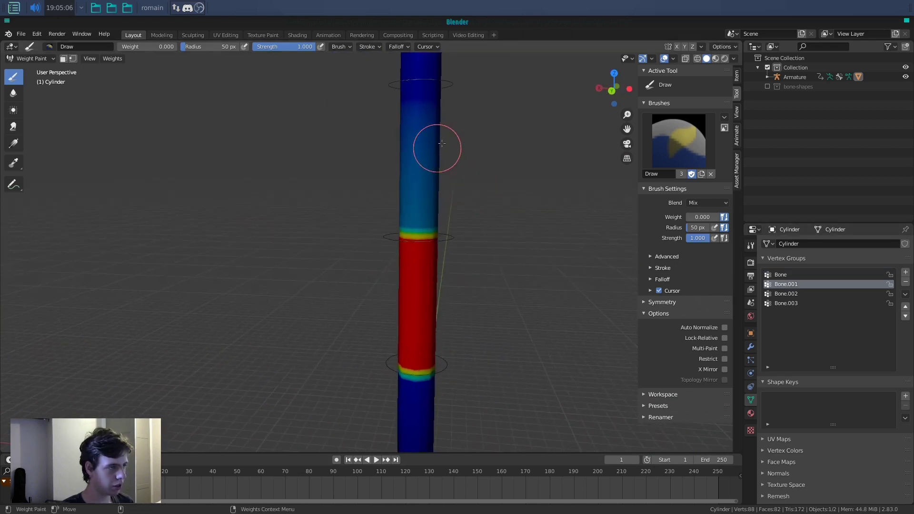
left_click_drag(399, 202, 433, 214)
key("ctrl+z")
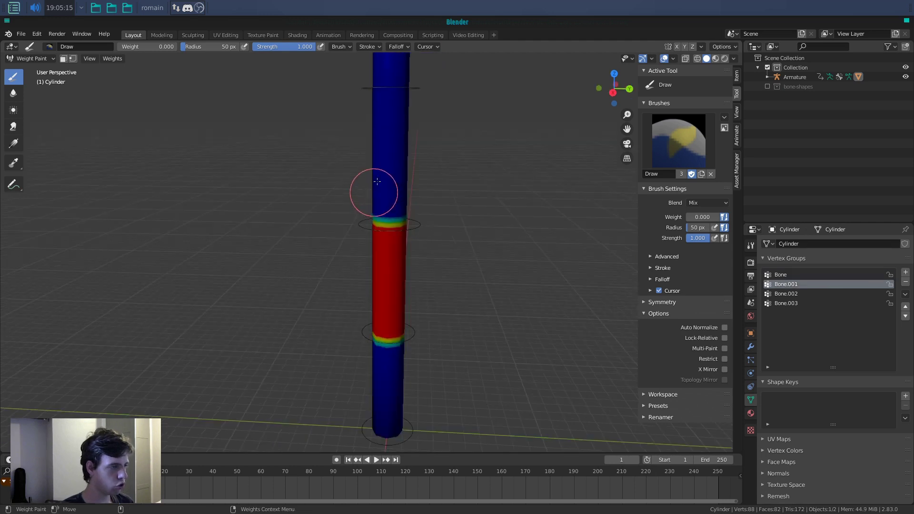
middle_click_drag(376, 182, 366, 233)
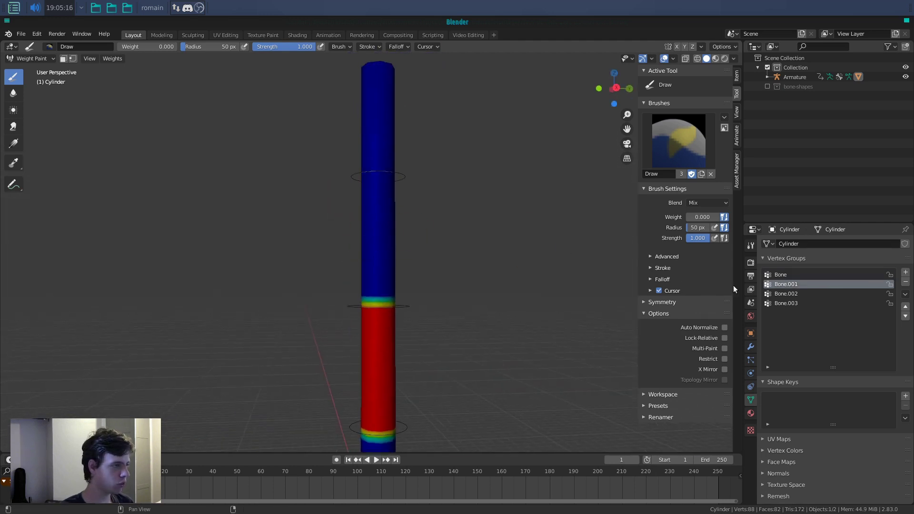
left_click(795, 294)
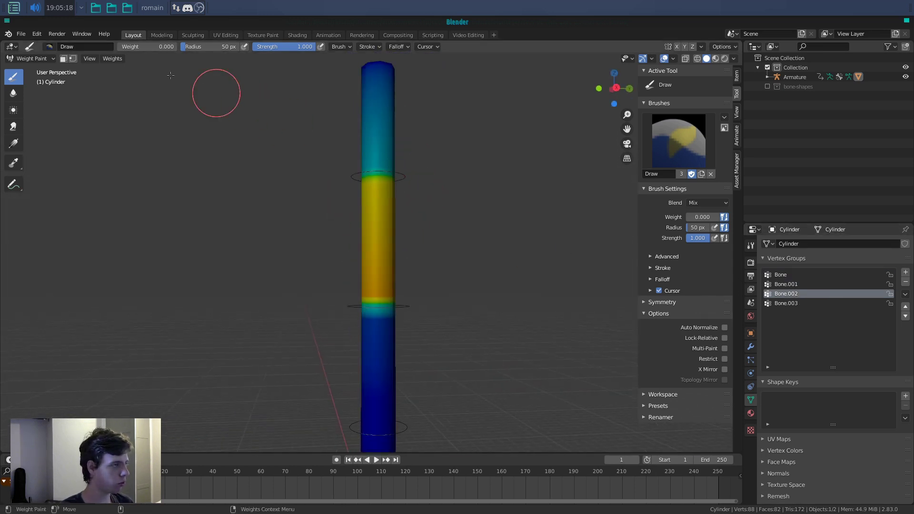
left_click_drag(360, 279, 359, 286)
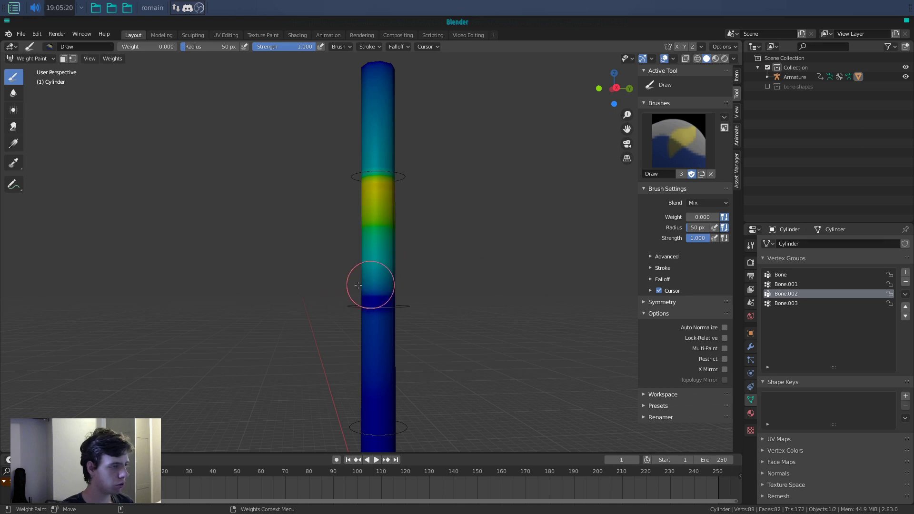
key("ctrl+z")
Step: Set the brush weight to 1.0 and paint the Bone.002 group around the third segment of the cylinder
left_click(796, 293)
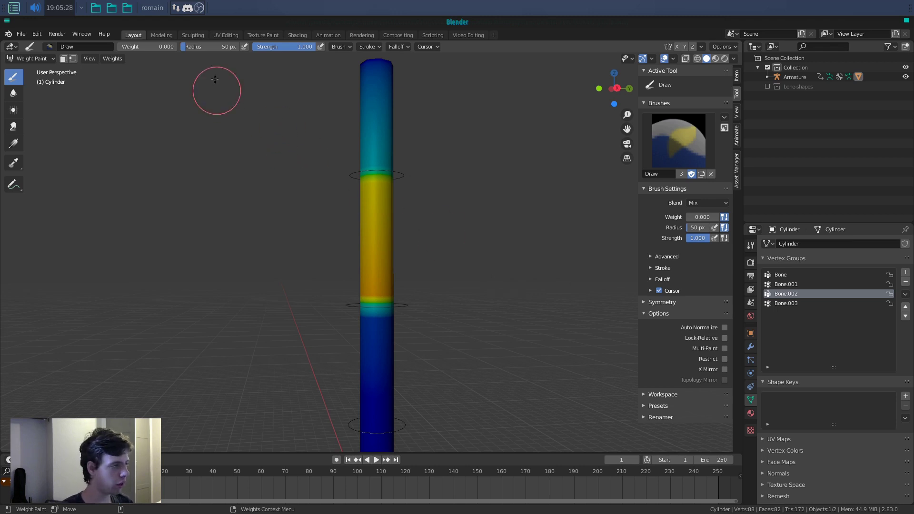
mouse_move(355, 281)
left_mouse_down()
mouse_move(388, 279)
mouse_move(336, 271)
left_mouse_up()
middle_click_drag(337, 271, 420, 266)
middle_click_drag(288, 292, 437, 291)
left_click_drag(436, 292, 337, 293)
middle_click_drag(337, 293, 451, 287)
mouse_move(400, 224)
left_mouse_down()
mouse_move(430, 188)
mouse_move(370, 199)
left_mouse_up()
middle_click_drag(370, 199, 482, 230)
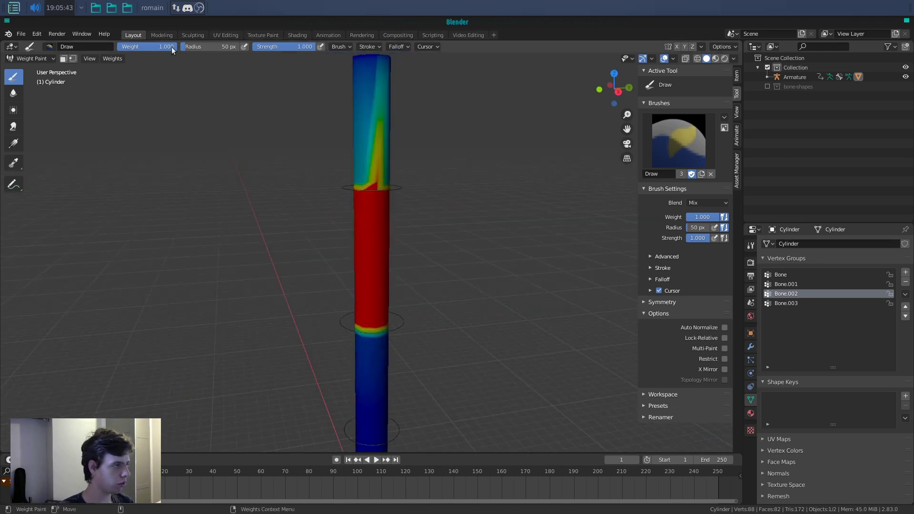
Step: Set the brush weight to 0 and erase the Bone.002 group's weights above the upper joint
left_click_drag(171, 47, 119, 46)
left_click_drag(352, 158, 392, 159)
middle_click_drag(392, 159, 526, 147)
Step: Paint the Bone.003 group at weight 1.0 around the top segment, and erase it below the upper joint with weight 0
left_click(812, 303)
scroll(484, 243, "down", 2)
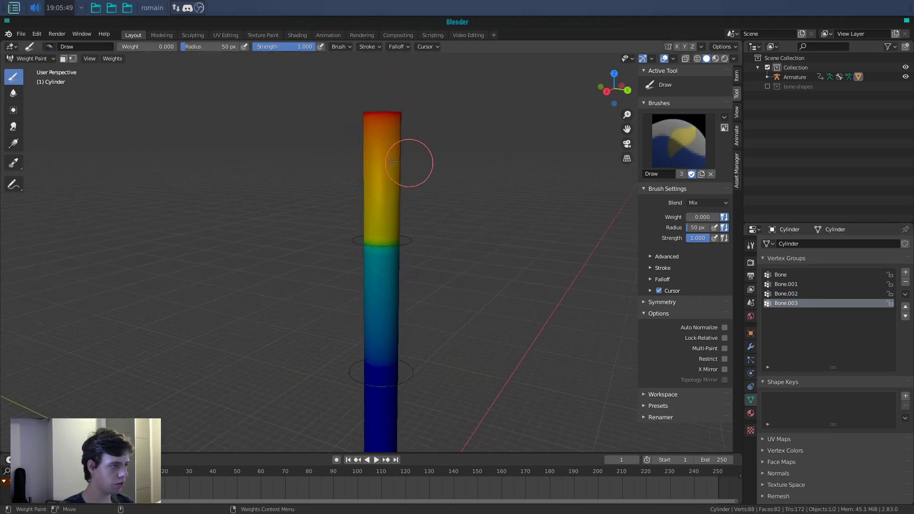
left_click_drag(132, 49, 176, 47)
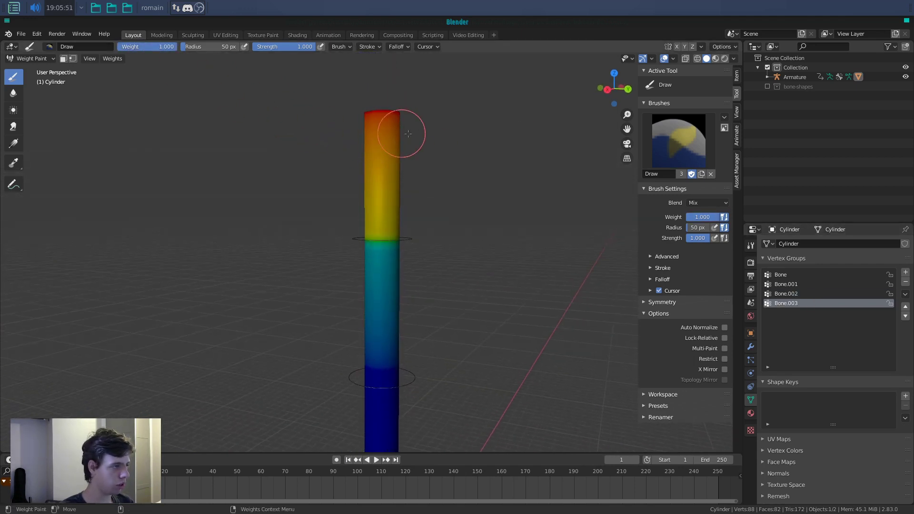
left_click_drag(380, 199, 408, 224)
mouse_move(408, 224)
middle_mouse_down()
mouse_move(286, 220)
mouse_move(493, 225)
middle_mouse_up()
mouse_move(309, 47)
left_mouse_down()
mouse_move(254, 47)
mouse_move(315, 48)
left_mouse_up()
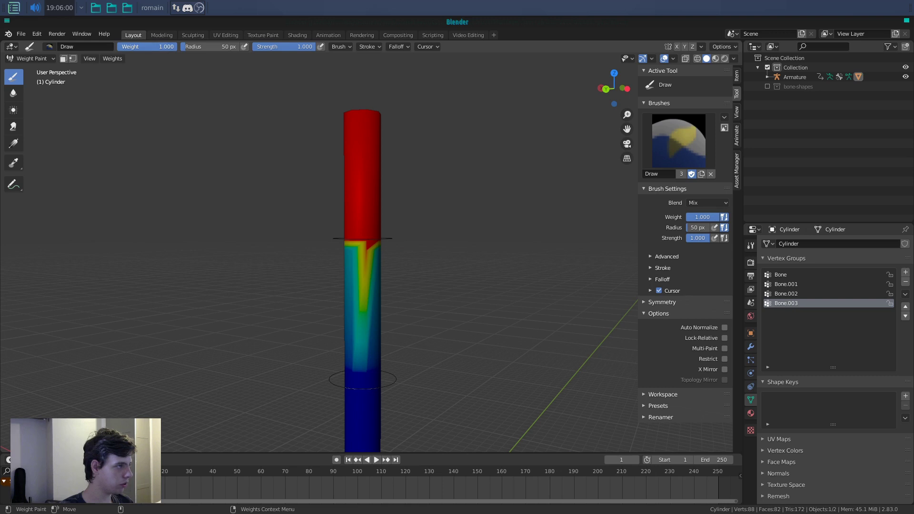
left_click_drag(172, 47, 120, 47)
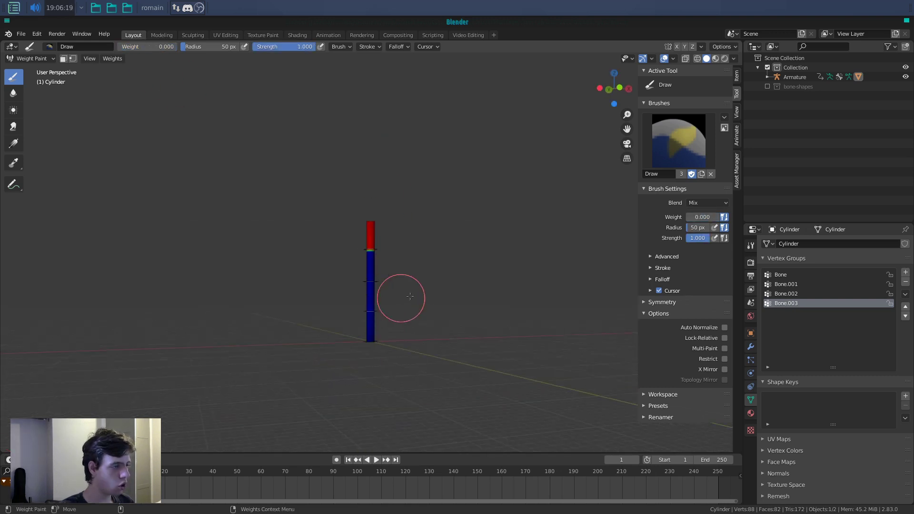
Step: Check the weights of all four bone groups and apply Normalize All to the cylinder's vertex groups
middle_click_drag(410, 296, 513, 312)
left_click(839, 276)
left_click(838, 284)
left_click(836, 293)
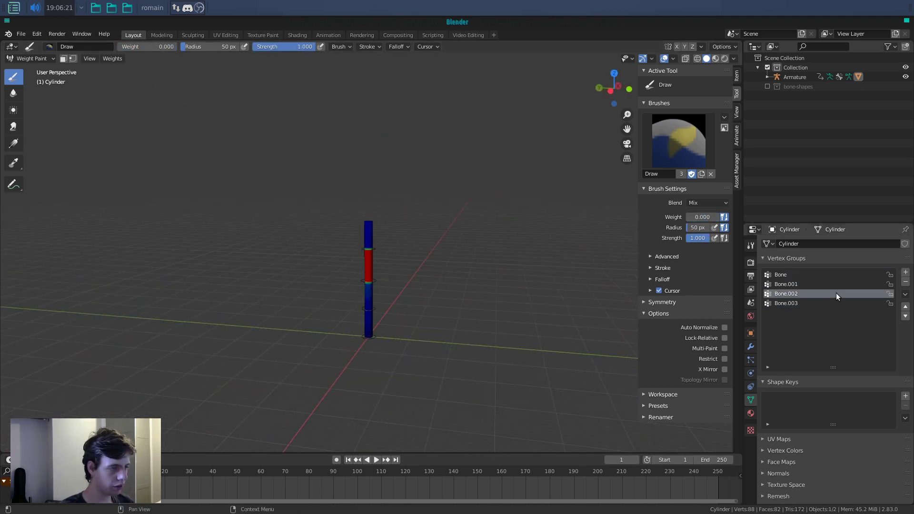
left_click(836, 304)
scroll(422, 310, "up", 5)
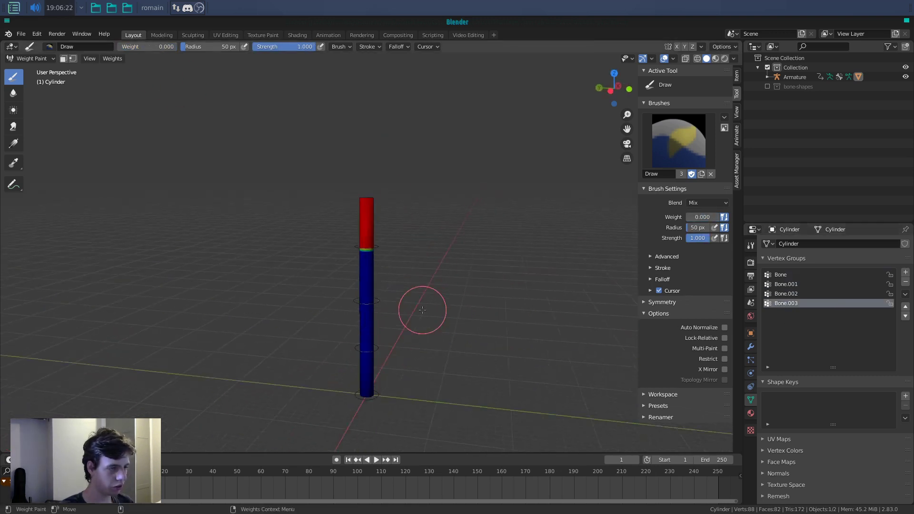
left_click(116, 61)
left_click(129, 94)
left_click(115, 60)
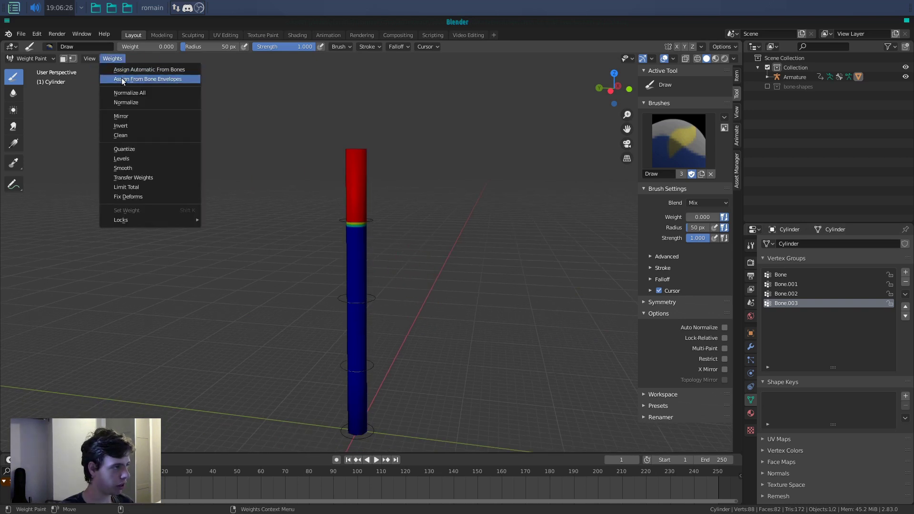
left_click(128, 93)
Step: Inspect the Bone.001, Bone and Bone.003 weights, and examine the joint's deformation at frame 35
scroll(348, 205, "up", 3)
middle_click_drag(340, 213, 365, 210)
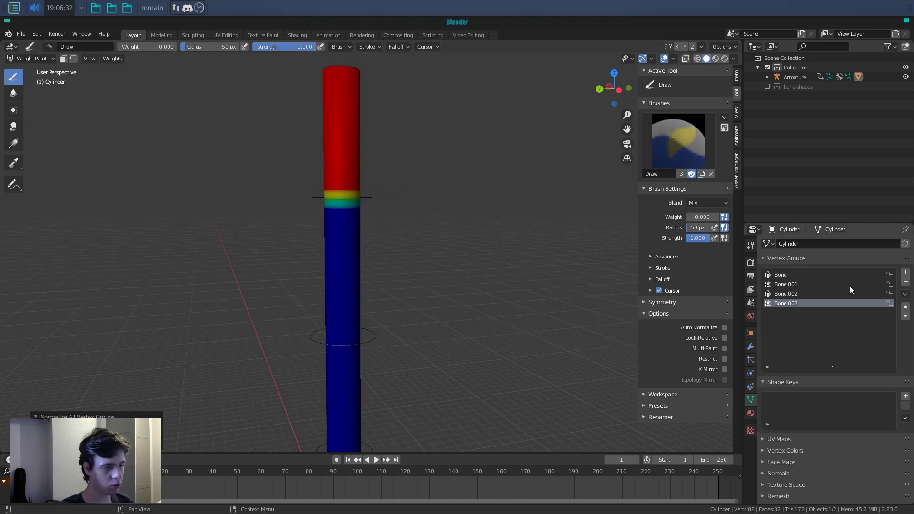
left_click(806, 285)
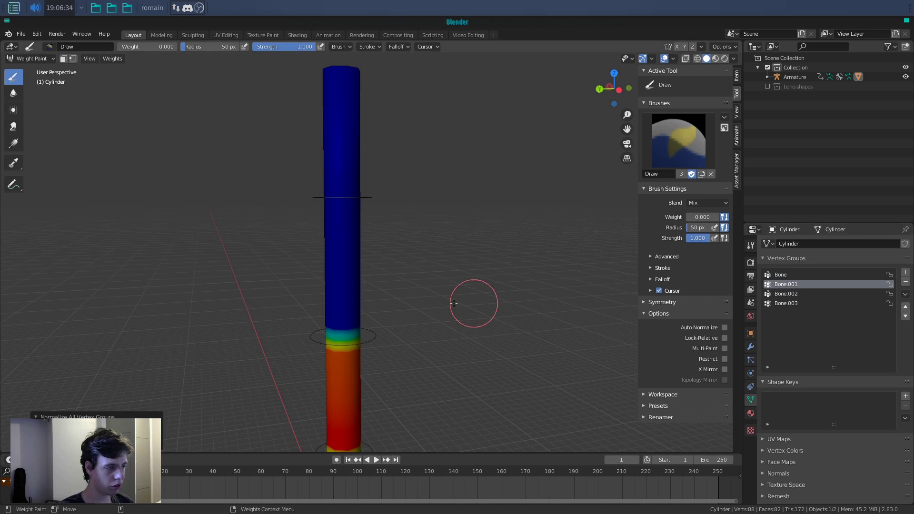
scroll(473, 302, "down", 3)
left_click(791, 274)
left_click(802, 303)
middle_click_drag(465, 272, 458, 272)
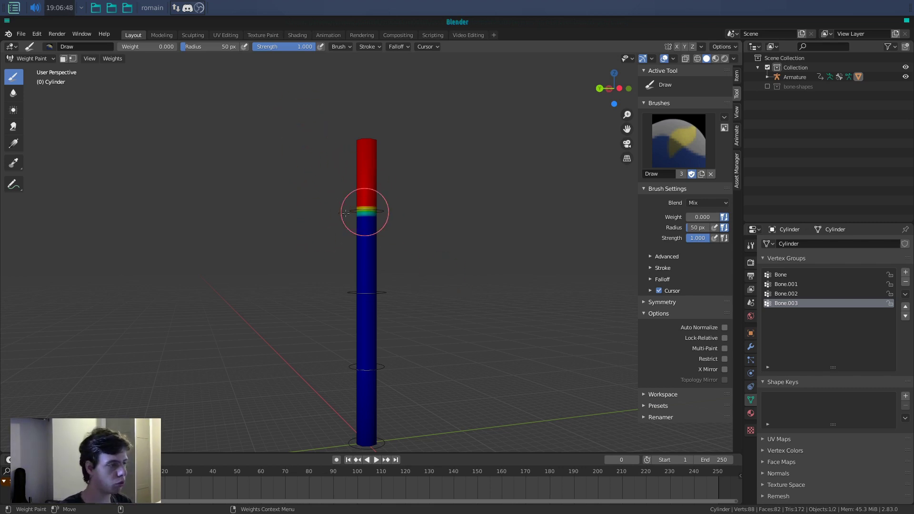
left_click_drag(122, 485, 198, 485)
middle_click_drag(183, 400, 402, 316)
scroll(362, 335, "up", 3)
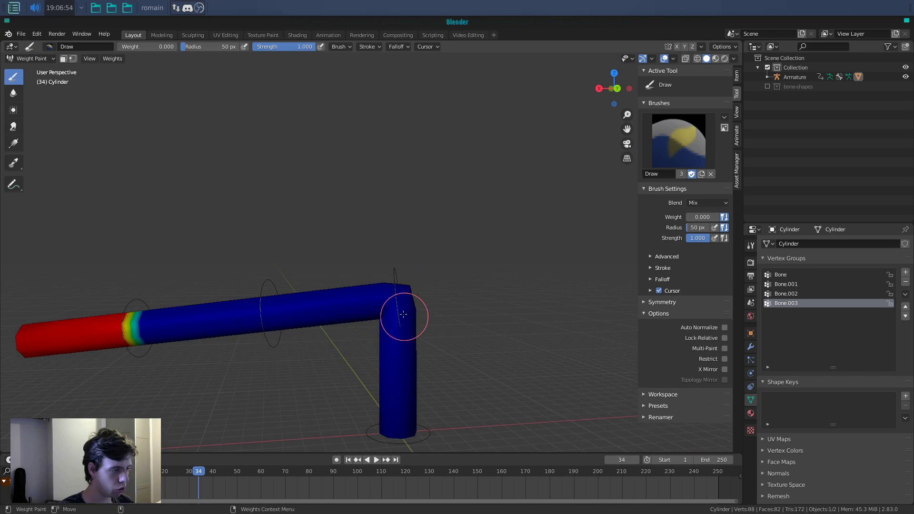
mouse_move(194, 482)
left_mouse_down()
mouse_move(182, 481)
mouse_move(201, 476)
left_mouse_up()
scroll(243, 422, "down", 2)
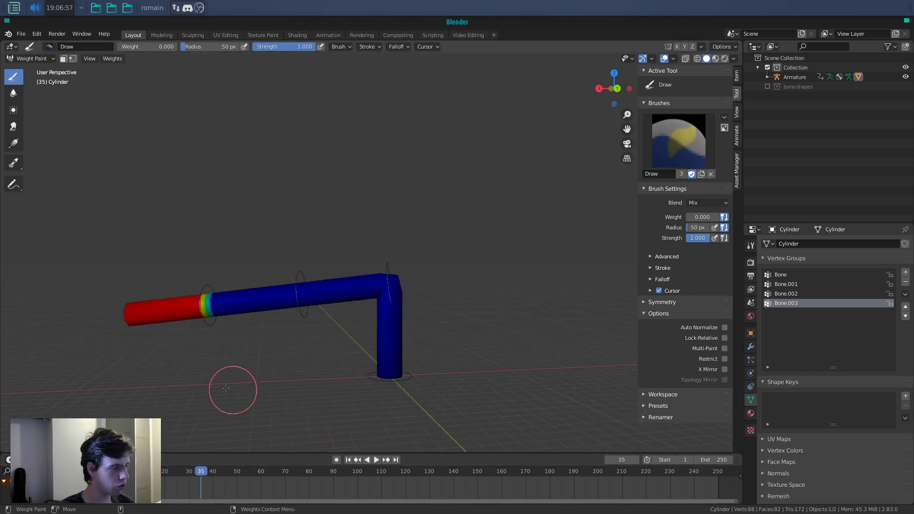
Step: Smooth the cylinder's vertex weights with the subset set to All Groups
left_click(112, 58)
left_click(138, 168)
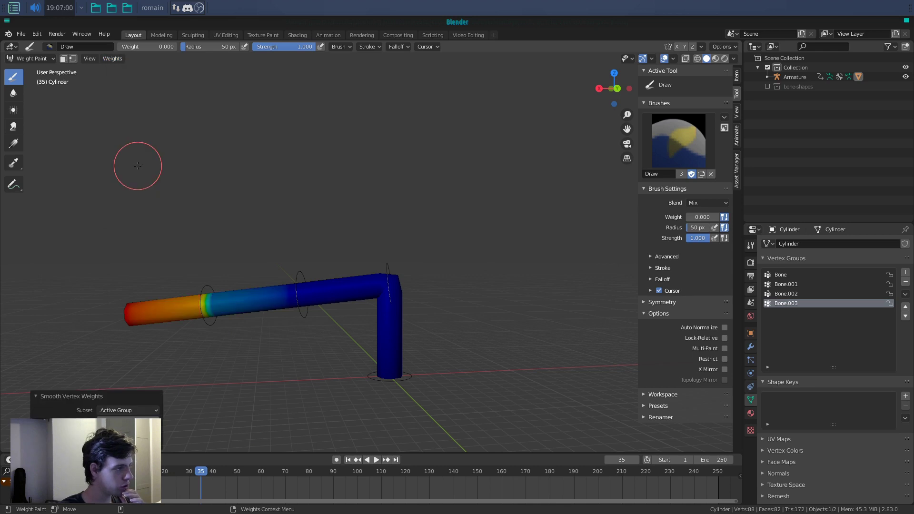
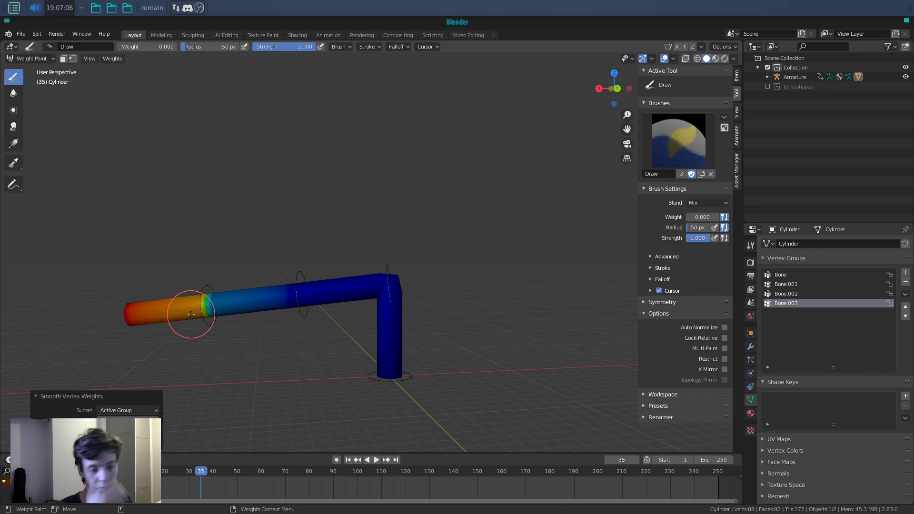
left_click(153, 410)
left_click(150, 424)
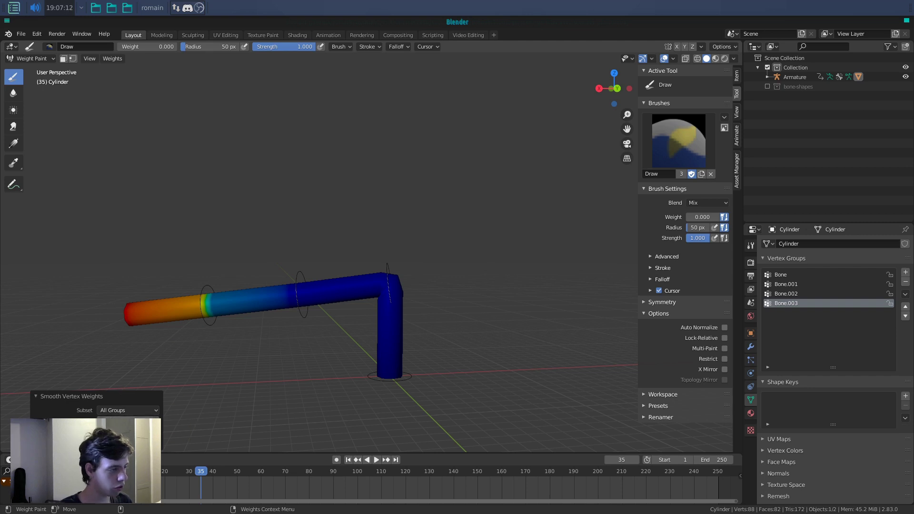
Step: Fine-tune the strength of the weight smoothing while comparing the falloff and bend at the joints
scroll(327, 378, "up", 3)
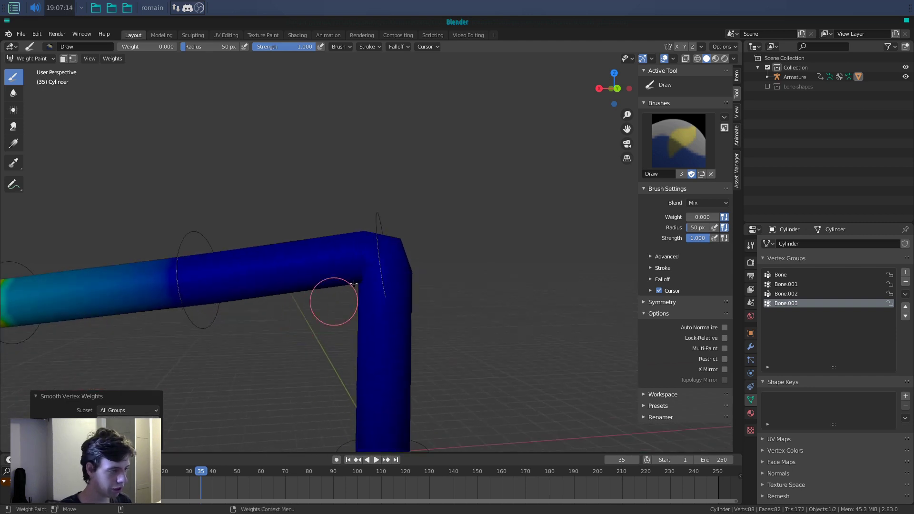
left_click(155, 431)
mouse_move(128, 442)
left_mouse_down()
mouse_move(149, 442)
mouse_move(111, 442)
left_mouse_up()
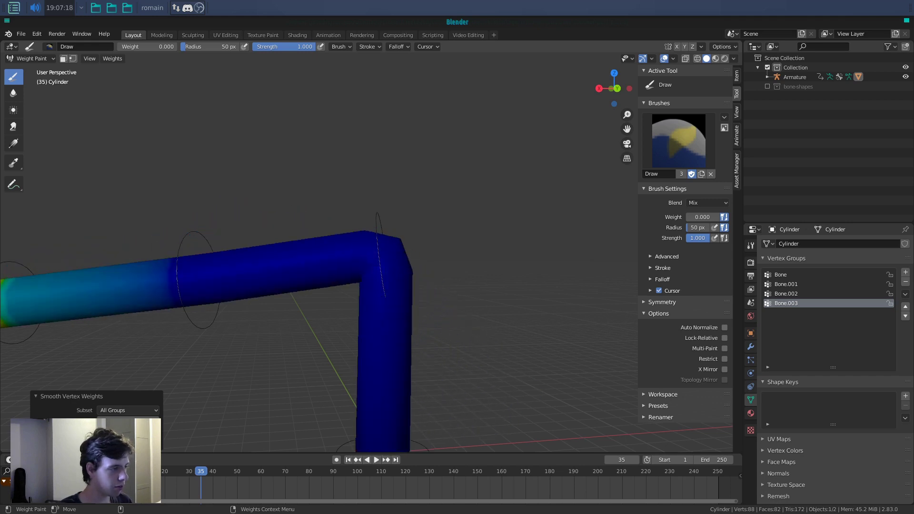
scroll(205, 400, "down", 4)
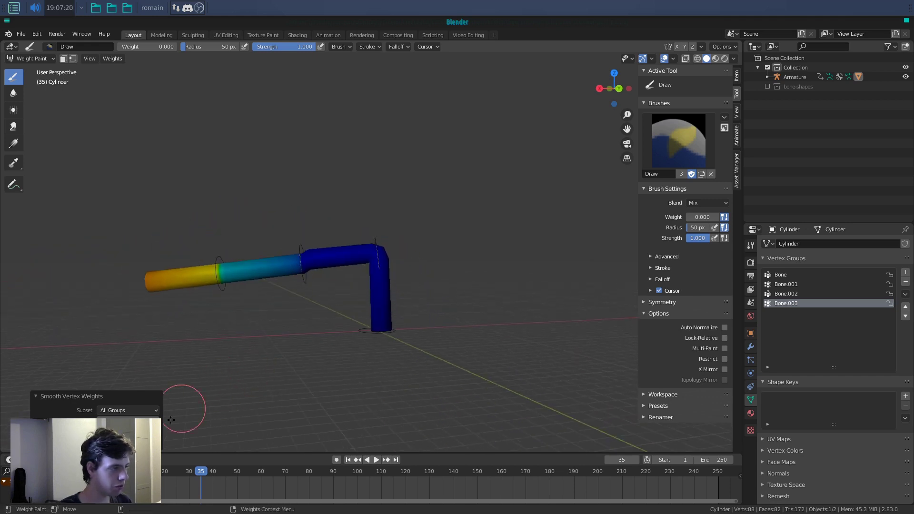
left_click_drag(139, 420, 113, 420)
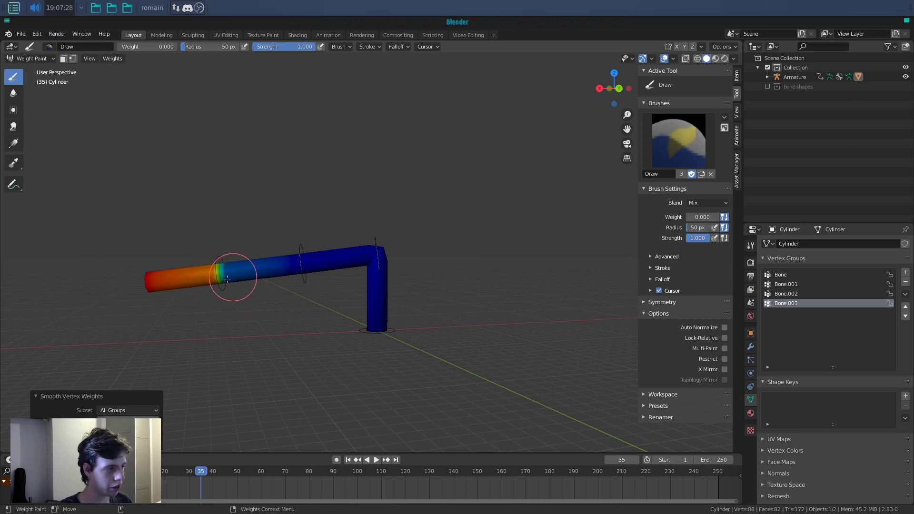
left_click_drag(119, 421, 116, 421)
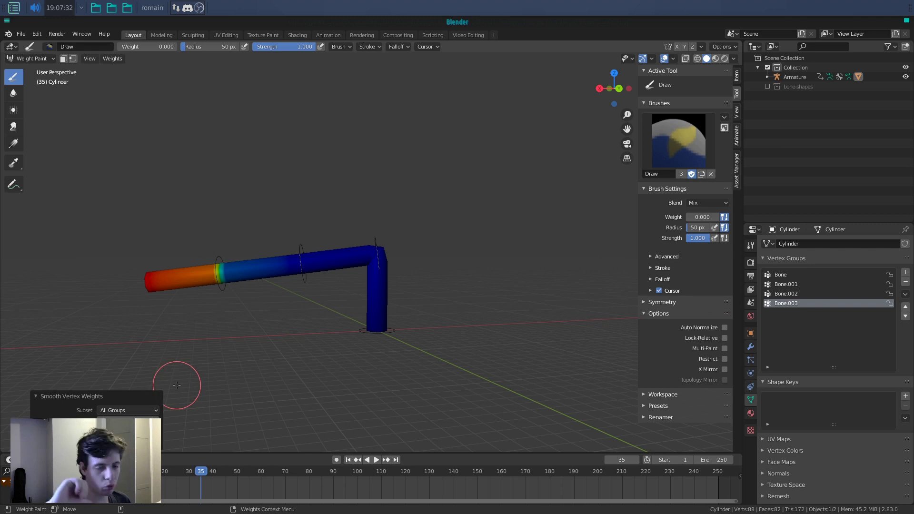
left_click(156, 431)
mouse_move(138, 431)
left_mouse_down()
mouse_move(109, 431)
mouse_move(138, 432)
mouse_move(143, 442)
mouse_move(114, 441)
mouse_move(143, 442)
mouse_move(114, 442)
mouse_move(126, 442)
left_mouse_up()
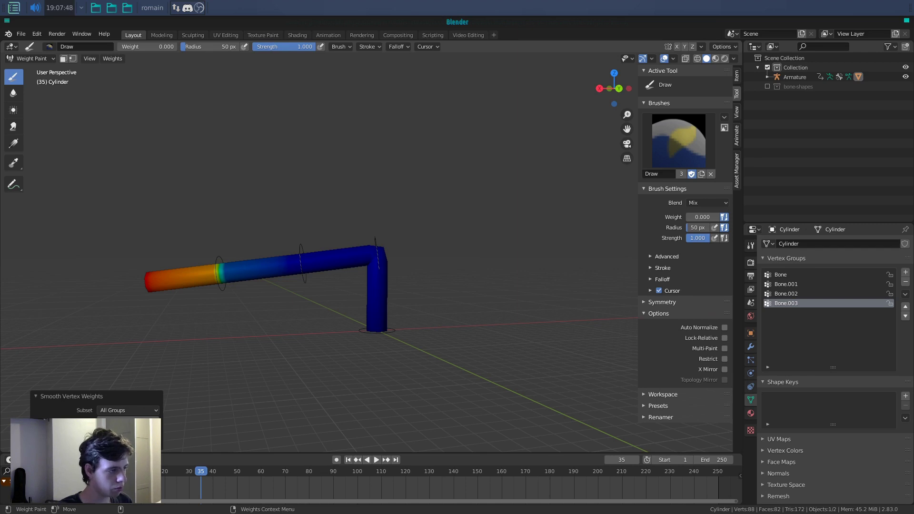
Step: Examine the smoothed cylinder's joints from both sides around frames 41 and 42
left_click(212, 377)
left_click_drag(190, 476, 215, 471)
scroll(332, 365, "up", 5)
mouse_move(333, 366)
middle_mouse_down()
mouse_move(485, 341)
mouse_move(509, 348)
mouse_move(377, 352)
mouse_move(382, 323)
mouse_move(297, 326)
mouse_move(405, 334)
middle_mouse_up()
scroll(508, 348, "down", 5)
scroll(306, 327, "up", 4)
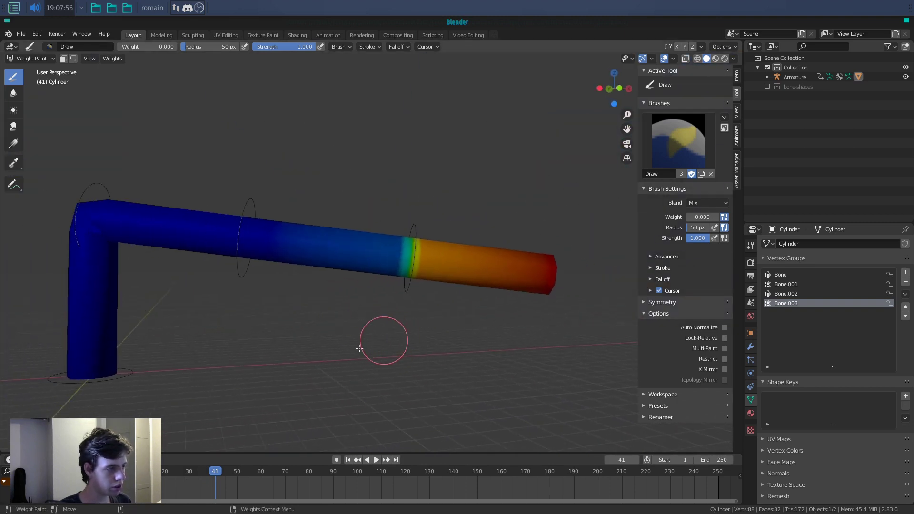
mouse_move(225, 473)
left_mouse_down()
mouse_move(242, 476)
mouse_move(116, 476)
mouse_move(218, 488)
left_mouse_up()
middle_click_drag(237, 394, 320, 412, "shift")
mouse_move(236, 315)
middle_mouse_down()
mouse_move(277, 331)
mouse_move(251, 327)
middle_mouse_up()
Step: Apply a Levels adjustment to the Bone.003 group's weights
left_click(114, 59)
left_click(124, 155)
middle_click_drag(173, 238, 221, 423)
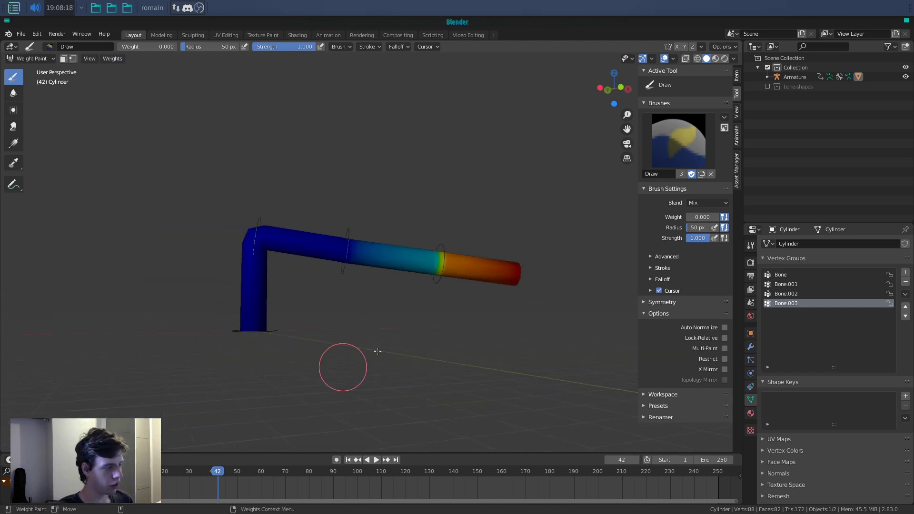
Step: Leave weight painting on the cylinder, select the armature and enter Pose Mode
mouse_move(341, 367)
middle_mouse_down()
mouse_move(269, 353)
mouse_move(178, 357)
middle_mouse_up()
key("Tab")
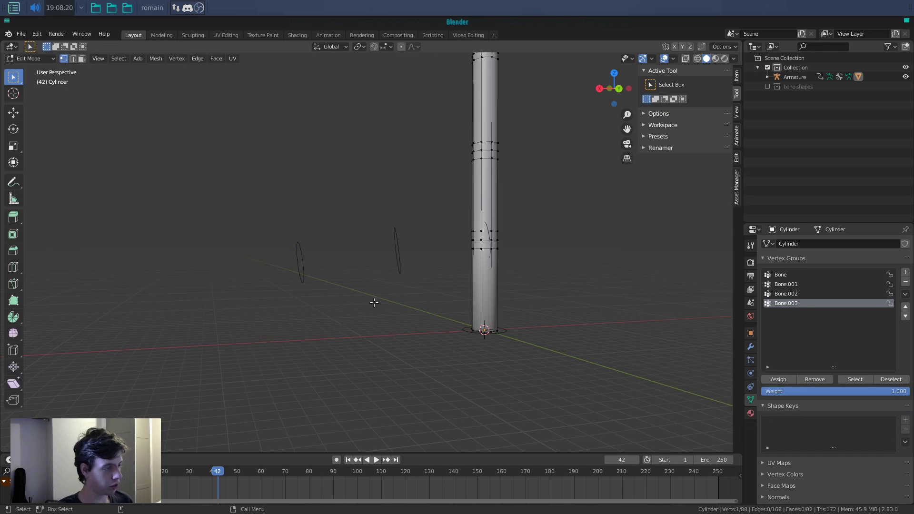
key("ctrl+Tab")
left_click(397, 277)
left_click(784, 78)
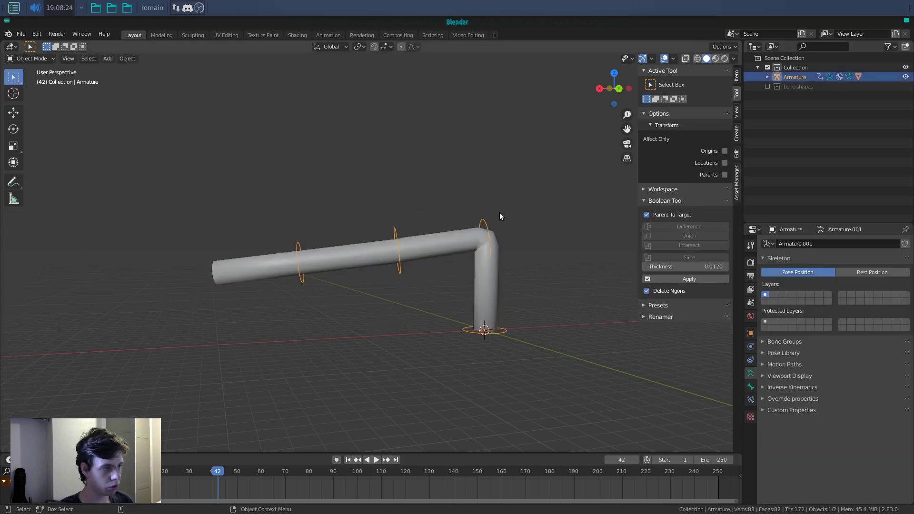
key("ctrl+Tab")
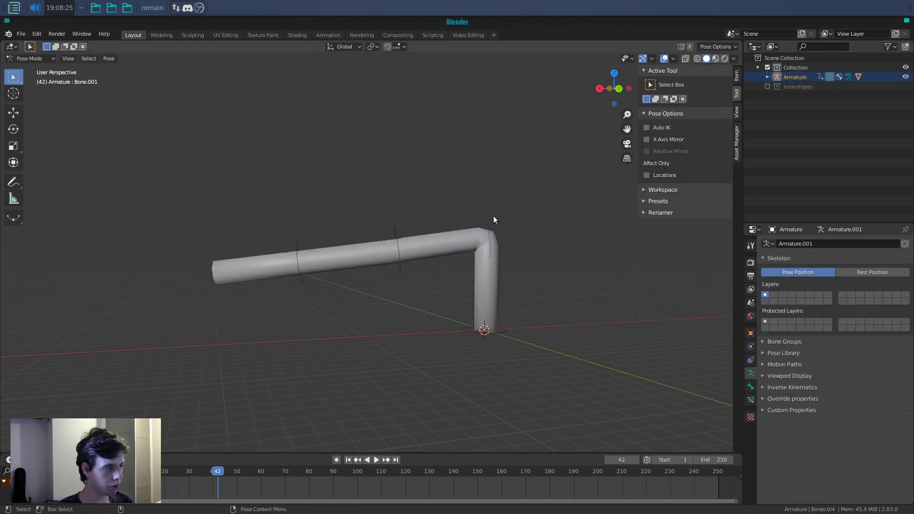
Step: Rotate Bone.002 by about 58 degrees, and rotate Bone.003 to bend the cylinder's end segment the opposite way
left_click(396, 230)
key("r")
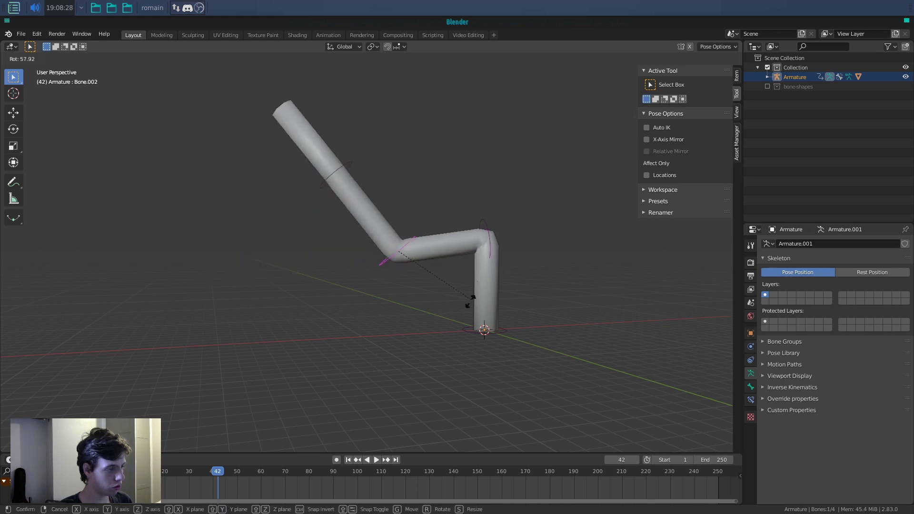
left_click(470, 301)
left_click(345, 160)
key("r")
left_click(376, 115)
scroll(381, 191, "down", 4)
middle_click_drag(377, 286, 442, 281)
Step: Return to Object Mode, select the cylinder and show its modifiers with the Armature modifier collapsed
key("ctrl+Tab")
left_click(401, 228)
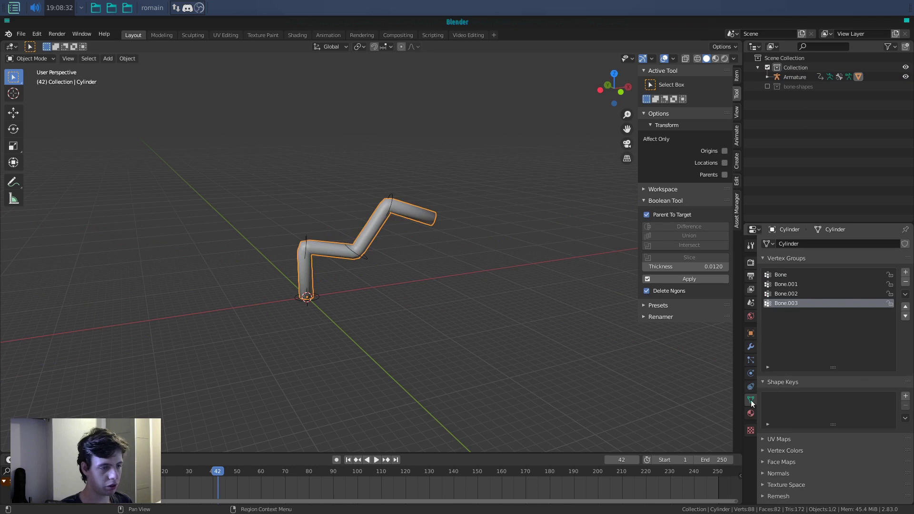
left_click(751, 346)
left_click(781, 258)
Step: Try a level 2 Subdivision Surface modifier on the cylinder, inspect the bent joints, and remove the modifier
key("ctrl+2")
scroll(409, 286, "up", 6)
middle_click_drag(359, 298, 343, 245)
scroll(438, 241, "down", 3)
middle_click_drag(438, 241, 506, 171)
middle_click_drag(360, 243, 303, 341)
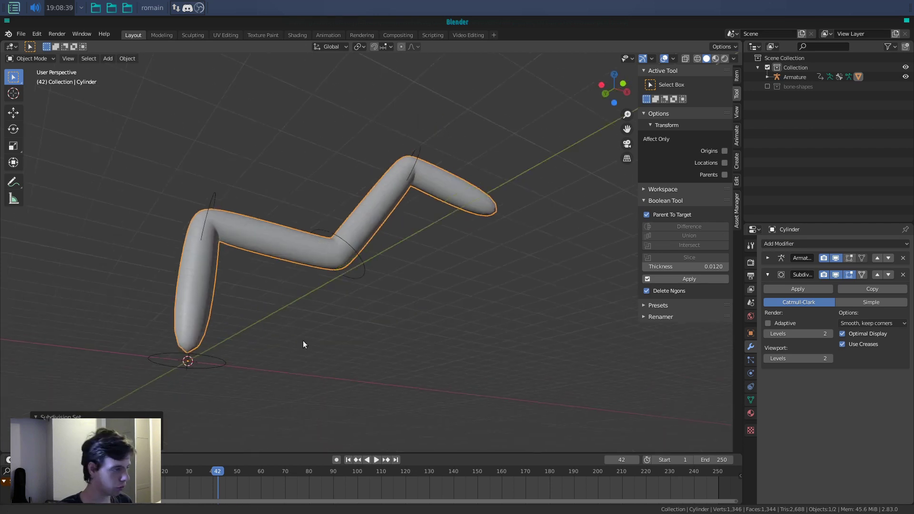
scroll(302, 341, "up", 4)
middle_click_drag(295, 238, 371, 262, "shift")
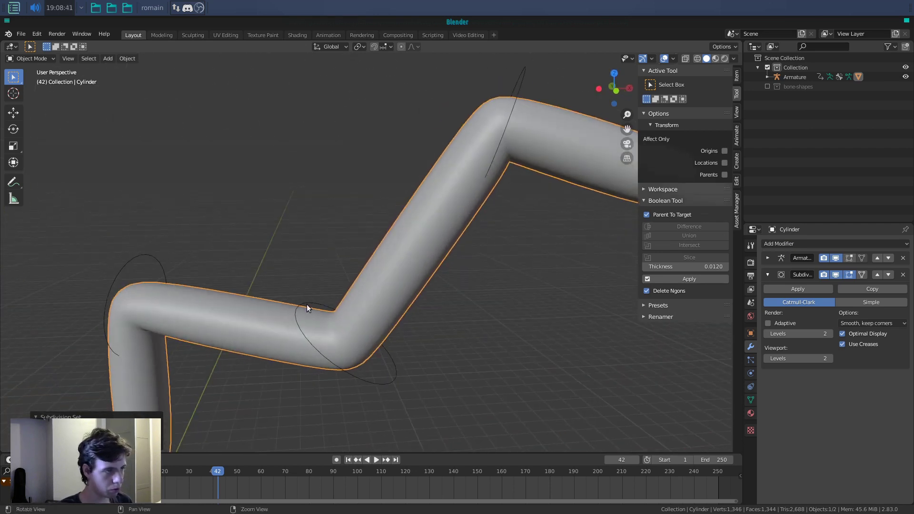
scroll(371, 266, "down", 4)
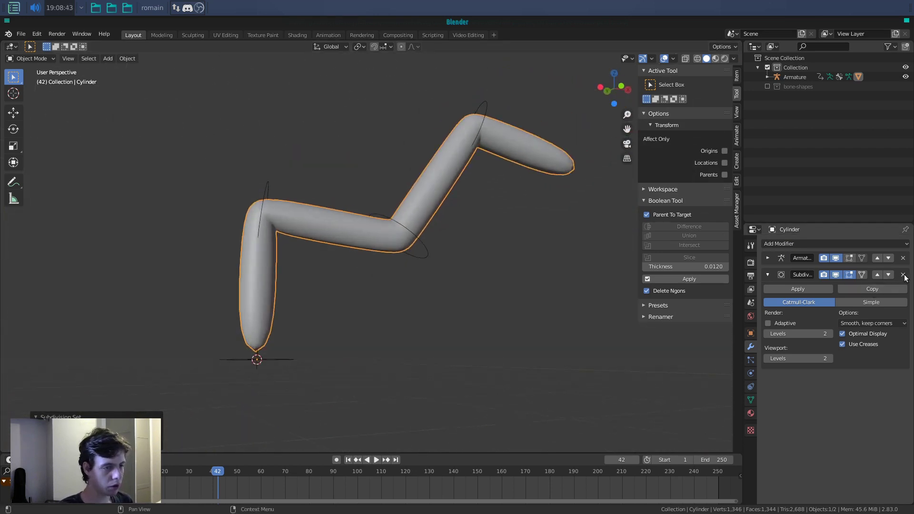
left_click(903, 276)
key("z")
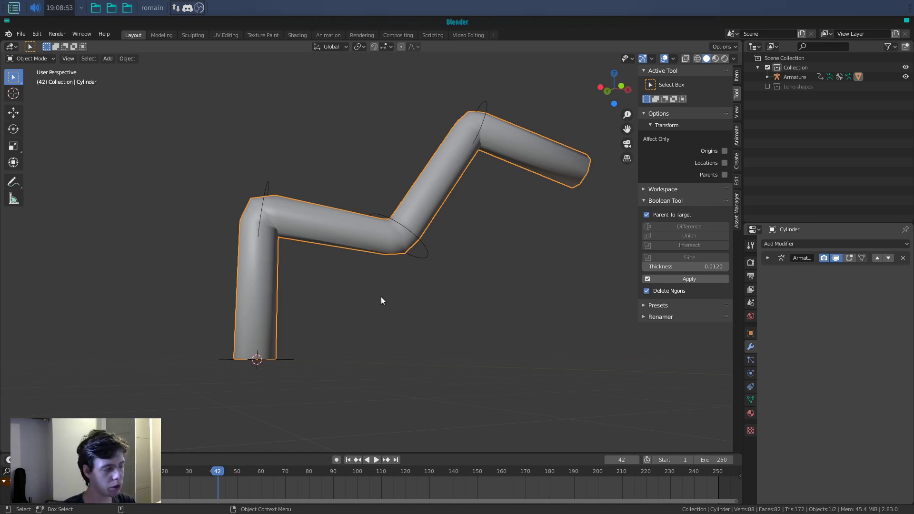
Step: Return the timeline to frame 1 and play the cylinder's bending animation
left_click_drag(218, 473, 117, 473)
scroll(486, 362, "down", 2)
middle_click_drag(476, 340, 421, 347)
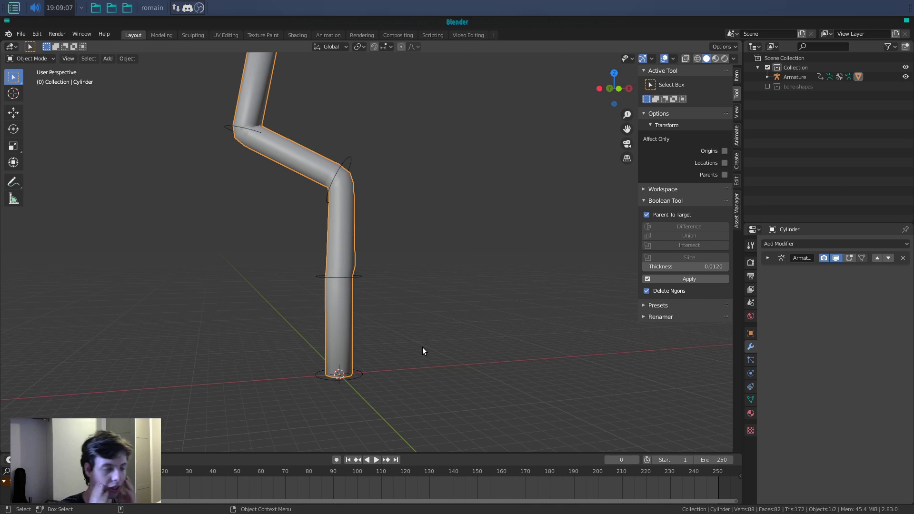
middle_click_drag(422, 347, 475, 353)
mouse_move(119, 485)
left_mouse_down()
mouse_move(167, 482)
mouse_move(119, 482)
left_mouse_up()
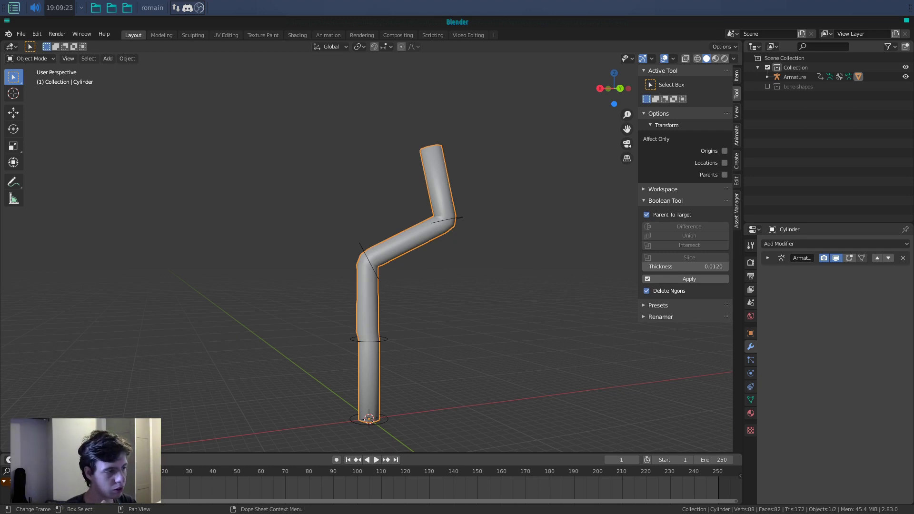
key("space")
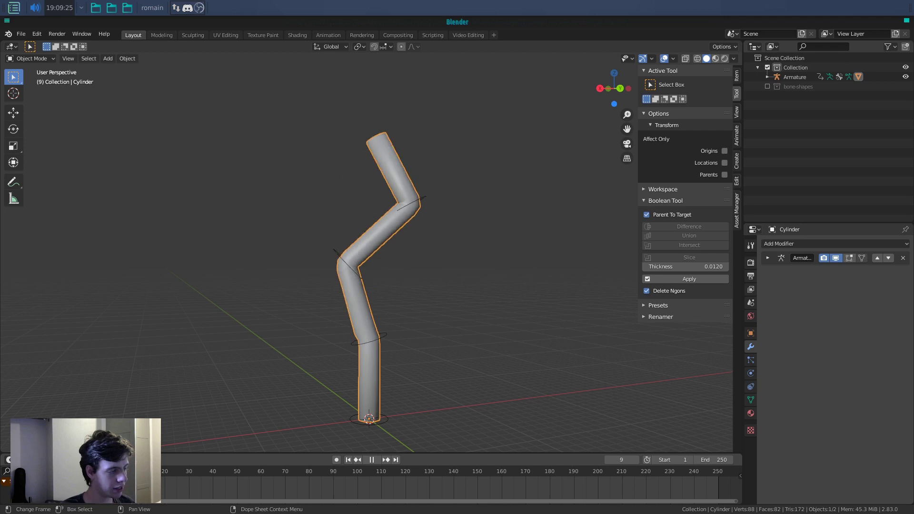
Step: Stop the cylinder's animation playback and examine the cowboy boots and their wireframe structure
key("Escape")
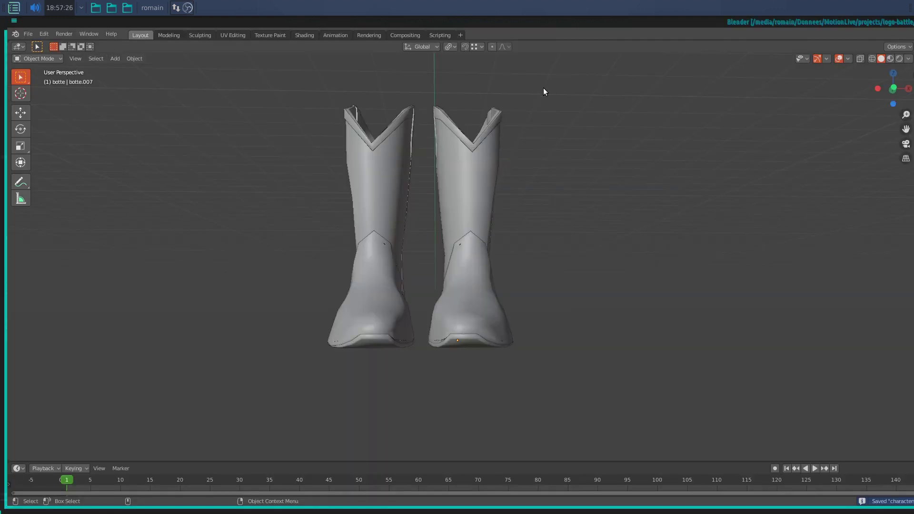
left_click_drag(546, 86, 422, 374)
middle_click_drag(422, 373, 389, 323)
scroll(369, 376, "up", 5)
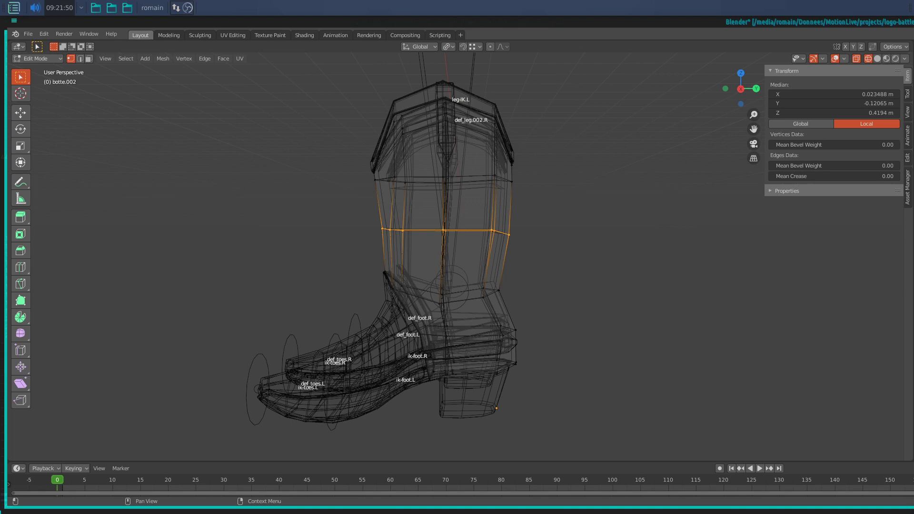
scroll(688, 298, "up", 3)
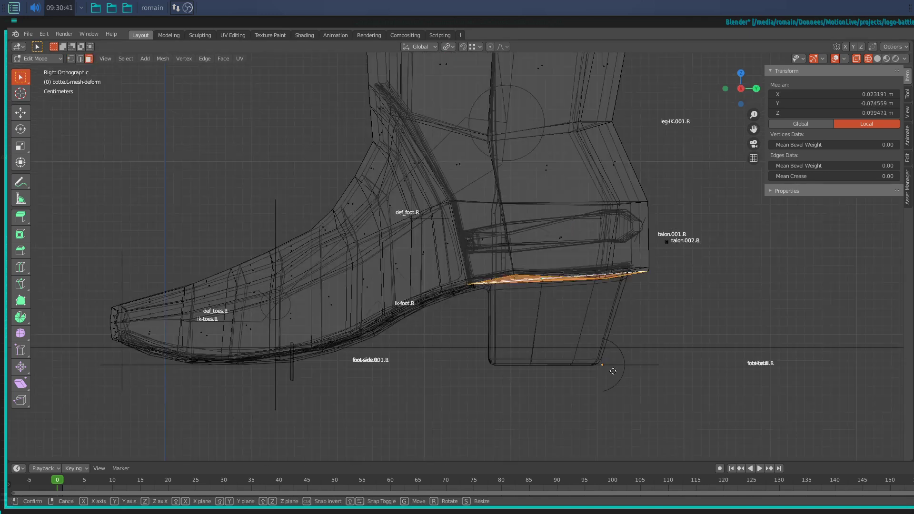
Step: Move faces of the left boot's mesh-deform cage above the heel and along the side of the toe, and clear the selection
key("g")
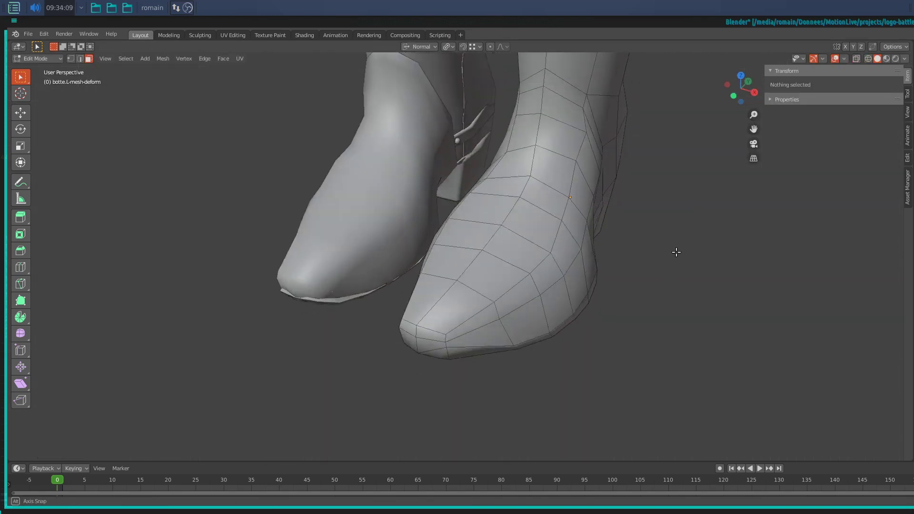
middle_click_drag(665, 262, 694, 229)
key("Tab")
key("Tab")
scroll(670, 277, "up", 8)
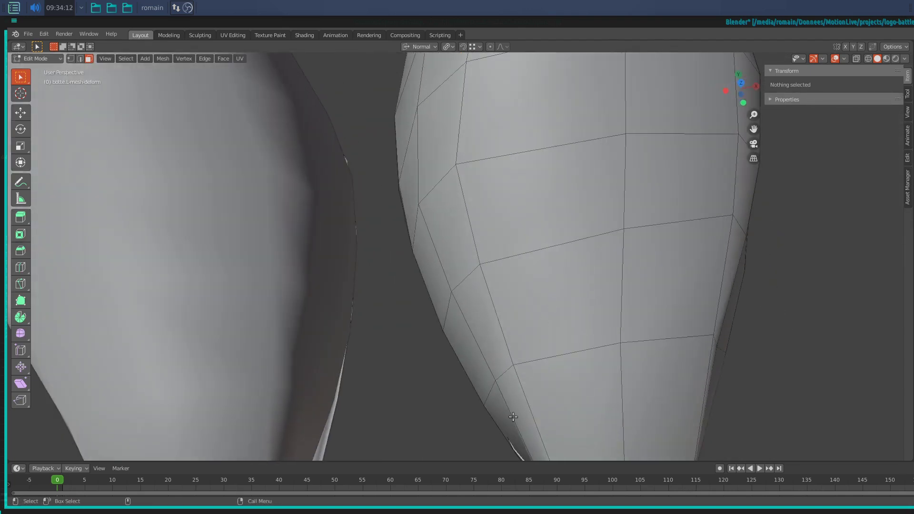
left_click(509, 436)
middle_click_drag(509, 436, 522, 282)
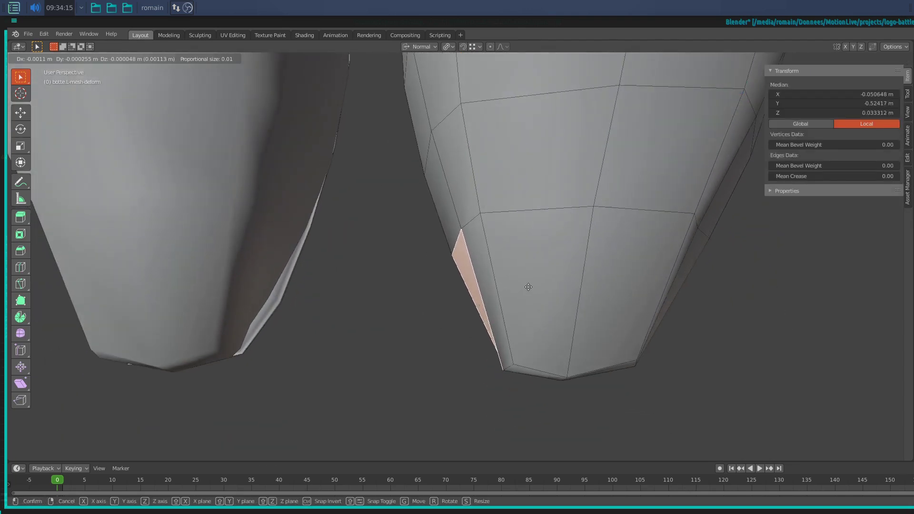
key("alt+a")
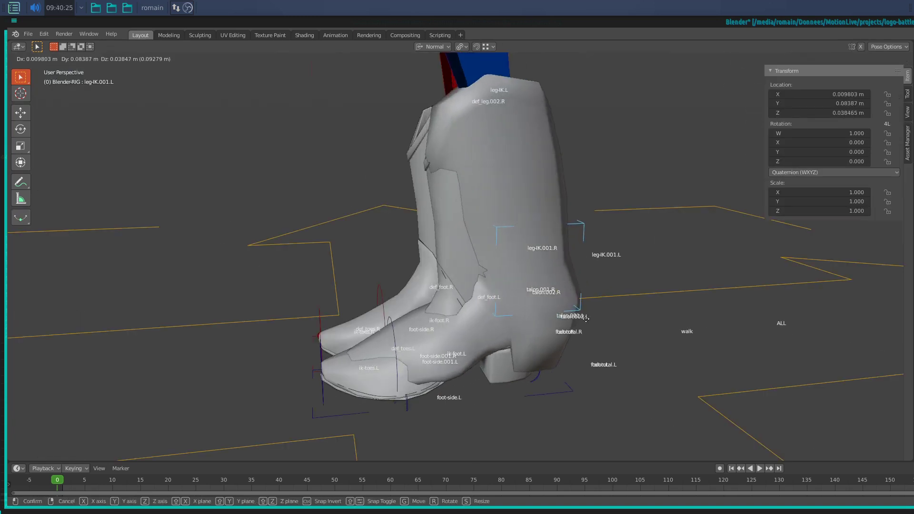
Step: Adjust the pose of leg-IK.001.L, and smooth the toe weights on the left boot's mesh-deform cage
key("r")
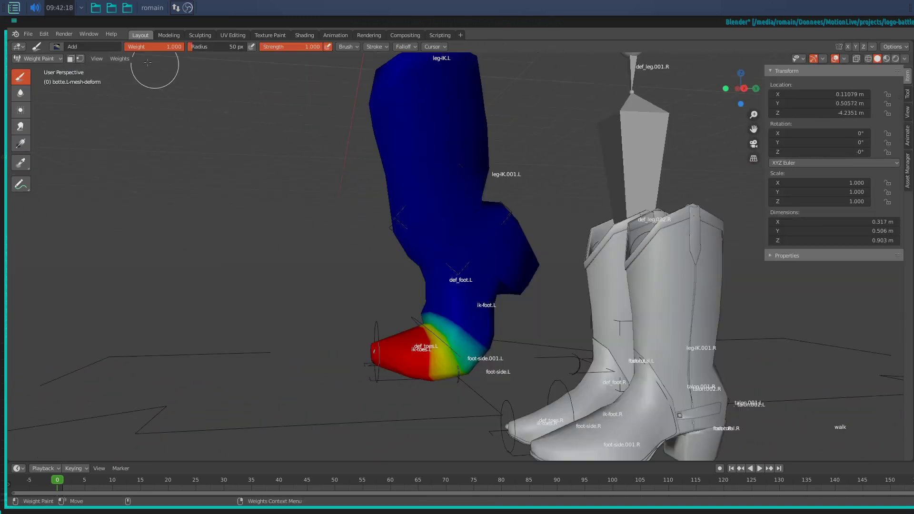
left_click(119, 59)
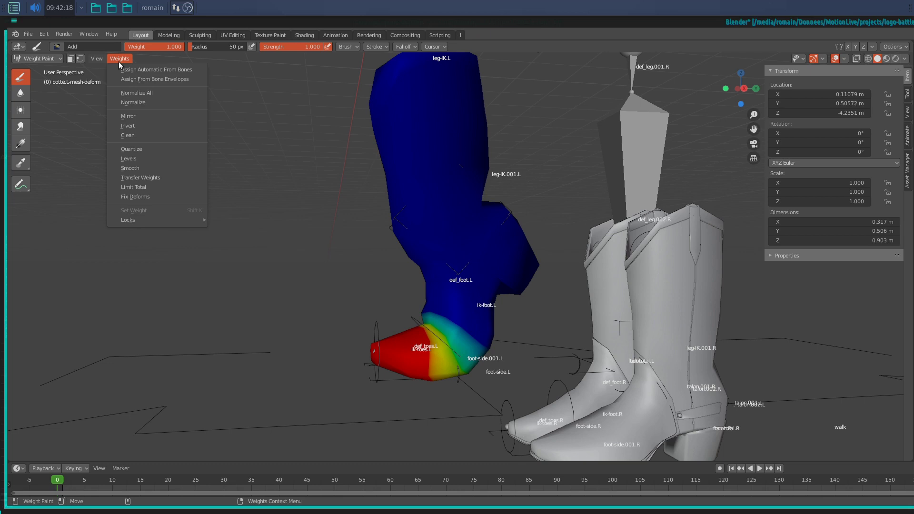
left_click(152, 168)
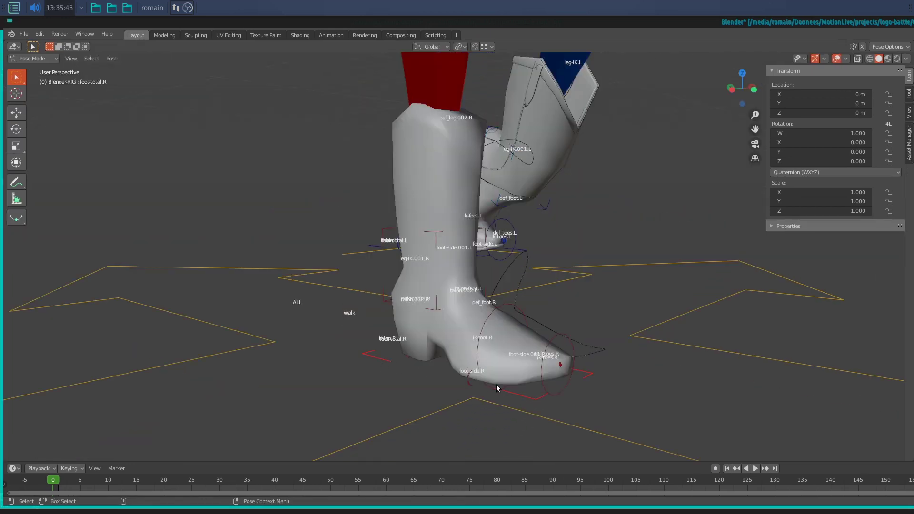
Step: Move foot-total.R by -0.22764 m in X, 0.28009 m in Y and 0.095324 m in Z, and trackball-rotate it
key("g")
left_click(367, 369)
key("r")
key("r")
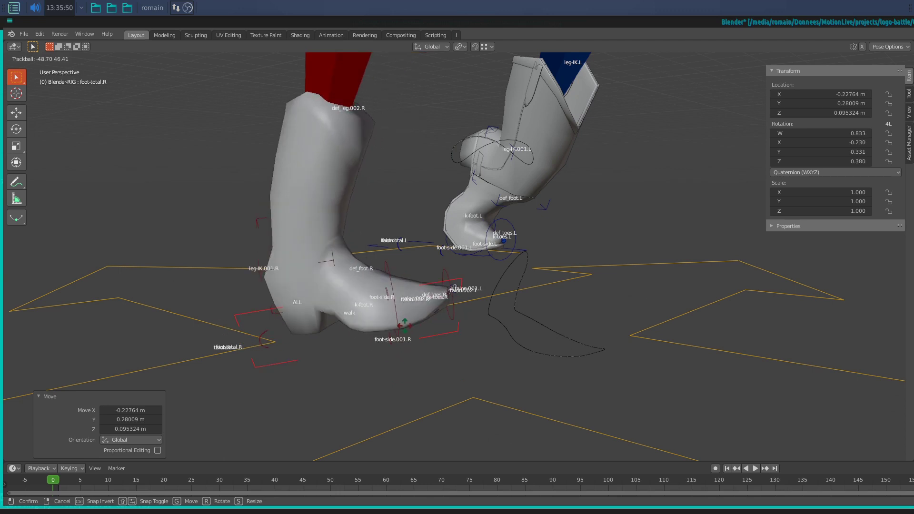
left_click(358, 180)
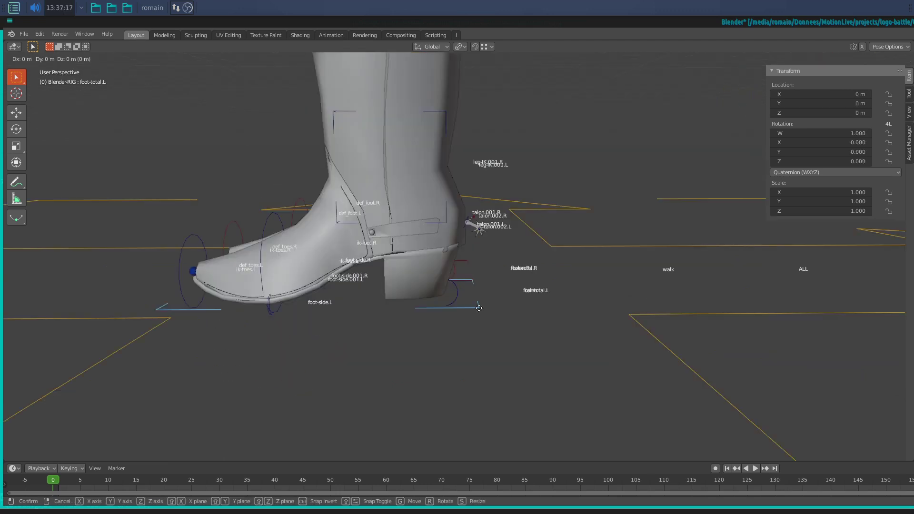
Step: Move foot-total.L by about -0.042 m in X, -0.242 m in Y and 0.208 m in Z, and reposition the right boot's foot control
left_click(453, 268)
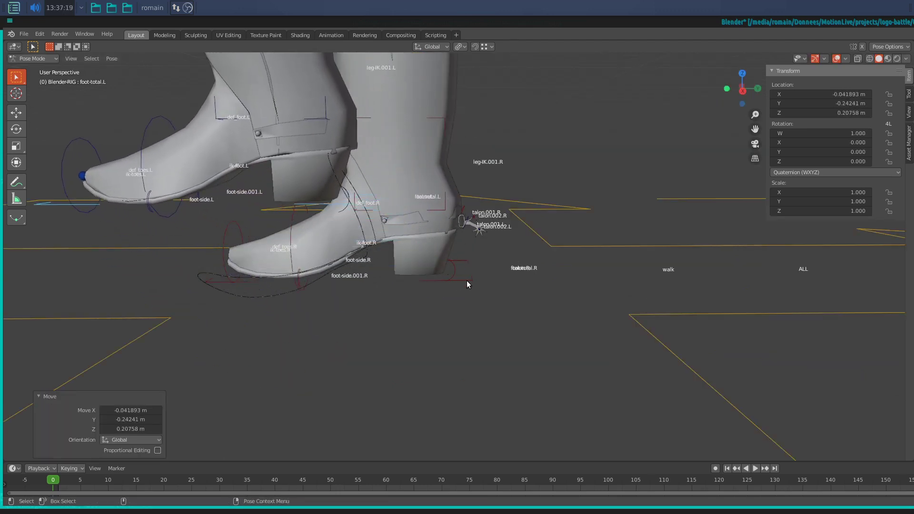
left_click(467, 281)
key("g")
left_click(395, 298)
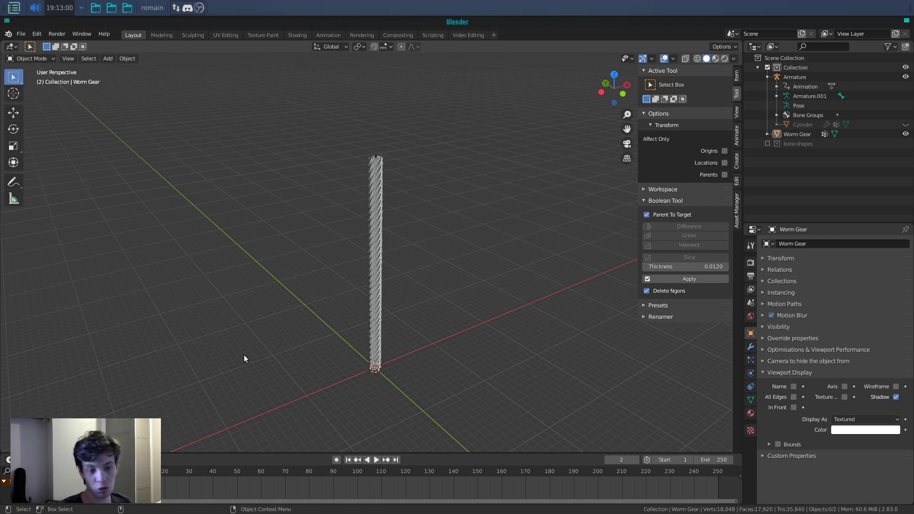
Step: Set the timeline to frame 0 and select the Worm Gear object
left_click(117, 471)
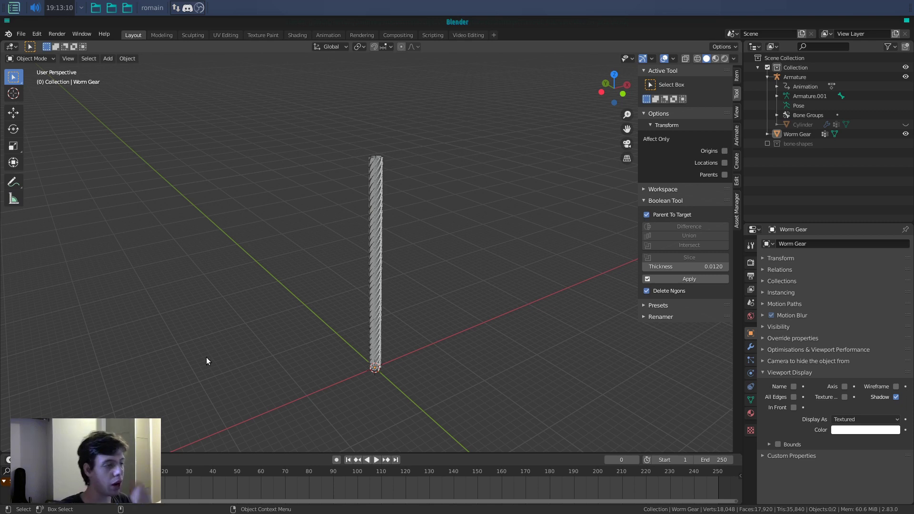
scroll(373, 228, "up", 4)
left_click(372, 227)
Step: Examine the Worm Gear's spiral geometry up close and its mesh density in Edit Mode, ending in Object Mode
scroll(457, 245, "down", 3)
middle_click_drag(462, 246, 487, 224)
scroll(390, 235, "up", 4)
scroll(328, 270, "up", 4)
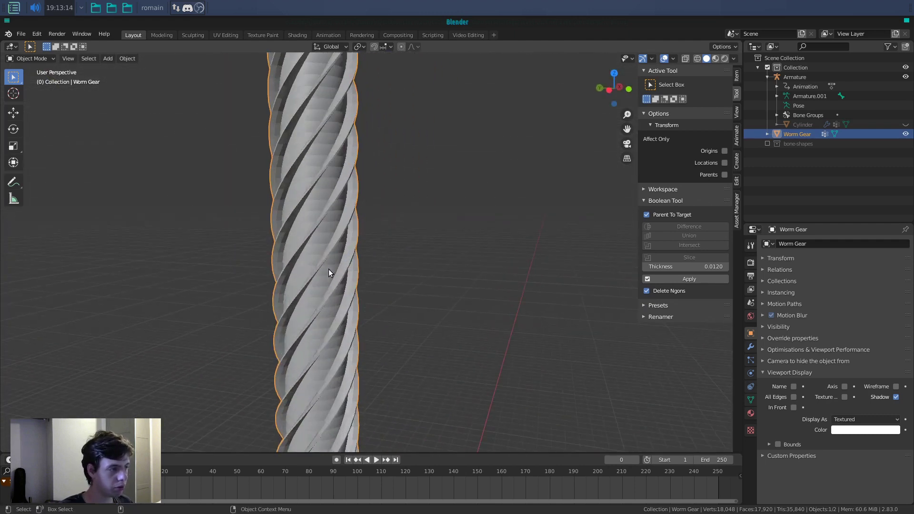
middle_click_drag(329, 269, 359, 257)
key("Tab")
scroll(389, 268, "down", 5)
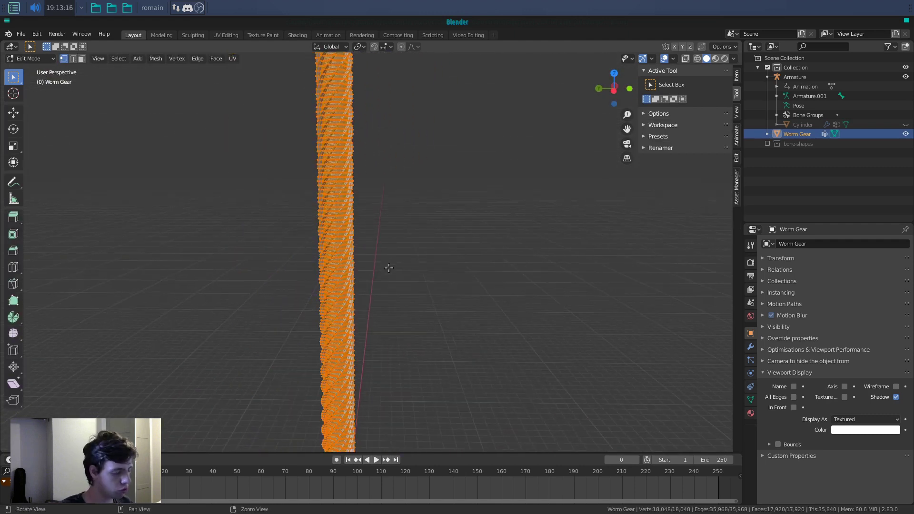
left_click(389, 269)
middle_click_drag(437, 173, 428, 295)
key("Tab")
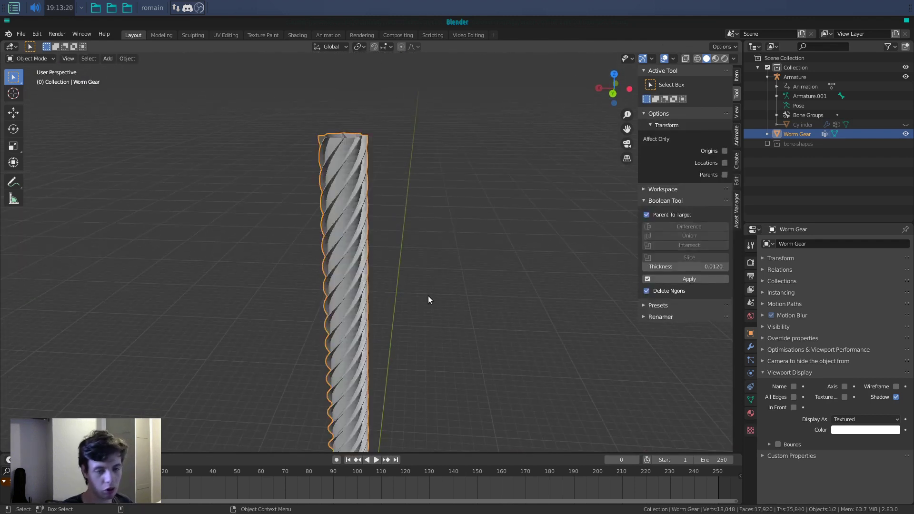
scroll(429, 300, "down", 5)
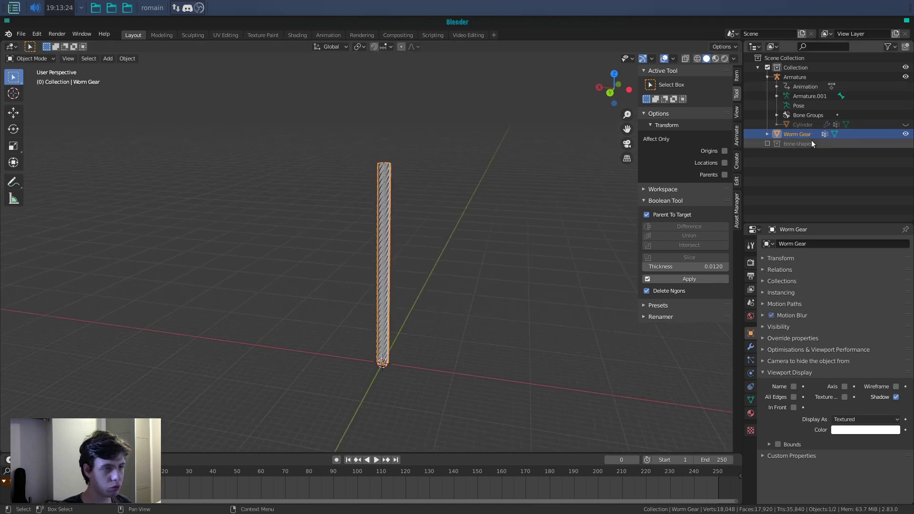
Step: Hide the Worm Gear and show the Cylinder, with the armature selected
left_click(905, 135)
left_click_drag(421, 228, 344, 278)
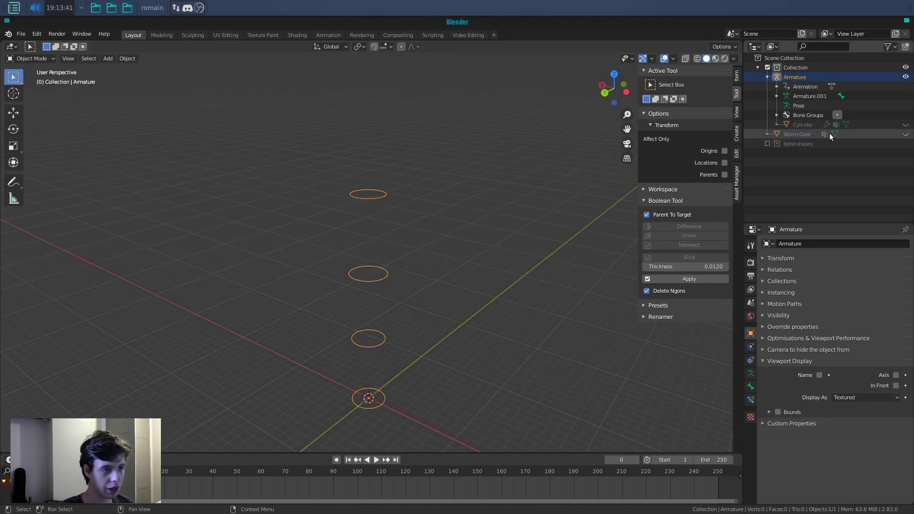
left_click(905, 124)
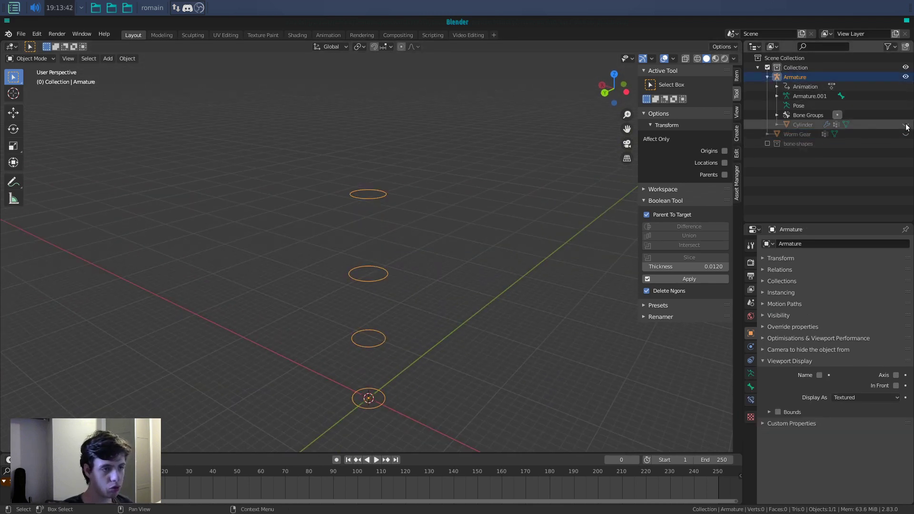
Step: Try rotating Bone.003 in Pose Mode, and return to Object Mode
middle_click_drag(442, 267, 396, 224)
key("ctrl+Tab")
left_click(387, 187)
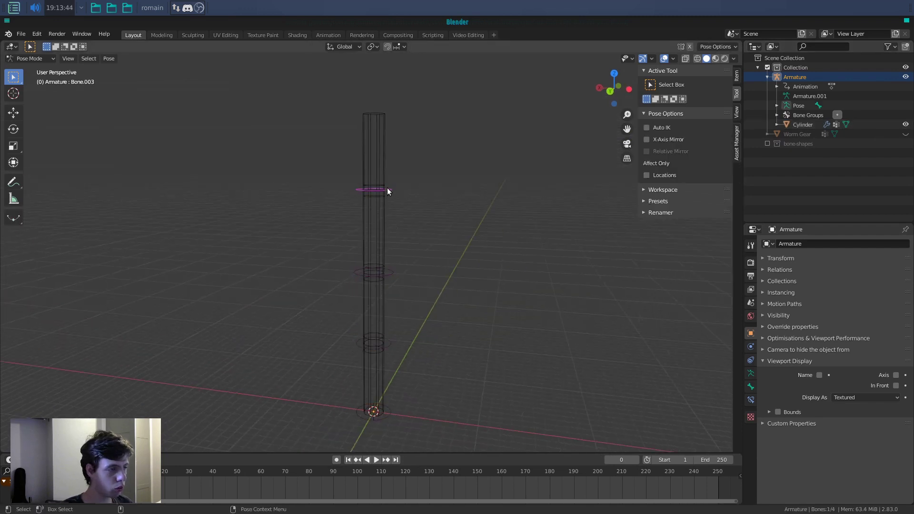
key("r")
right_click(413, 179)
key("ctrl+Tab")
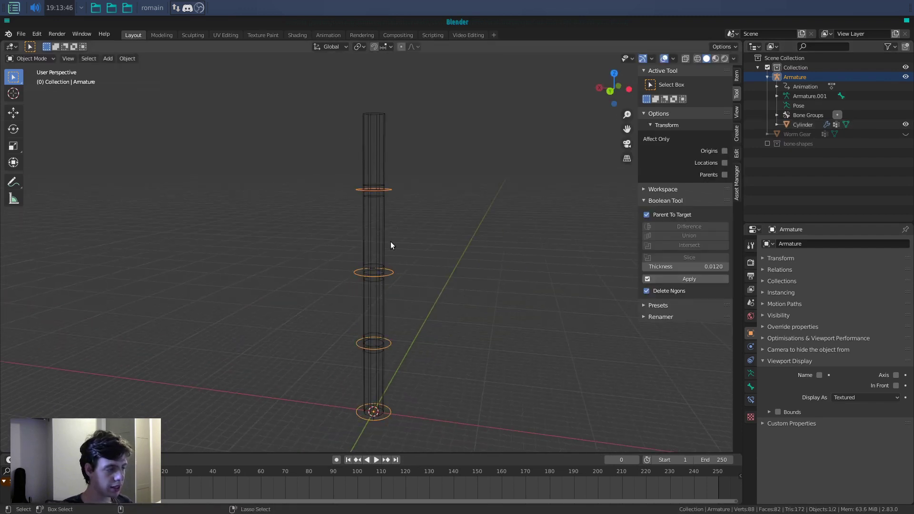
Step: Select the Cylinder and show the Worm Gear inside it
left_click(390, 245)
left_click(906, 134)
middle_click_drag(469, 284, 470, 267, "shift")
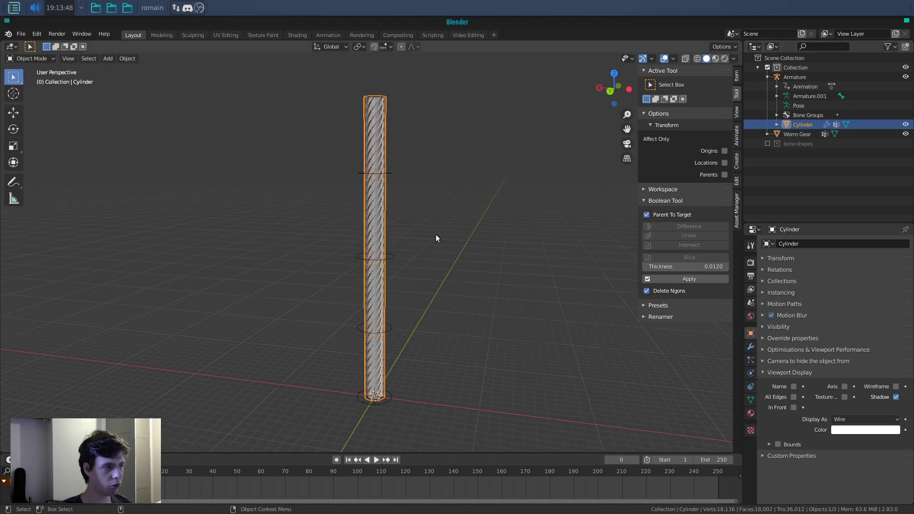
Step: Examine how the Cylinder cage encloses the Worm Gear along its length and at its base, including in front view
scroll(402, 230, "up", 8)
left_click(411, 230)
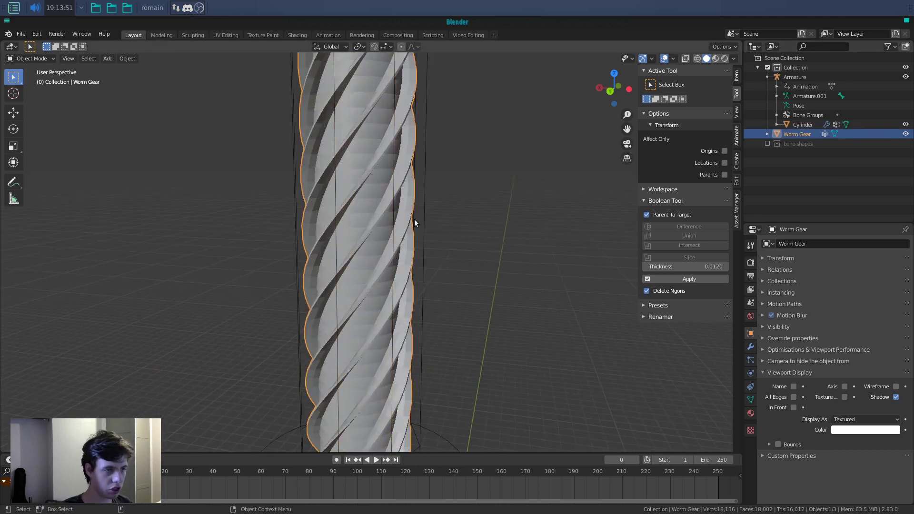
left_click(424, 233)
scroll(423, 229, "down", 8)
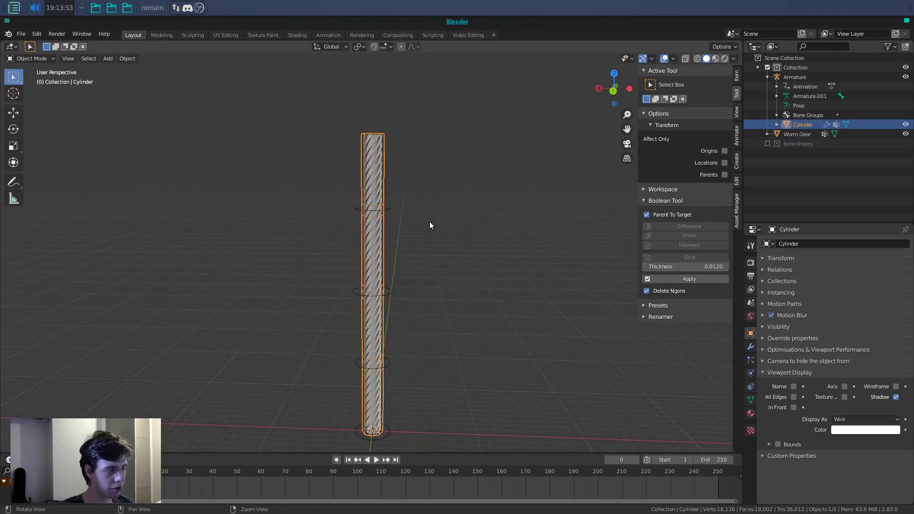
key("KP_1")
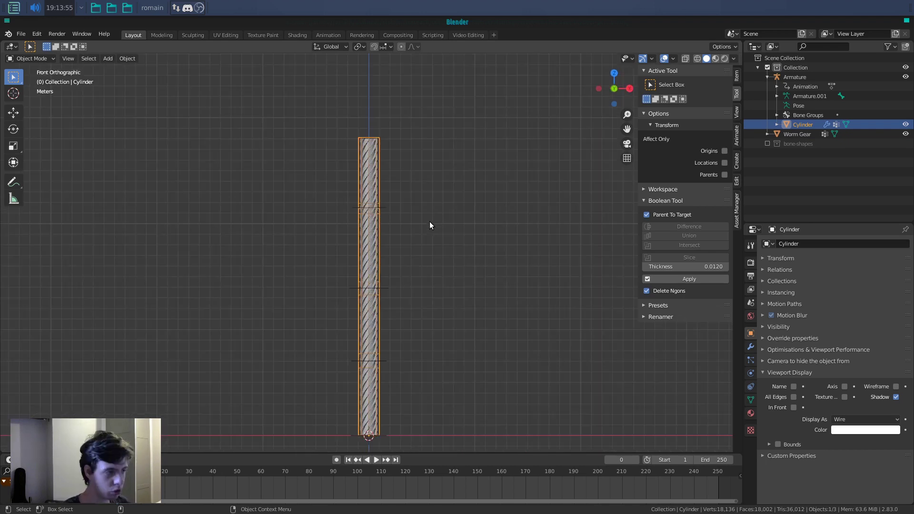
scroll(394, 132, "up", 5)
scroll(389, 251, "up", 5)
scroll(535, 213, "down", 8)
middle_click_drag(454, 307, 381, 250, "shift")
scroll(453, 402, "up", 6)
scroll(379, 257, "up", 3)
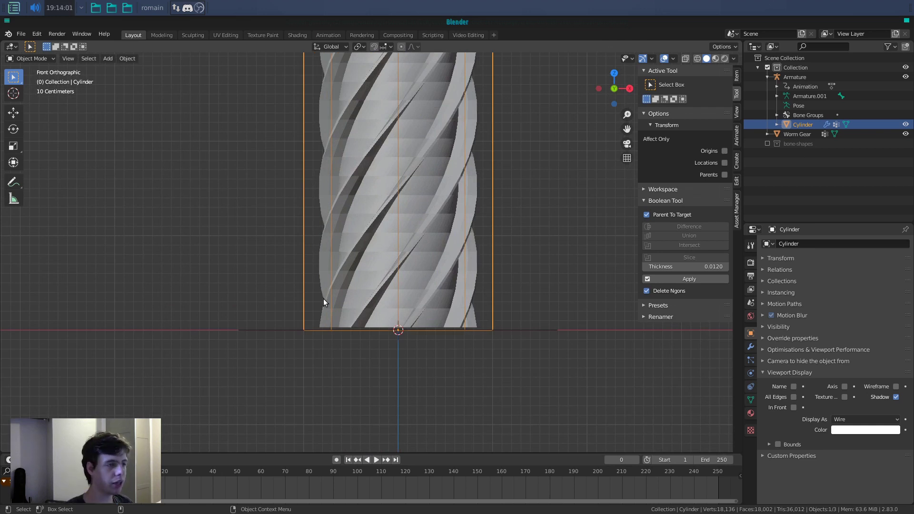
scroll(330, 216, "down", 4)
middle_click_drag(366, 291, 407, 242)
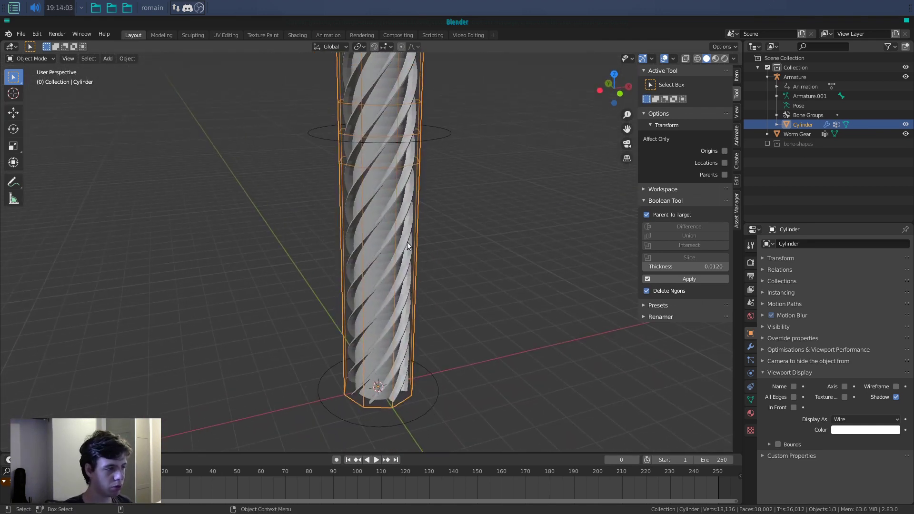
Step: Add a Mesh Deform modifier to the Worm Gear
left_click(407, 242)
left_click(750, 347)
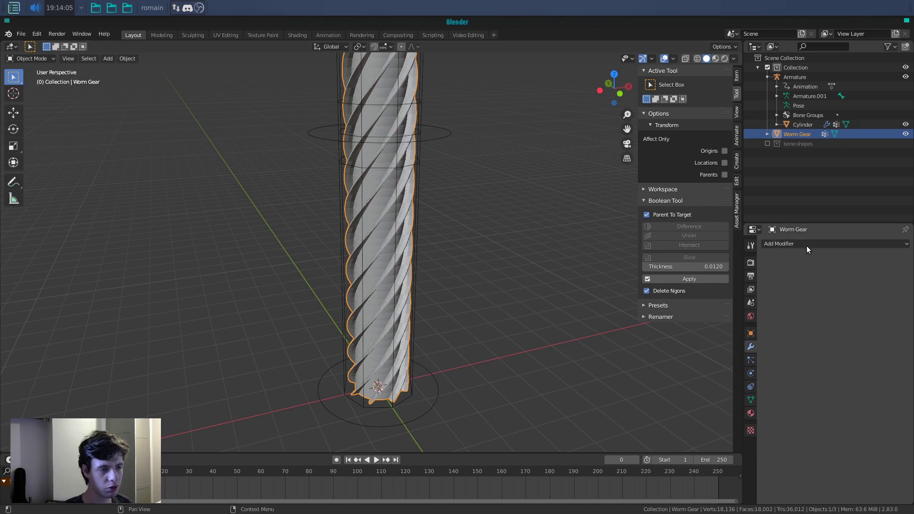
left_click(807, 244)
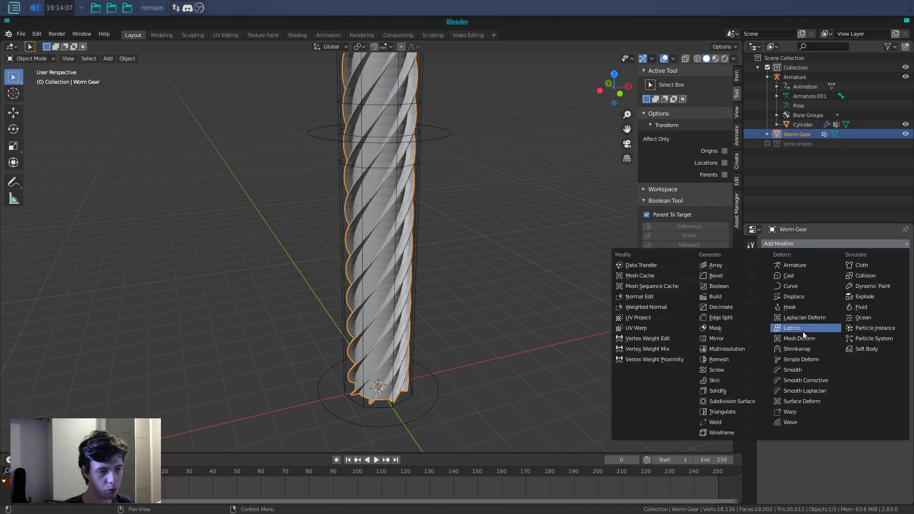
left_click(793, 340)
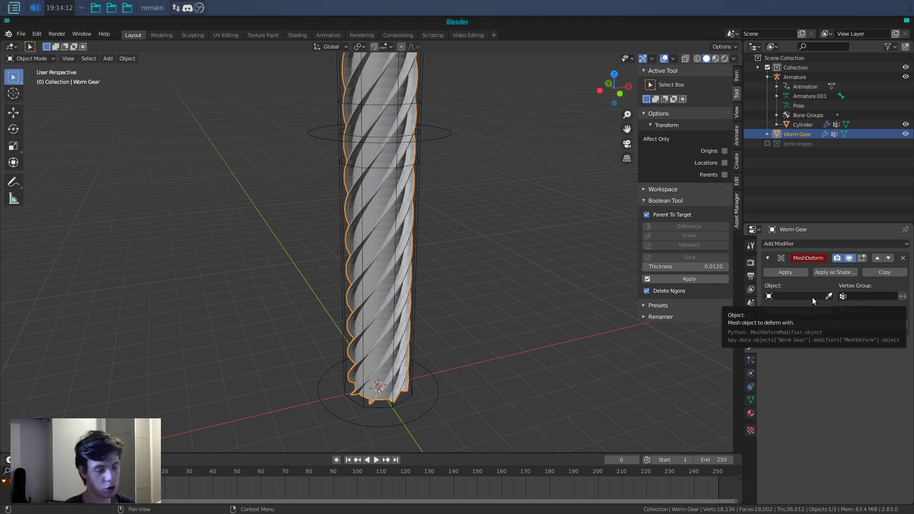
Step: Set the Cylinder as the Mesh Deform modifier's object and bind the Worm Gear to it
left_click(812, 297)
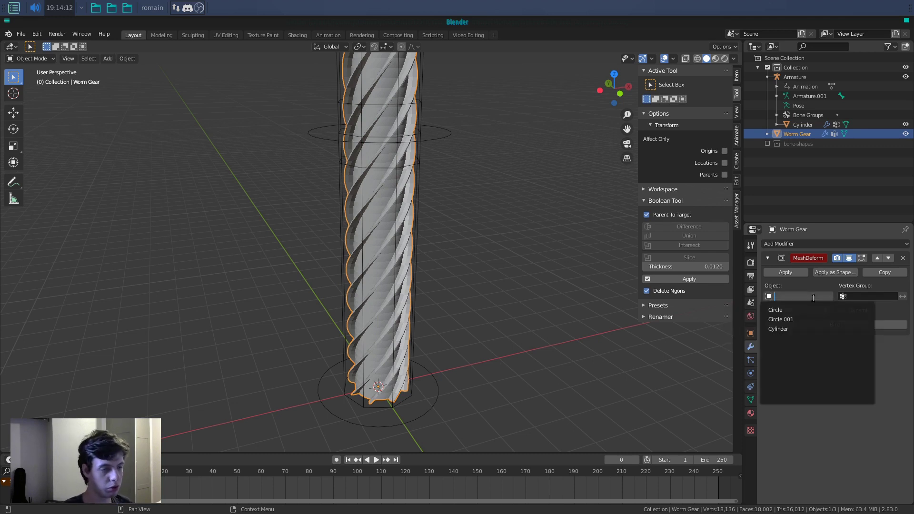
left_click(805, 328)
scroll(458, 267, "down", 3)
scroll(459, 267, "up", 2)
left_click(836, 324)
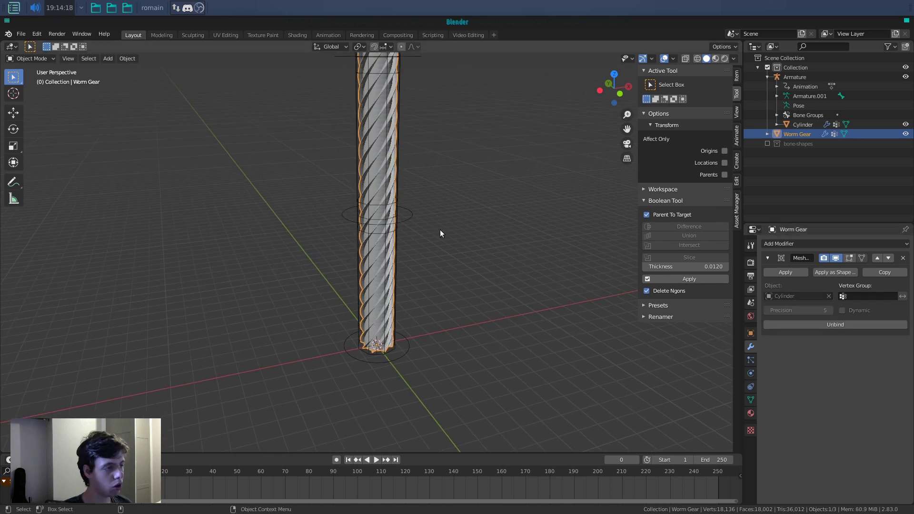
Step: Put the armature in Pose Mode and rotate Bone.001 about -92.9° to bend the cage and Worm Gear sideways
left_click(400, 219)
key("ctrl+Tab")
left_click(403, 220)
key("r")
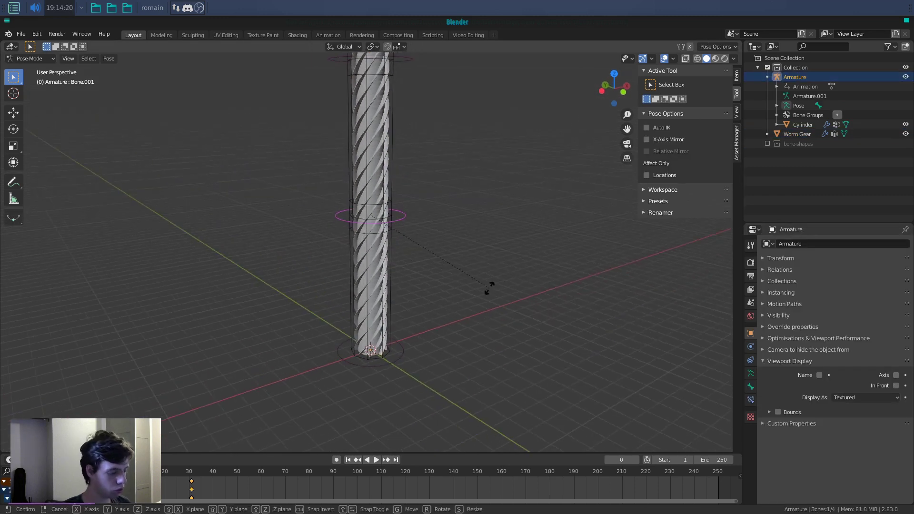
left_click(421, 124)
middle_click_drag(406, 216, 398, 204)
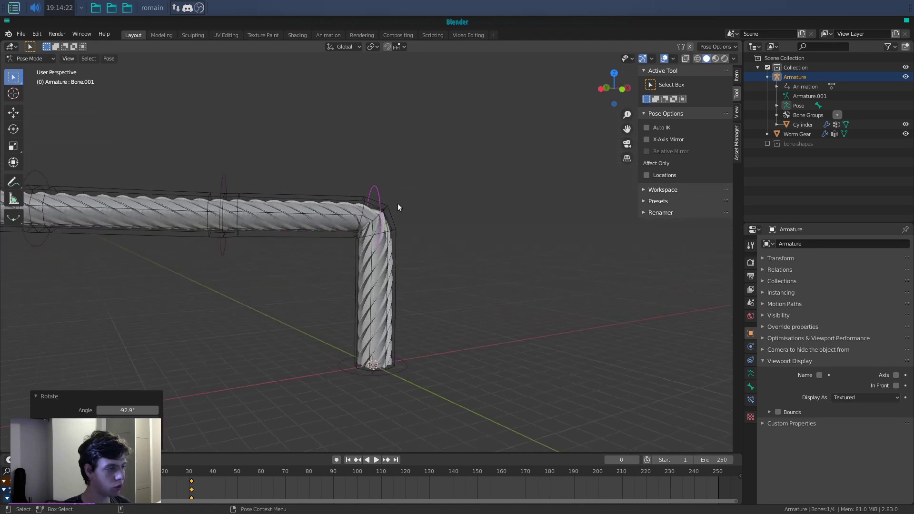
Step: Rotate Bone.002 to turn the upper part of the Worm Gear upright, and inspect both bends up close
middle_click_drag(372, 232, 422, 230, "shift")
left_click(278, 238)
key("r")
left_click(178, 312)
middle_click_drag(266, 268, 438, 315)
scroll(293, 300, "up", 4)
Step: Undo both bone rotations to straighten the Worm Gear and its cage
key("ctrl+z")
key("ctrl+z")
key("ctrl+z")
key("ctrl+z")
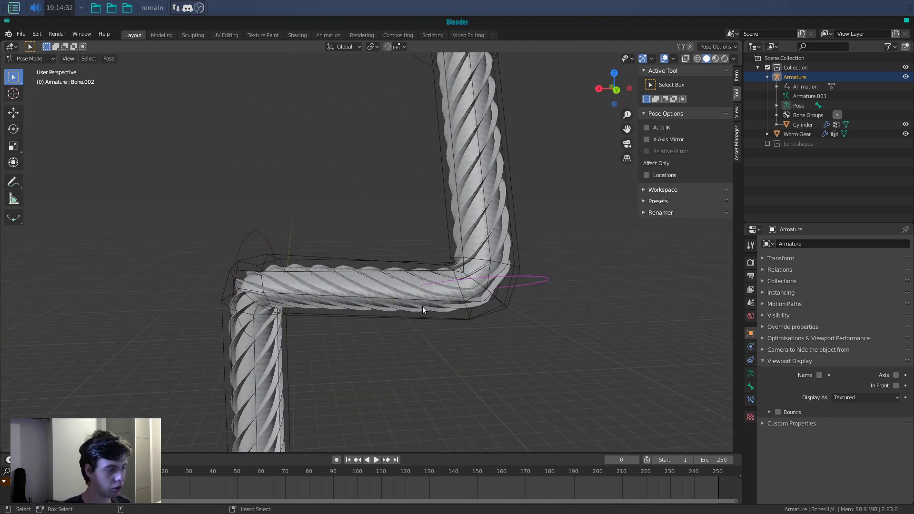
left_click(425, 306)
scroll(424, 305, "down", 3)
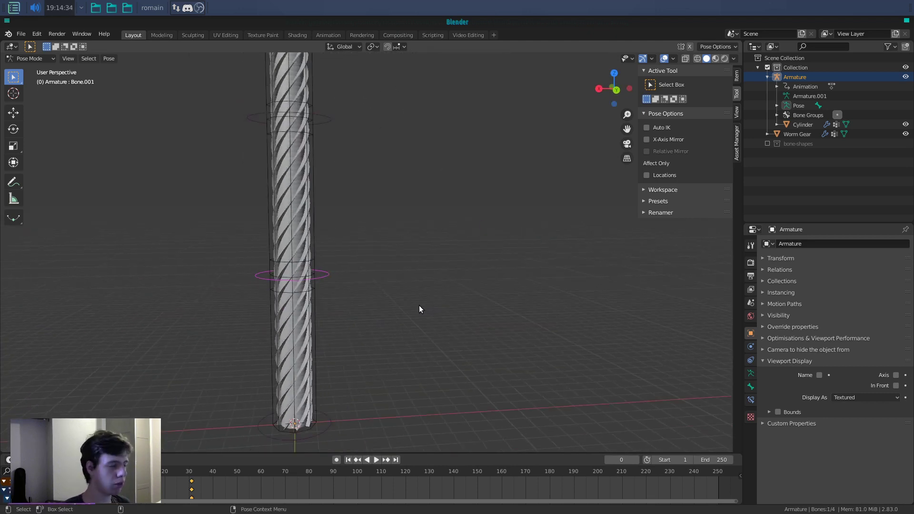
Step: In Object Mode, unbind the Worm Gear's Mesh Deform modifier, set its Precision to 6 and bind it again
key("ctrl+Tab")
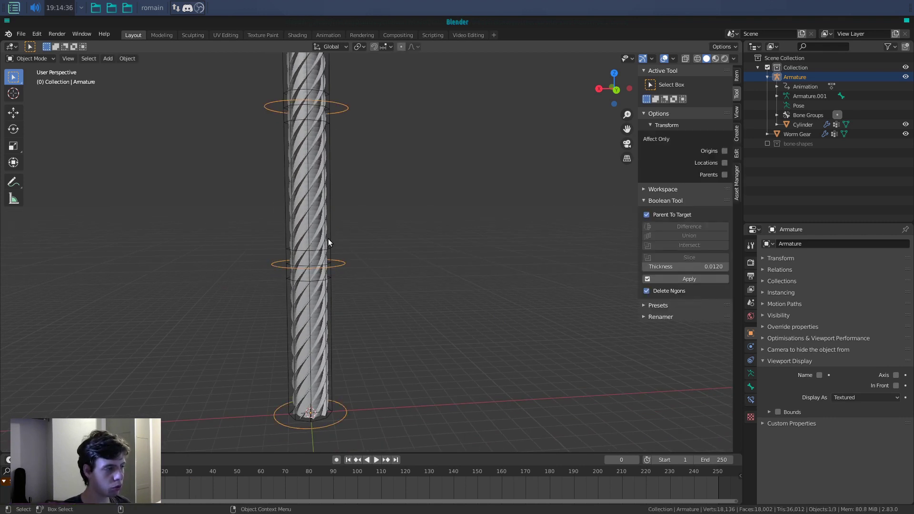
left_click(329, 244)
left_click(307, 265)
left_click(852, 325)
left_click(828, 310)
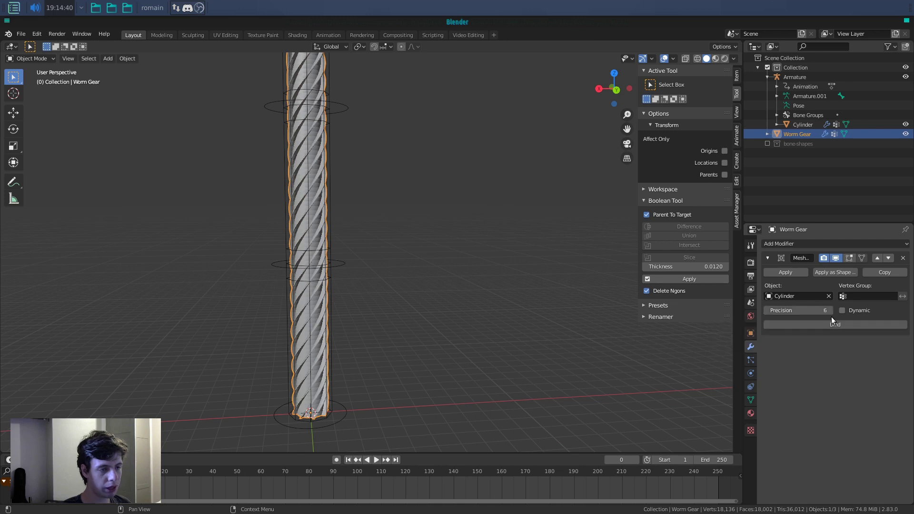
left_click(830, 324)
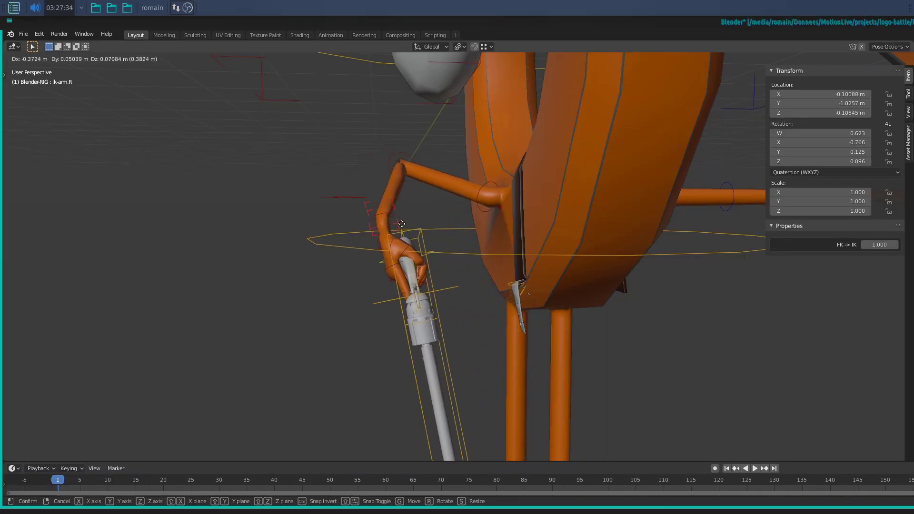
Step: Place the character's ik-arm.R control with the gun in hand and give it a free trackball rotation
left_click(445, 249)
key("r")
key("r")
left_click(453, 242)
middle_click_drag(453, 242, 541, 249)
Step: Slide the ctl_gun control's Hand property down and back up, and test how the gun follows the hand
left_click_drag(874, 246, 762, 245)
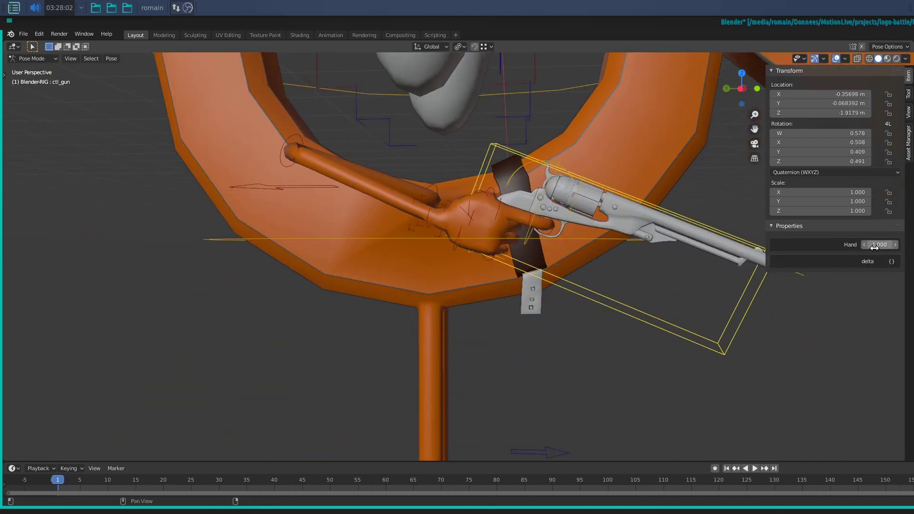
mouse_move(880, 244)
left_mouse_down()
mouse_move(781, 245)
mouse_move(890, 245)
left_mouse_up()
middle_click_drag(571, 288, 517, 302)
left_click(488, 224)
middle_click_drag(498, 245, 556, 267)
key("r")
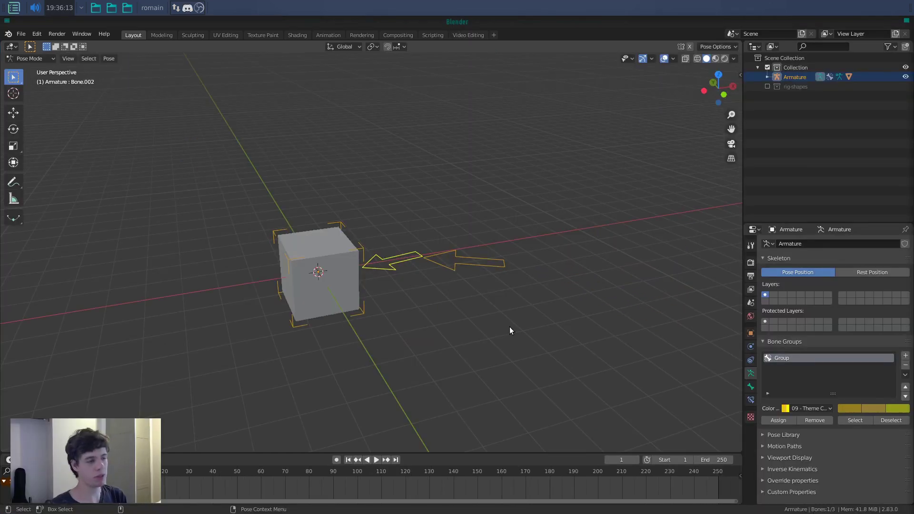
Step: Select the outer arrow bone, Bone.001, check it in Edit Mode, and try rotating it about Z in Pose Mode
scroll(523, 294, "up", 3)
middle_click_drag(479, 289, 487, 298)
left_click(510, 284)
key("Tab")
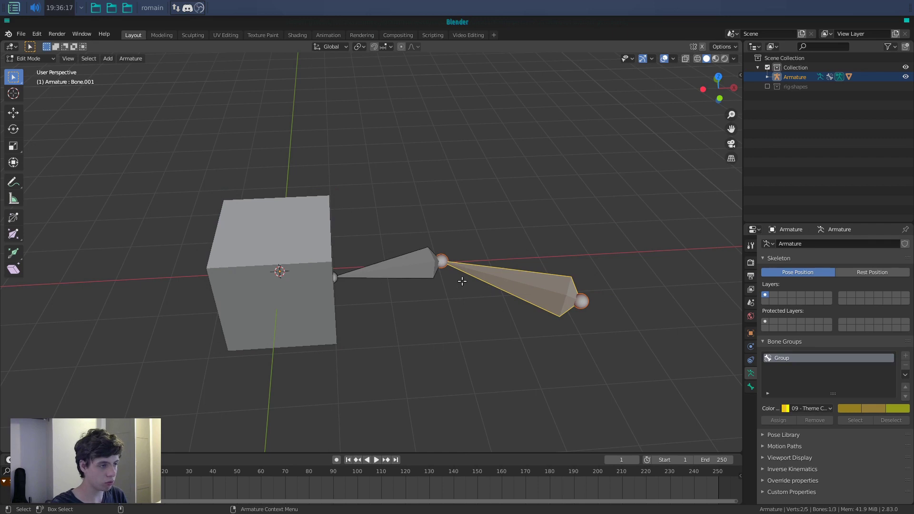
key("Tab")
key("r")
key("z")
right_click(538, 258)
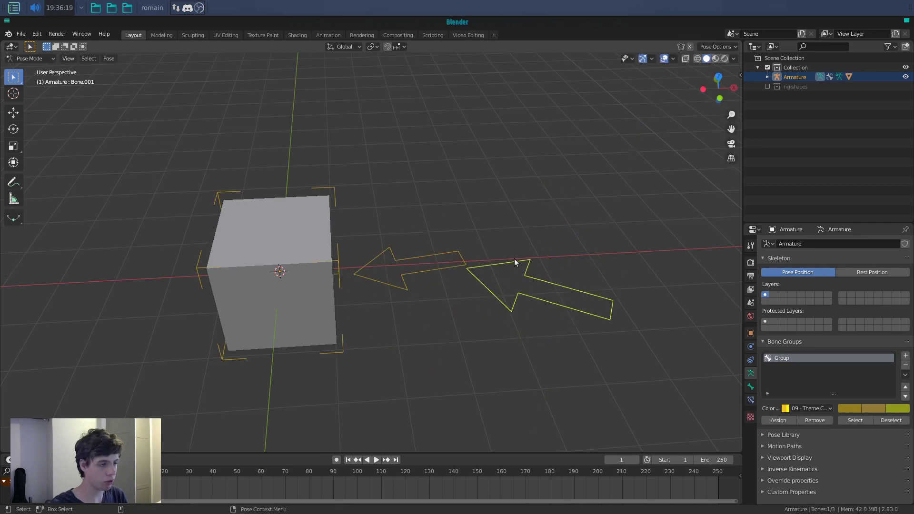
Step: Try rotating Bone.002, the arrow bone next to the cube
left_click(463, 258)
key("r")
right_click(367, 285)
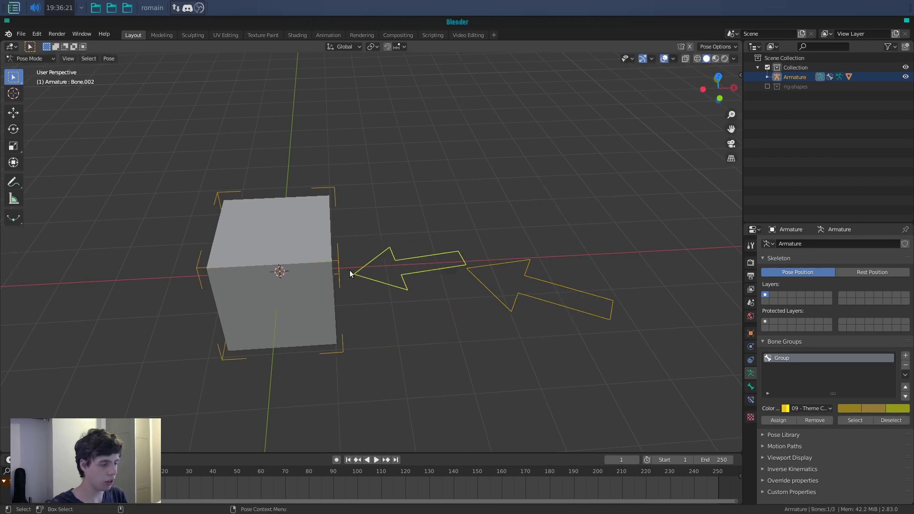
Step: Examine the bones around the cube in Edit Mode from several angles, switching X-ray on and off
key("Tab")
middle_click_drag(338, 271, 306, 274)
key("alt+z")
key("alt+z")
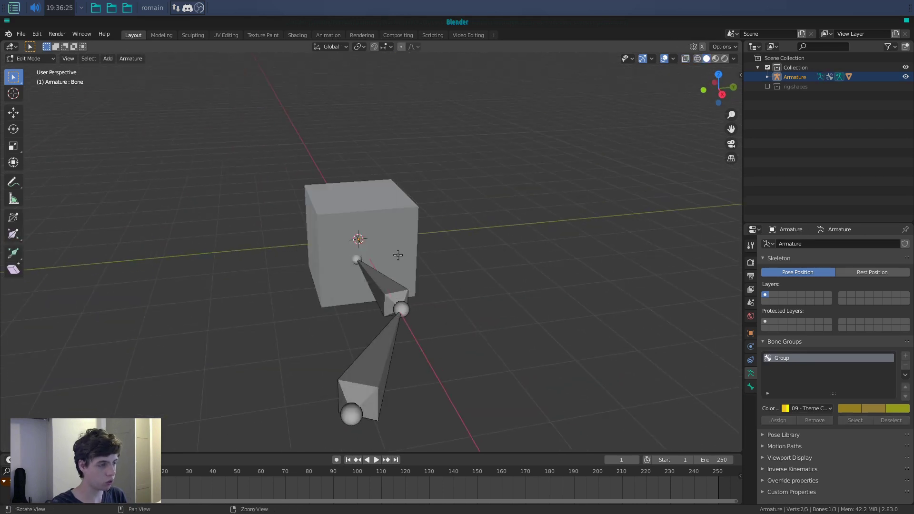
middle_click_drag(517, 246, 424, 253)
Step: Return to Pose Mode, select the bone that frames the cube, and try moving and rotating it
key("ctrl+Tab")
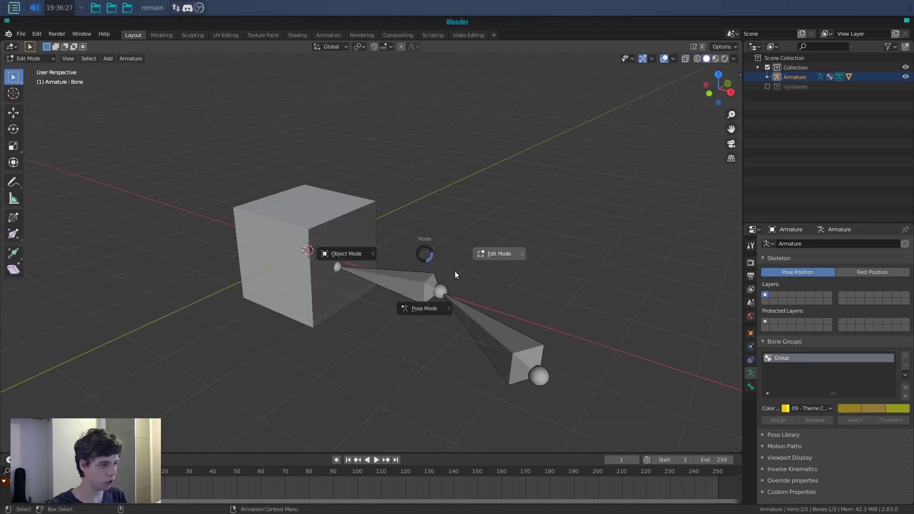
left_click(418, 296)
middle_click_drag(371, 280, 388, 288)
key("g")
right_click(353, 253)
key("r")
right_click(350, 215)
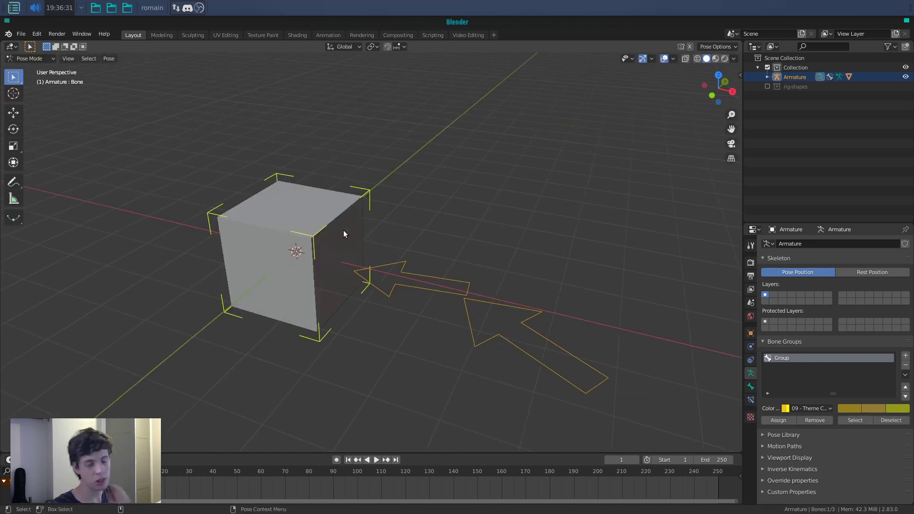
Step: Switch the armature back to Edit Mode and bring up the viewport shading choices
scroll(345, 229, "down", 4)
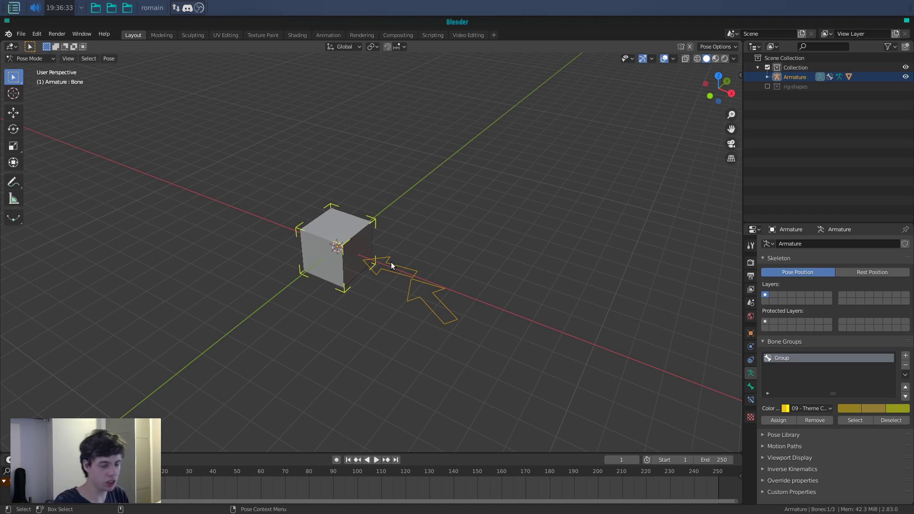
middle_click_drag(397, 273, 399, 299)
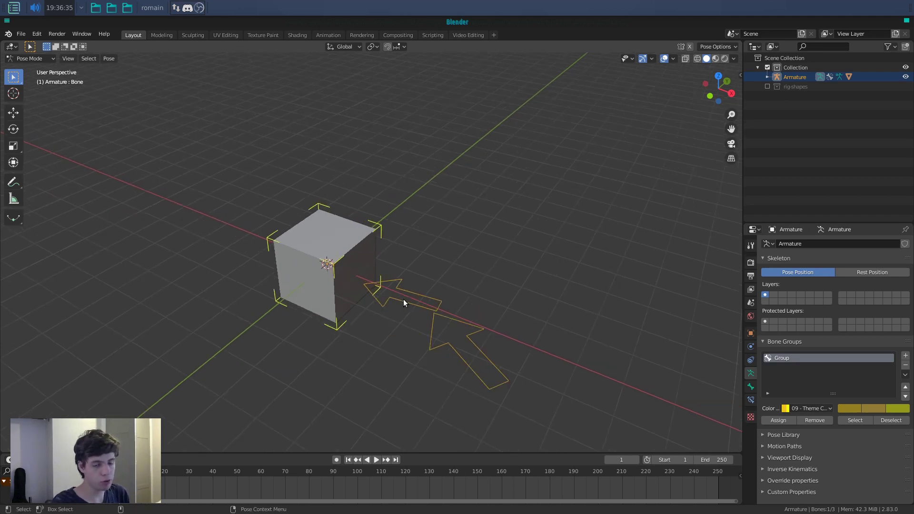
key("Tab")
key("z")
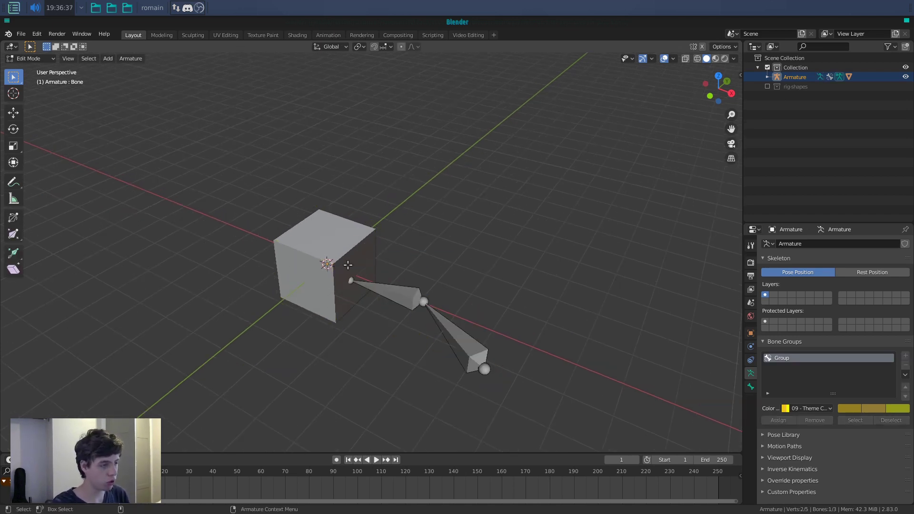
Step: Parent the cube's bone to the arm bone nearest the cube, keeping its offset
key("z")
left_click(405, 296, "shift")
key("ctrl+p")
left_click(405, 298)
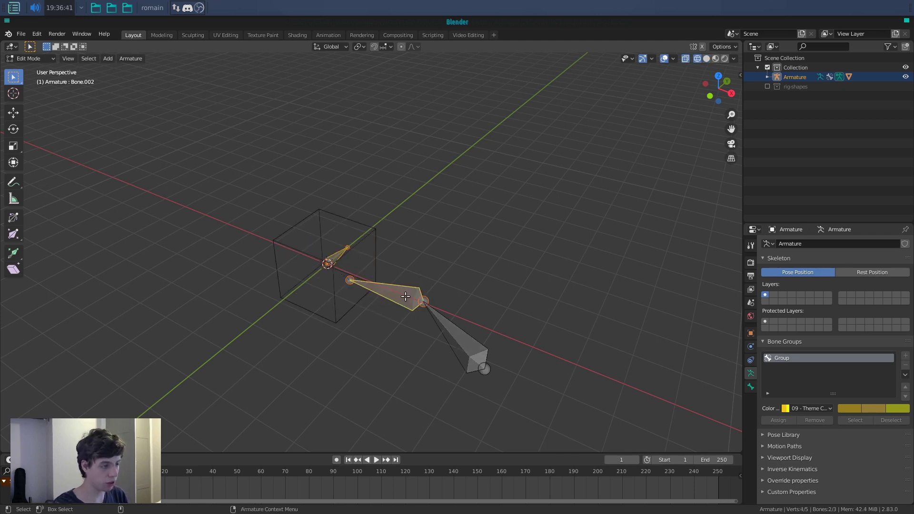
Step: Switch the armature to Pose Mode with solid shading and rotate the arm bone nearest the cube about the global Z axis
key("ctrl+Tab")
key("z")
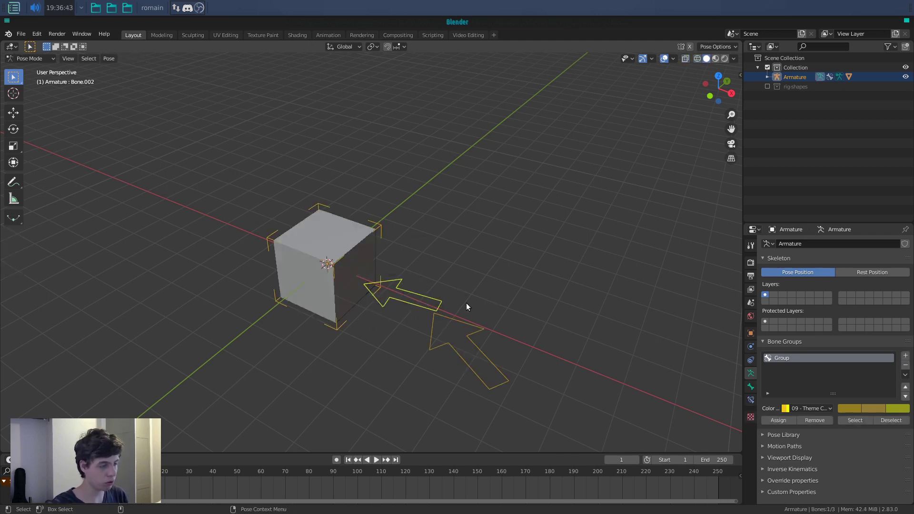
key("r")
key("z")
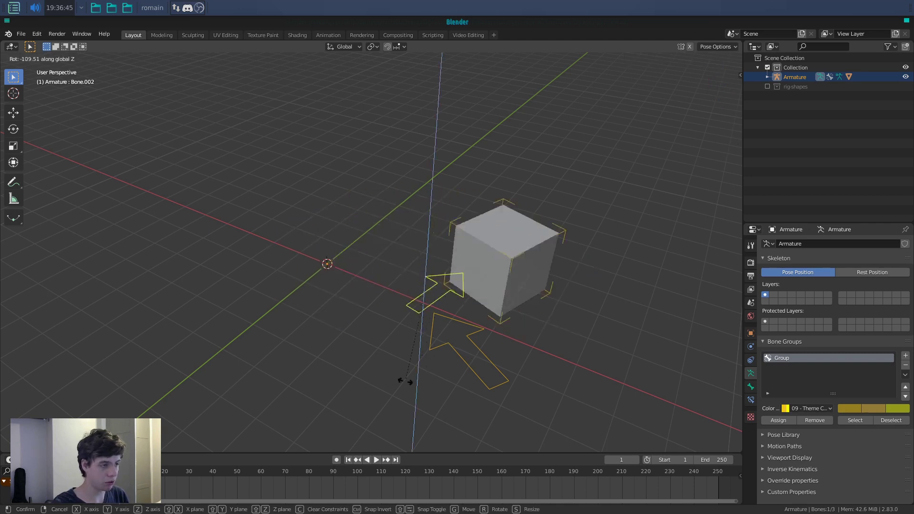
left_click(430, 354)
key("ctrl+z")
key("ctrl+z")
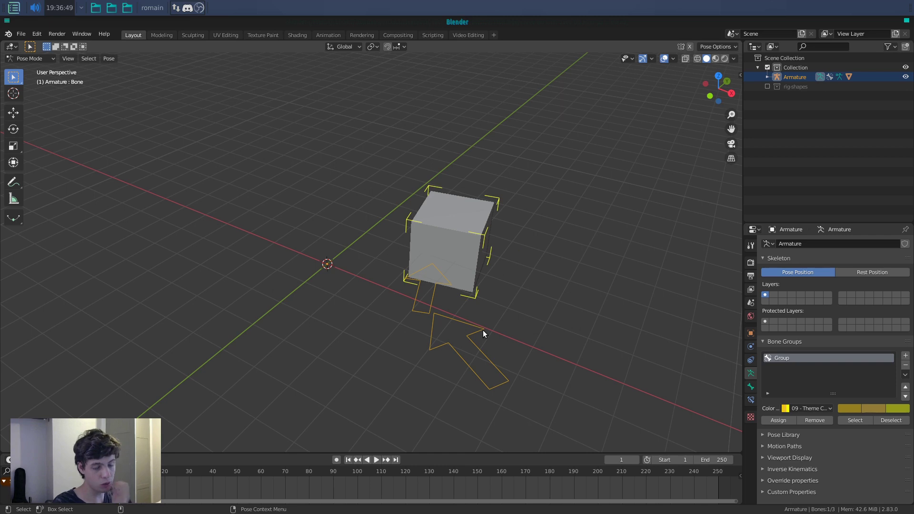
Step: Rotate the arm bone nearest the cube about global Z again to swing the cube back toward the origin
left_click(434, 299)
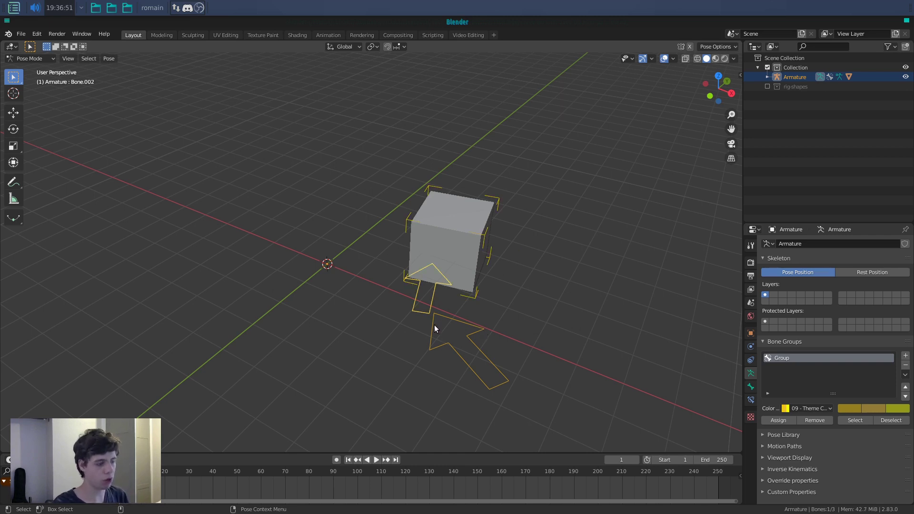
key("r")
key("z")
left_click(458, 266)
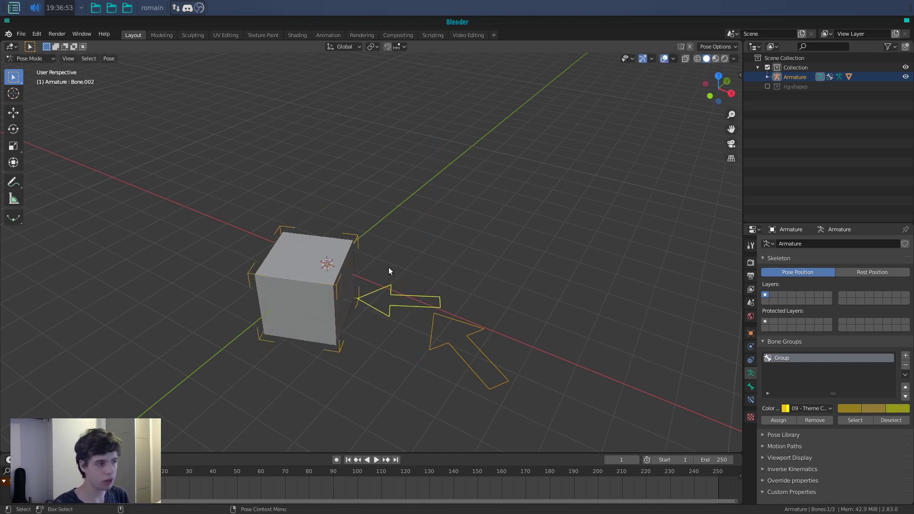
Step: Rotate the outer arm bone freely from a low side view to raise the arm and cube, and select the cube's bone
middle_click_drag(432, 247, 464, 283)
key("r")
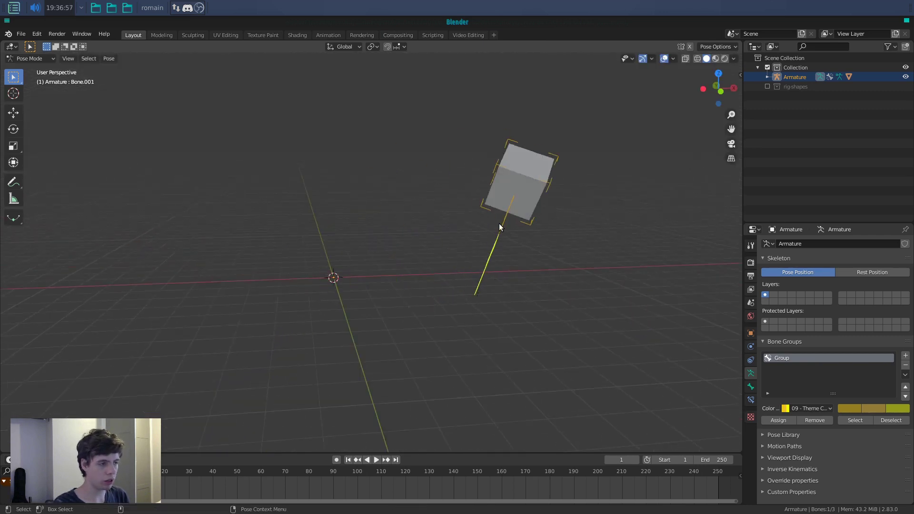
left_click(518, 223)
left_click_drag(531, 220, 442, 240, "alt")
left_click(471, 200)
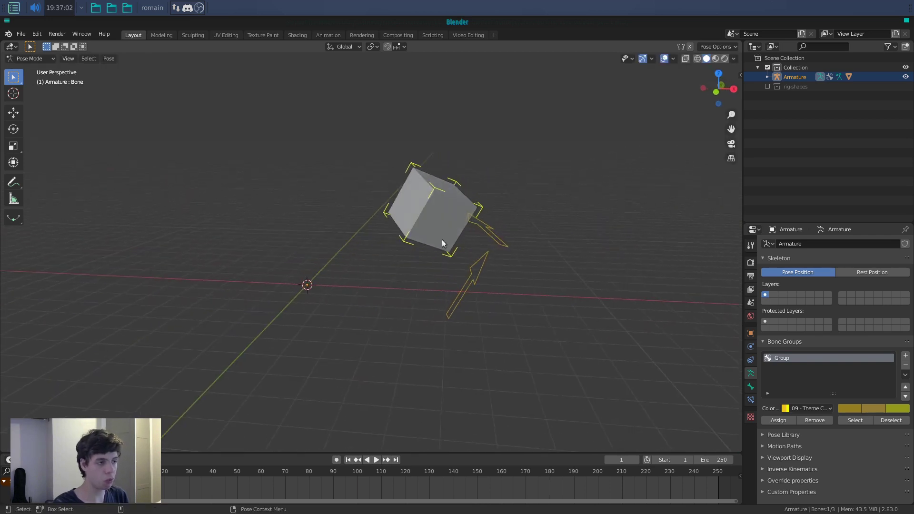
Step: Reset the location and rotation of all the armature's bones
key("a")
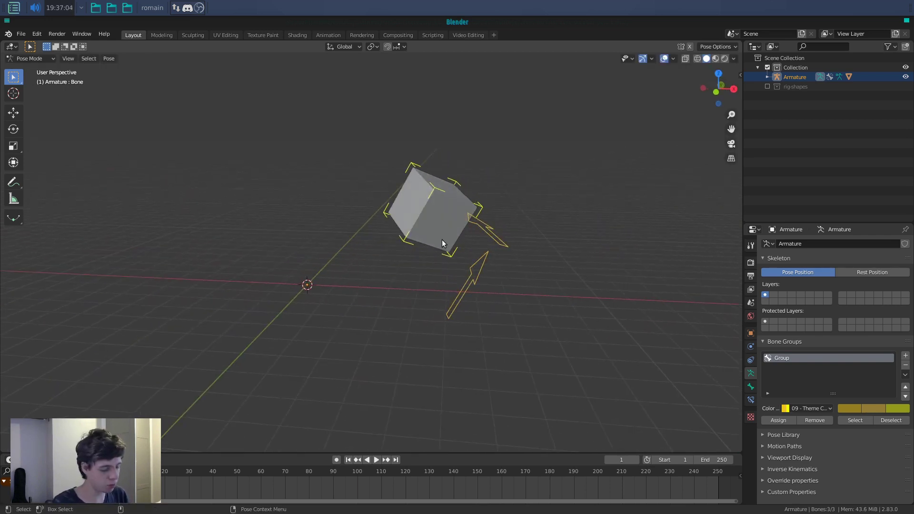
key("alt+g")
key("alt+r")
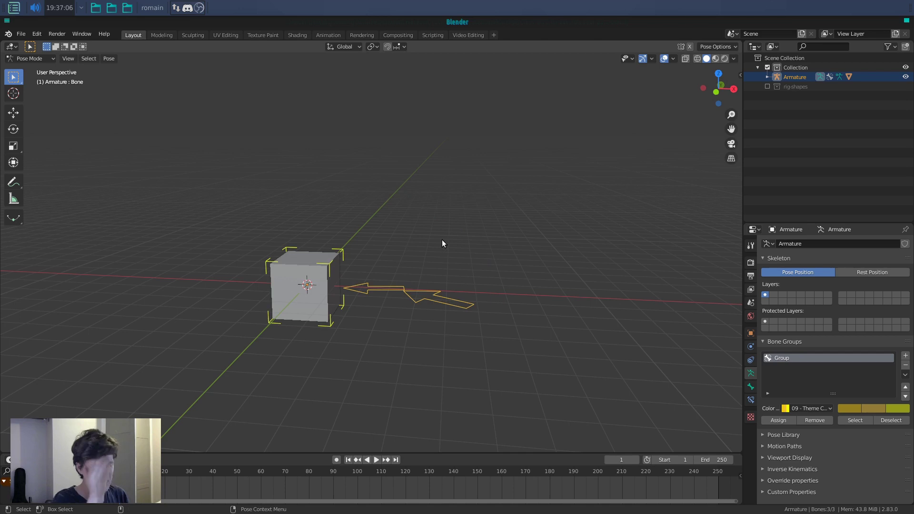
Step: Clear the parent of the cube's bone in Edit Mode, using wireframe shading to reach it inside the cube
key("alt+a")
key("Tab")
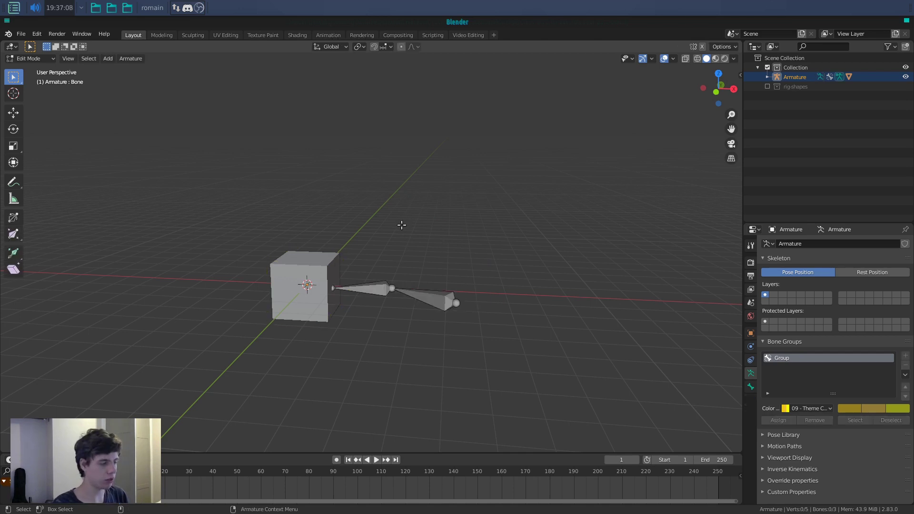
left_click_drag(411, 222, 370, 249, "alt")
key("a")
key("alt+a")
key("z")
key("Escape")
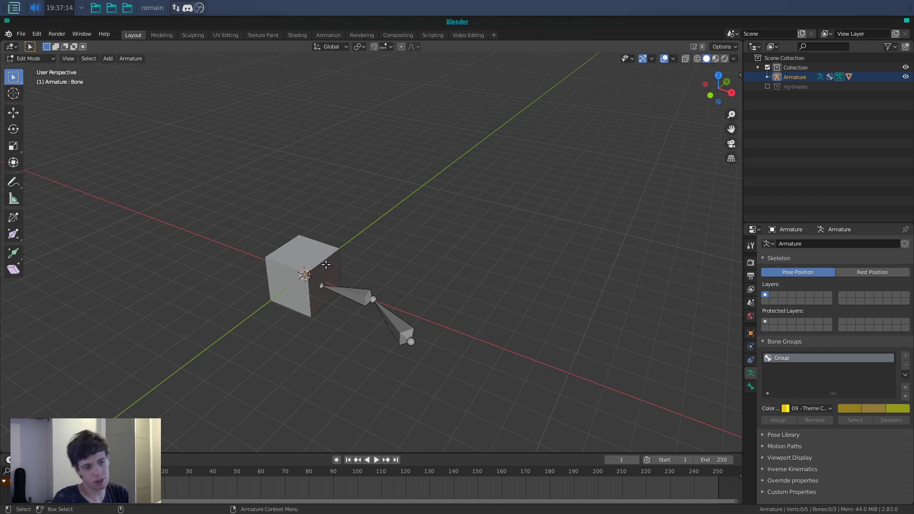
scroll(333, 265, "up", 2)
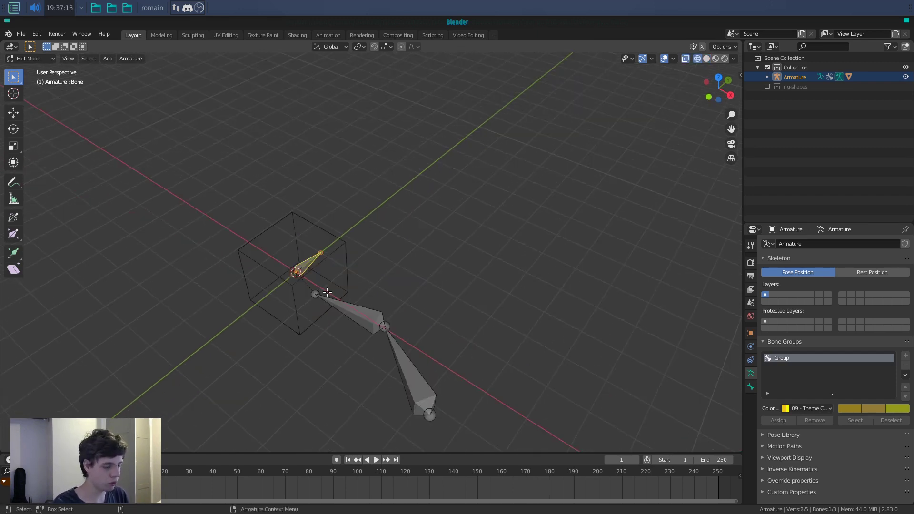
key("alt+p")
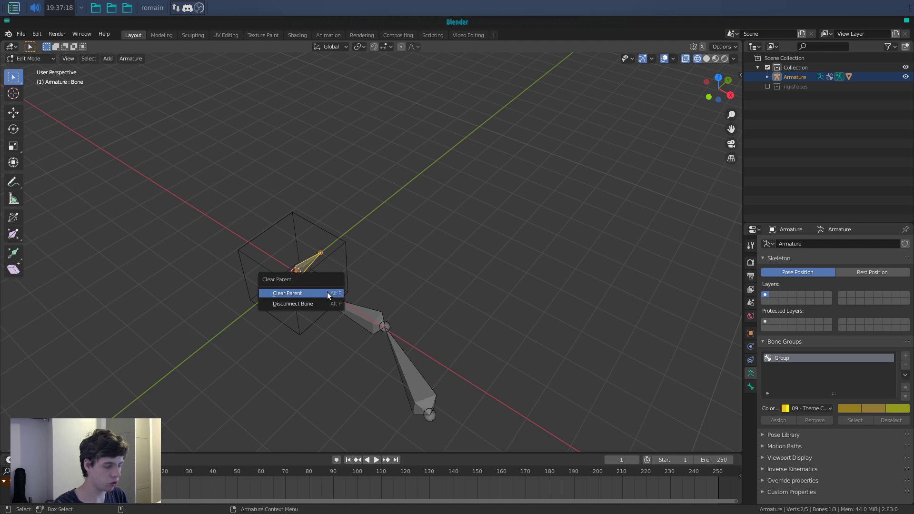
left_click(293, 294)
Step: In Pose Mode with solid shading, add a Child Of constraint to the cube's bone, targeting the arm bone nearest the cube
key("shift+z")
key("ctrl+Tab")
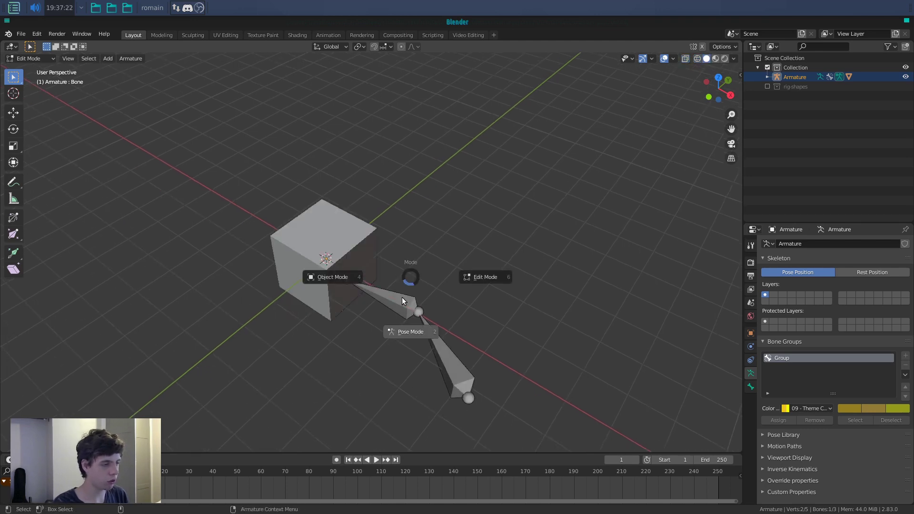
left_click(402, 298)
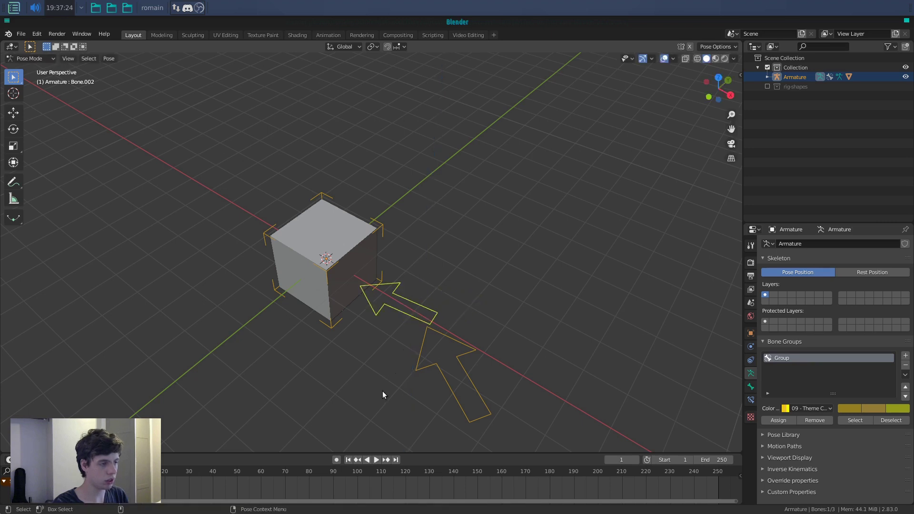
middle_click_drag(392, 360, 375, 231)
left_click(376, 231)
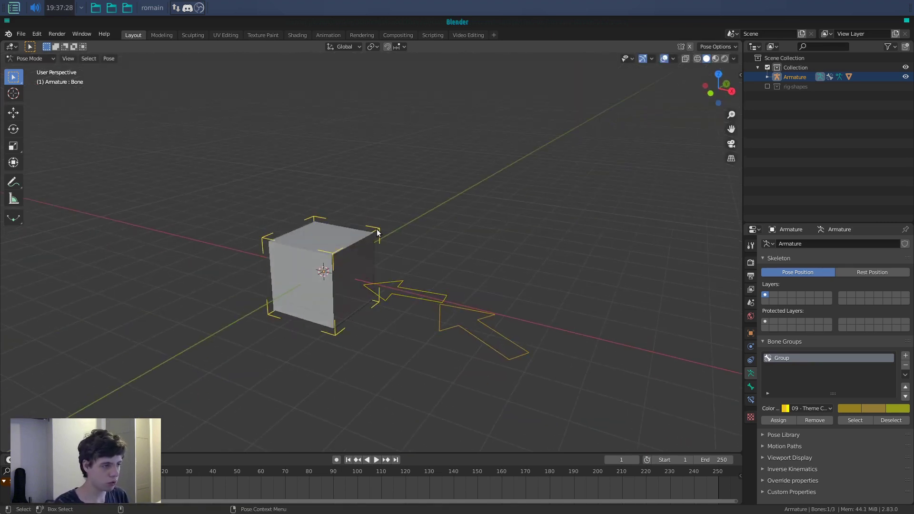
left_click(412, 298)
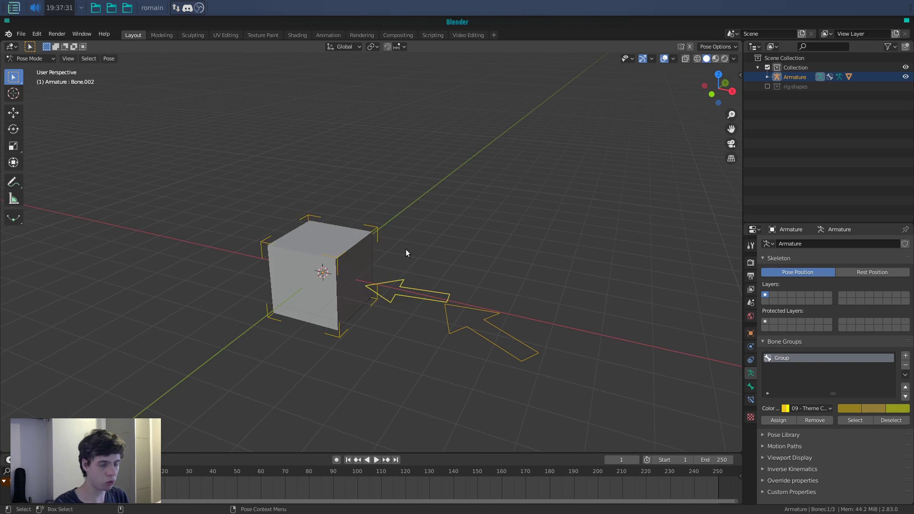
left_click(375, 226, "shift")
key("shift+ctrl+c")
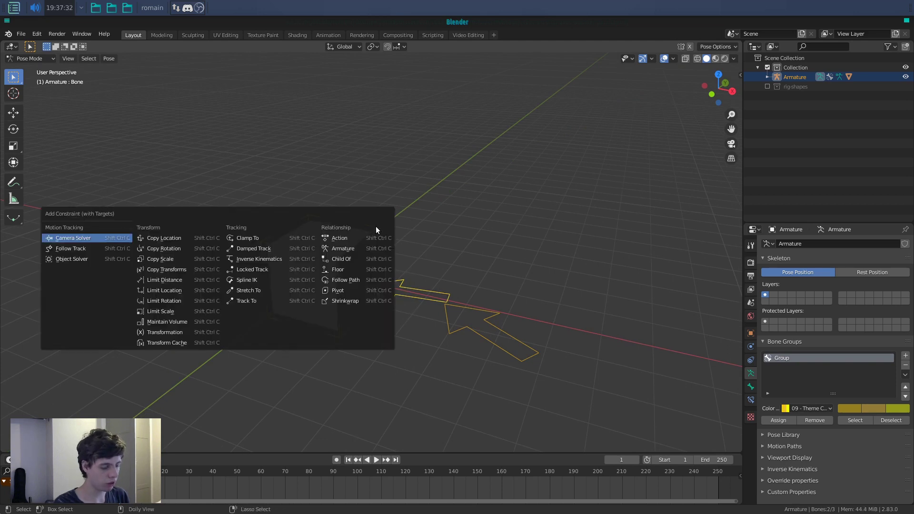
left_click(344, 258)
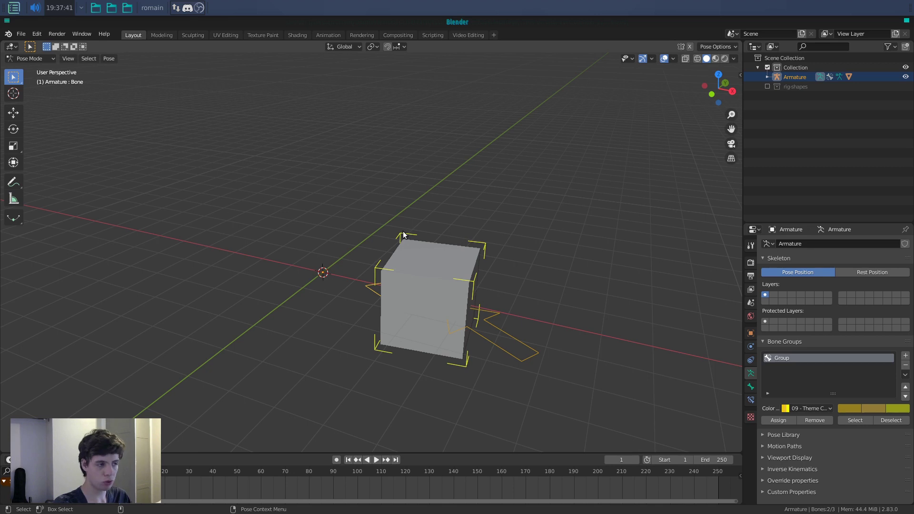
Step: Set the inverse of the Child Of constraint on the cube's bone
left_click(750, 387)
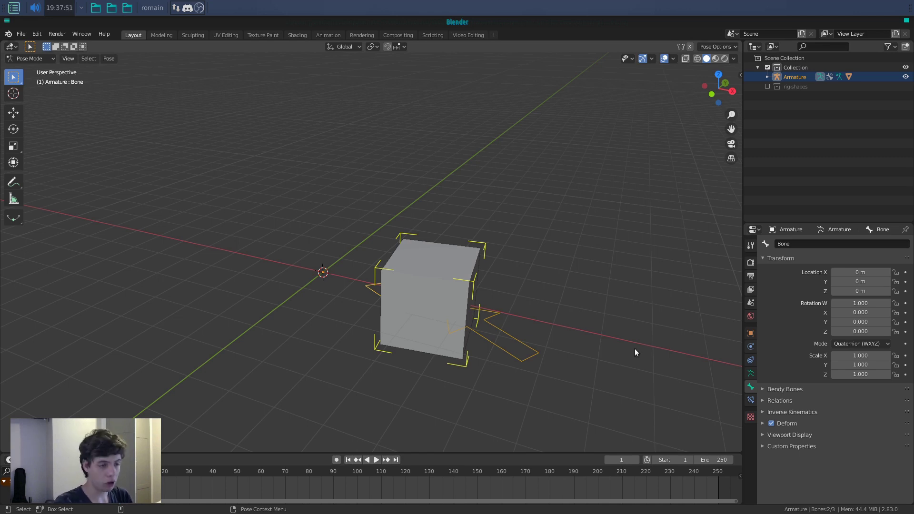
left_click(751, 373)
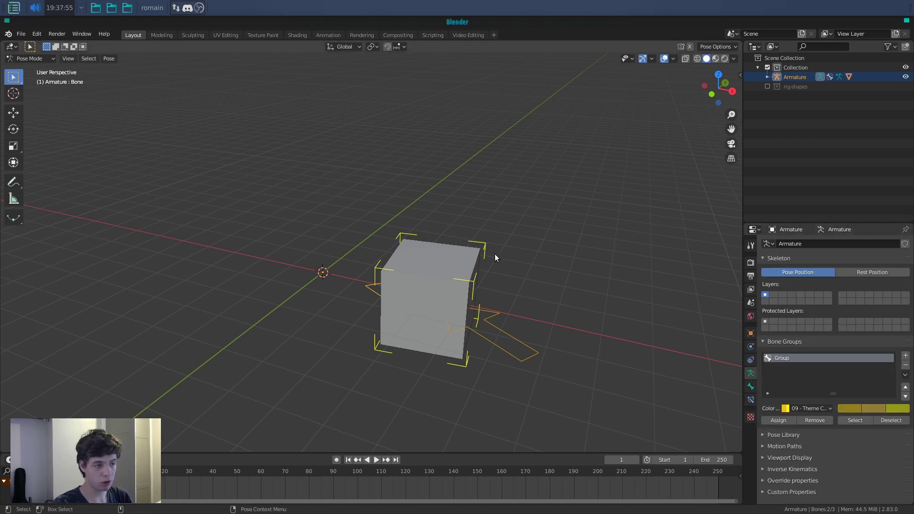
left_click(751, 399)
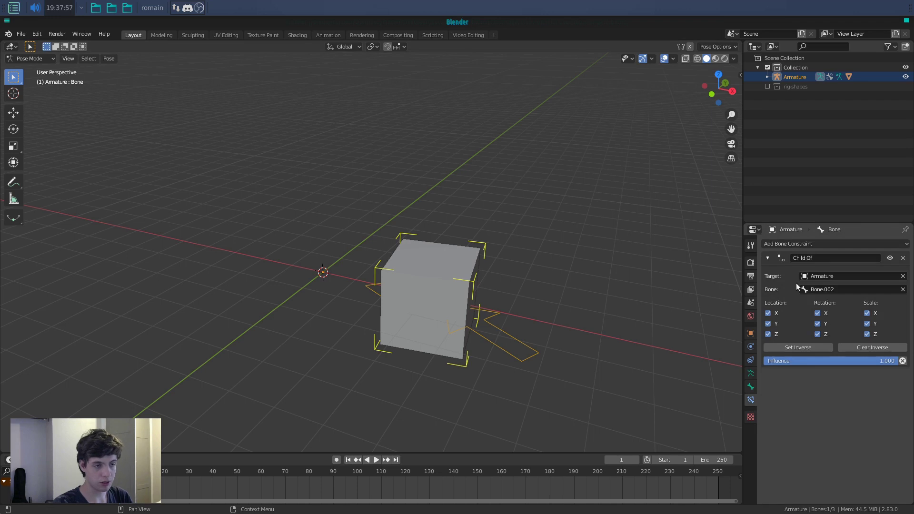
left_click(824, 345)
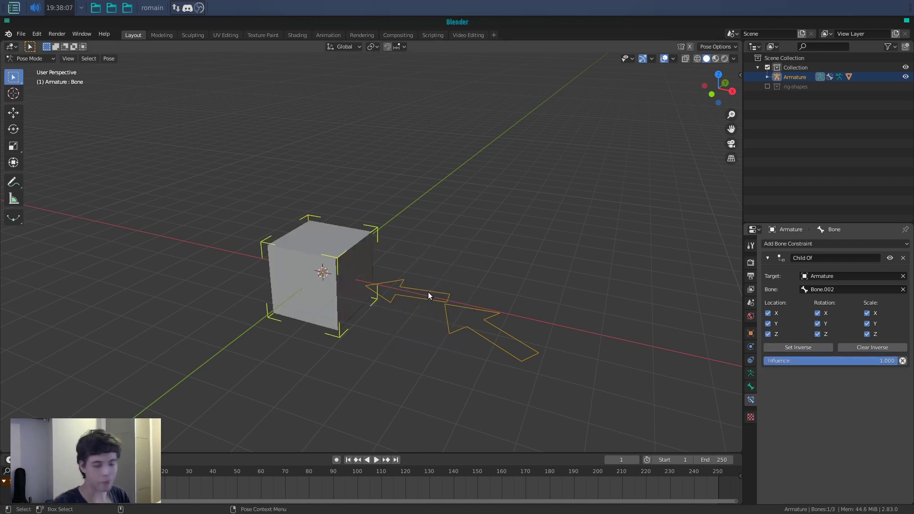
Step: Set the Child Of constraint's influence to 0 on the cube's bone
middle_click_drag(408, 294, 429, 339)
middle_click_drag(420, 315, 375, 309)
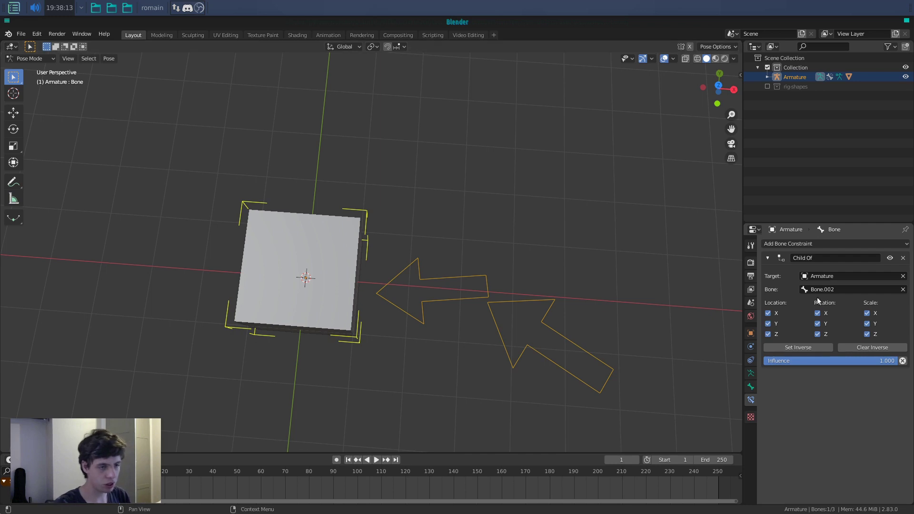
left_click_drag(854, 360, 765, 360)
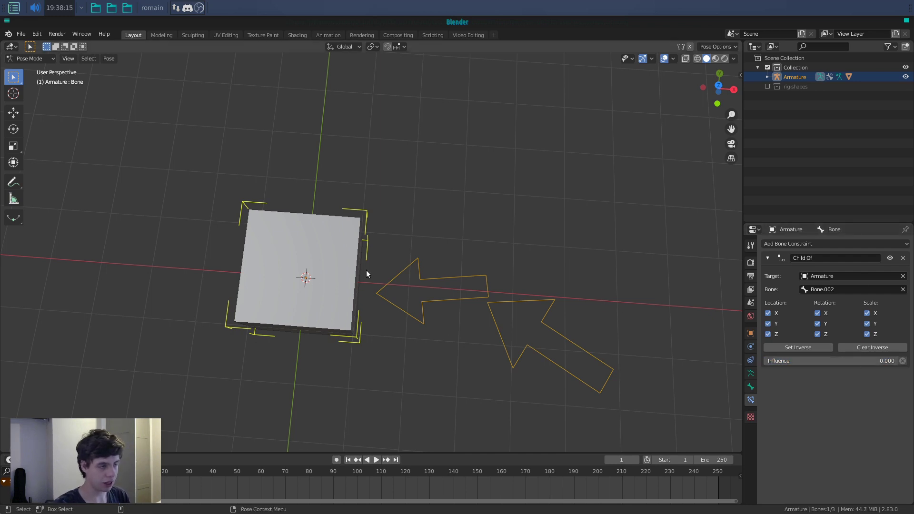
Step: Rotate the outer arm bone freely while viewing the rig from above
left_click(490, 312)
key("r")
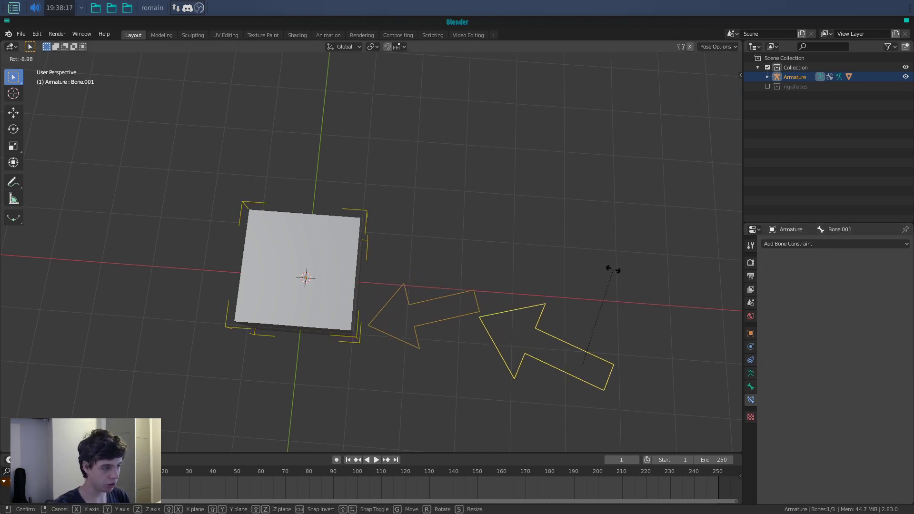
left_click(507, 295)
Step: Move the cube's bone about 0.2 m toward the arm
middle_click_drag(472, 293, 362, 371)
left_click(392, 338, "shift")
key("g")
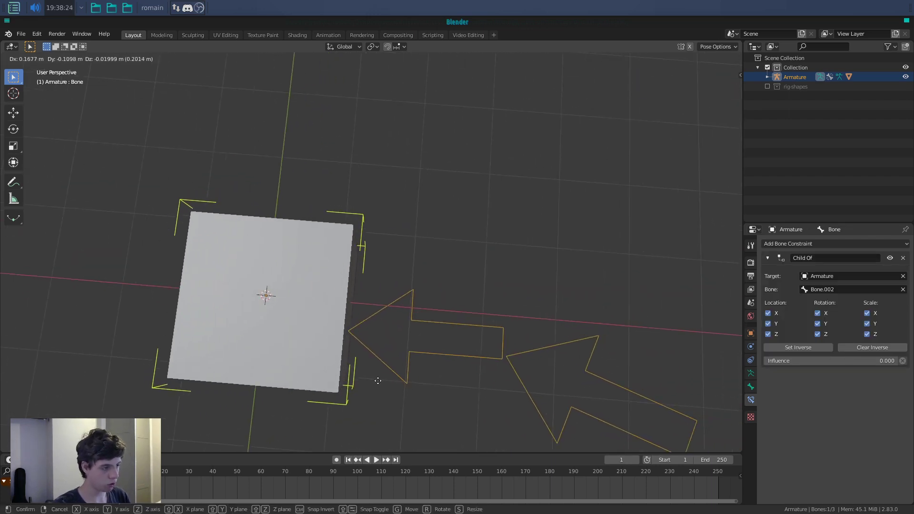
left_click(379, 381)
Step: Set the Child Of influence to 1 and set the constraint's inverse again for the new pose
middle_click_drag(378, 380, 373, 358)
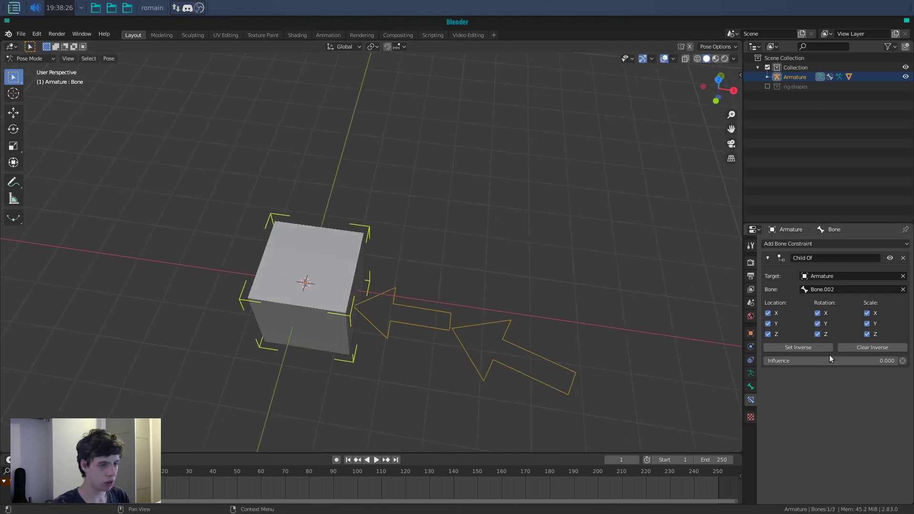
left_click_drag(769, 359, 900, 360)
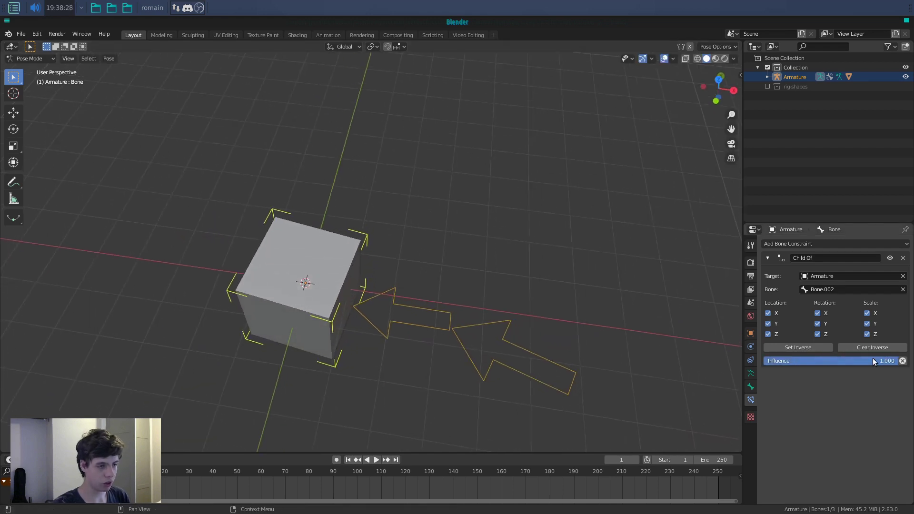
left_click(825, 349)
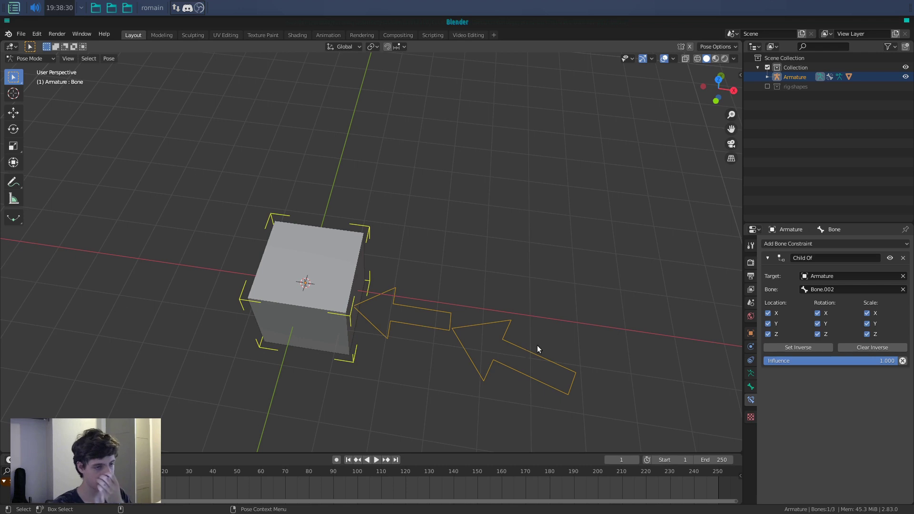
Step: Rotate the arm bone nearest the cube about the global Z axis to swing the constrained cube toward the front
middle_click_drag(410, 302, 441, 269)
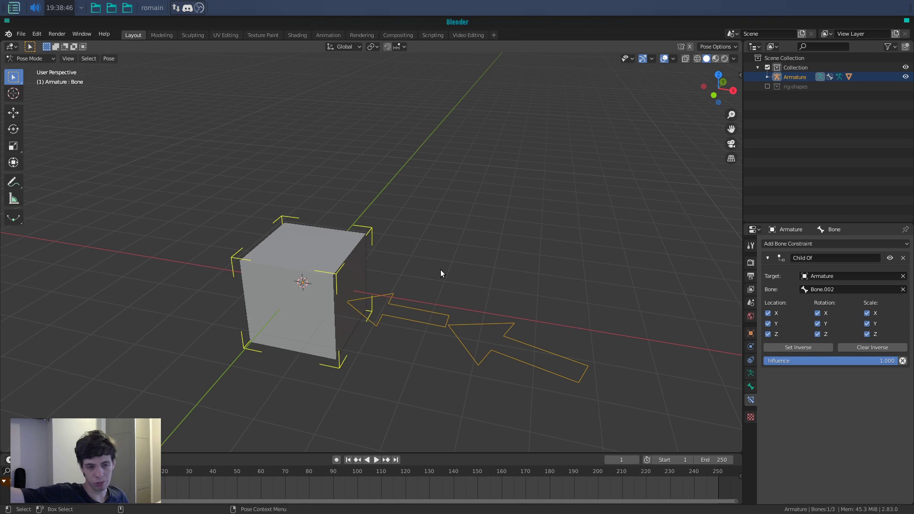
middle_click_drag(452, 266, 500, 278)
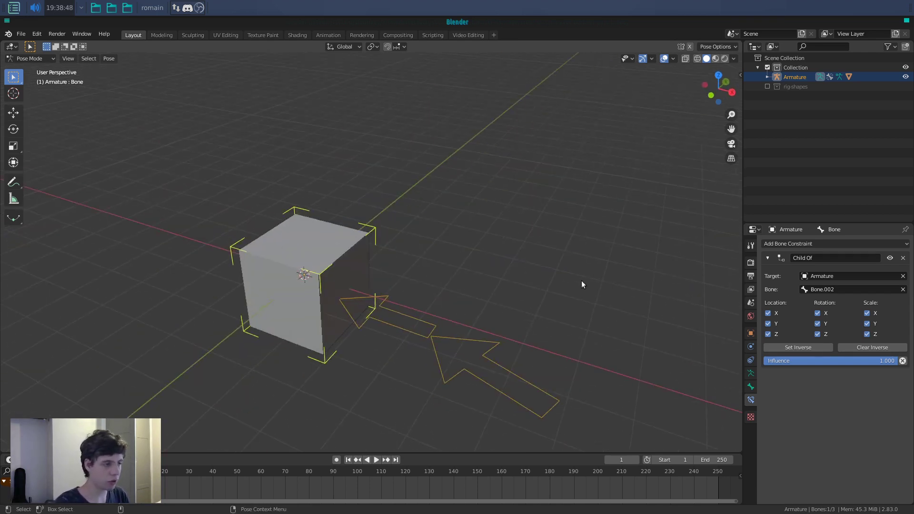
left_click(404, 315)
key("r")
key("z")
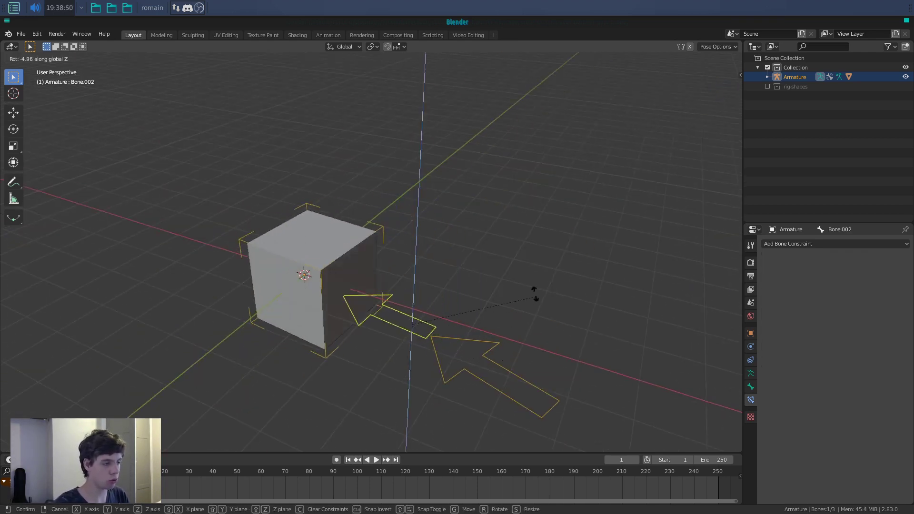
left_click(460, 316)
Step: Rotate the arm bone farther from the cube about the global Z axis, keeping the current rotation of the nearest arm bone
left_click(527, 337)
key("r")
key("z")
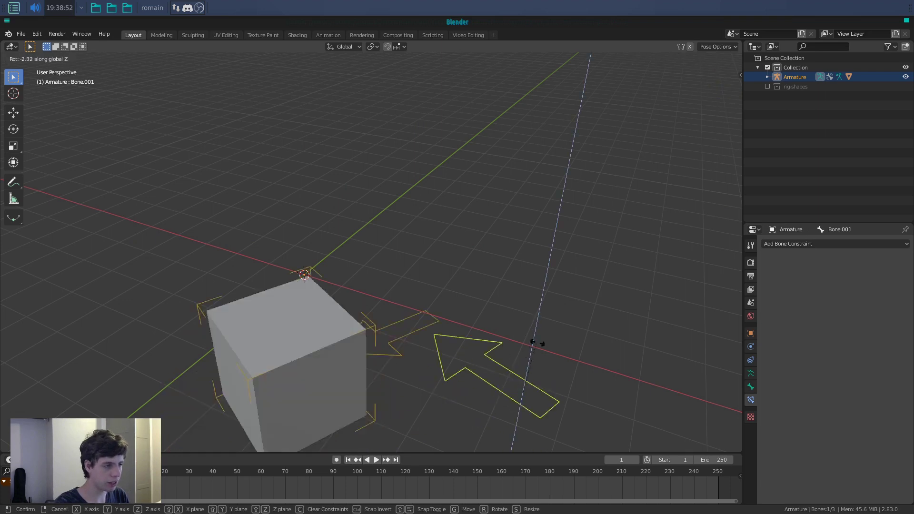
left_click(533, 350)
Step: Select the cube's bone and vary its Child Of influence between 0 and 1, ending at 0
left_click(419, 275)
left_click_drag(845, 362, 764, 362)
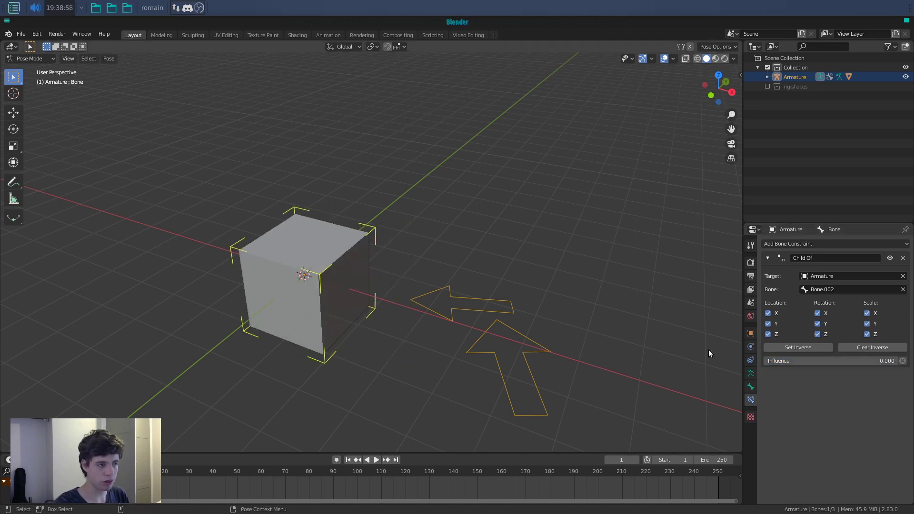
left_click_drag(843, 363, 895, 362)
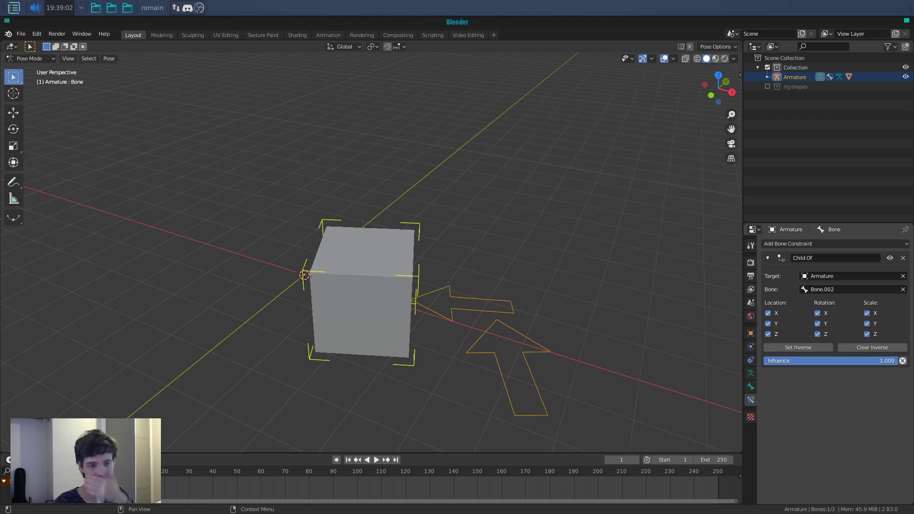
left_click_drag(895, 362, 765, 362)
key("g")
right_click(363, 281)
key("r")
right_click(370, 336)
Step: Rotate the arm bone farther from the cube about the global Z axis so it points back toward the cube
middle_click_drag(370, 336, 387, 351)
left_click(497, 315)
middle_click_drag(458, 289, 479, 322)
key("r")
key("z")
left_click(500, 258)
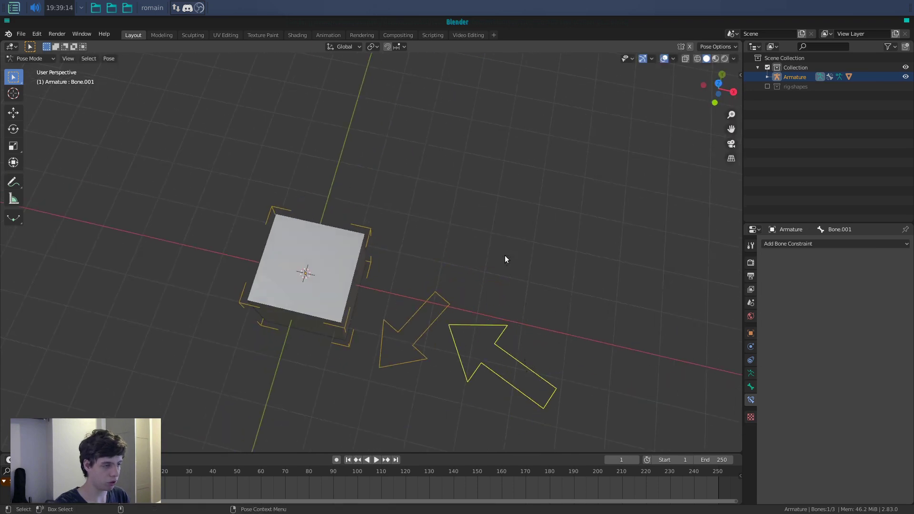
Step: Turn the arm bone nearest the cube to point at it, and set the cube bone's Child Of influence to 1
left_click(431, 294)
left_click(359, 317)
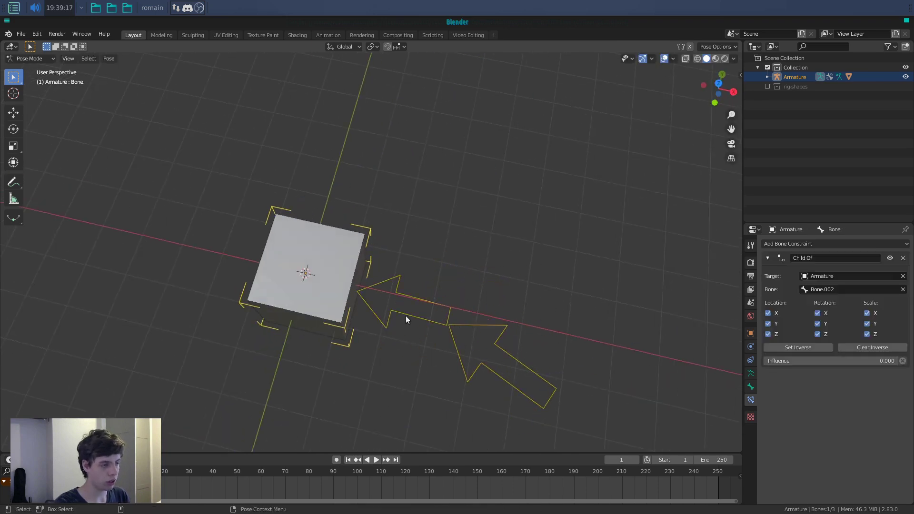
left_click_drag(777, 360, 903, 361)
Step: Rotate the arm bone nearest the cube, and rotate the farther arm bone about the global Z axis to test the constraint
left_click(407, 301)
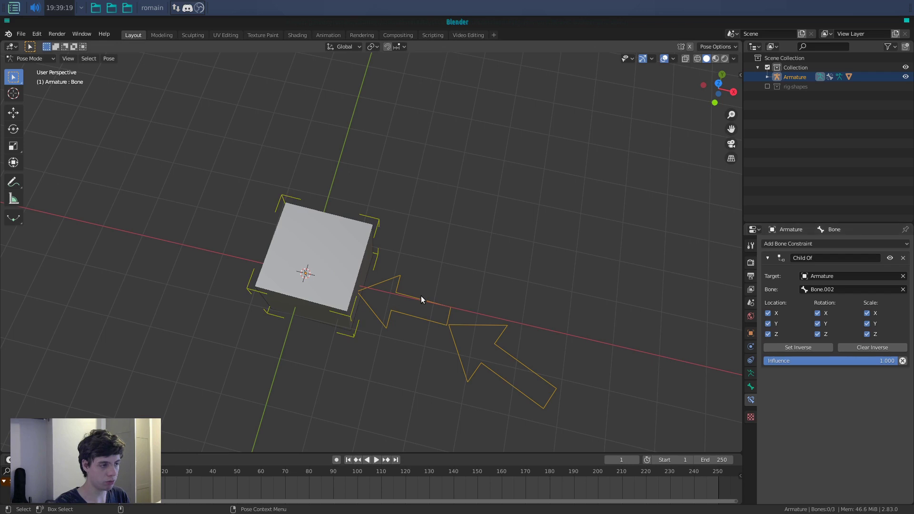
key("r")
left_click(478, 328)
left_click(499, 330)
key("r")
key("z")
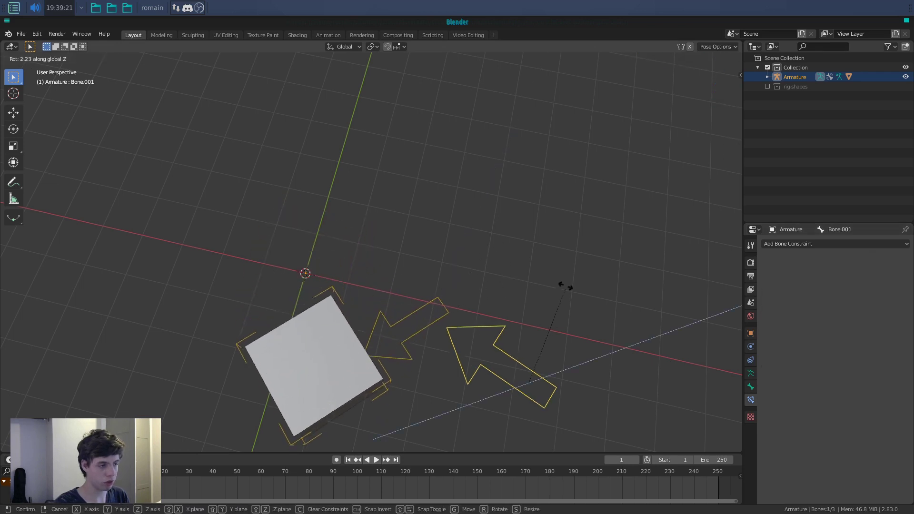
left_click(535, 230)
Step: Inspect the rig from another angle and rotate the farther arm bone about the global Z axis again
middle_click_drag(538, 304, 484, 284)
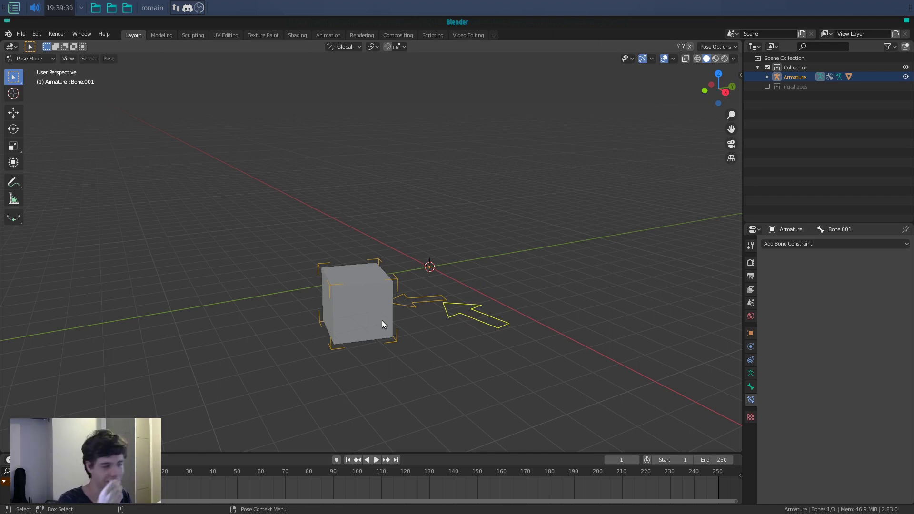
middle_click_drag(382, 286, 481, 345)
key("r")
key("z")
left_click(487, 367)
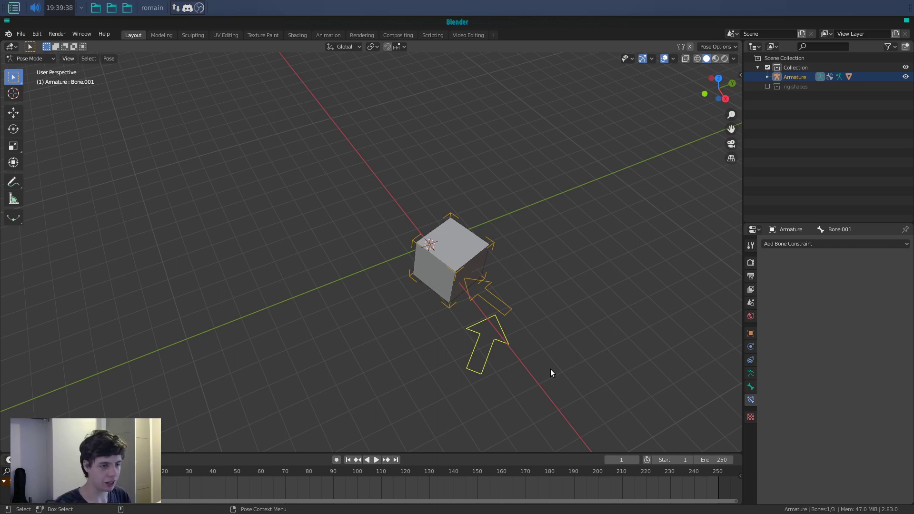
Step: Undo the test rotations of both arm bones
key("ctrl+z")
key("ctrl+z")
key("ctrl+z")
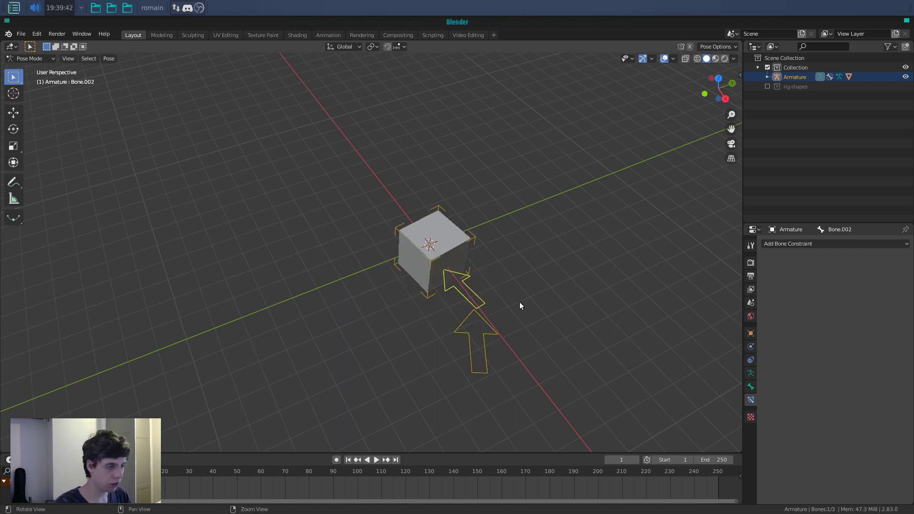
Step: Select the cube's bone and leave its Child Of influence at 1
middle_click_drag(519, 302, 391, 263, "shift")
scroll(432, 320, "up", 3)
left_click(398, 277)
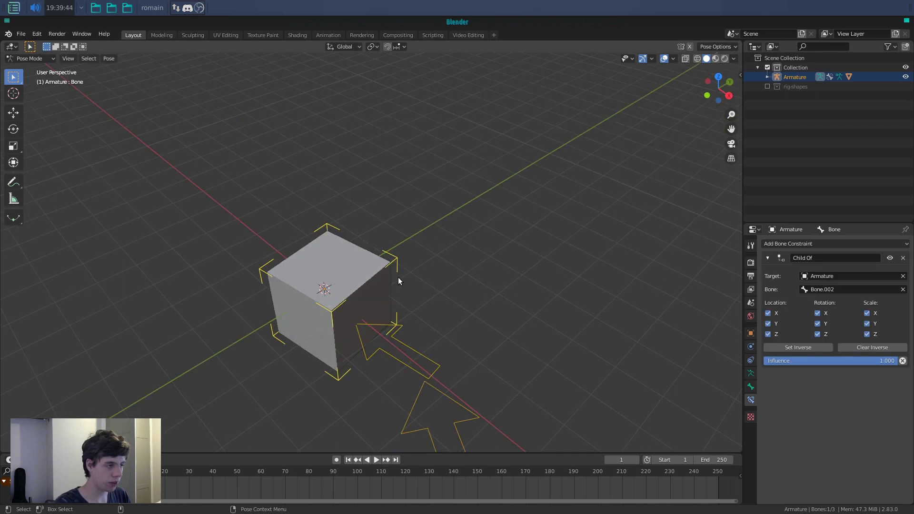
mouse_move(884, 361)
left_mouse_down()
mouse_move(752, 361)
mouse_move(891, 361)
left_mouse_up()
middle_click_drag(688, 372, 716, 335)
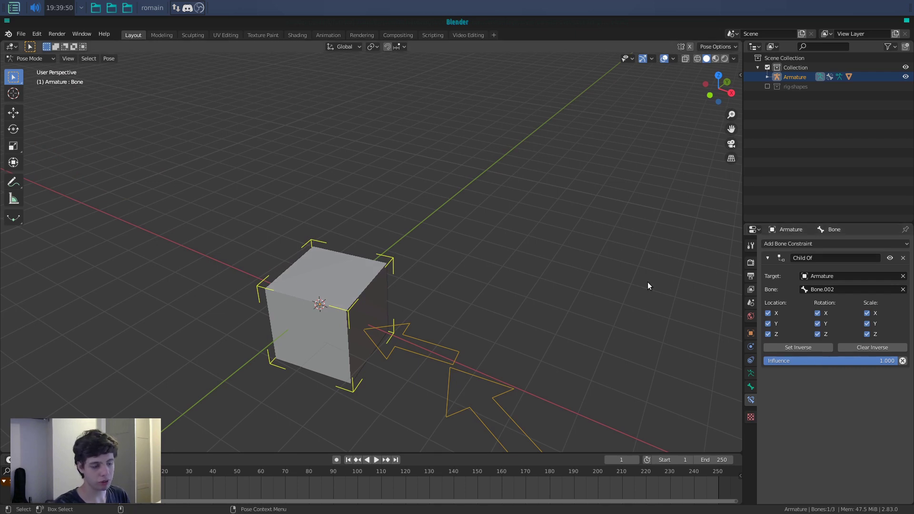
Step: Show the bone's transform values beside the viewport and add a custom property to the cube's bone
key("n")
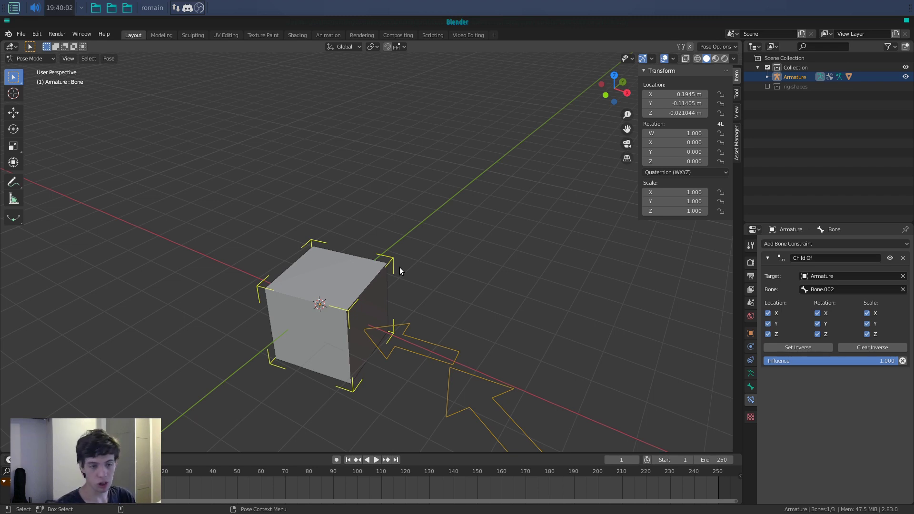
left_click(772, 257)
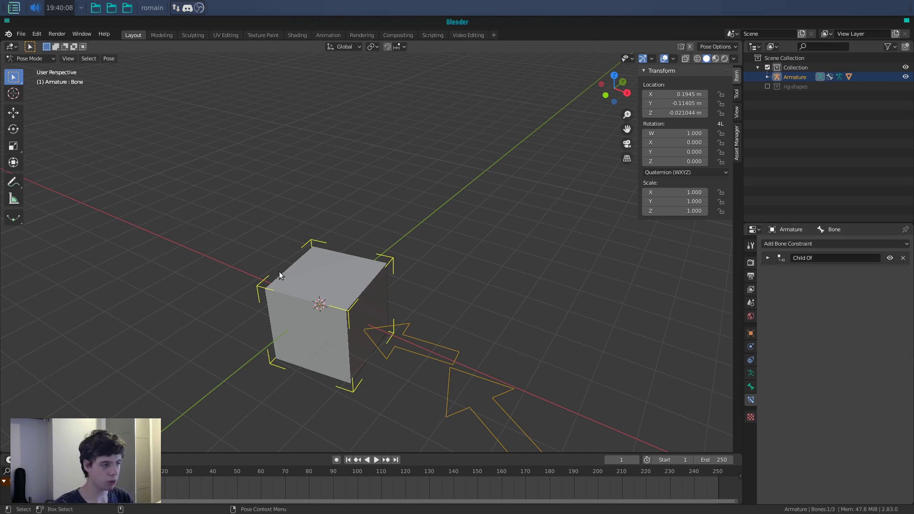
left_click(751, 387)
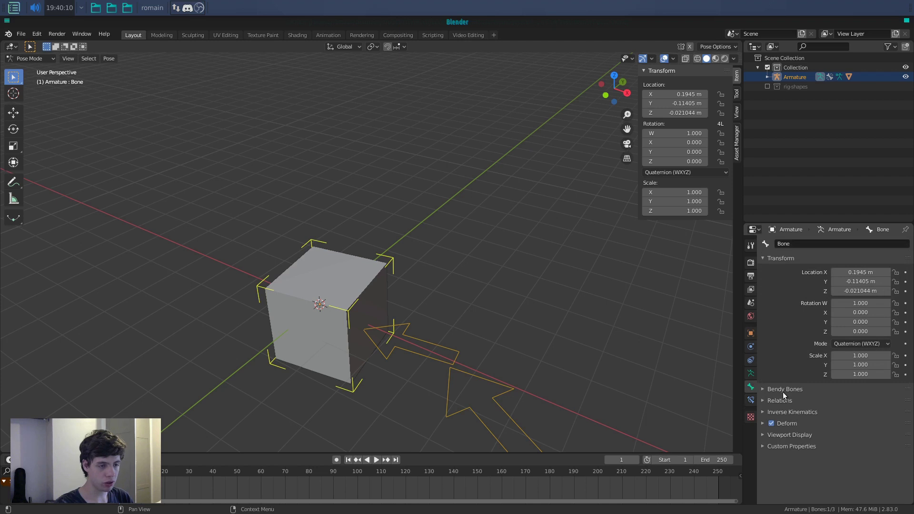
left_click(803, 448)
left_click(824, 459)
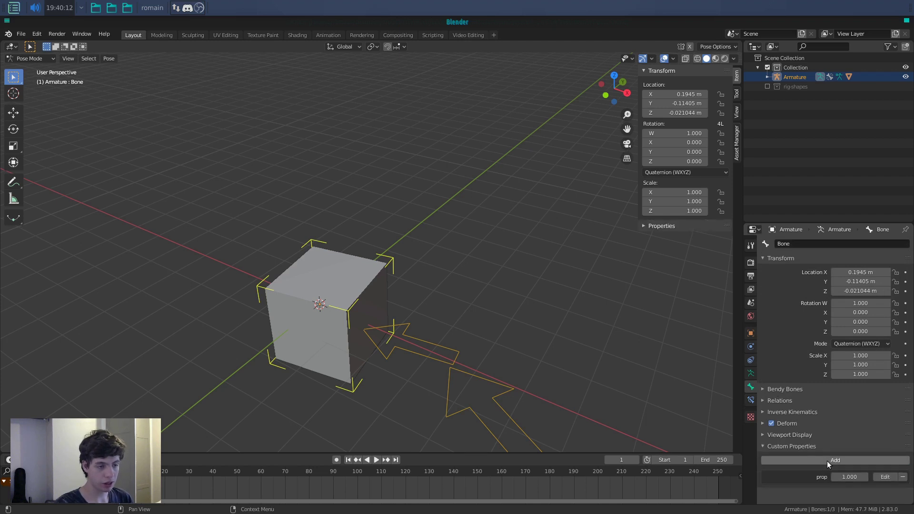
Step: Rename the new custom property as Child, keeping its range from 0 to 1
left_click(843, 477)
left_click(884, 477)
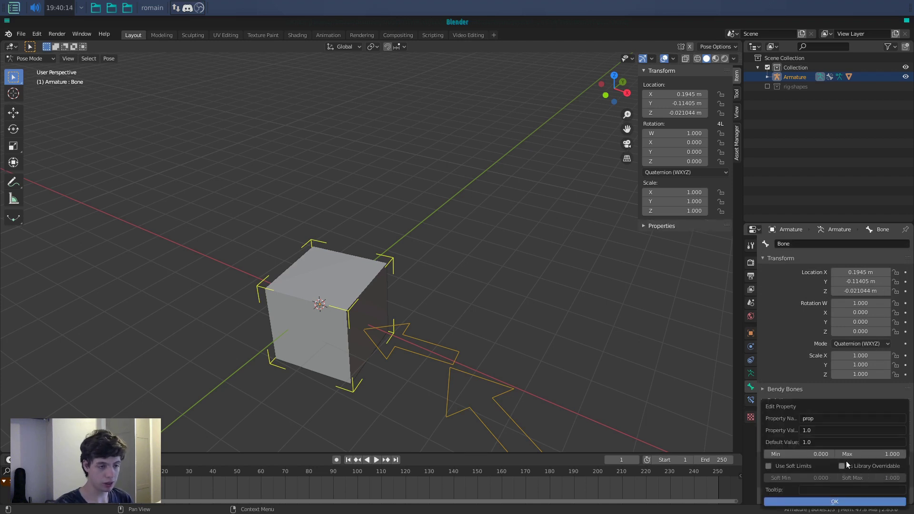
left_click(824, 419)
type("Child")
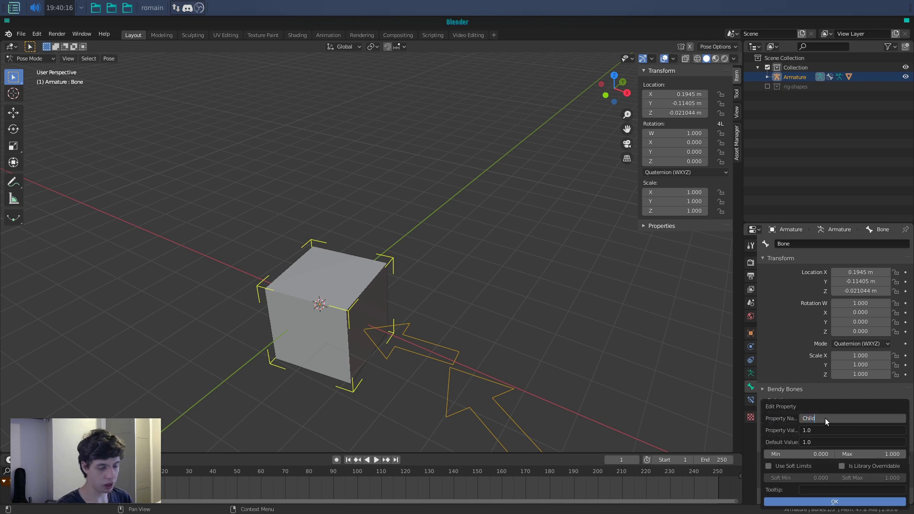
key("Return")
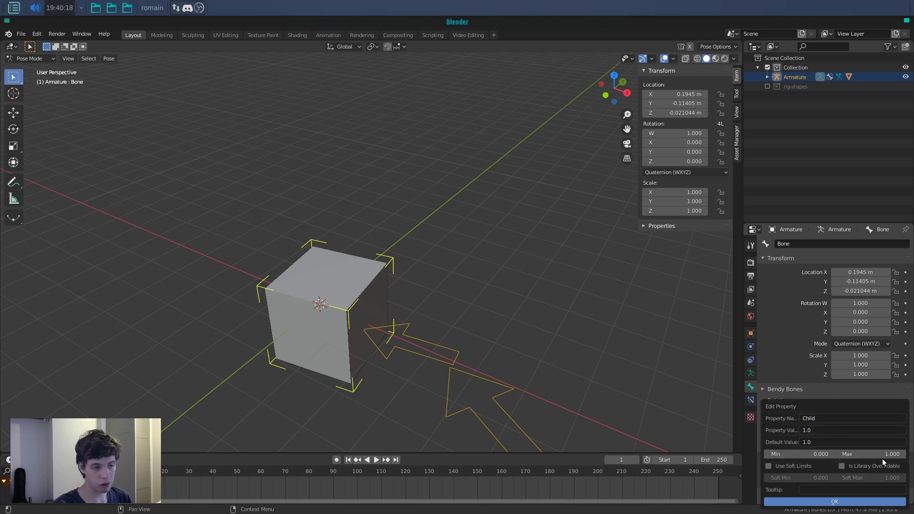
left_click(834, 501)
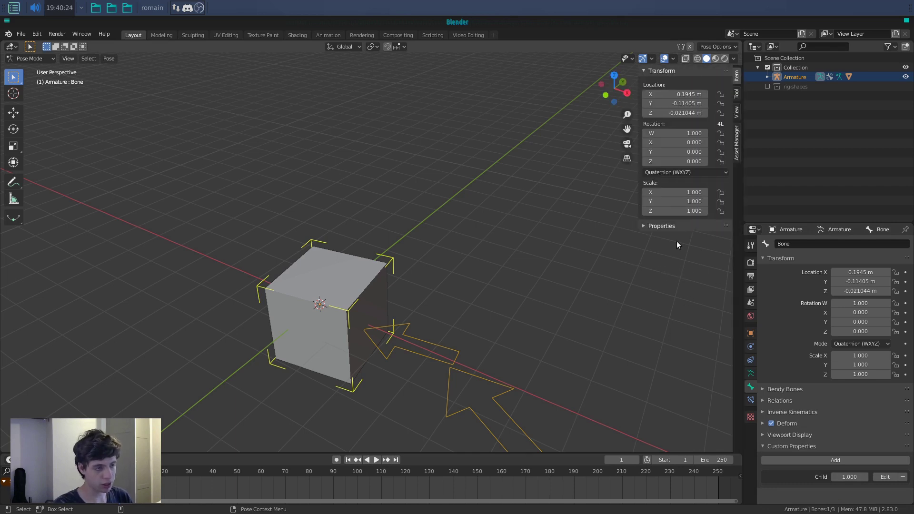
Step: Reveal the bone's custom properties beside the viewport and try the Child value at 0 and back at 1
left_click(676, 226)
mouse_move(684, 244)
left_mouse_down()
mouse_move(666, 244)
mouse_move(686, 245)
left_mouse_up()
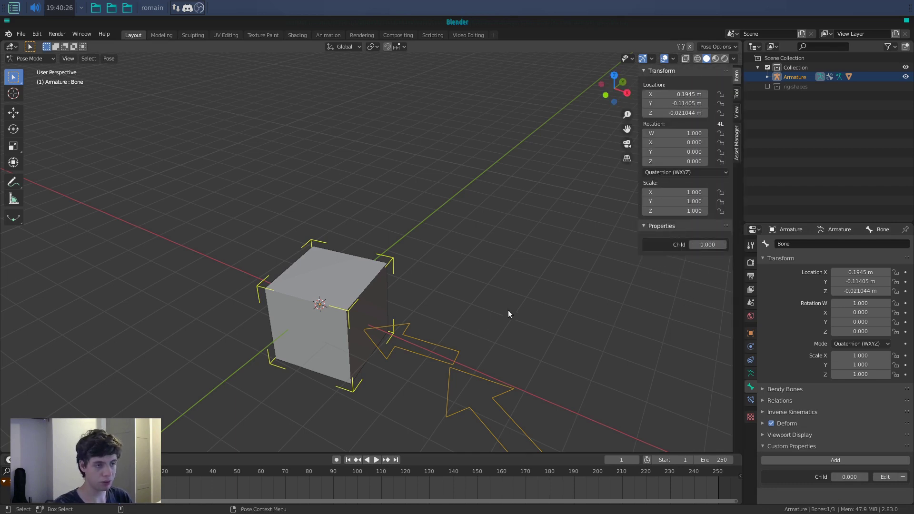
left_click(443, 351)
left_click(394, 256)
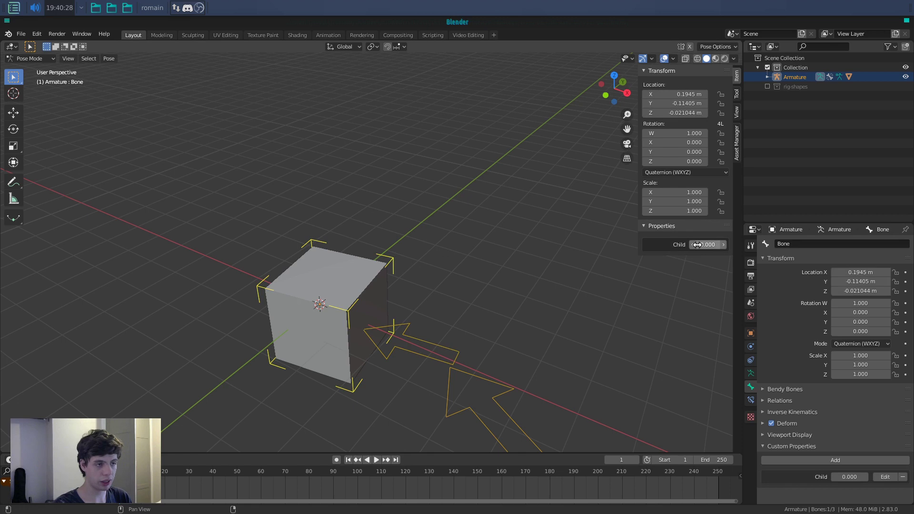
left_click_drag(705, 245, 730, 244)
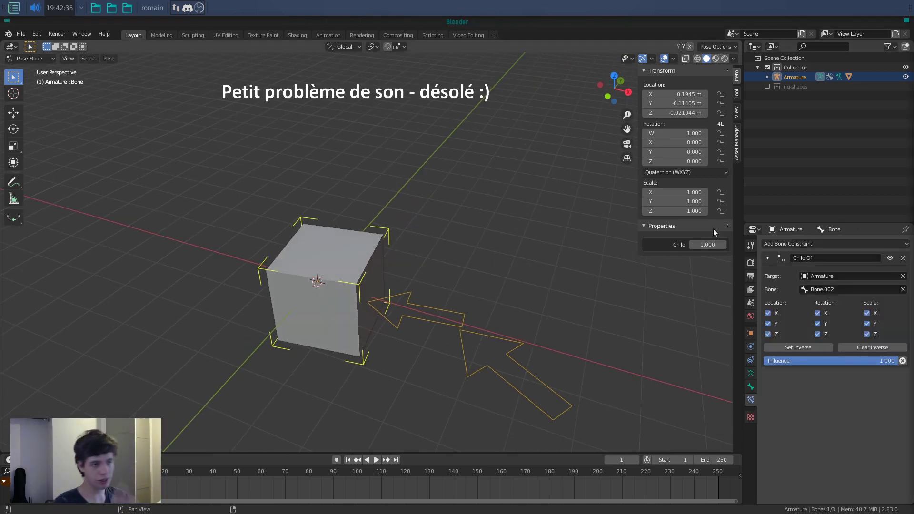
Step: Add a driver to the Child Of constraint's influence on the cube's bone
mouse_move(840, 360)
left_mouse_down()
mouse_move(809, 360)
mouse_move(842, 360)
left_mouse_up()
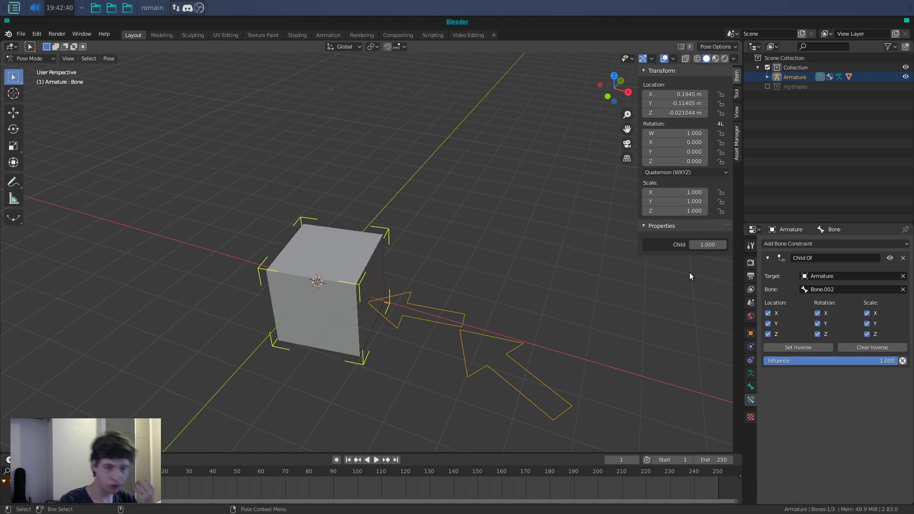
right_click(819, 360)
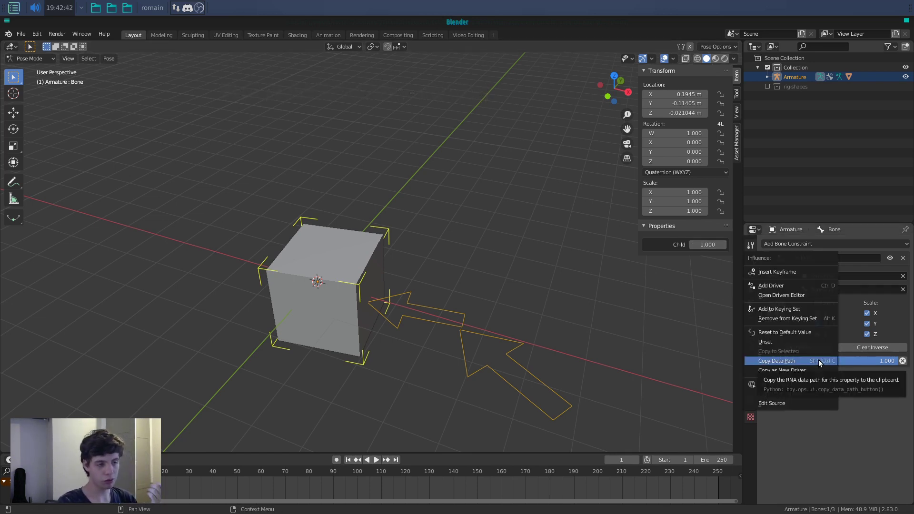
left_click(816, 284)
left_click(828, 284)
left_click(819, 294)
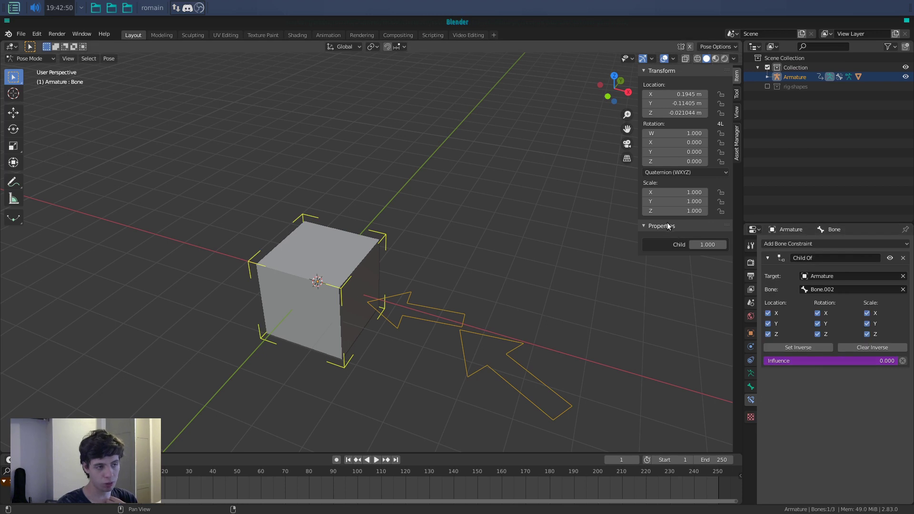
Step: Edit the influence driver so its input variable is a Single Property with Armature as the source object
right_click(807, 360)
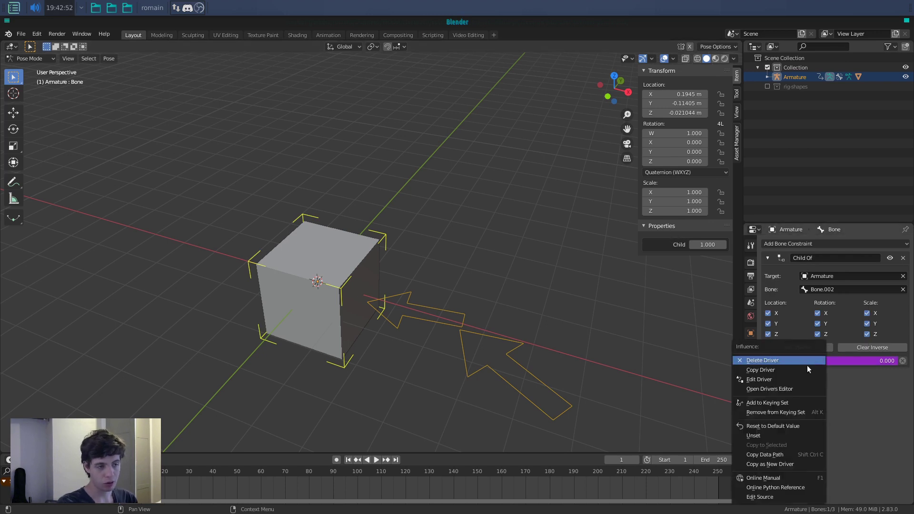
left_click(806, 378)
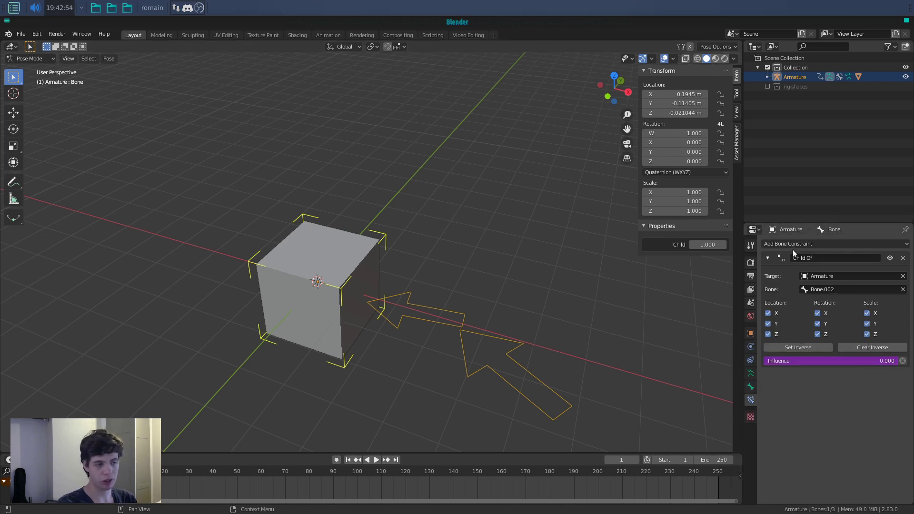
right_click(797, 360)
left_click(791, 359)
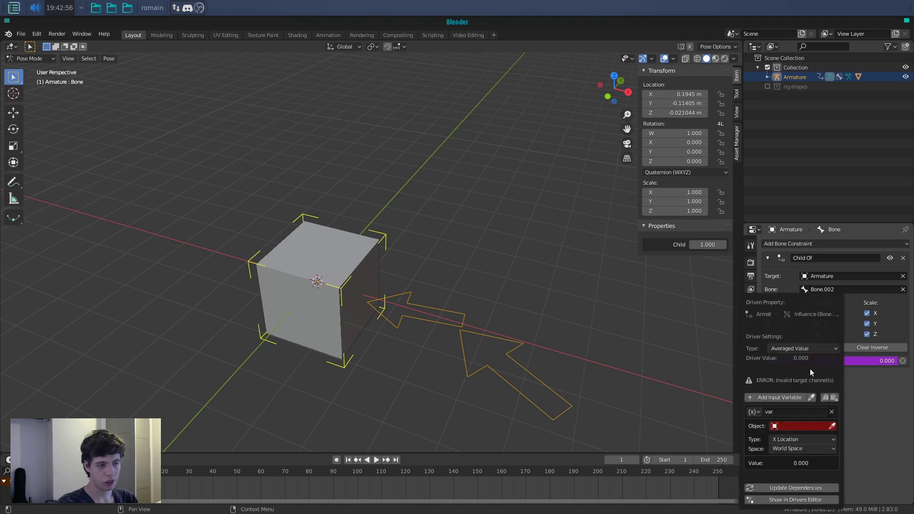
left_click(767, 352)
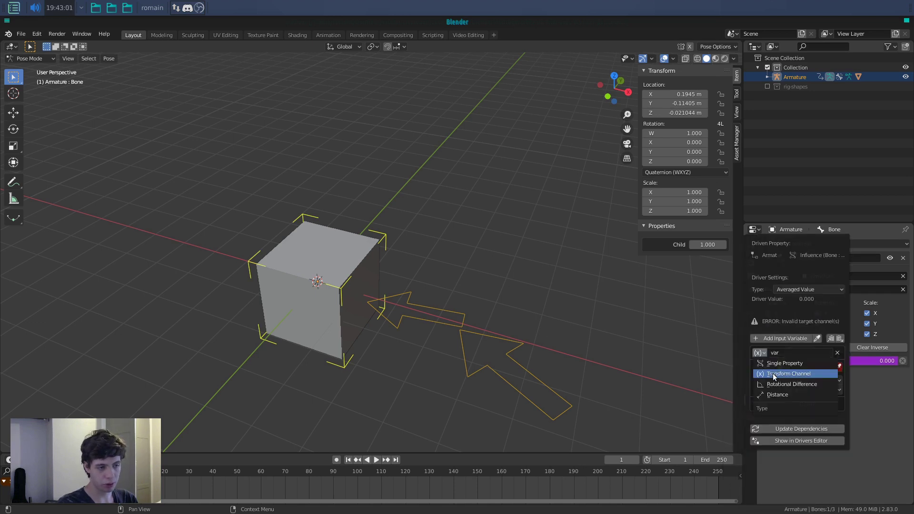
left_click(778, 376)
left_click(817, 366)
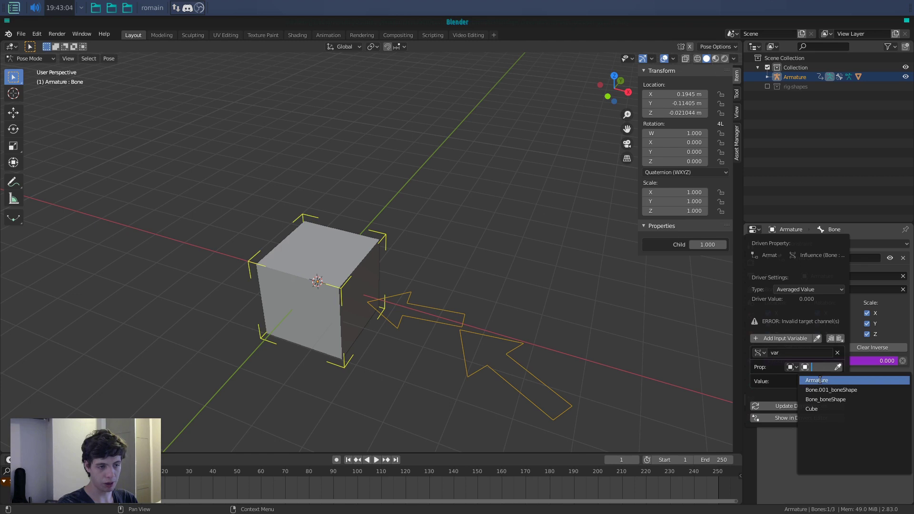
left_click(818, 380)
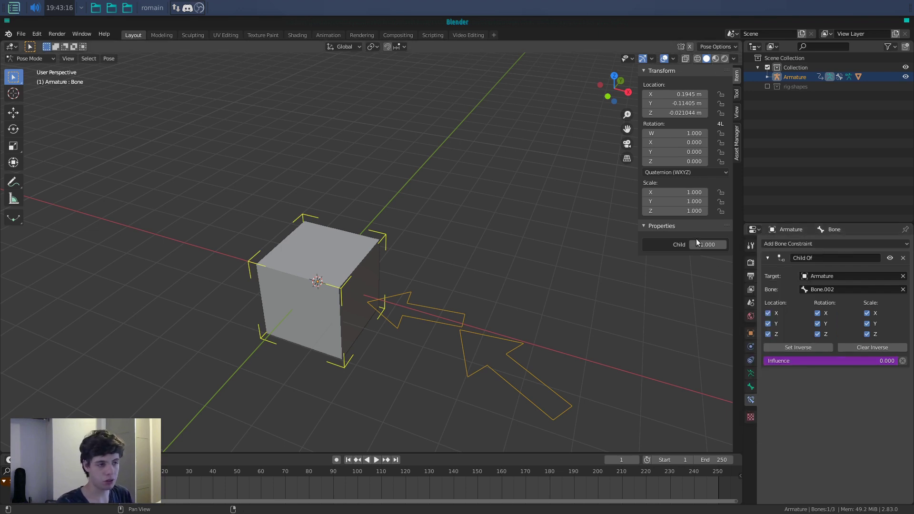
Step: Copy the Child property's data path and set it as the path of the influence driver's input variable
right_click(707, 246)
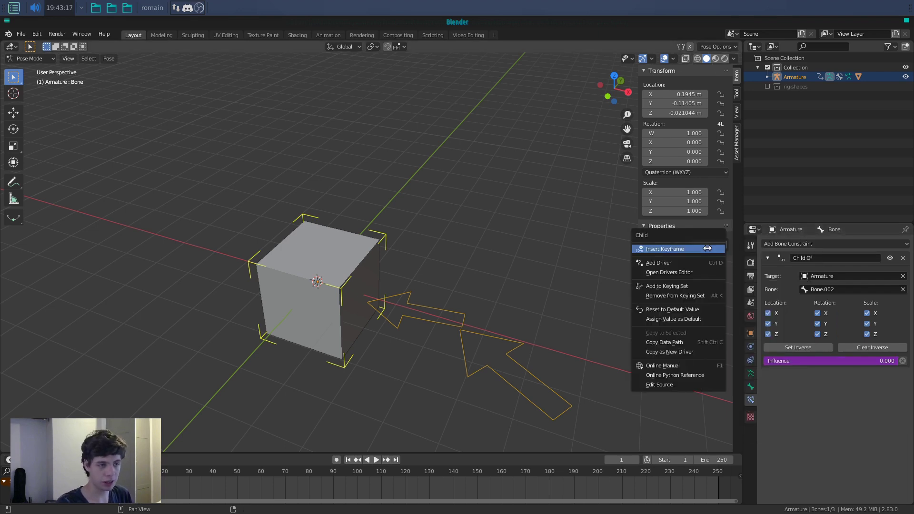
left_click(690, 342)
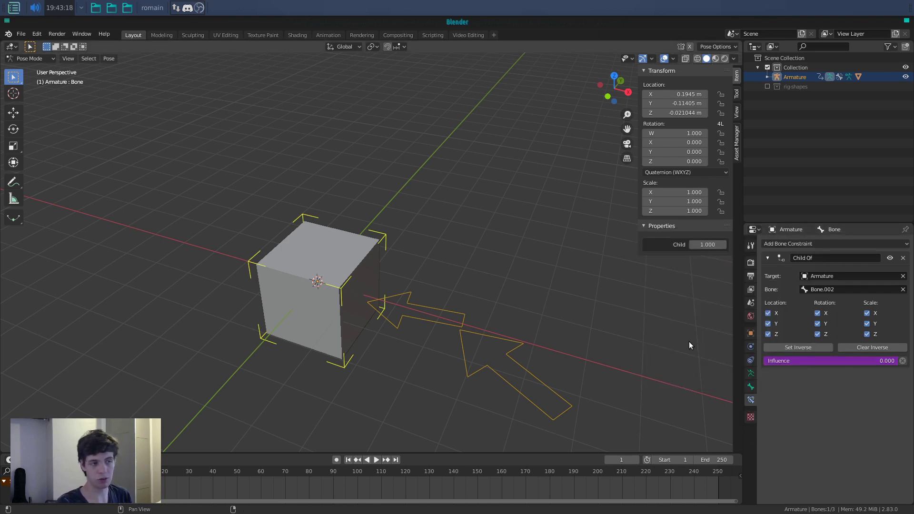
right_click(852, 362)
left_click(852, 362)
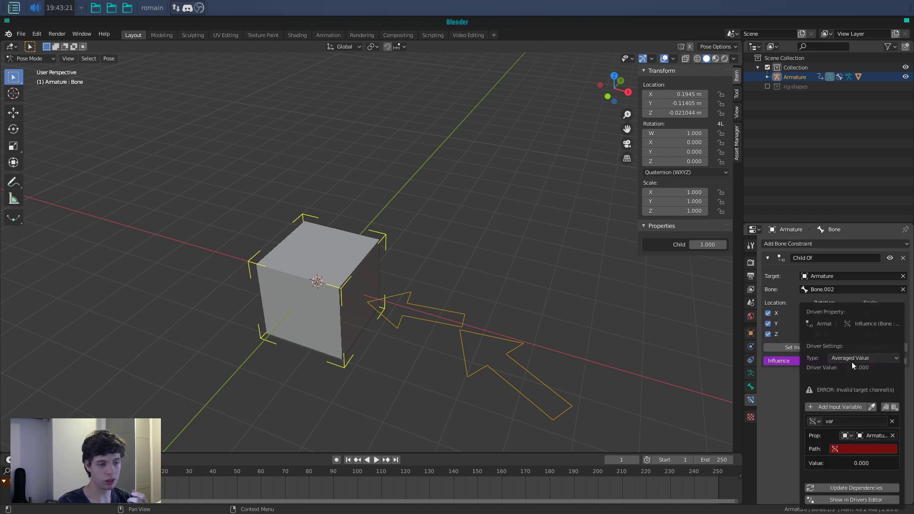
left_click(853, 449)
type("pose.bones[\"Bone\"][\"Child\"]")
key("Return")
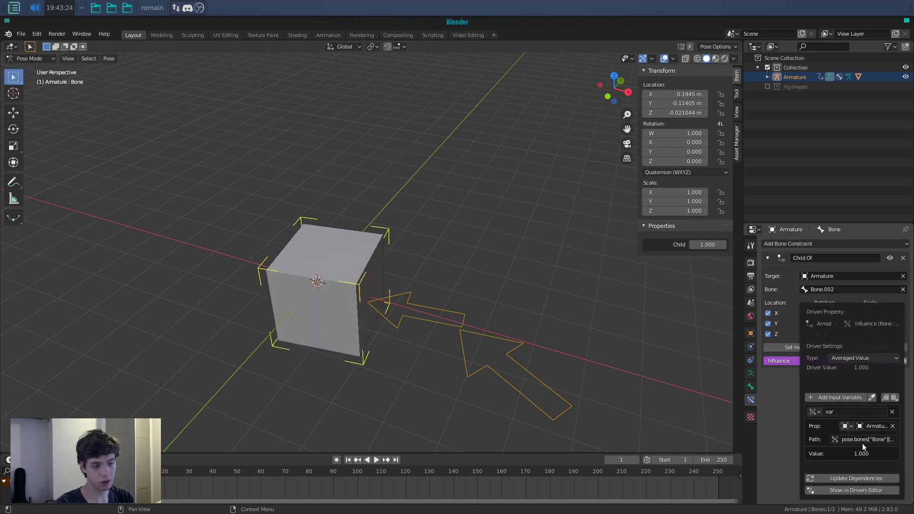
left_click(844, 440)
key("Return")
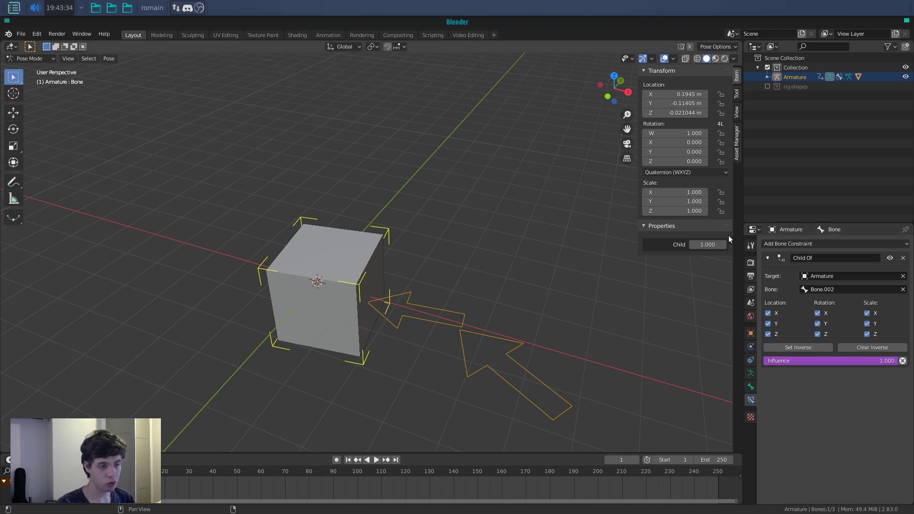
Step: Vary the cube bone's Child value to test the driven influence, and return it to 1
mouse_move(706, 246)
left_mouse_down()
mouse_move(669, 246)
mouse_move(707, 247)
left_mouse_up()
mouse_move(707, 245)
left_mouse_down()
mouse_move(663, 245)
mouse_move(706, 245)
left_mouse_up()
key("space")
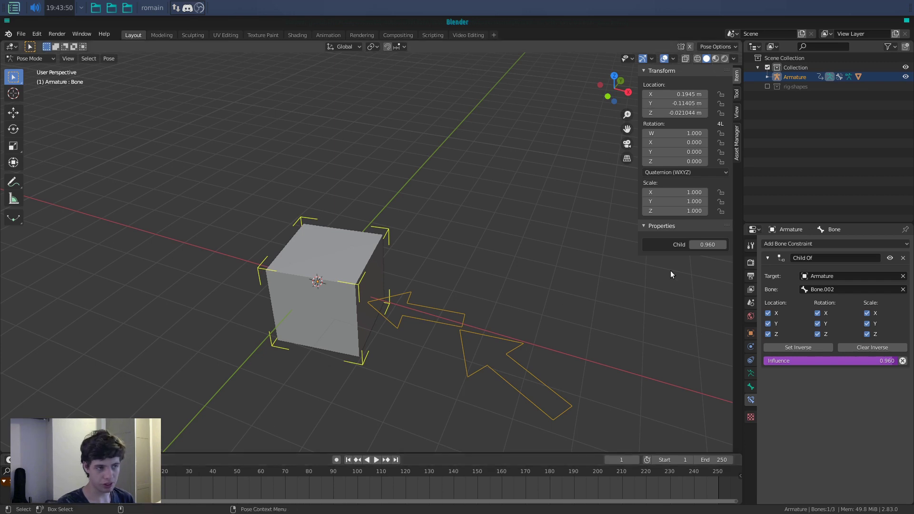
mouse_move(708, 245)
left_mouse_down()
mouse_move(667, 244)
mouse_move(709, 245)
left_mouse_up()
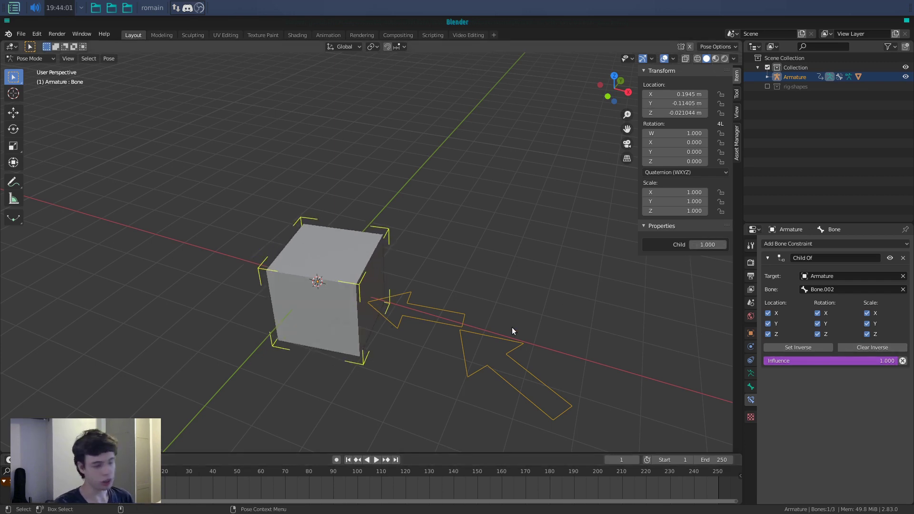
left_click(453, 316)
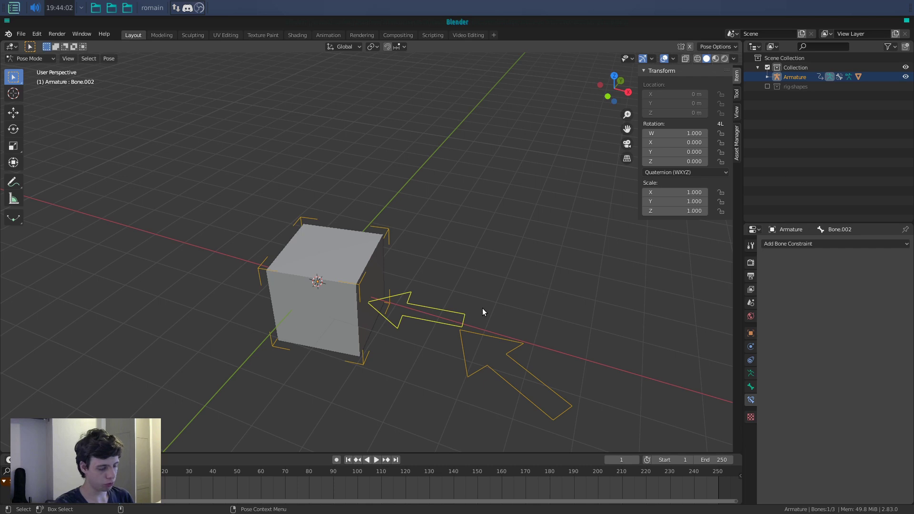
key("r")
key("z")
right_click(431, 361)
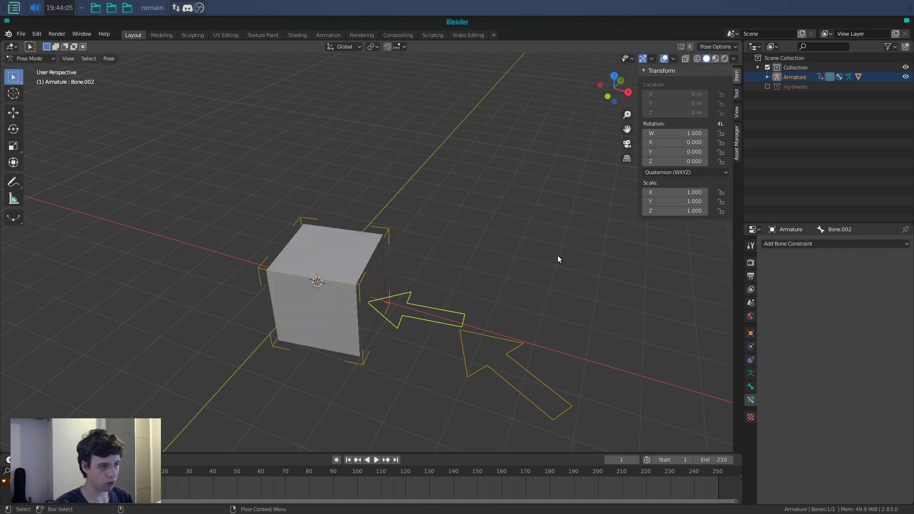
Step: Set the cube bone's Child value to 0, and keyframe both arm bones rotated away from the cube at frame 50
left_click(390, 243)
left_click_drag(723, 244, 667, 245)
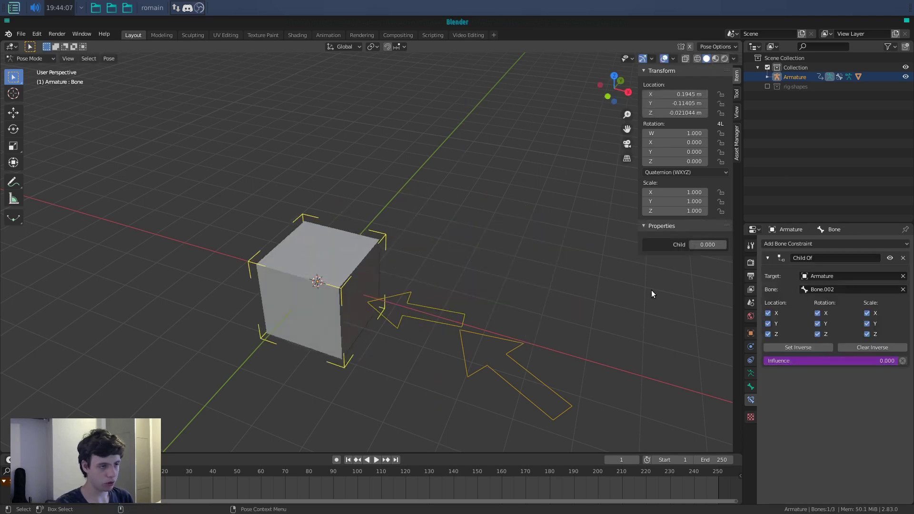
left_click(506, 352)
key("r")
left_click(573, 322)
left_click(573, 318)
key("r")
left_click(627, 402)
key("i")
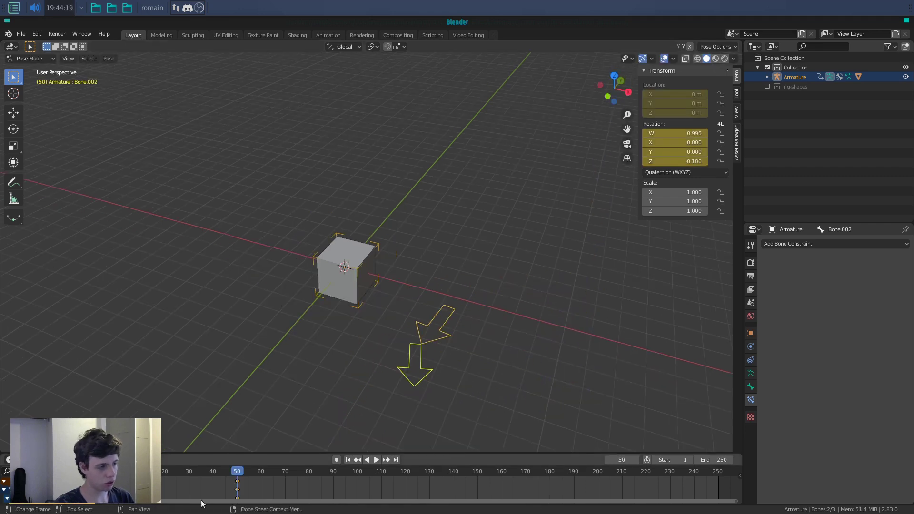
Step: Keyframe the cube bone's Child property at 0 on frame 22 and at 1 on frame 23
left_click_drag(237, 471, 172, 484)
scroll(258, 384, "up", 3)
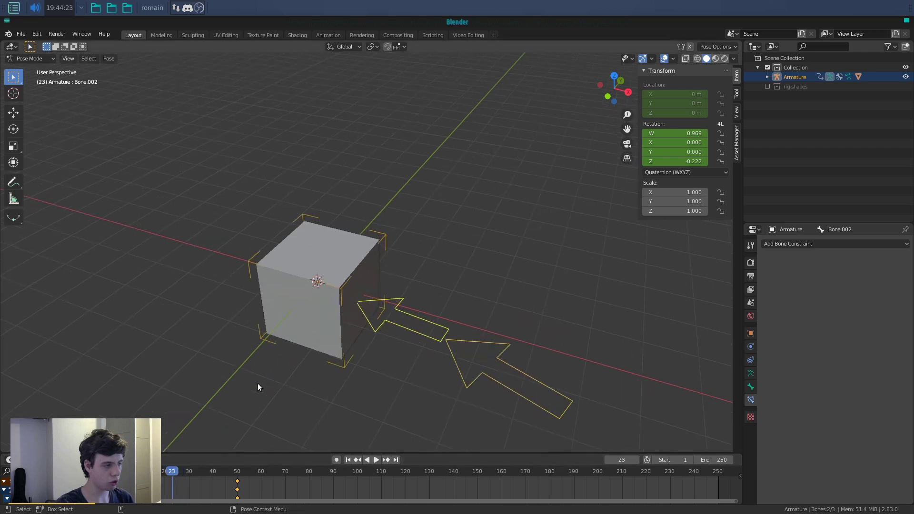
left_click(344, 369)
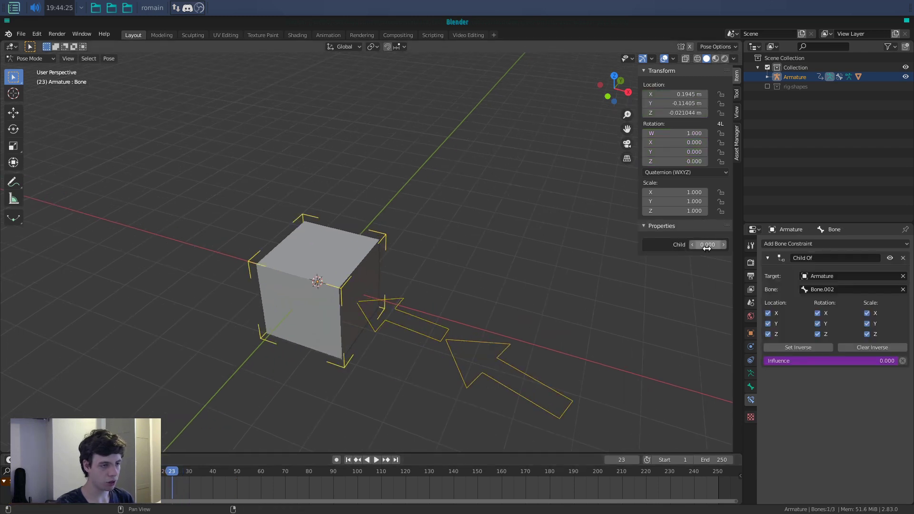
key("i")
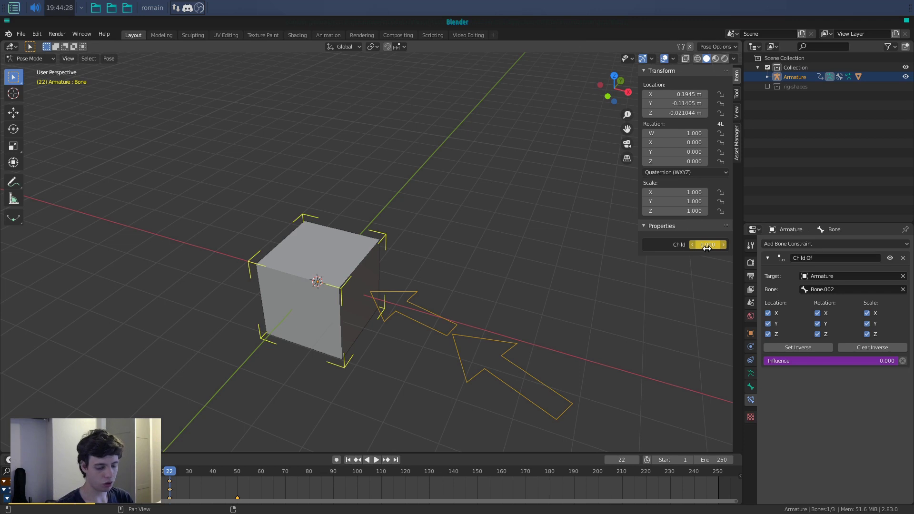
left_click_drag(707, 249, 759, 248)
key("i")
Step: Play the animation from the start, and set the Child Of constraint's inverse at frame 23
key("shift+Left")
key("space")
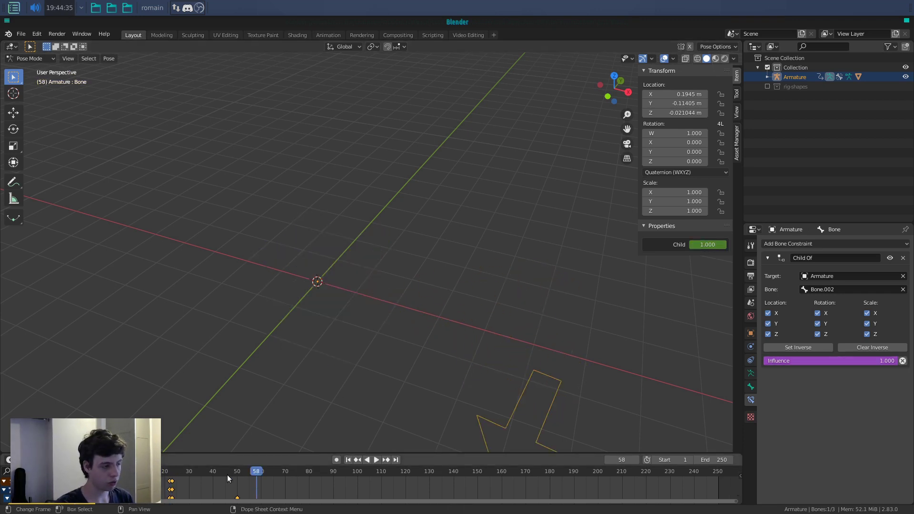
left_click_drag(227, 473, 172, 484)
left_click(784, 348)
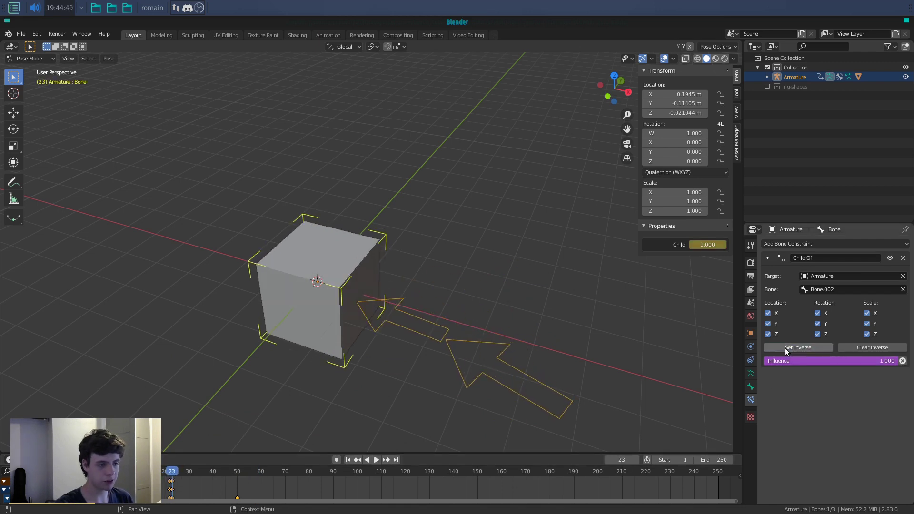
Step: Play the animation through the pickup frames to check that the cube follows the arm bone
left_click_drag(173, 475, 121, 476)
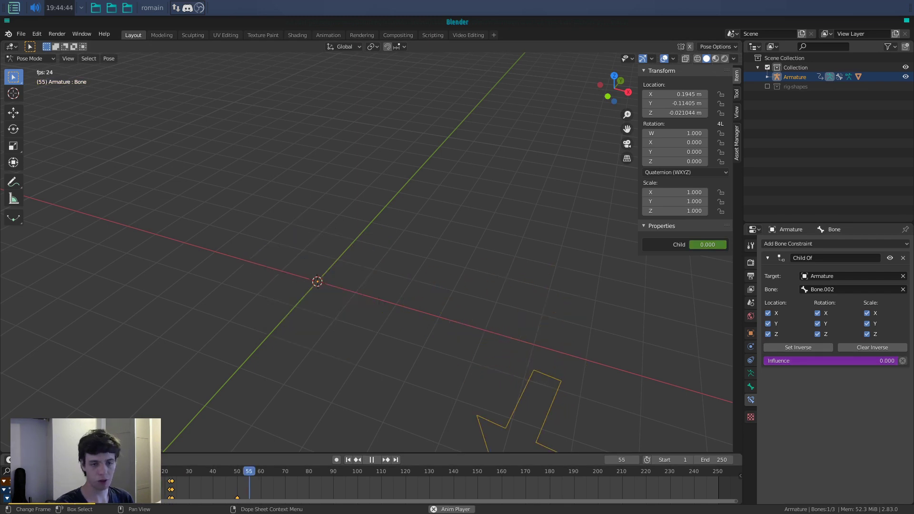
key("space")
scroll(287, 297, "down", 4)
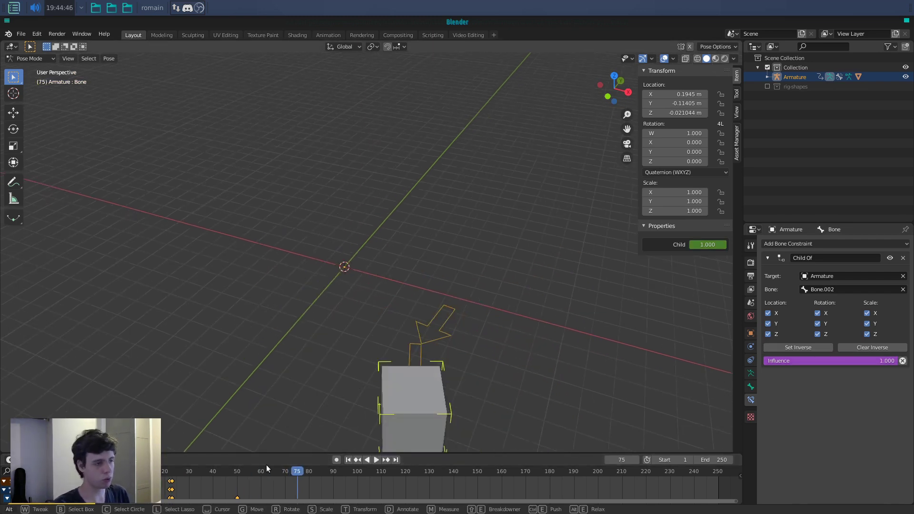
key("space")
left_click_drag(190, 479, 163, 492)
key("space")
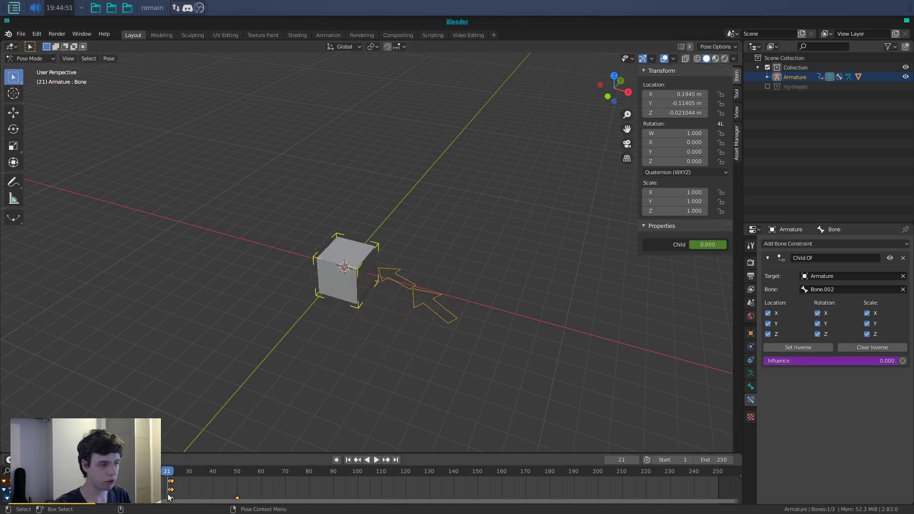
Step: Move the second Child keyframe further along the timeline to lengthen the switch, and play the transition
left_click(172, 480)
key("g")
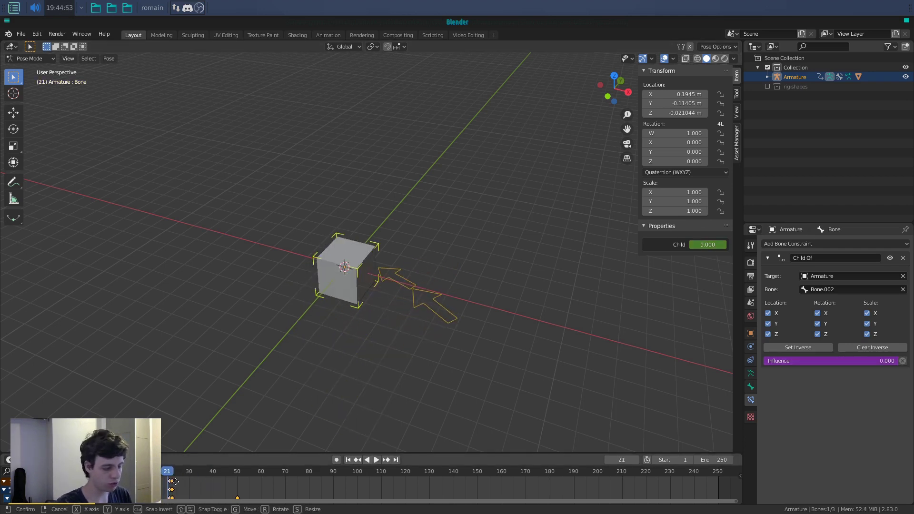
left_click(178, 483)
key("space")
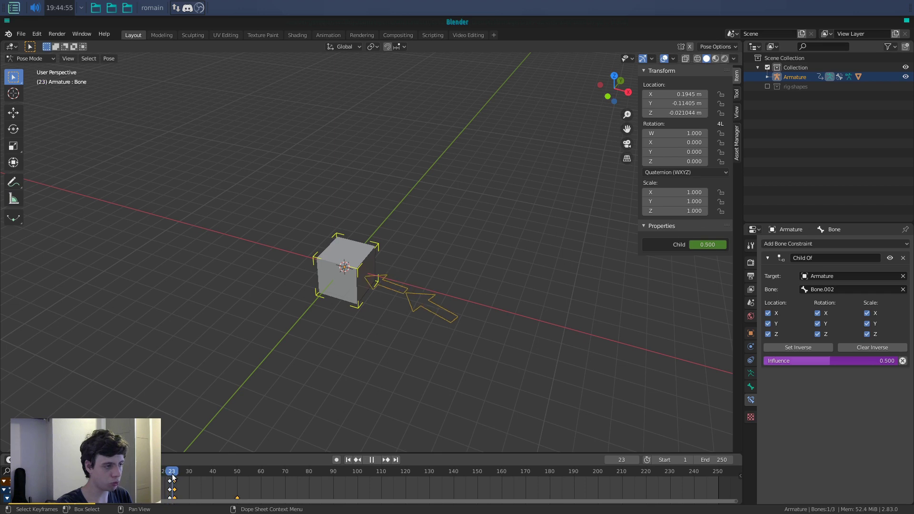
key("g")
left_click(188, 494)
key("space")
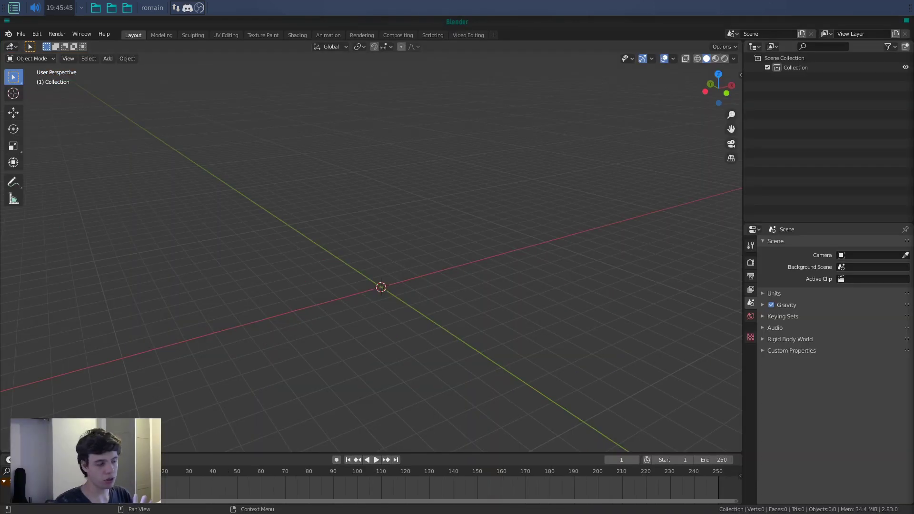
Step: Add a Monkey mesh to the empty scene
scroll(373, 289, "up", 1)
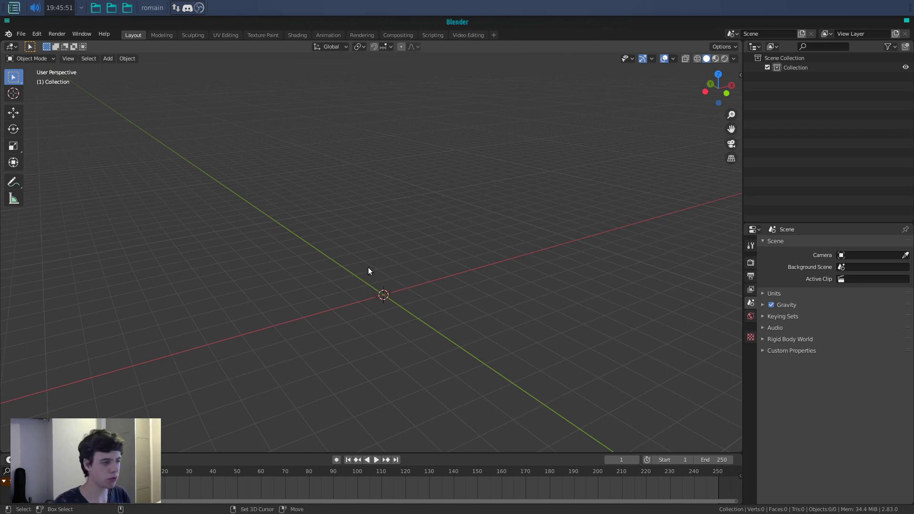
key("shift+a")
mouse_move(321, 192)
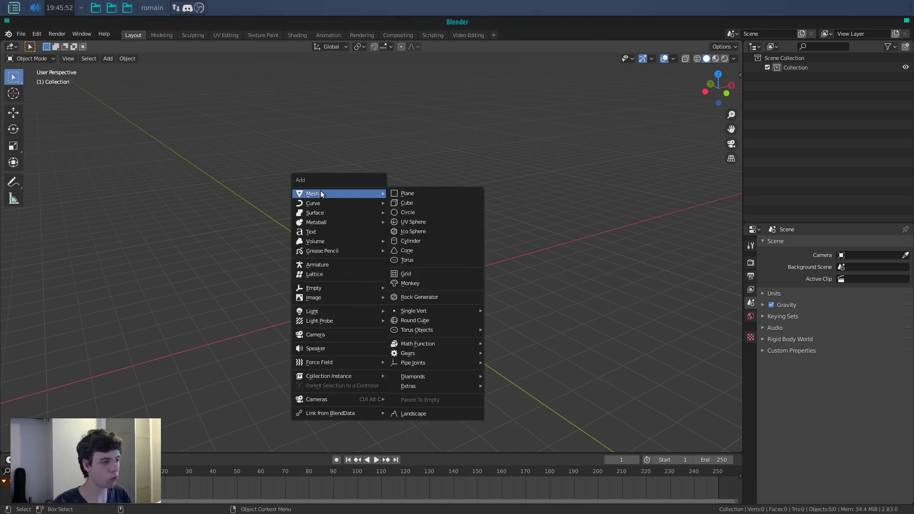
left_click(436, 284)
middle_click_drag(436, 284, 464, 305)
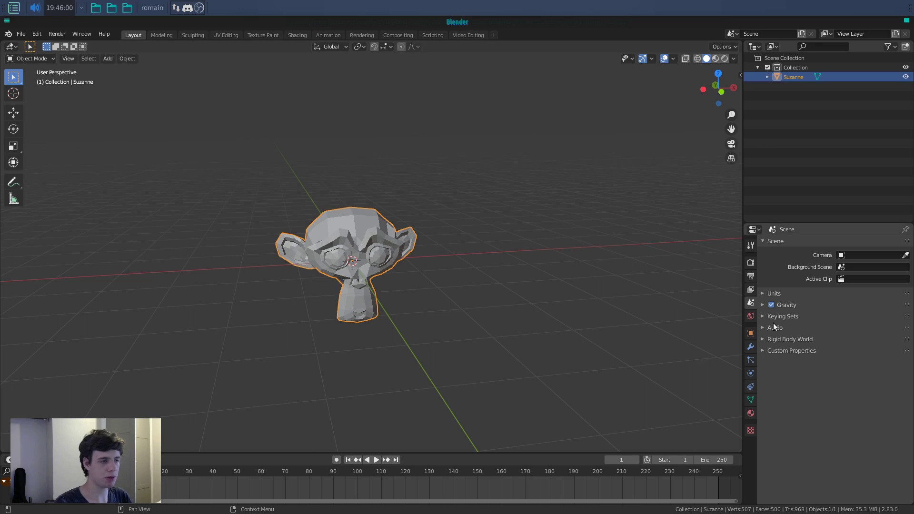
Step: Add a Basis shape key and a second shape key to the monkey mesh
left_click(751, 401)
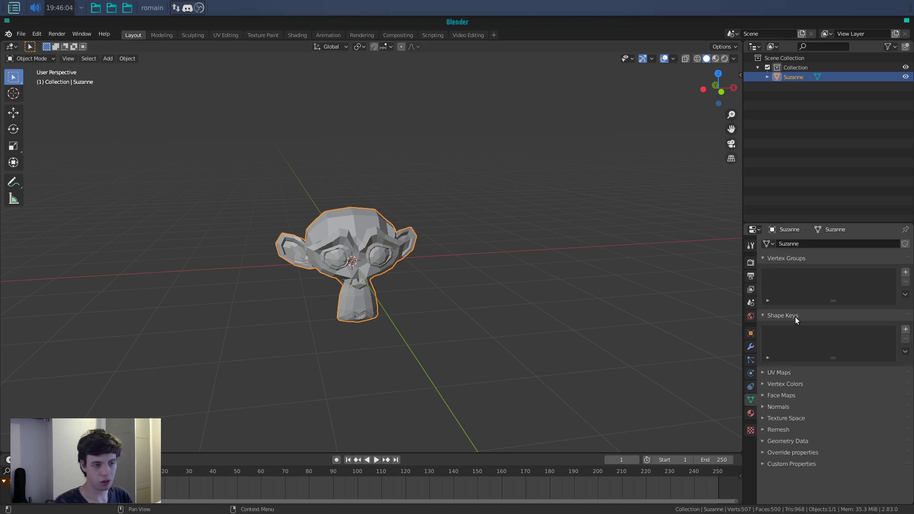
left_click(906, 330)
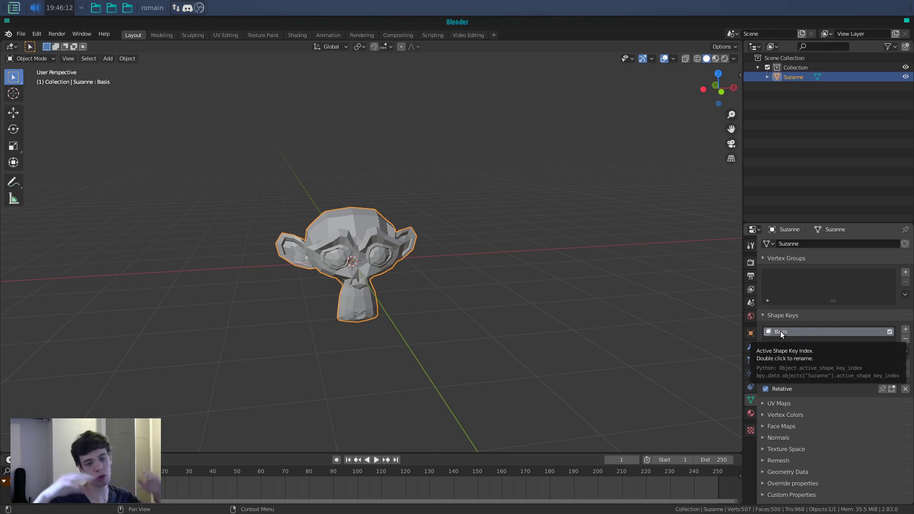
left_click(904, 330)
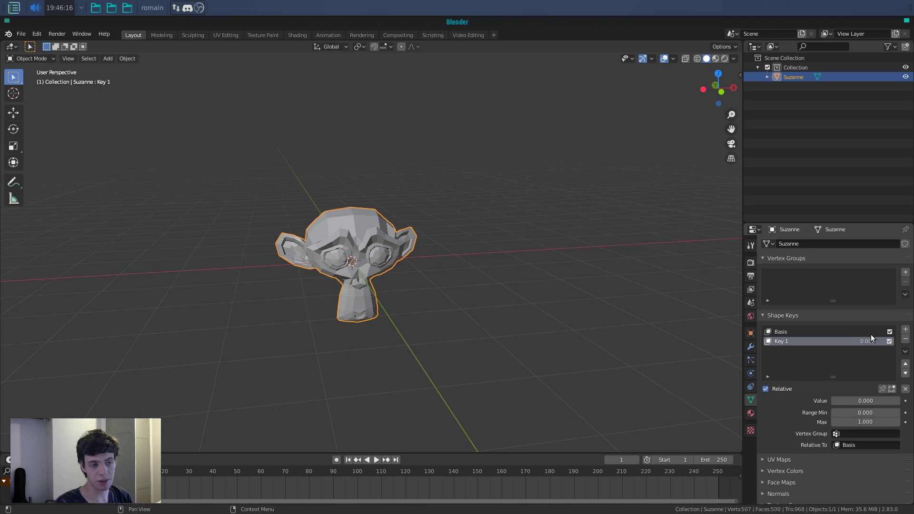
Step: Set Key 1's value to 1 and sink the top of the monkey's head by moving its top vertex with proportional editing
left_click_drag(861, 342, 910, 342)
key("Tab")
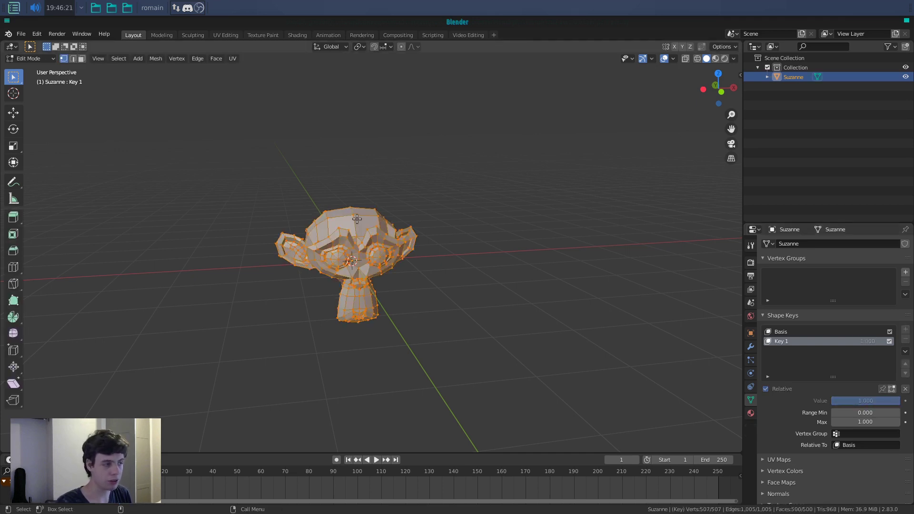
left_click(353, 215)
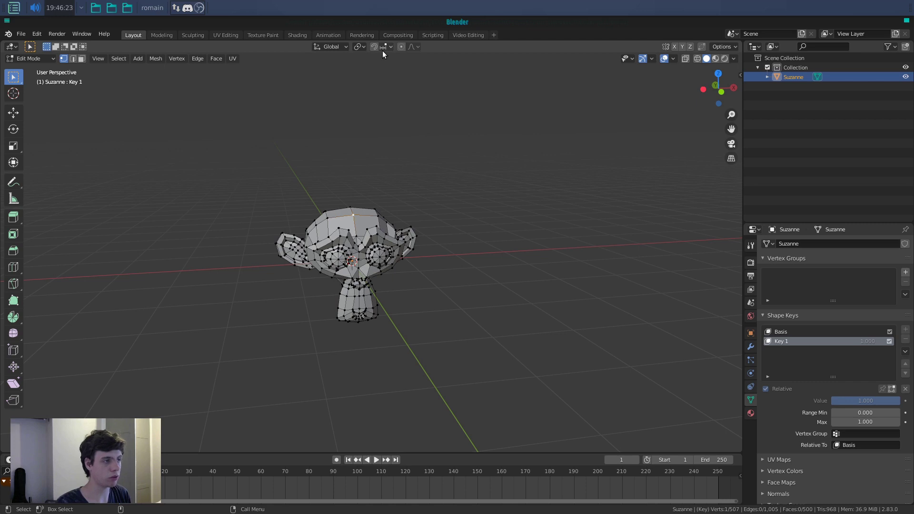
key("g")
scroll(418, 203, "down", 4)
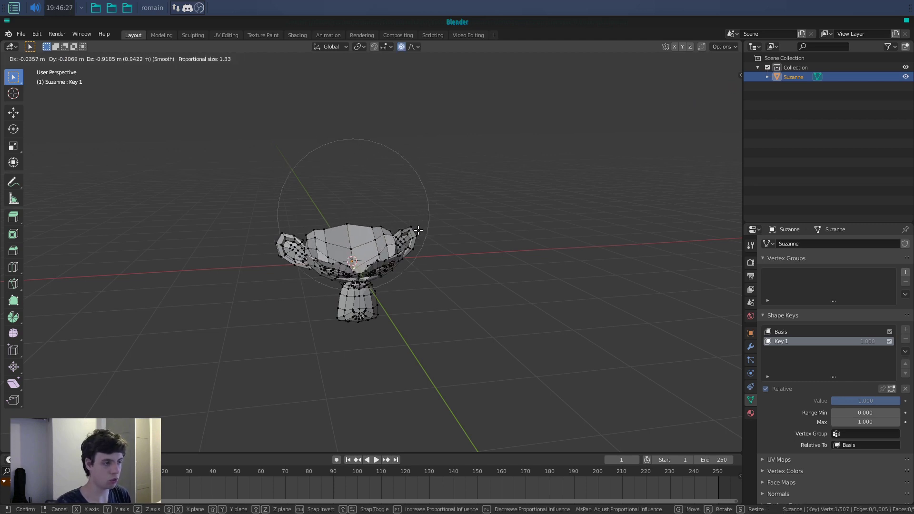
left_click(579, 278)
key("Tab")
Step: Try Key 1's value across its range to preview the deformation, and leave it at 0
left_click_drag(857, 399, 900, 401)
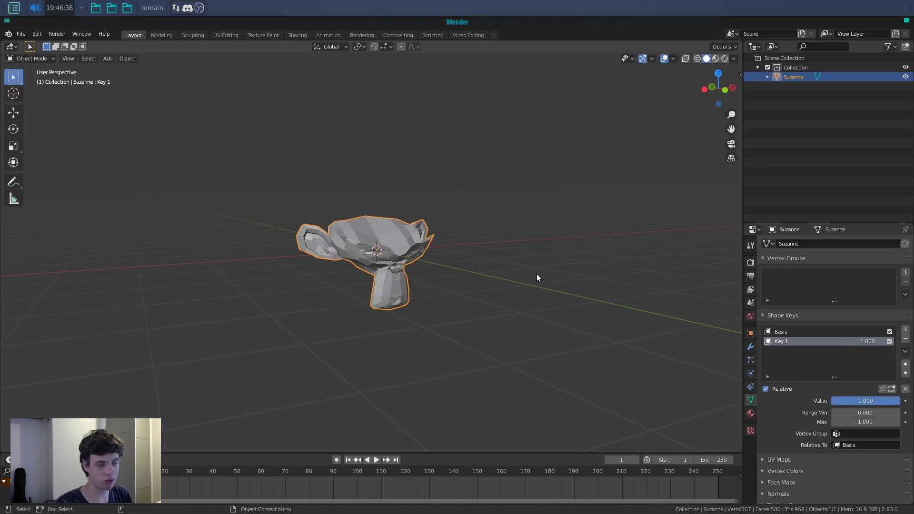
middle_click_drag(481, 259, 450, 257)
scroll(447, 254, "up", 4)
left_click_drag(874, 400, 900, 400)
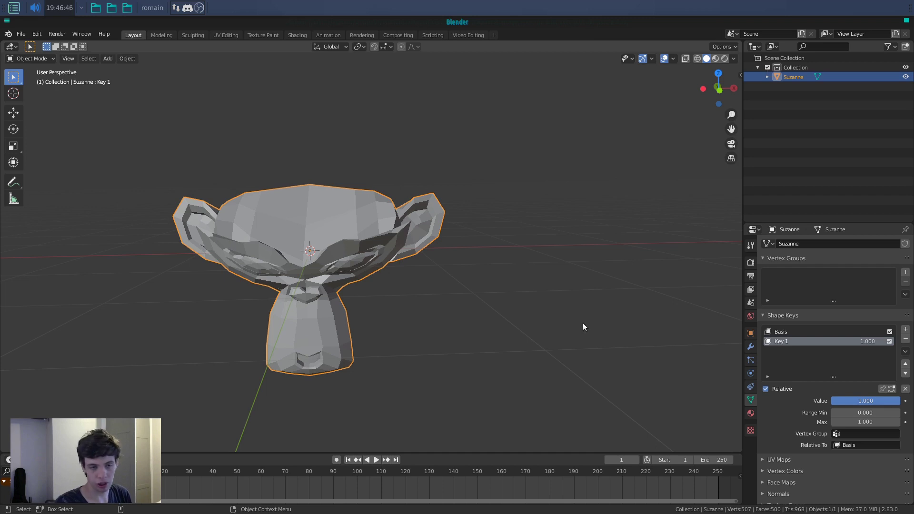
left_click_drag(898, 400, 828, 400)
Step: Add an armature, rotate its bone -90° about the X axis, and show the viewport in wireframe
scroll(556, 304, "down", 3)
middle_click_drag(555, 307, 416, 251)
key("shift+a")
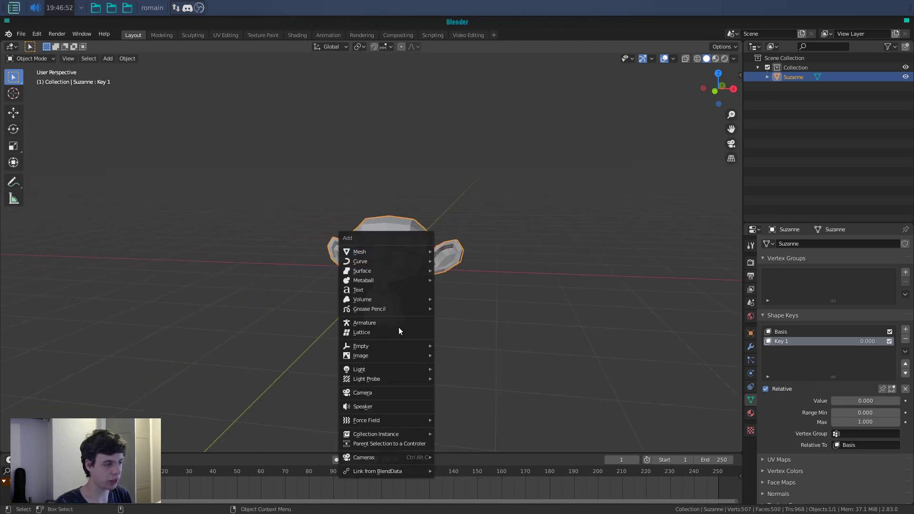
left_click(401, 324)
mouse_move(403, 324)
middle_mouse_down()
mouse_move(419, 313)
mouse_move(397, 308)
middle_mouse_up()
type("rx90-")
key("Return")
key("z")
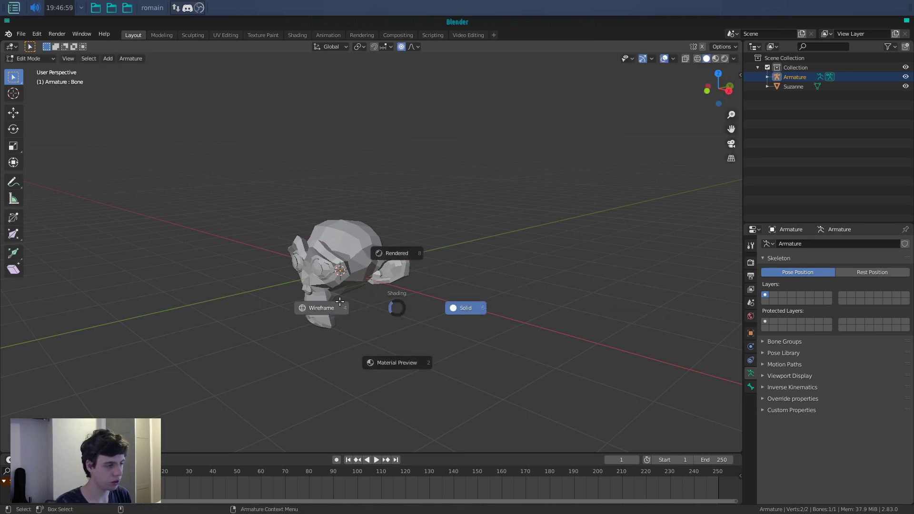
left_click(349, 304)
left_click_drag(351, 283, 374, 282, "alt")
key("o")
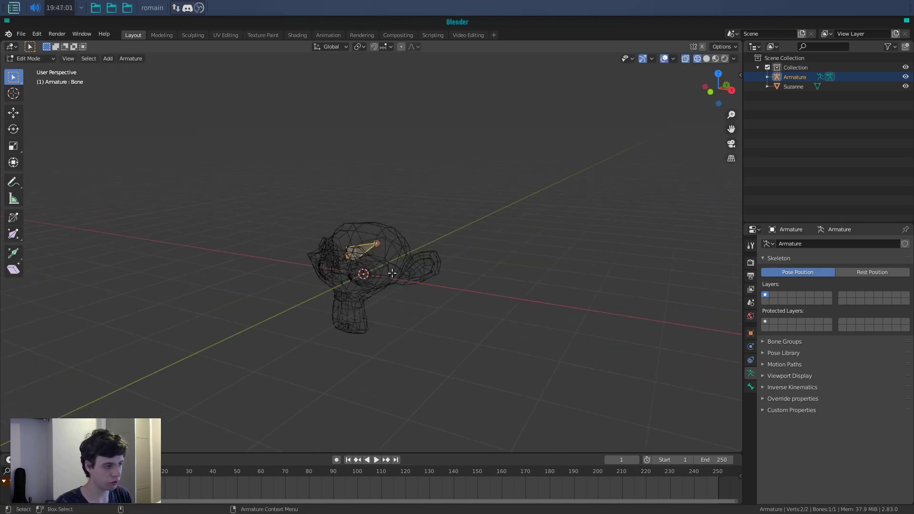
Step: Place the horizontal bone's root at the world origin inside the monkey's head, checking it from several views
key("KP_1")
key("KP_3")
key("Tab")
middle_click_drag(416, 266, 405, 340)
key("Tab")
scroll(394, 331, "down", 5)
key("Tab")
scroll(387, 293, "up", 4)
middle_click_drag(428, 293, 409, 314, "shift")
key("Tab")
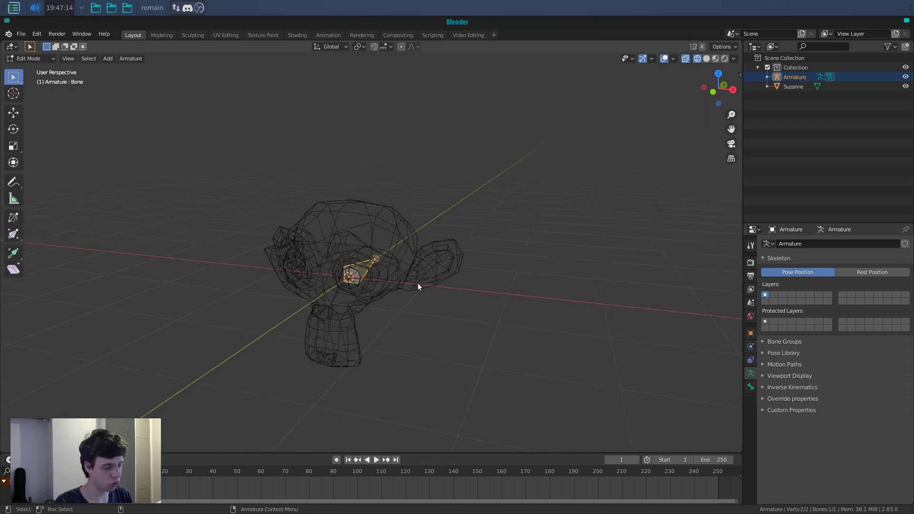
Step: Assign custom shape G to the bone in Pose Mode and return the viewport to solid shading
key("Tab")
key("ctrl+Tab")
key("shift+a")
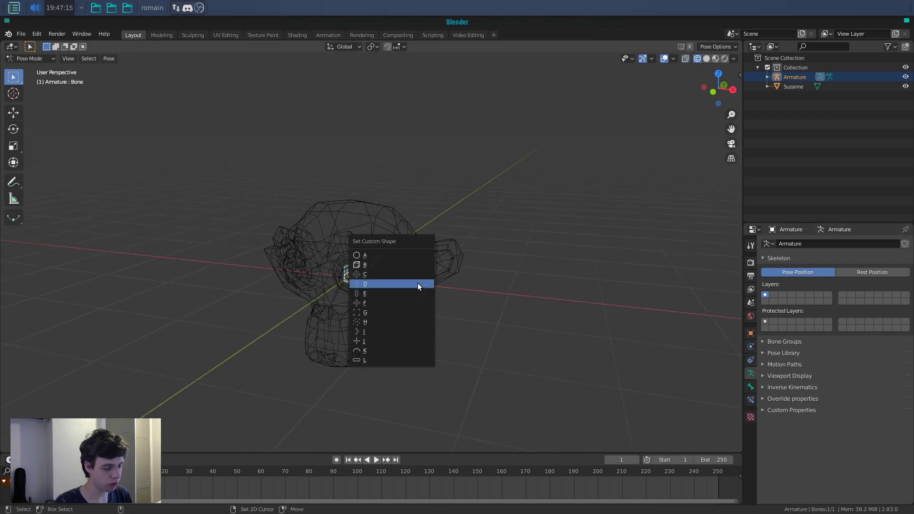
left_click(390, 311)
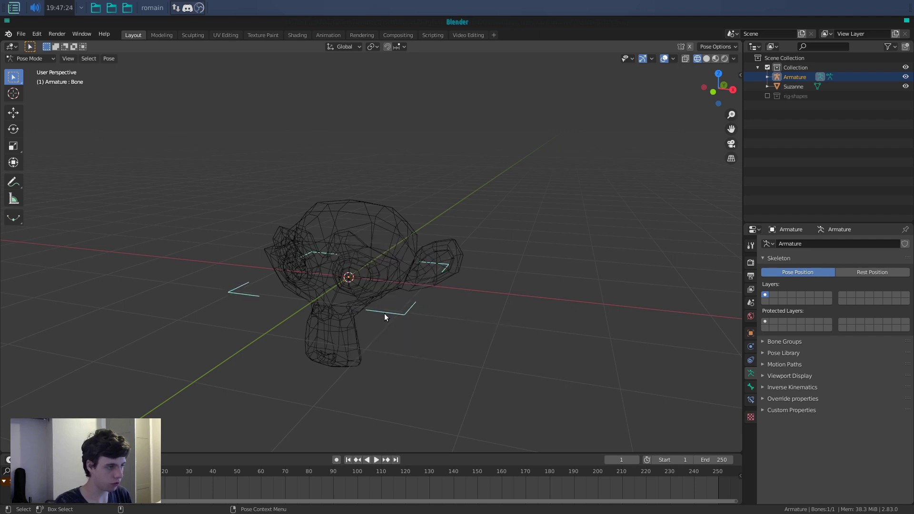
key("KP_1")
key("shift+z")
middle_click_drag(622, 343, 464, 341)
left_click(463, 341)
left_click(387, 320)
middle_click_drag(392, 339, 380, 335)
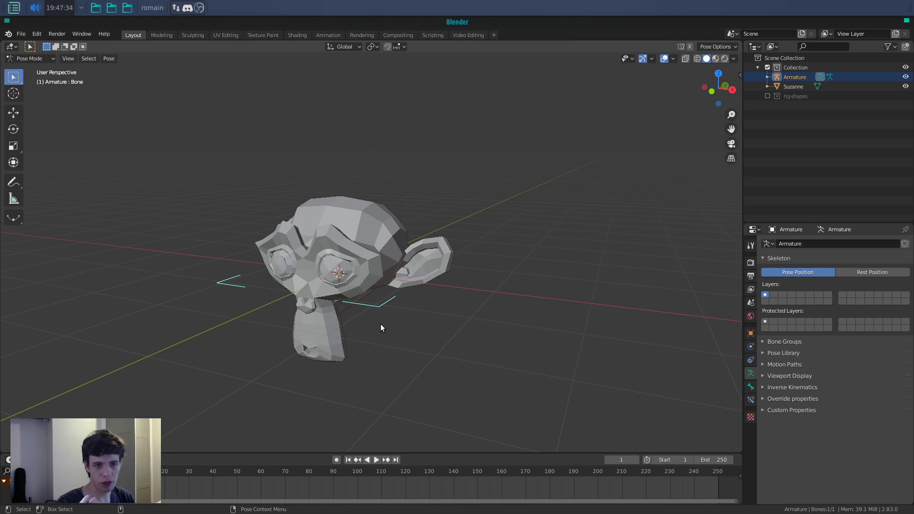
middle_click_drag(430, 310, 439, 307)
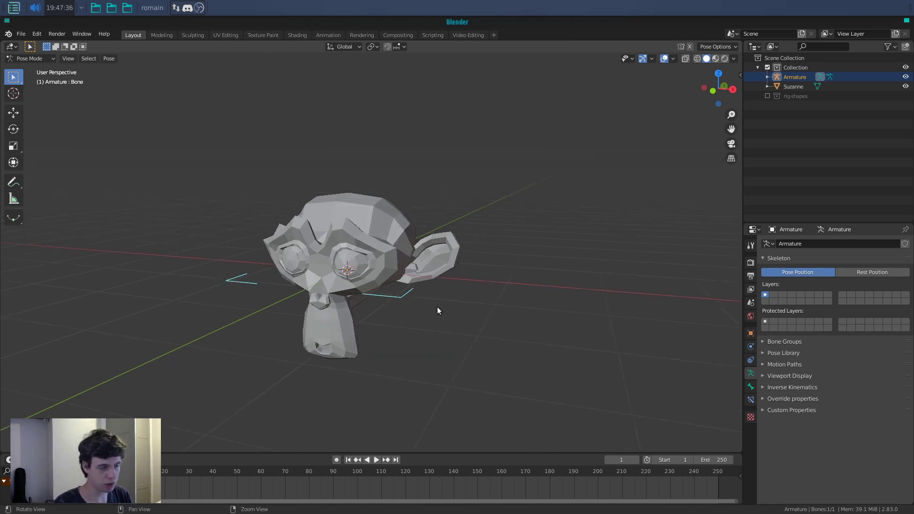
Step: Raise the bone about 1.02 m along Z in Edit Mode so its control sits above the monkey's head
key("Tab")
key("z")
left_click(363, 306)
key("g")
key("z")
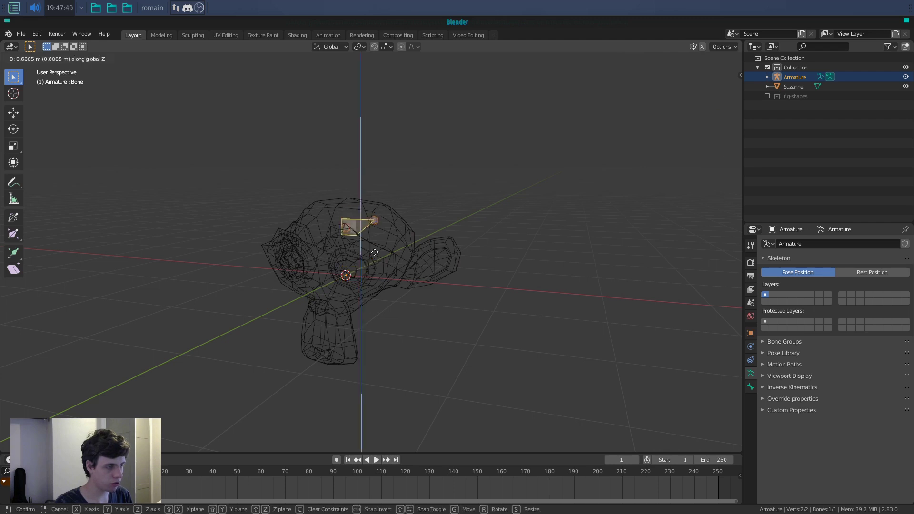
left_click(365, 229)
key("z")
left_click(410, 238)
key("Tab")
middle_click_drag(413, 284, 432, 279)
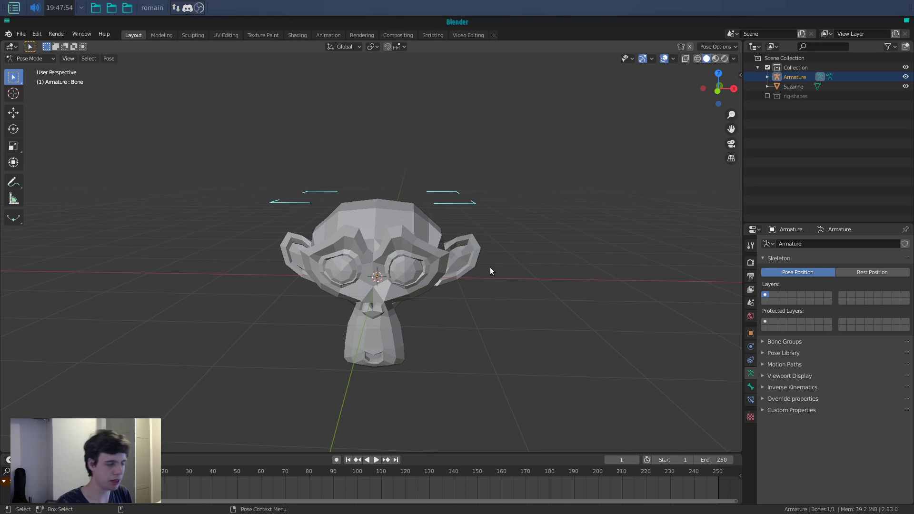
key("alt+a")
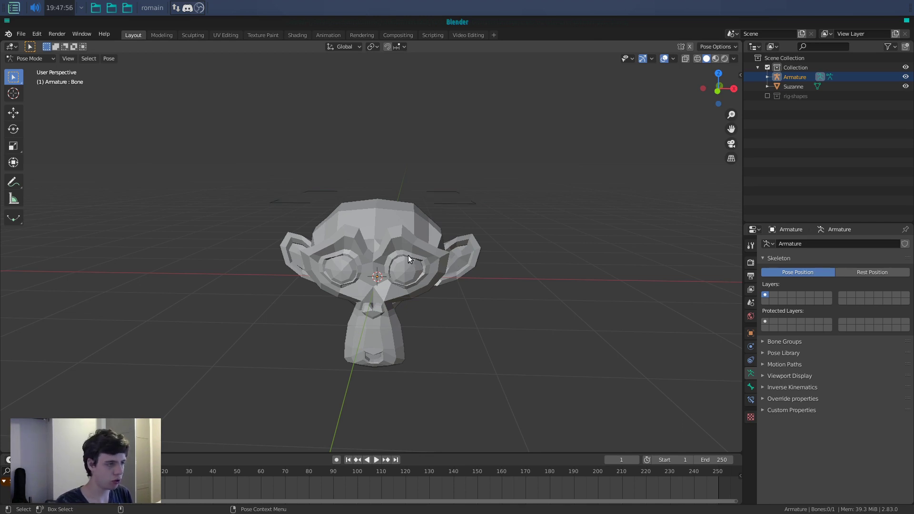
key("a")
Step: Add a driver to the value of the monkey's Key 1 shape key
key("ctrl+Tab")
left_click(348, 251)
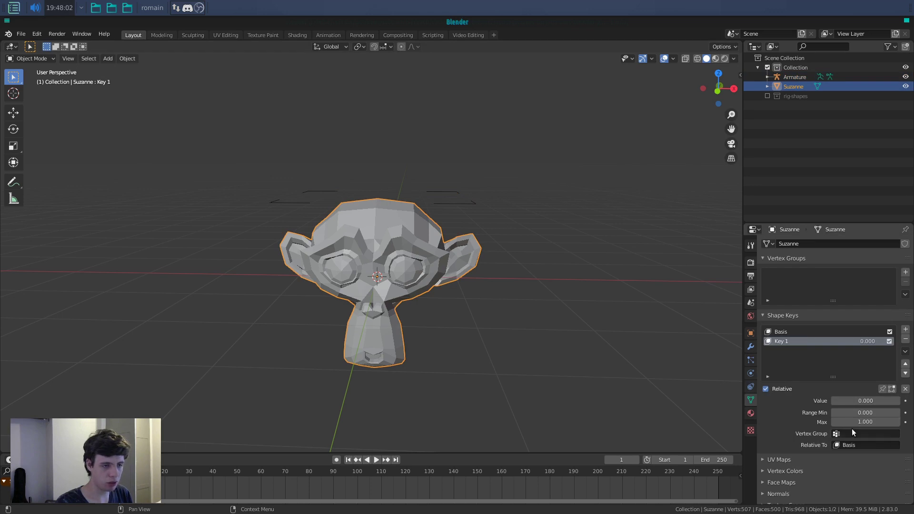
right_click(864, 400)
left_click(861, 387)
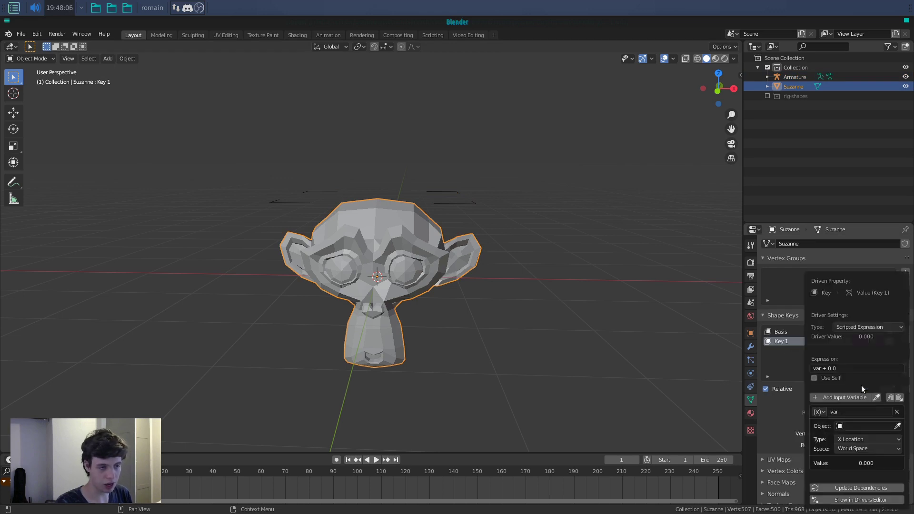
left_click_drag(868, 288, 619, 177)
left_click(623, 221)
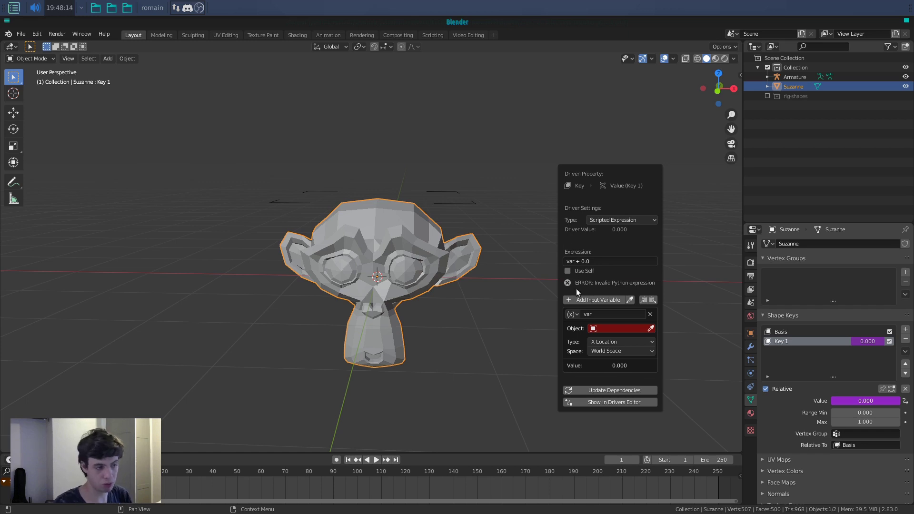
Step: Rename the driver's input variable to x and set the scripted expression to x
left_click(575, 315)
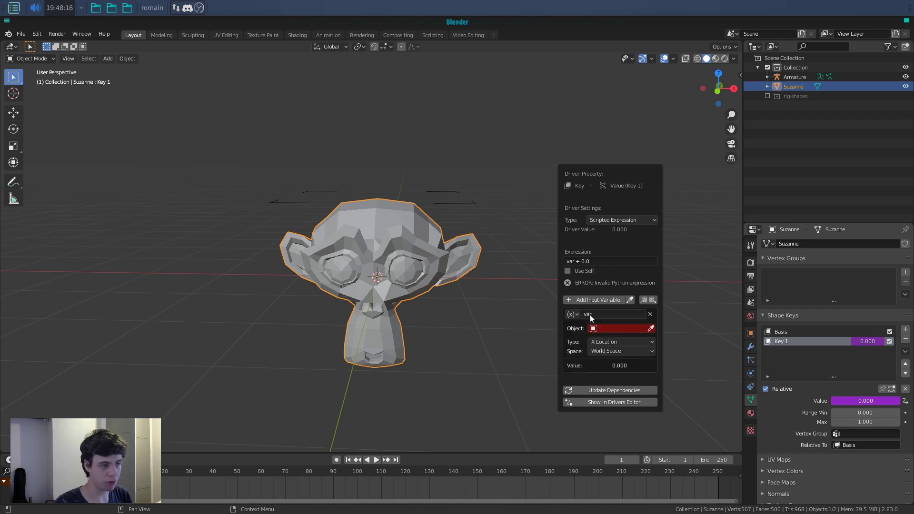
left_click(591, 315)
left_click(572, 261)
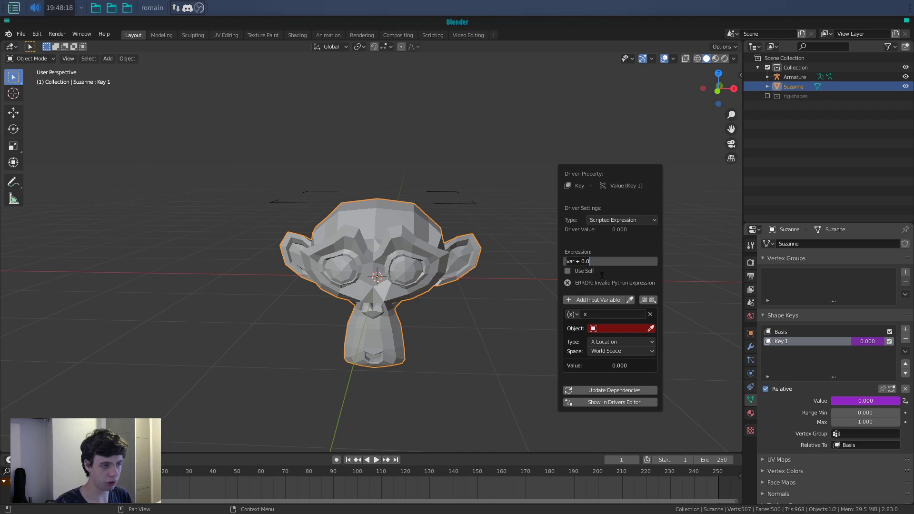
type("x")
key("Return")
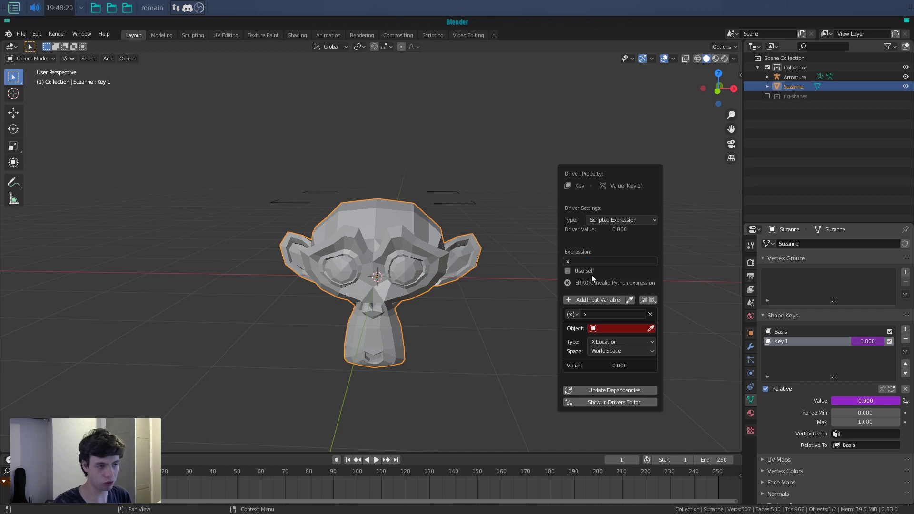
Step: Target the driver variable x at the Armature object and its bone named Bone
left_click(635, 329)
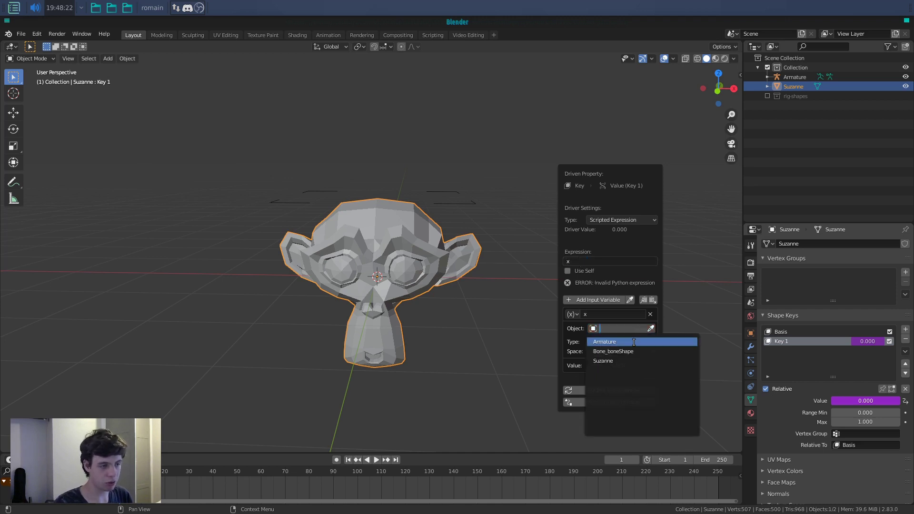
left_click(620, 340)
left_click(619, 329)
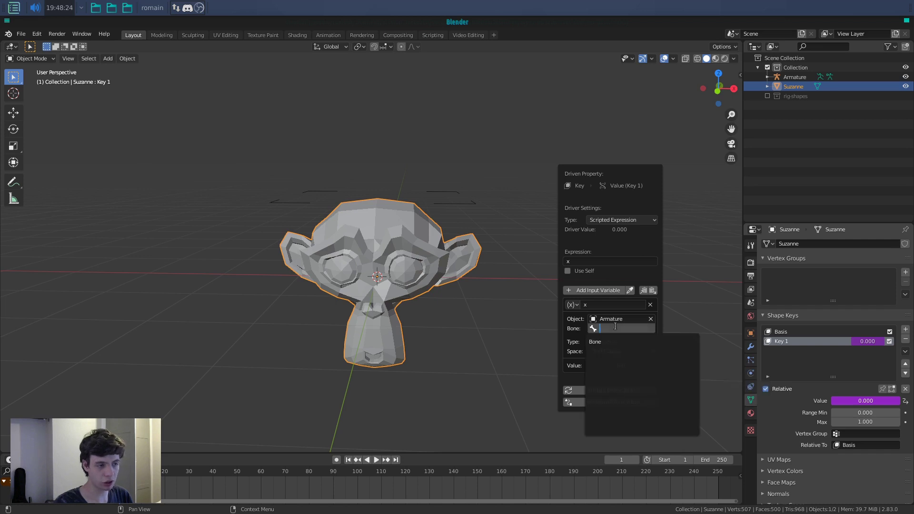
left_click(615, 340)
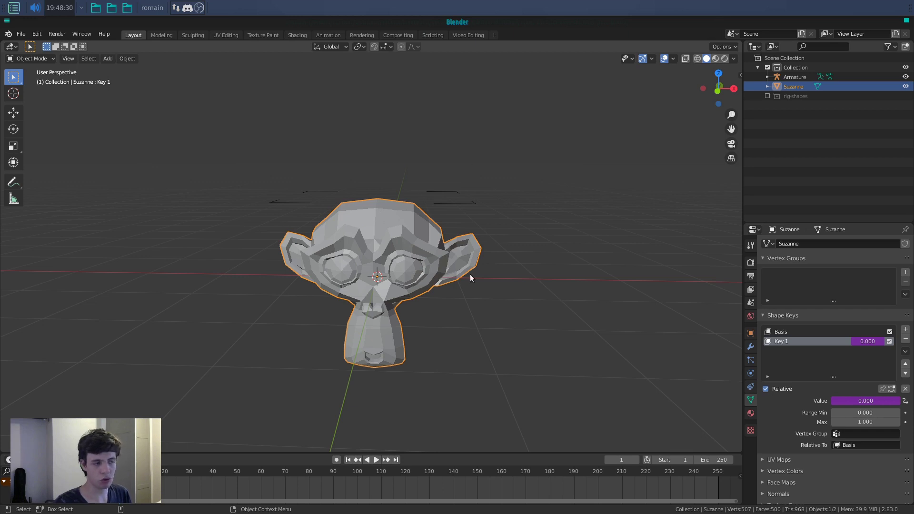
Step: Split the 3D viewport, open a Drivers editor beside it, and show the driver settings for Key 1's value
left_click_drag(737, 45, 364, 95)
left_click(374, 46)
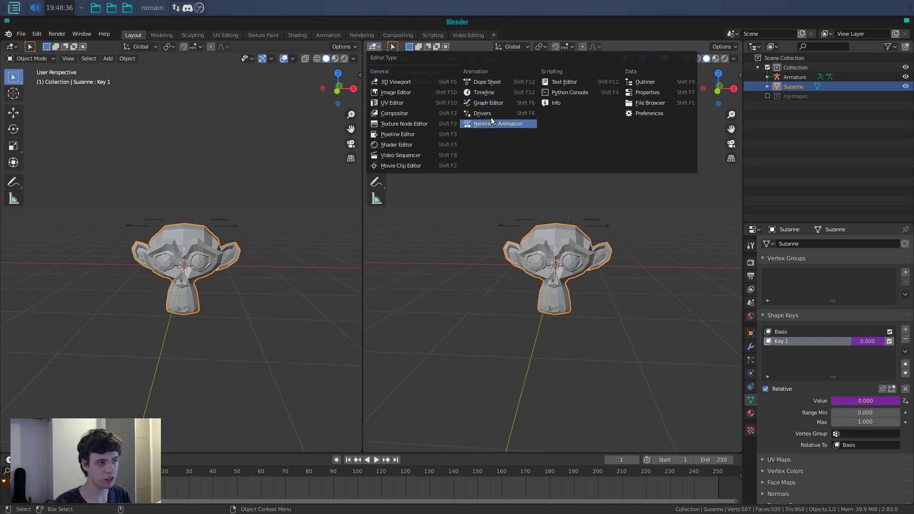
left_click(490, 104)
left_click(370, 77)
left_click(385, 84)
key("n")
key("n")
key("n")
left_click(738, 95)
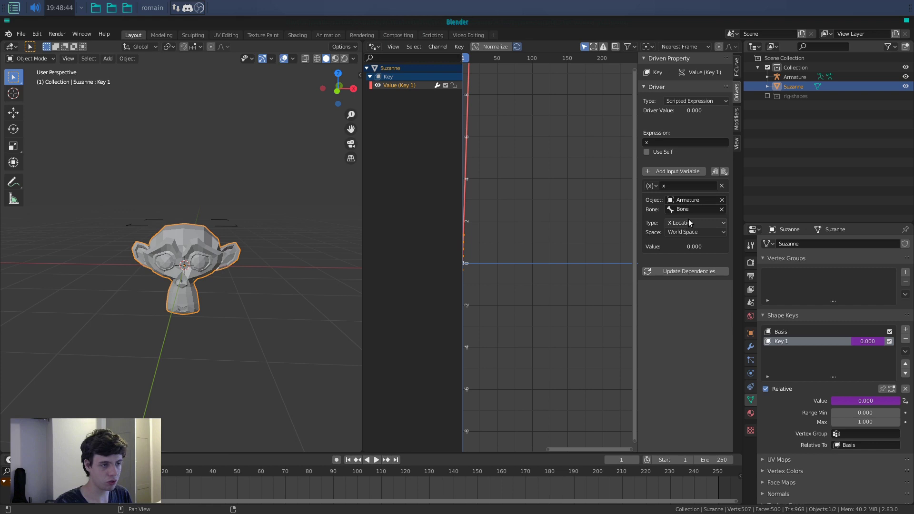
Step: Set variable x's type to Z Location and test the driver by moving the bone along Z
left_click(688, 221)
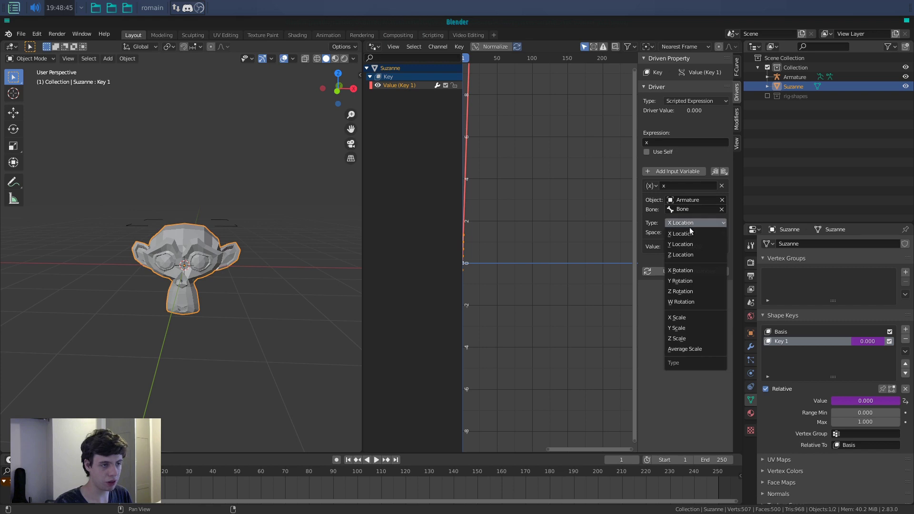
left_click(692, 254)
left_click(231, 221)
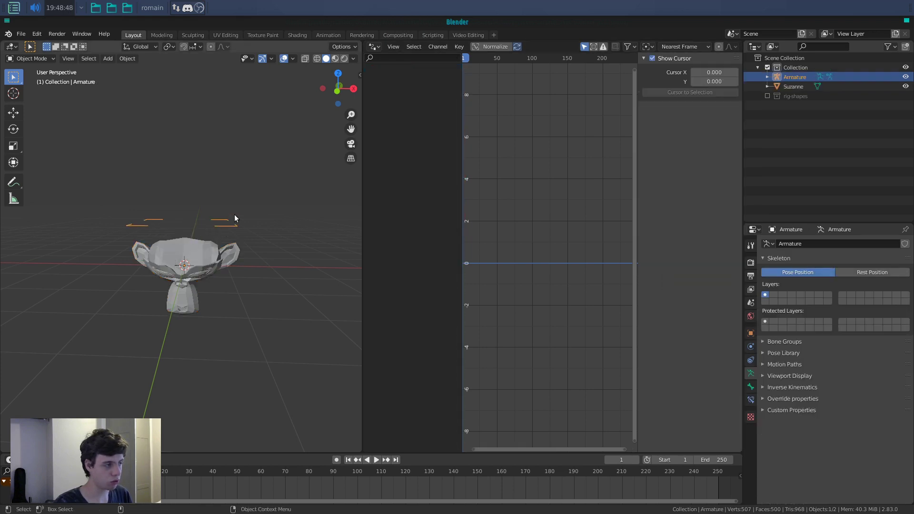
key("ctrl+Tab")
key("g")
key("z")
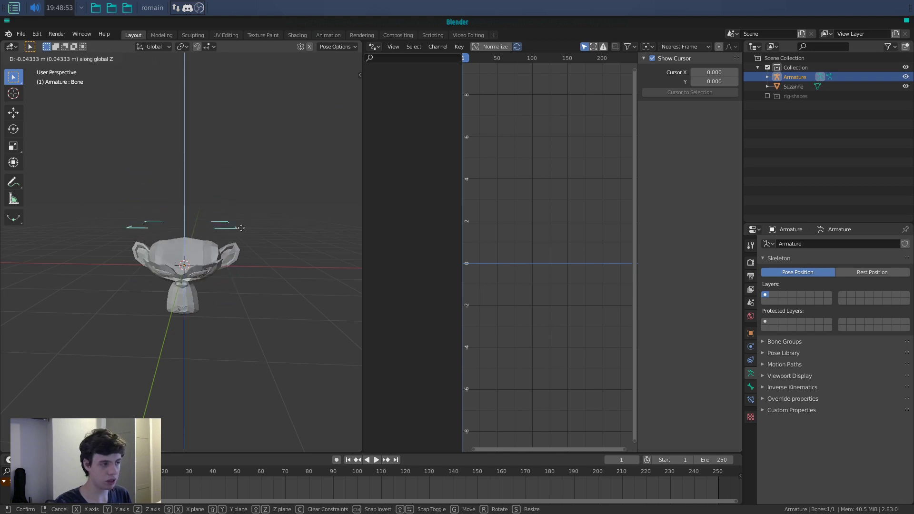
left_click(244, 256)
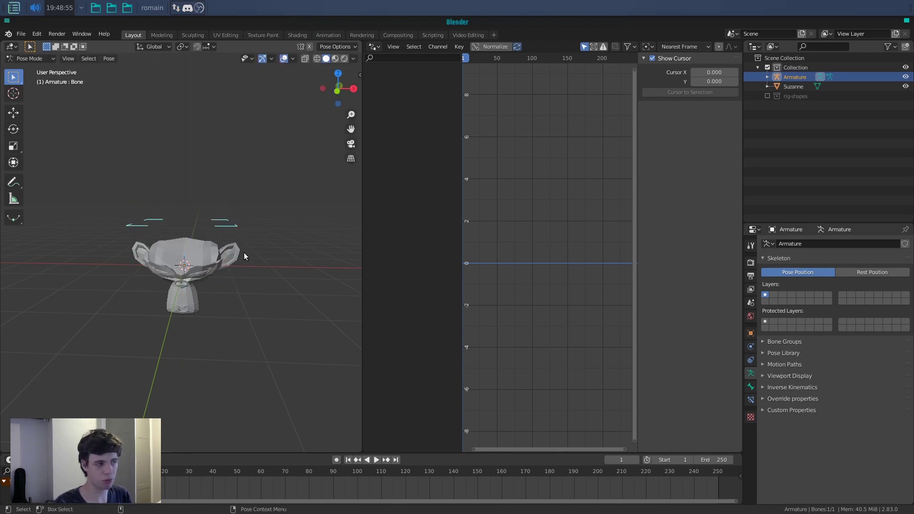
key("alt+a")
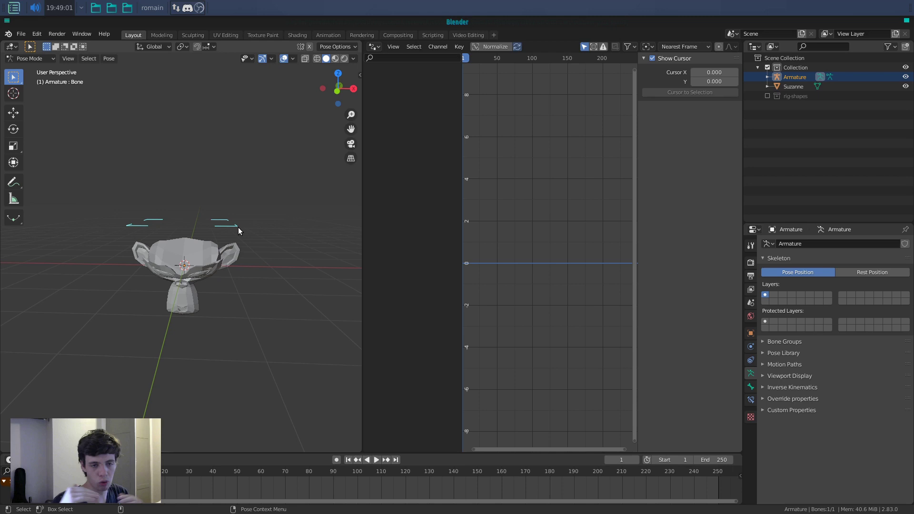
Step: Set the space of variable x in the monkey's Key 1 driver to Local Space
key("ctrl+Tab")
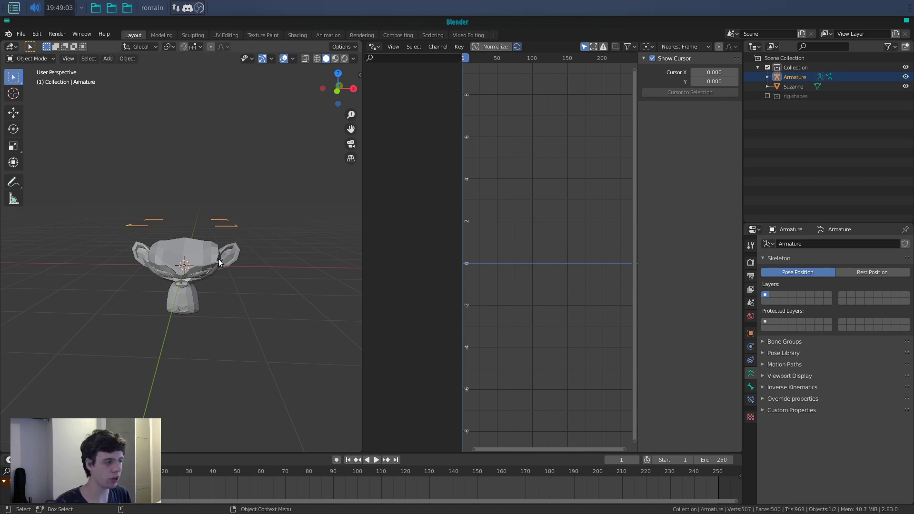
left_click(223, 260)
left_click(699, 231)
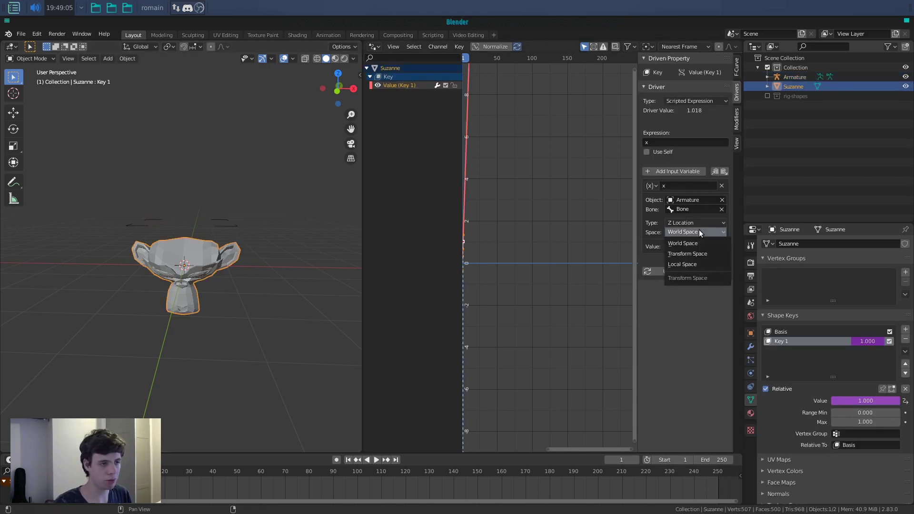
left_click(702, 267)
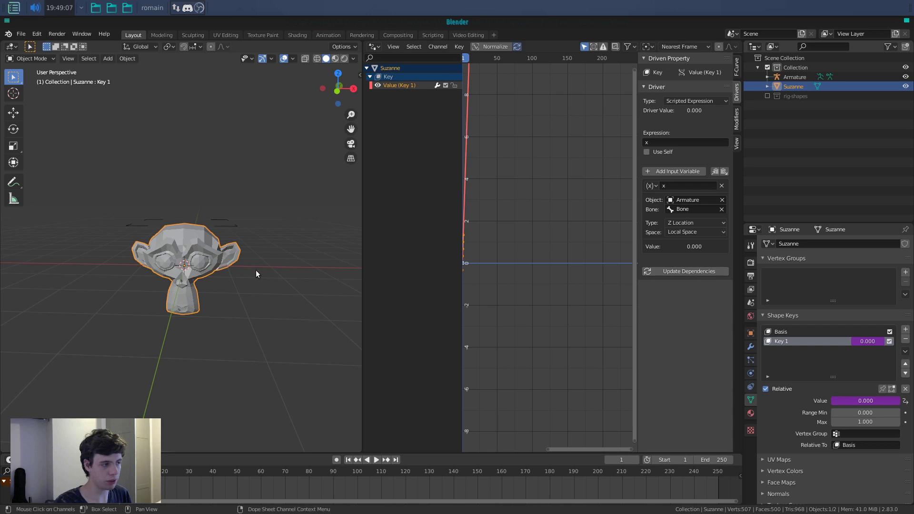
Step: Test the local-space driver by moving the bone up and down along Z in Pose Mode, and cancel the move
left_click(238, 222)
key("ctrl+Tab")
key("g")
key("z")
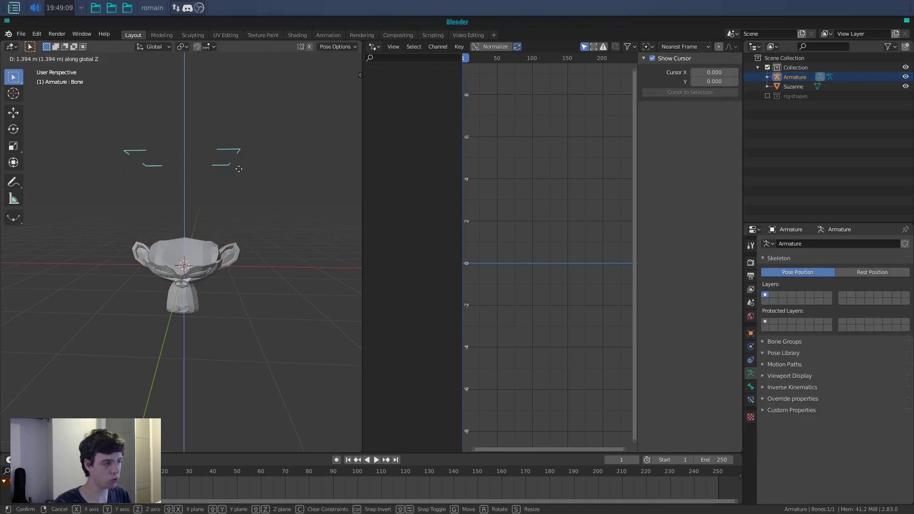
right_click(244, 206)
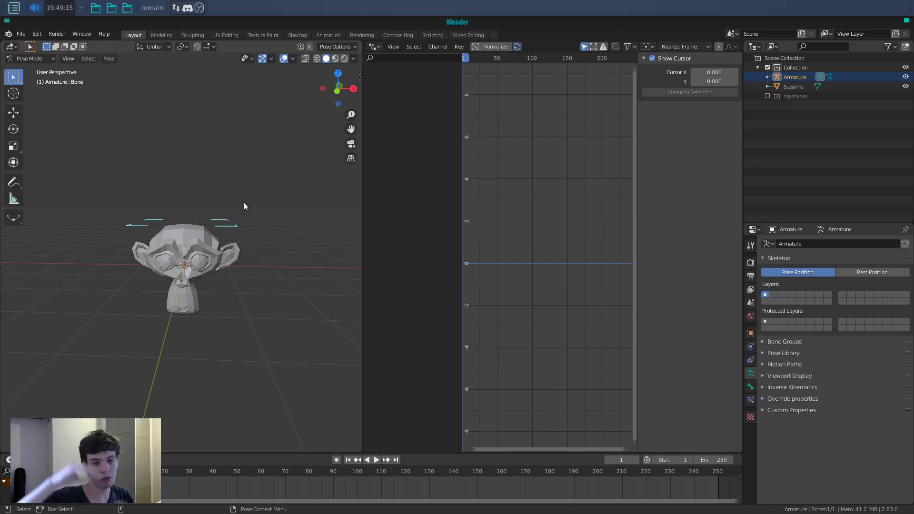
Step: Change the expression of the monkey's Key 1 driver to -x
key("ctrl+Tab")
left_click(212, 245)
left_click(663, 142)
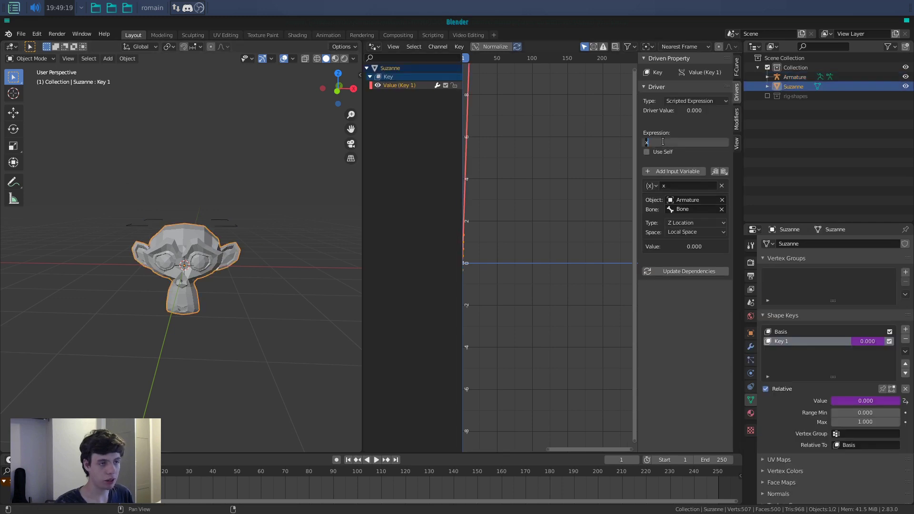
key("Home")
type("-")
key("Return")
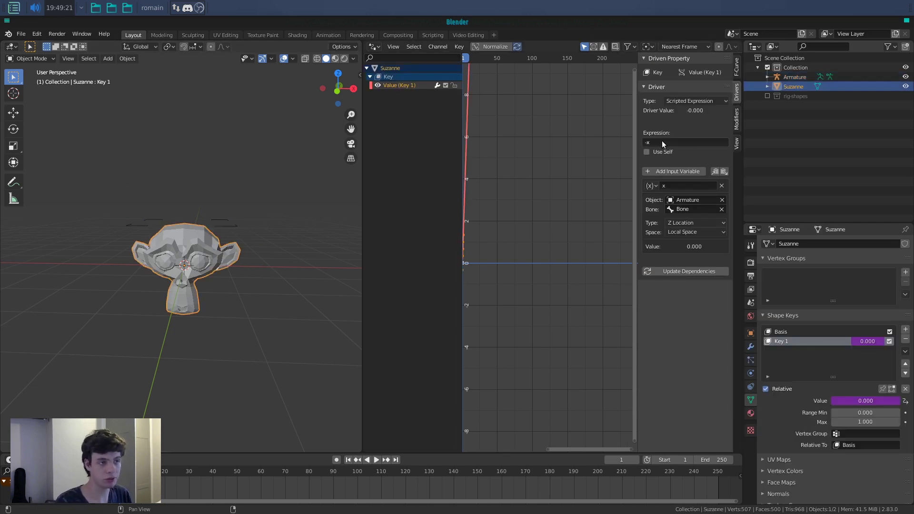
Step: Select the armature above the monkey's head and try moving it along global Z at frame 16 in Object Mode
left_click(227, 230)
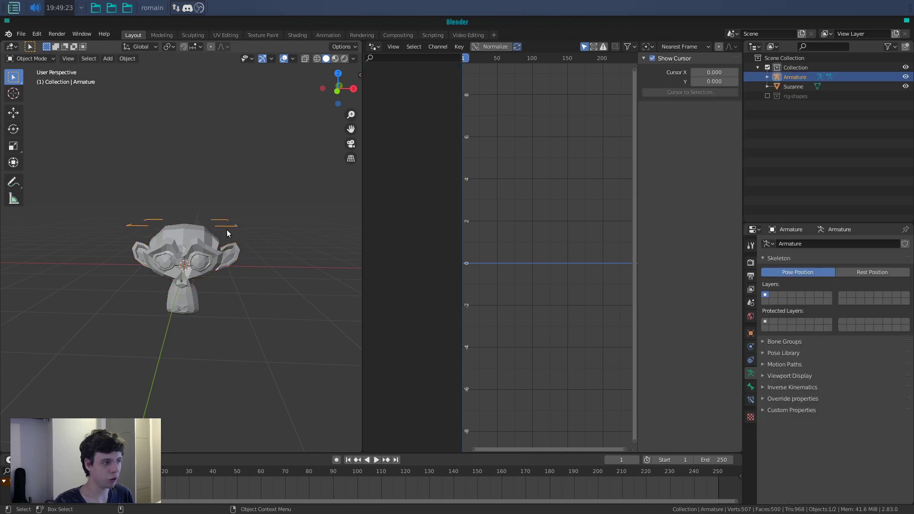
key("Up")
key("g")
key("z")
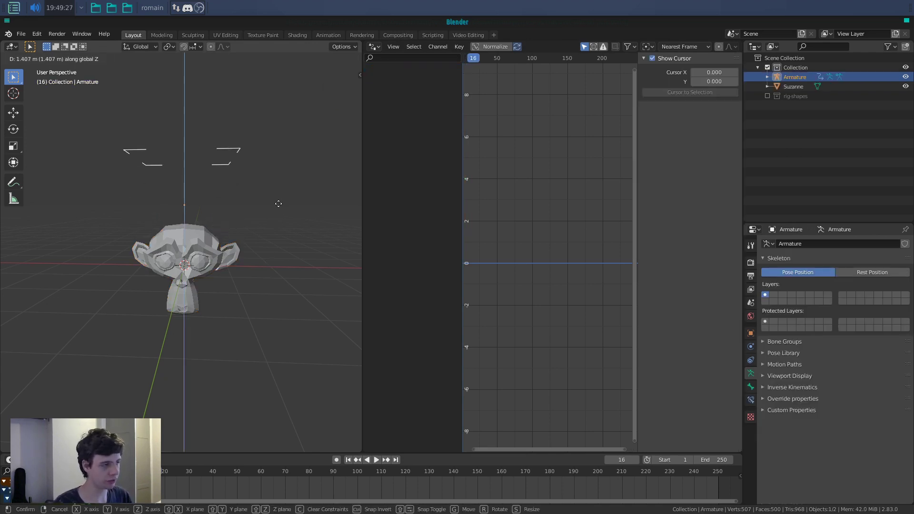
key("Escape")
key("x")
left_click(256, 357)
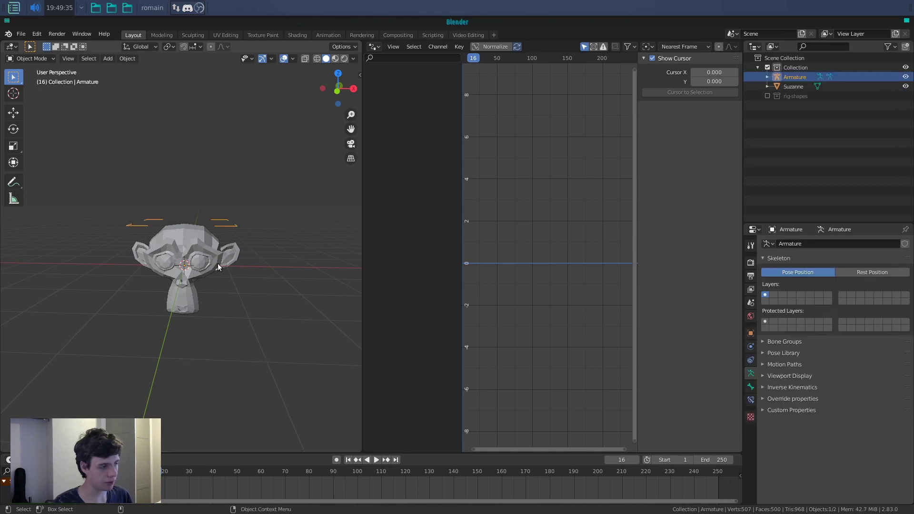
Step: Keyframe the bone at frame 16 in Pose Mode, keyframe it lowered along Z at frame 32, and play back the motion
key("ctrl+Tab")
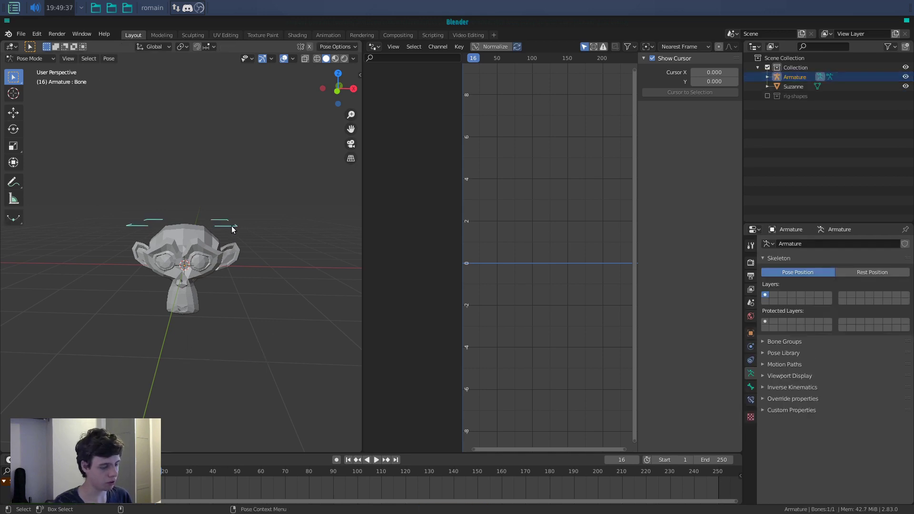
left_click_drag(176, 474, 195, 473)
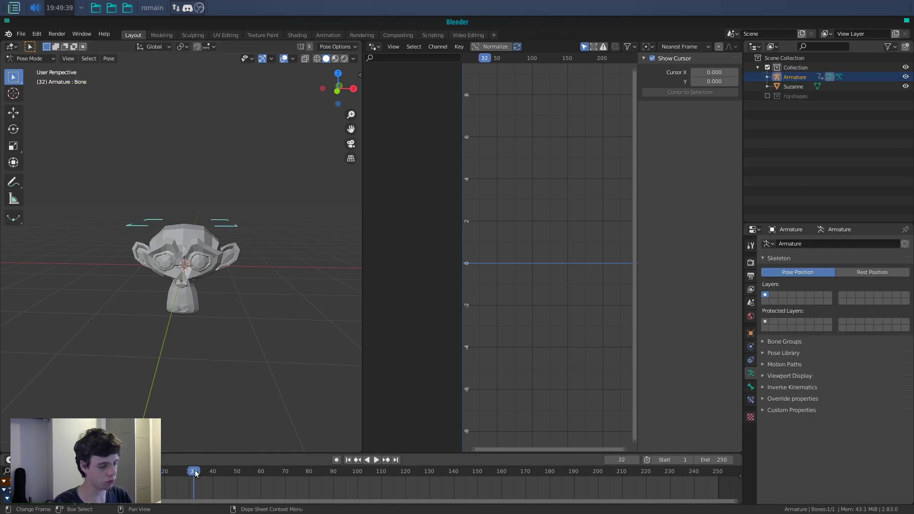
key("g")
key("z")
left_click(221, 440)
key("i")
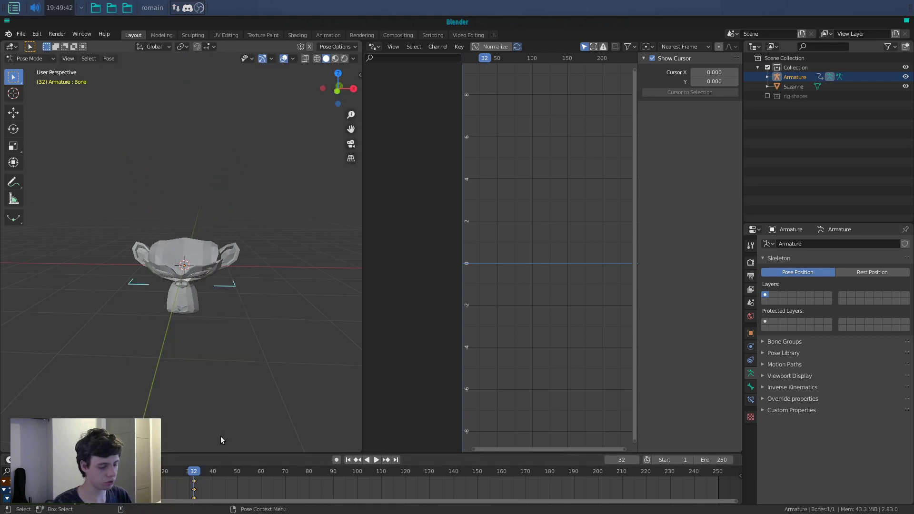
left_click_drag(196, 472, 176, 487)
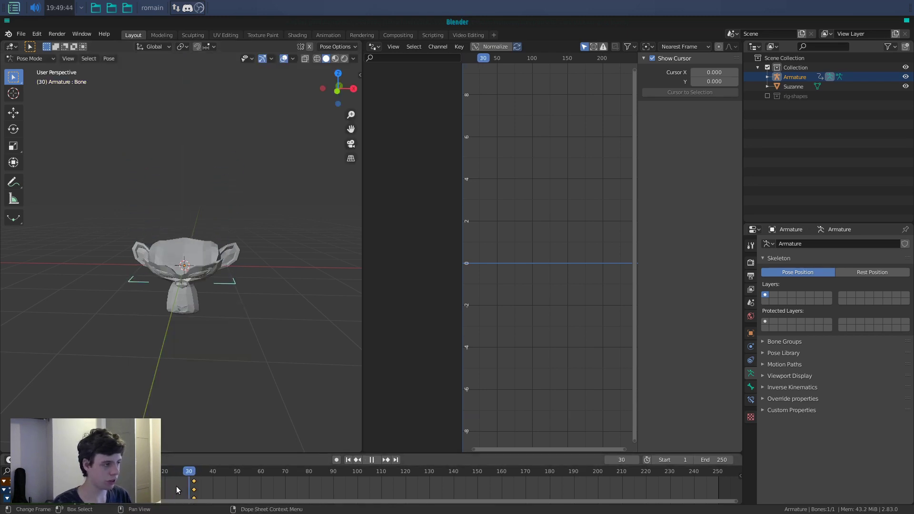
key("Escape")
Step: Return to Object Mode, select the monkey, and watch its Key 1 driver curve while playing and scrubbing the animation
left_click(183, 261)
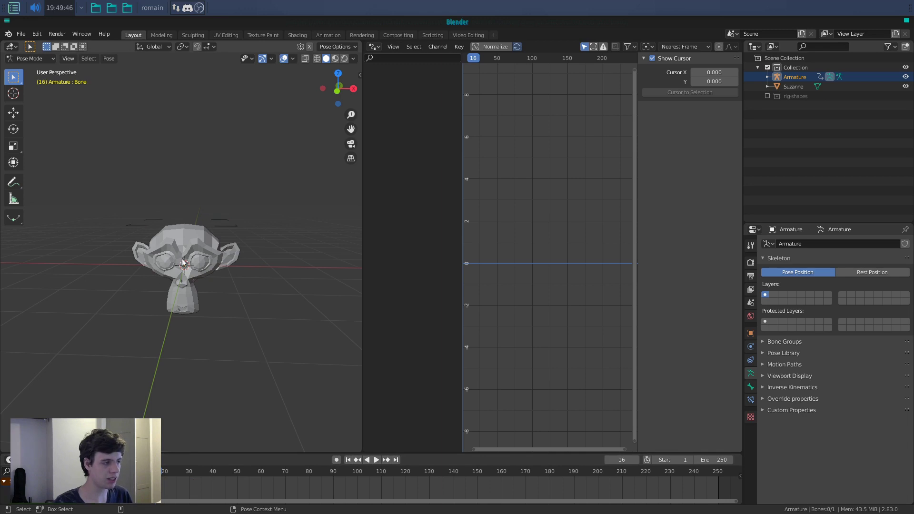
key("ctrl+Tab")
left_click(190, 266)
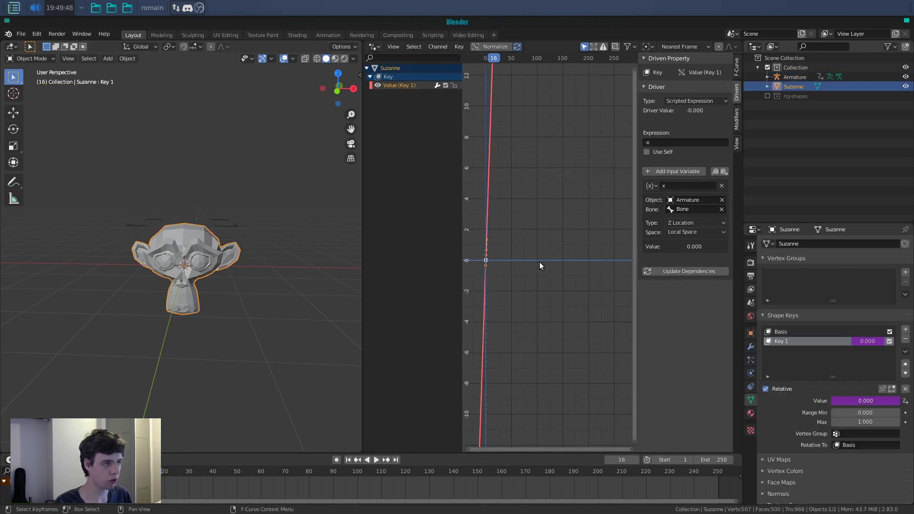
key("Home")
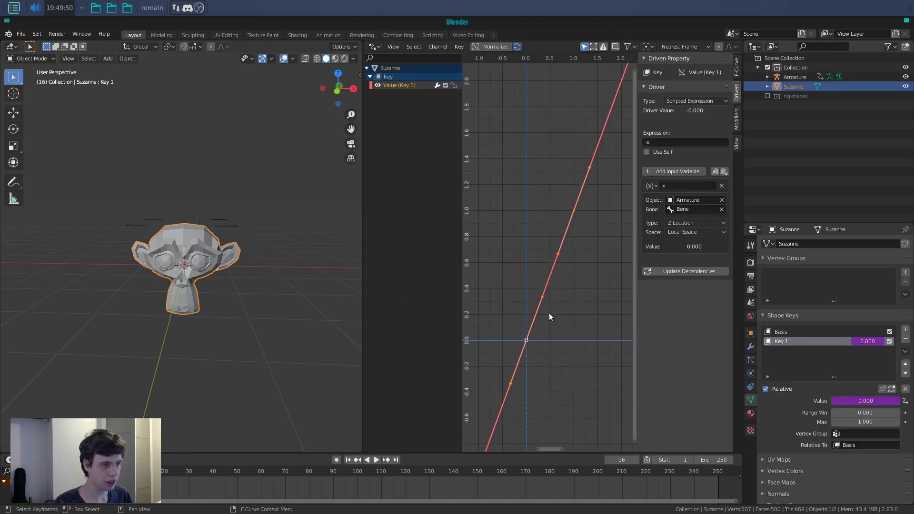
key("space")
left_click_drag(162, 477, 170, 493)
Step: Try the expression x in the monkey's Key 1 driver, scrub the animation to compare, and undo the expression change
left_click(663, 143)
type("x")
key("Return")
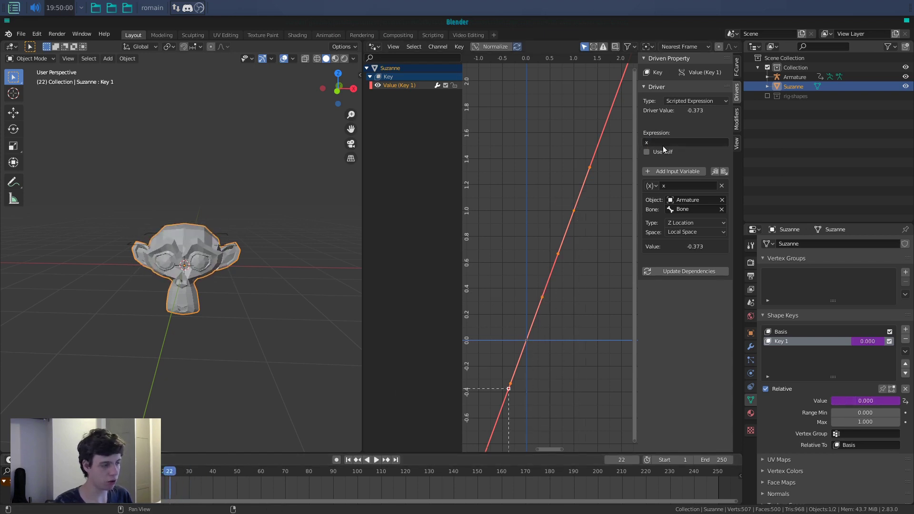
mouse_move(175, 469)
left_mouse_down()
mouse_move(206, 478)
mouse_move(170, 481)
left_mouse_up()
scroll(512, 387, "down", 2)
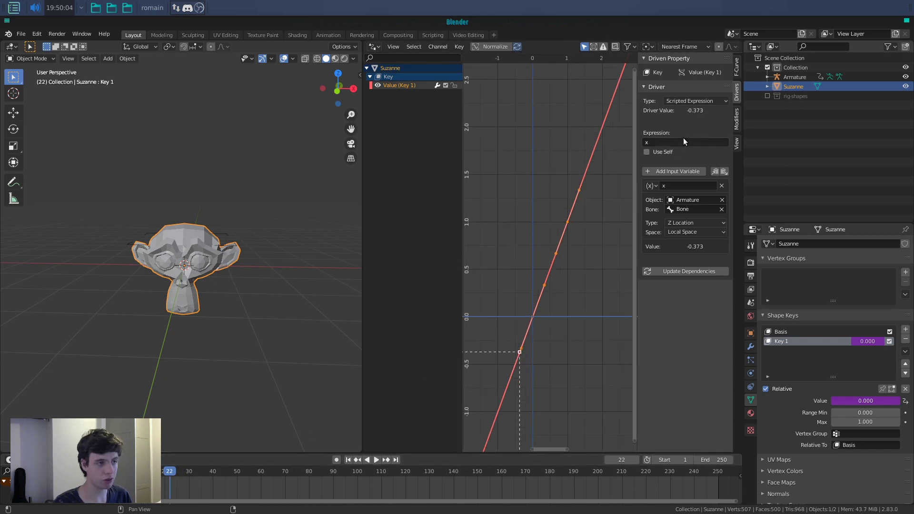
key("ctrl+z")
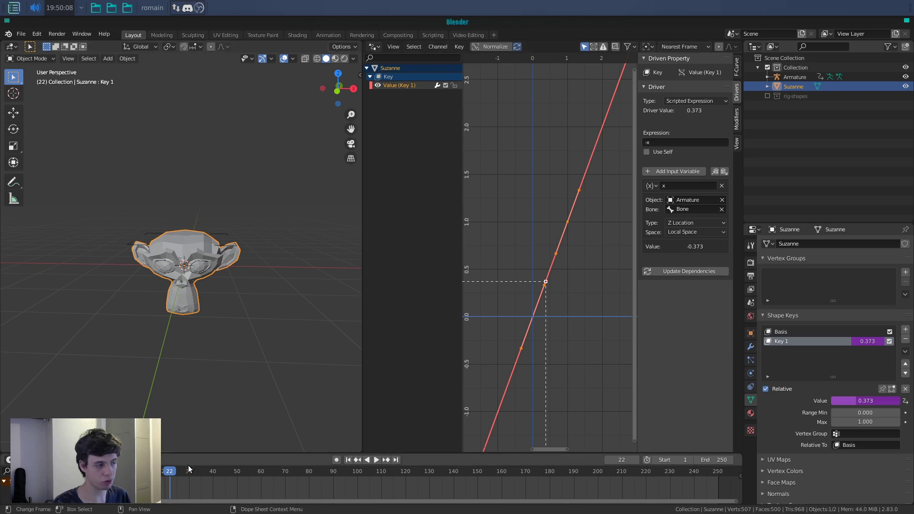
Step: Scrub the bone animation up to frame 38 and compare the Key 1 driver value, its curve and the head's deformation
left_click_drag(187, 470, 151, 503)
left_click(572, 225)
left_click(570, 223)
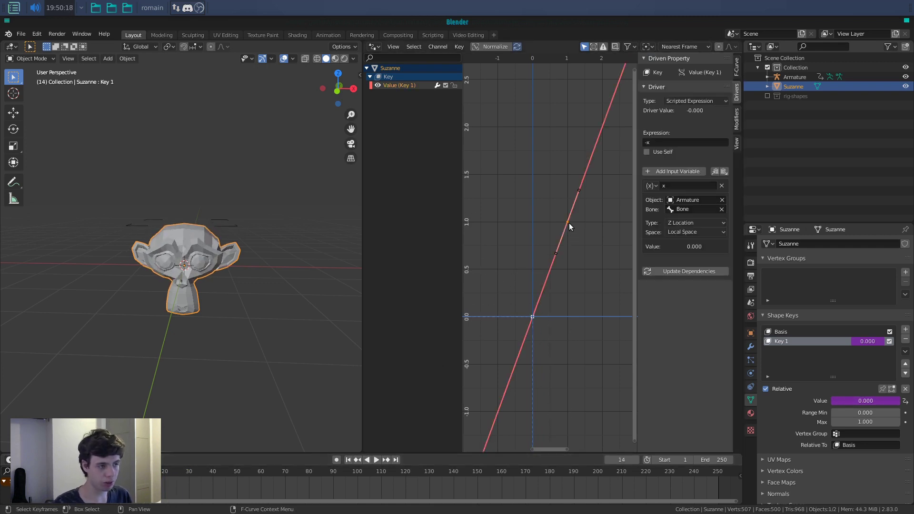
key("space")
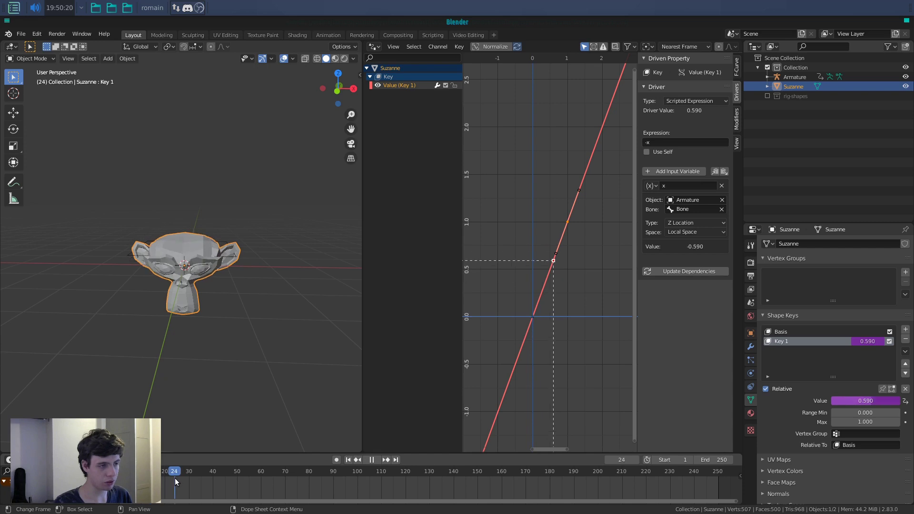
mouse_move(178, 479)
left_mouse_down()
mouse_move(192, 482)
mouse_move(184, 482)
left_mouse_up()
scroll(183, 336, "up", 2)
key("x")
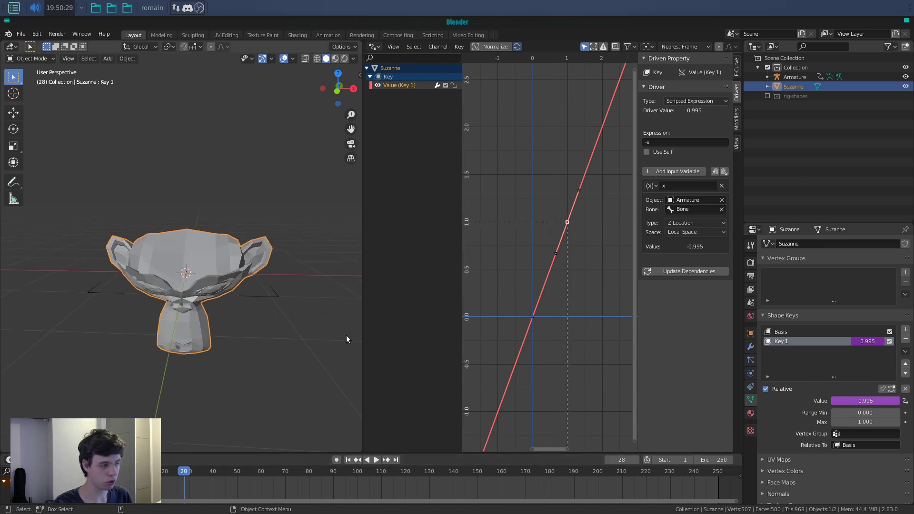
middle_click_drag(233, 353, 240, 287)
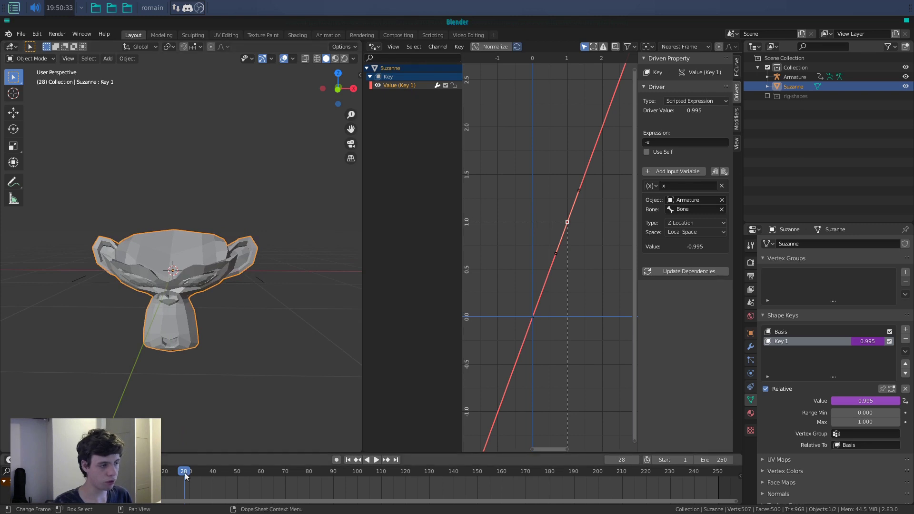
left_click_drag(185, 476, 206, 482)
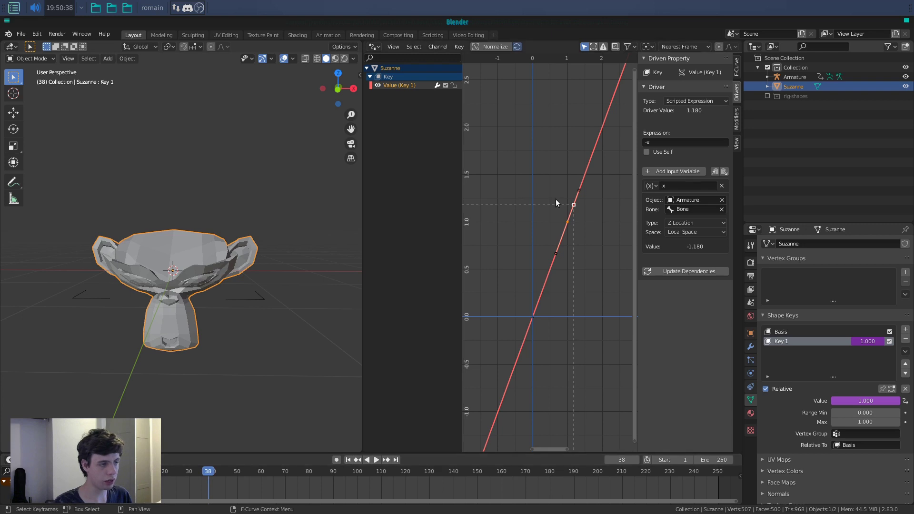
Step: Reshape the Key 1 driver curve by moving its point near value 1.0, and check the deformation by scrubbing the animation
left_click(576, 209)
left_click(566, 223)
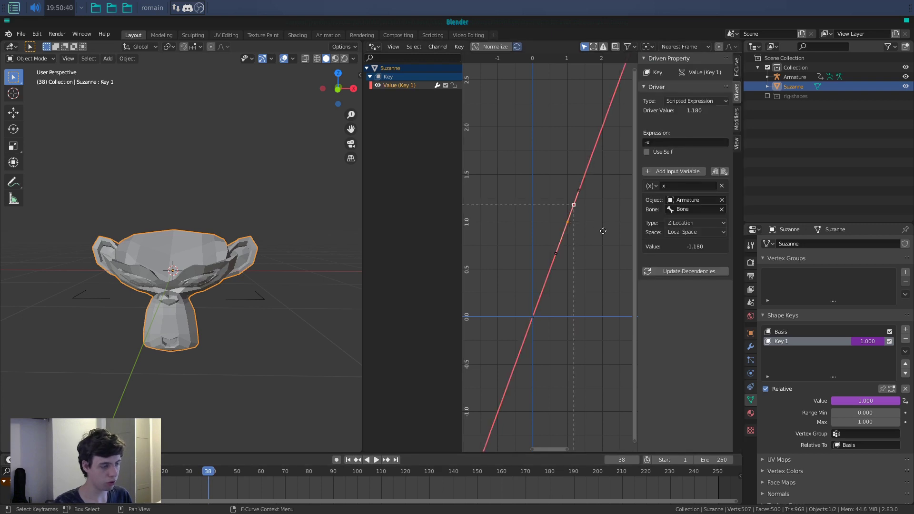
key("g")
left_click(606, 272)
left_click_drag(208, 475, 174, 479)
key("g")
left_click(531, 337)
key("space")
left_click_drag(222, 495, 189, 495)
Step: Select the armature, enter Pose Mode and delete the bone's animation keyframes
left_click(261, 294)
key("ctrl+Tab")
key("x")
left_click(199, 467)
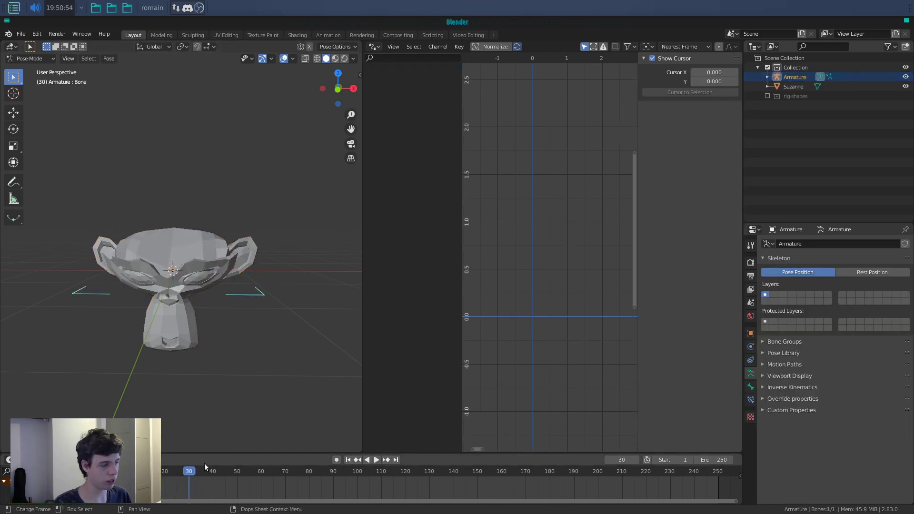
Step: Test the reshaped driver by moving the bone up and down, check its location values, and cancel the move
key("g")
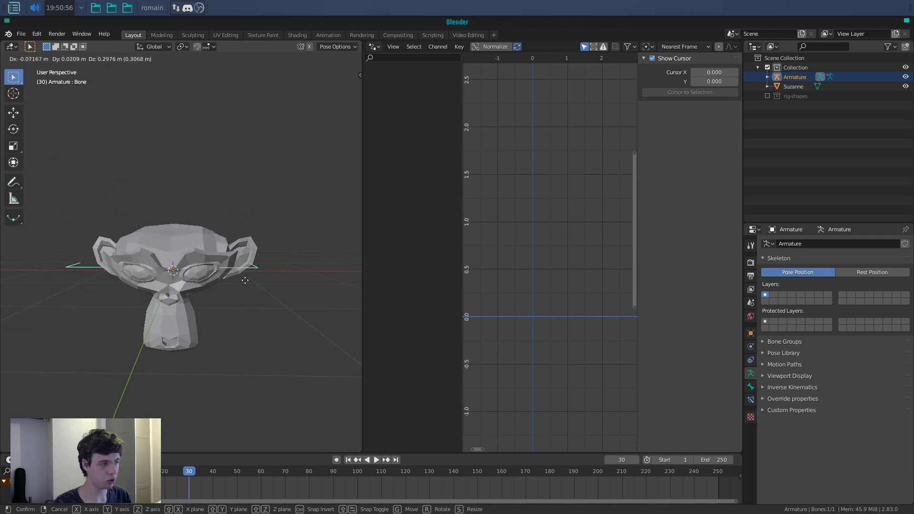
left_click(236, 254)
key("n")
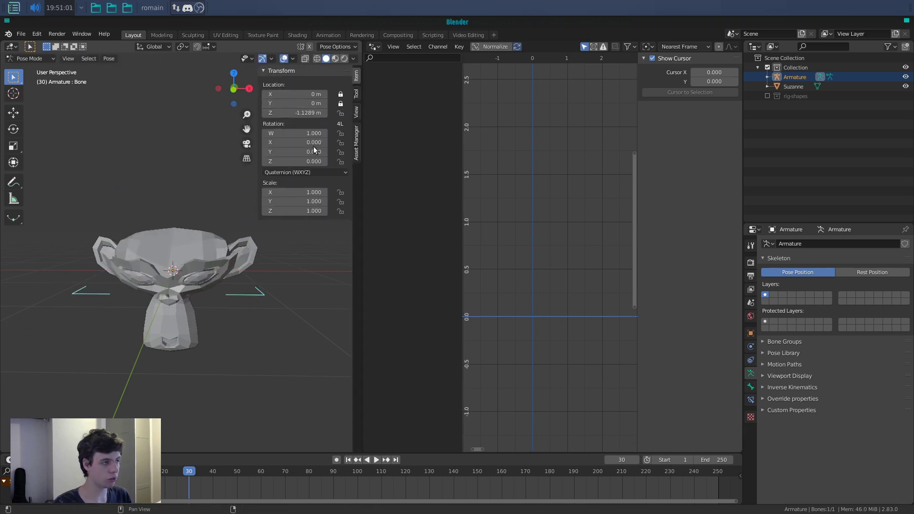
key("n")
key("g")
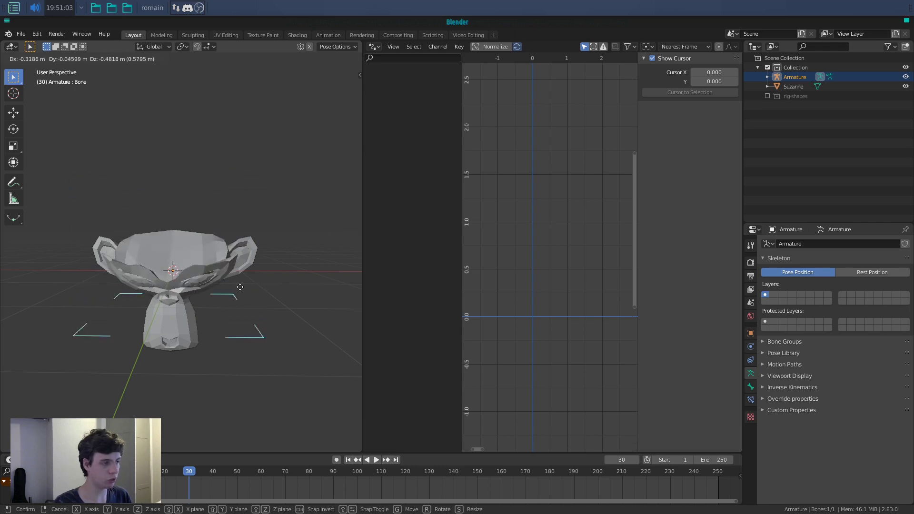
right_click(241, 212)
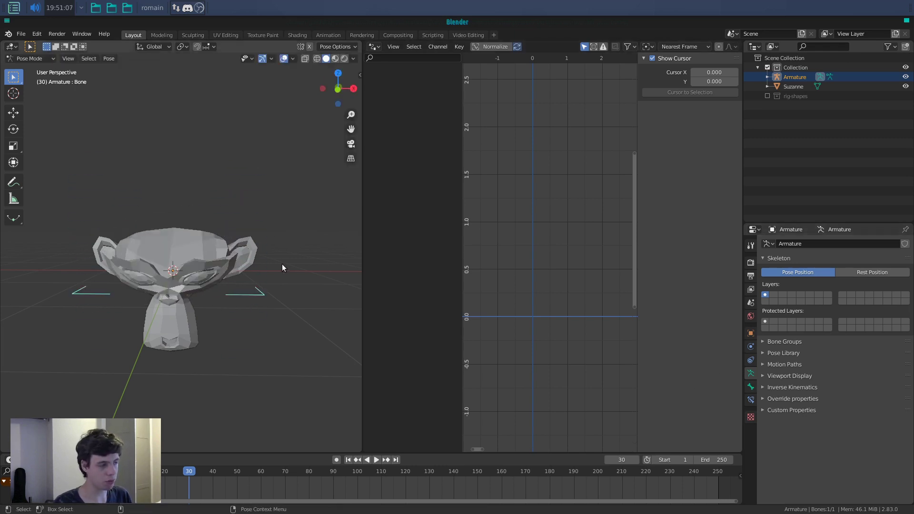
Step: Set the bone's Z location to -1 m in its transform properties
left_click(751, 386)
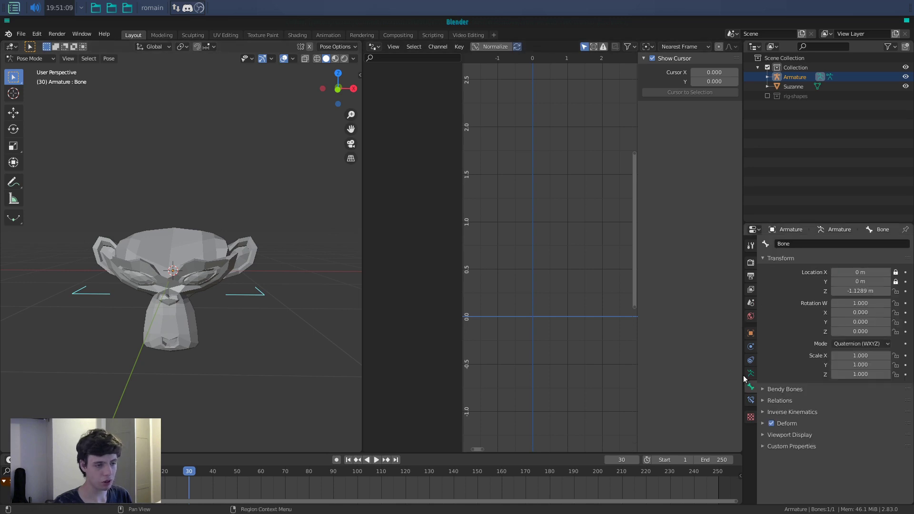
double_click(857, 292)
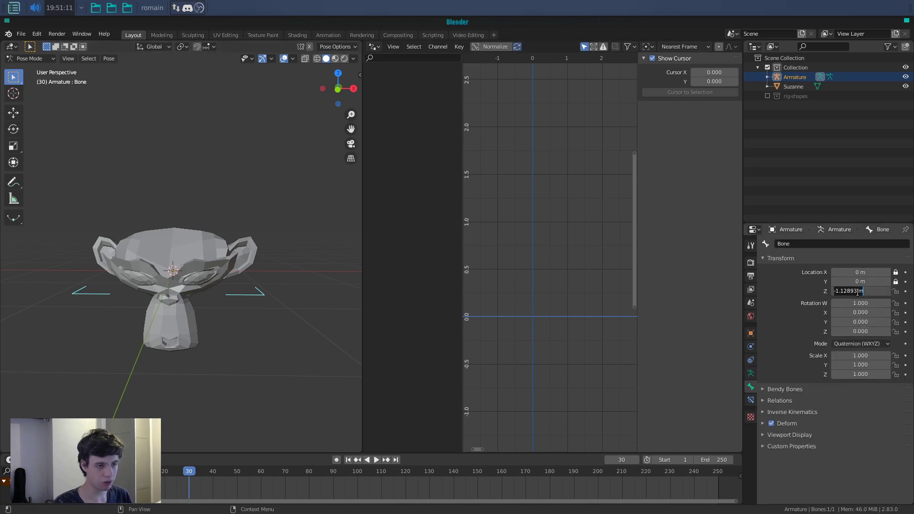
type("-1")
key("Return")
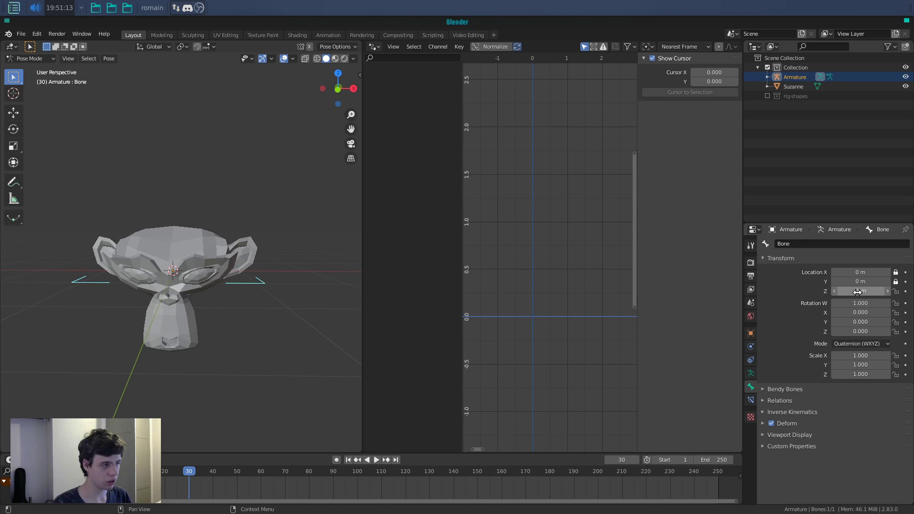
Step: Add a Limit Location constraint to the bone
left_click(751, 399)
left_click(795, 245)
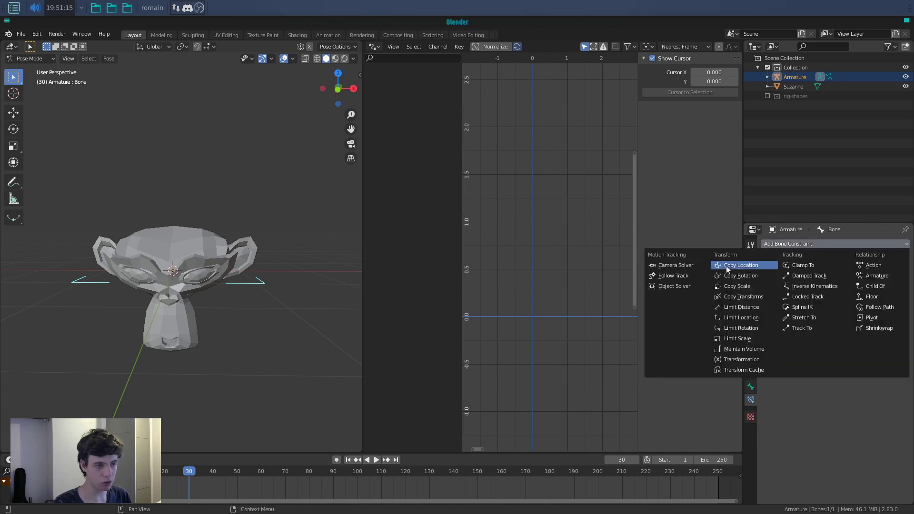
left_click(727, 267)
left_click(903, 258)
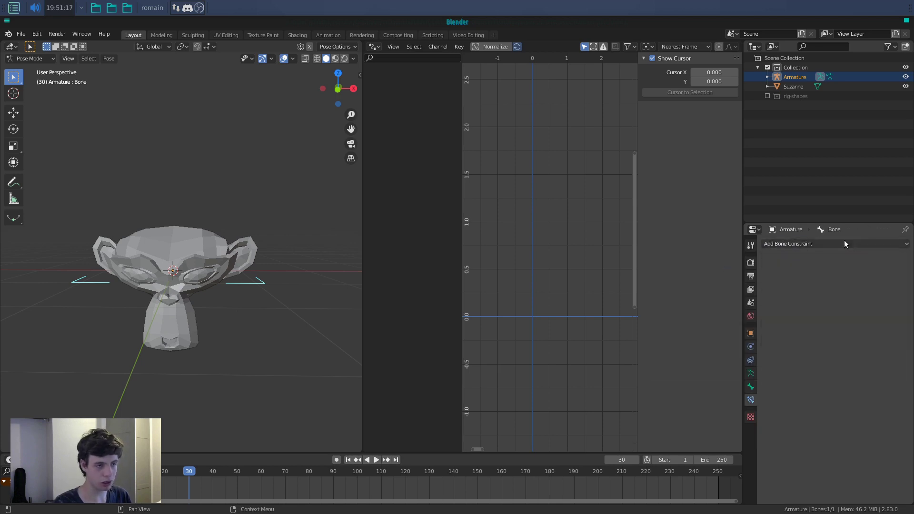
left_click(844, 243)
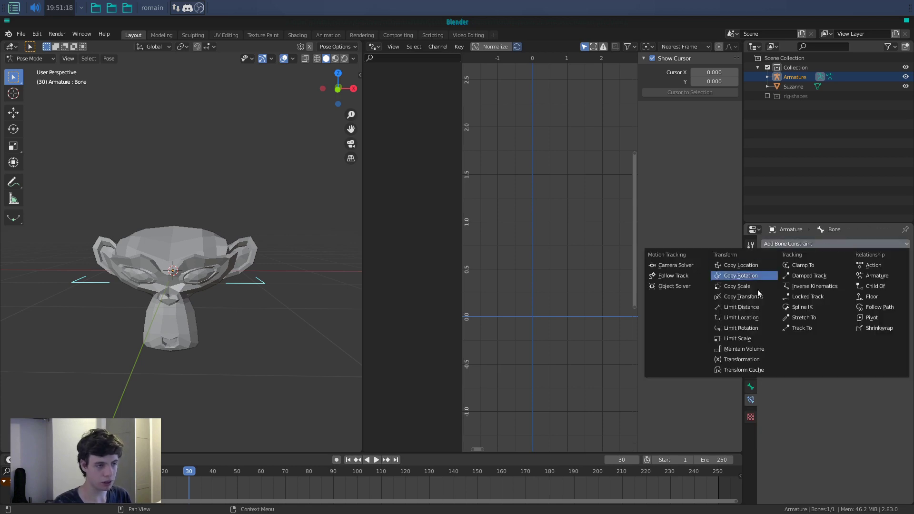
left_click(756, 319)
Step: Examine the Inverse Kinematics settings in the bone's properties
left_click(751, 387)
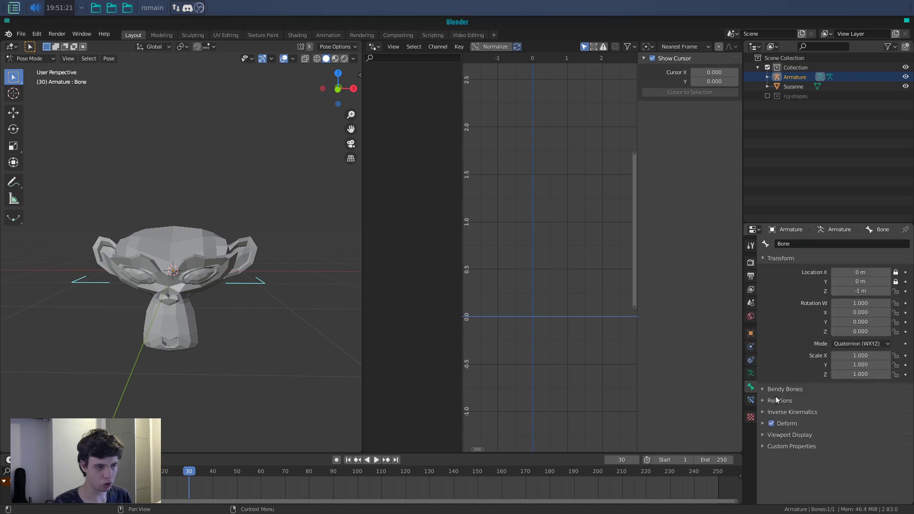
left_click(790, 411)
scroll(866, 396, "down", 5)
scroll(866, 396, "down", 2)
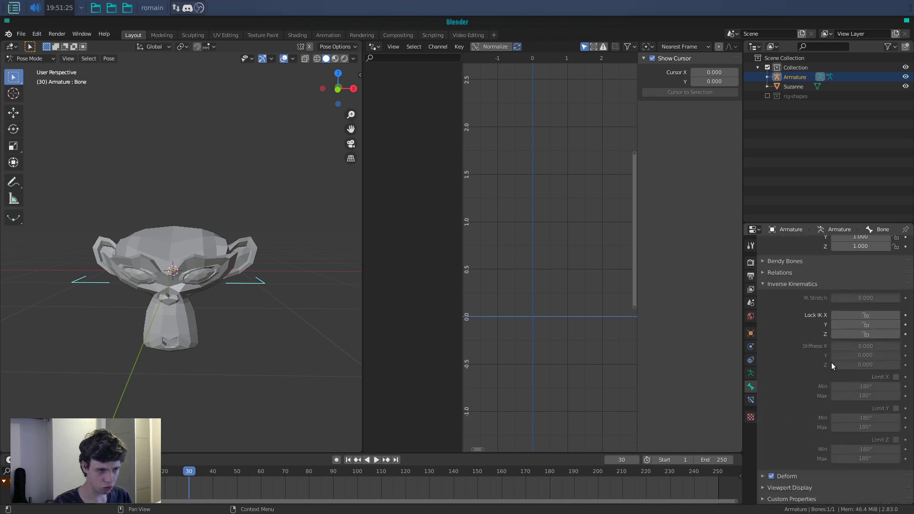
left_click(792, 285)
Step: Enable the Minimum Z and Maximum Z limits of the bone's Limit Location constraint and set its conversion to Local Space
left_click(750, 400)
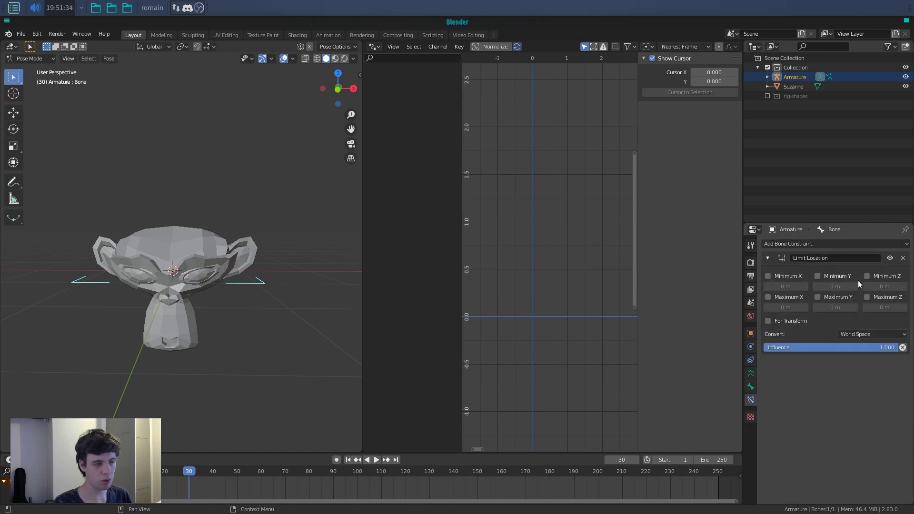
left_click(866, 297)
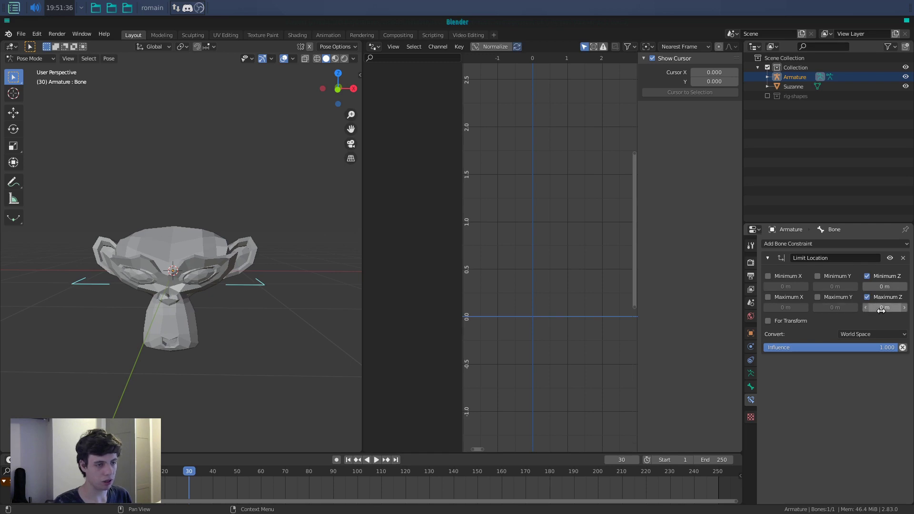
left_click(876, 328)
left_click(873, 380)
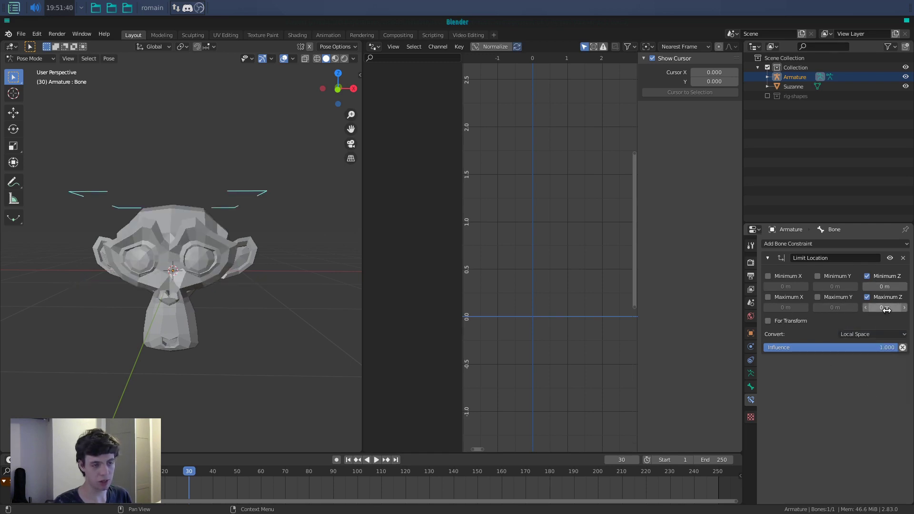
Step: Set the Limit Location constraint's Minimum Z to -1 m and test the limit by moving the bone
left_click(884, 286)
type("-1")
key("Return")
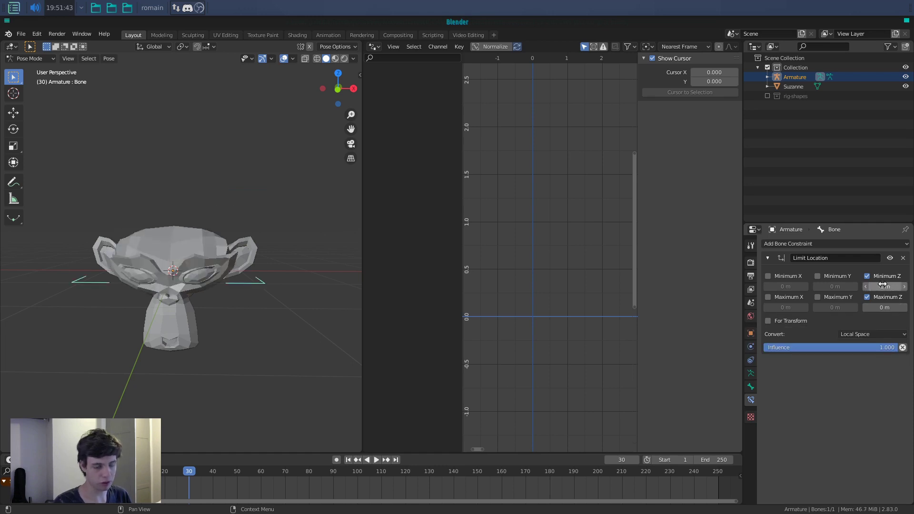
key("g")
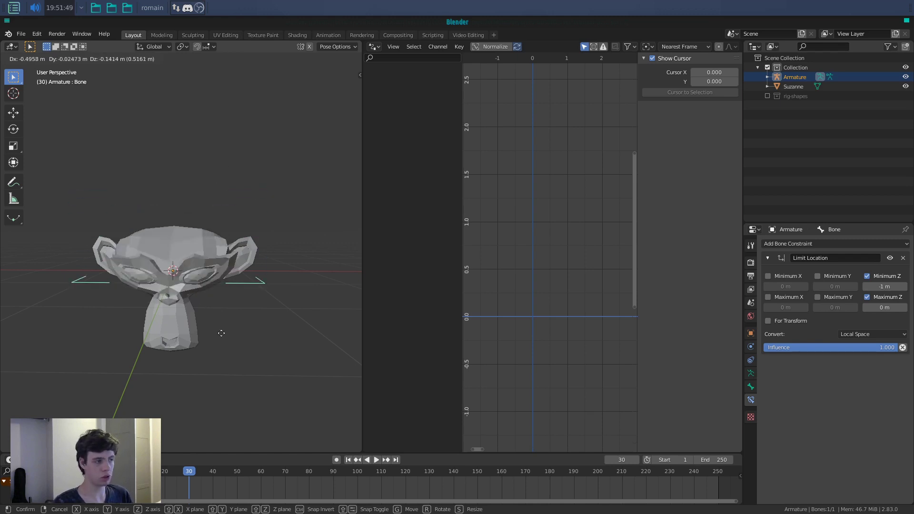
left_click(220, 316)
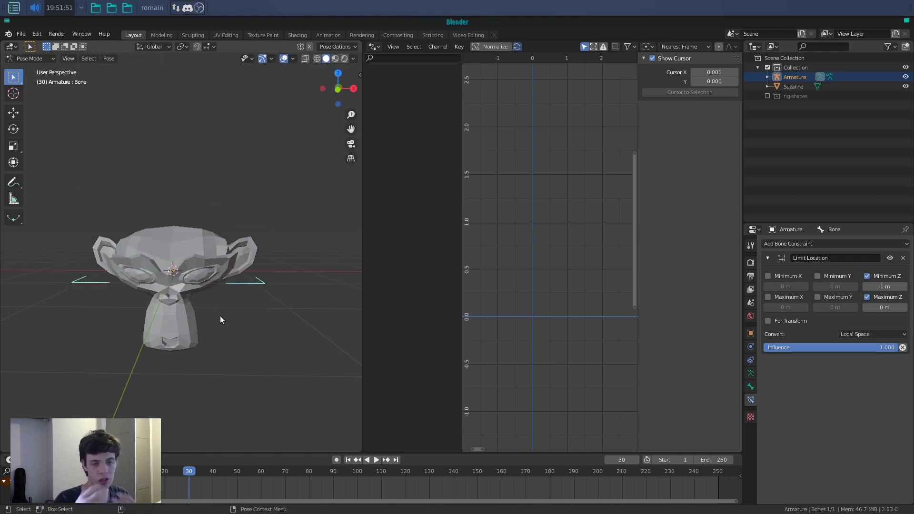
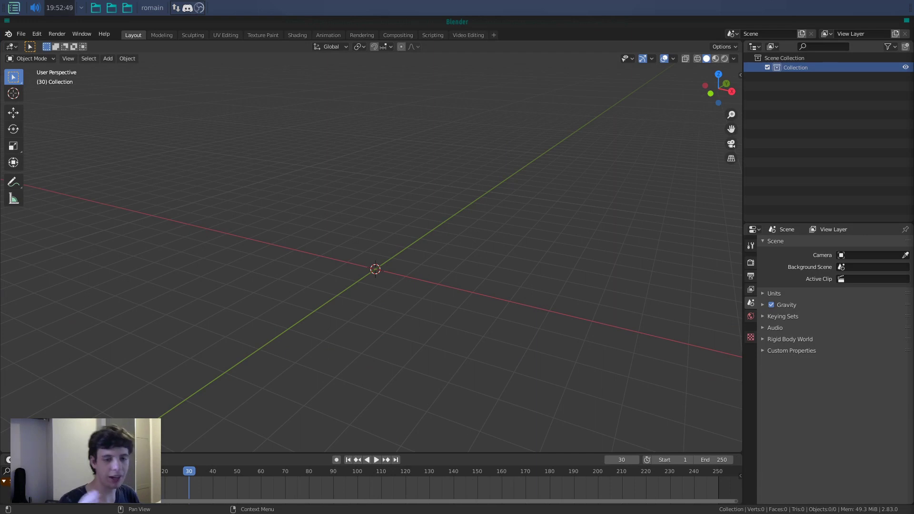
Step: Return the timeline to the first frame
key("shift+Left")
key("space")
key("space")
Step: Examine the leg and foot mesh from the front and right orthographic views and clear the mesh selection
mouse_move(298, 382)
middle_mouse_down()
mouse_move(389, 346)
mouse_move(301, 317)
middle_mouse_up()
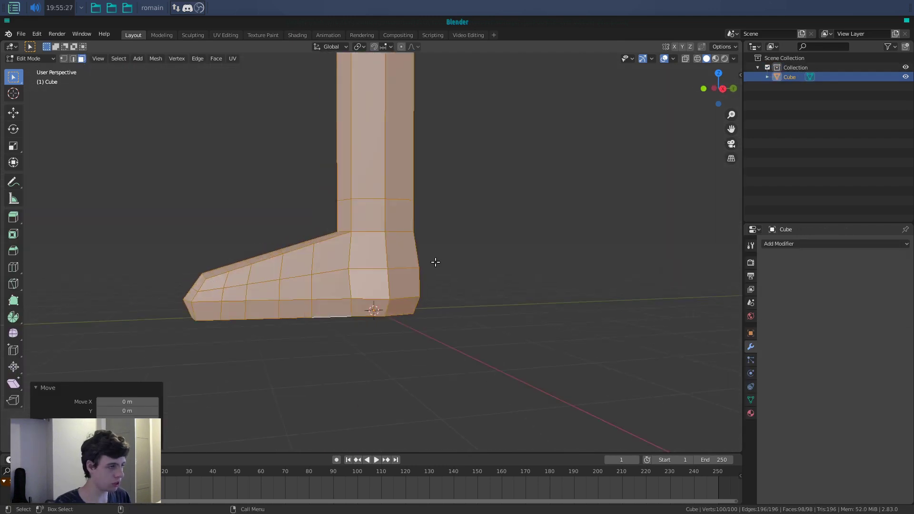
key("z")
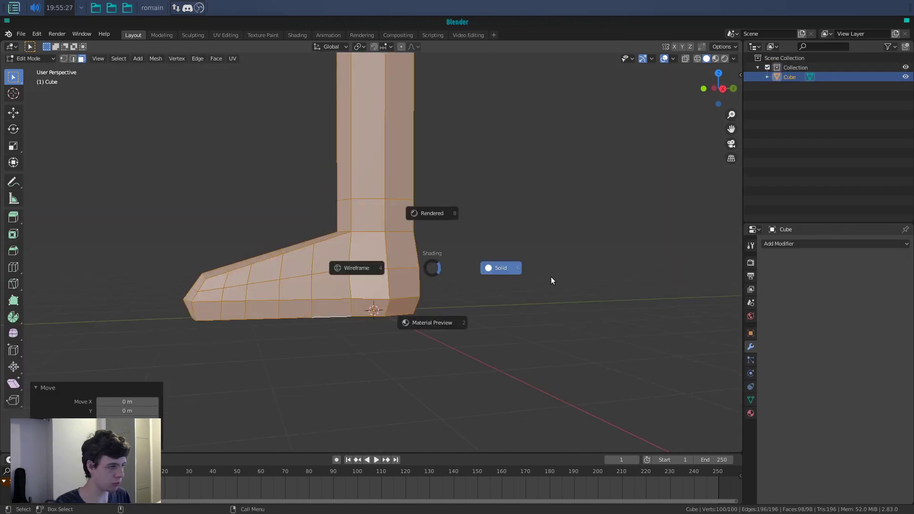
mouse_move(447, 265)
middle_mouse_down()
mouse_move(403, 270)
mouse_move(423, 273)
middle_mouse_up()
key("KP_1")
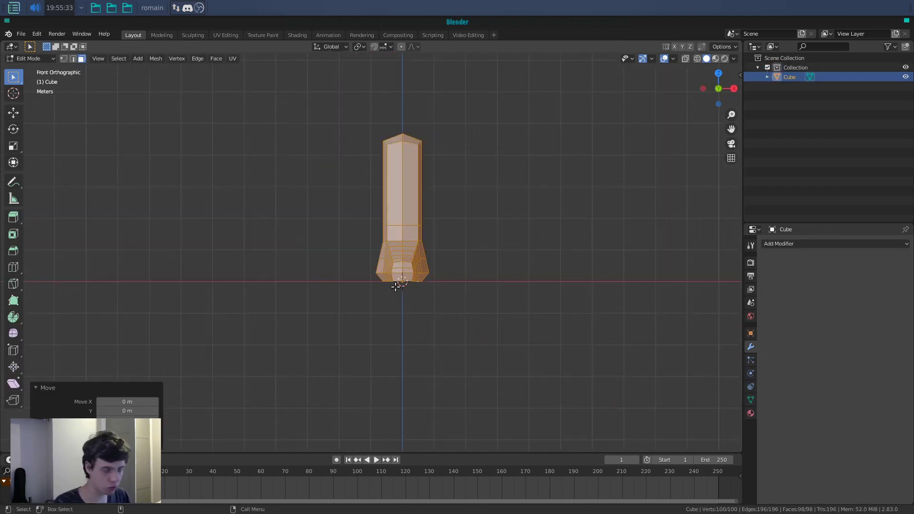
key("KP_3")
scroll(393, 284, "up", 4)
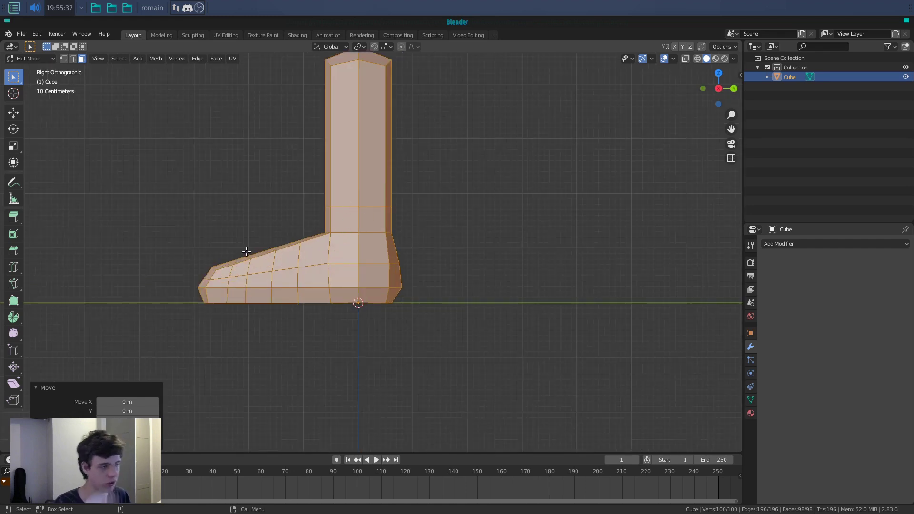
middle_click_drag(346, 202, 359, 245, "shift")
key("alt+a")
key("a")
key("alt+a")
middle_click_drag(373, 204, 383, 206, "shift")
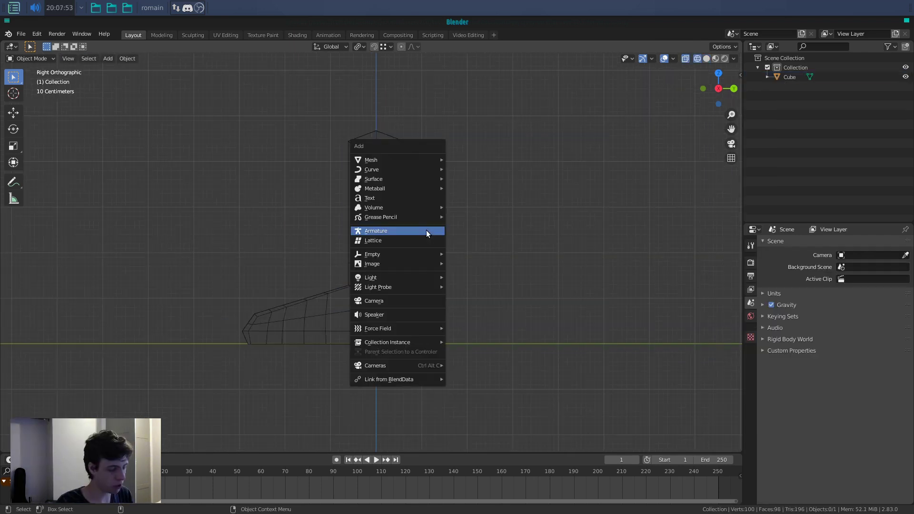
Step: Add an armature at the origin and raise its bone's root joint along Z to hip height above the leg mesh
left_click(427, 230)
key("Tab")
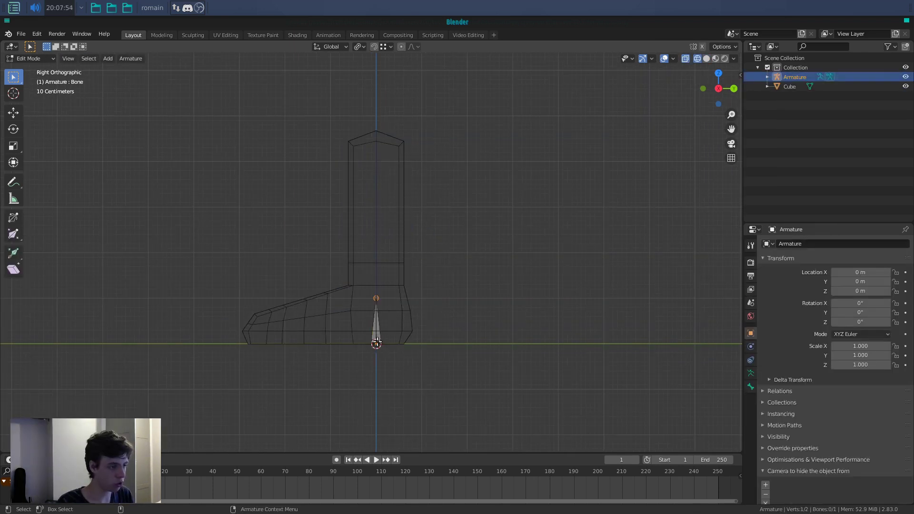
left_click(376, 343)
key("g")
key("y")
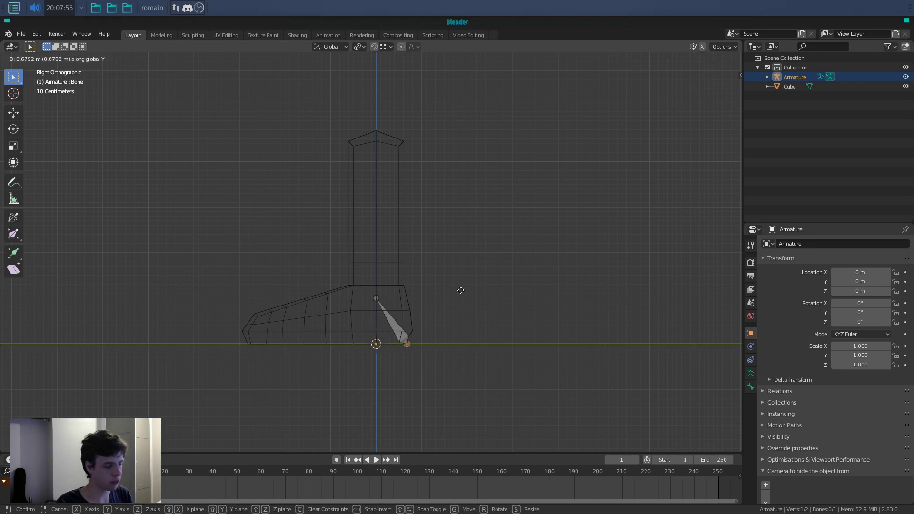
key("z")
left_click(440, 96)
scroll(437, 274, "down", 5)
key("g")
key("z")
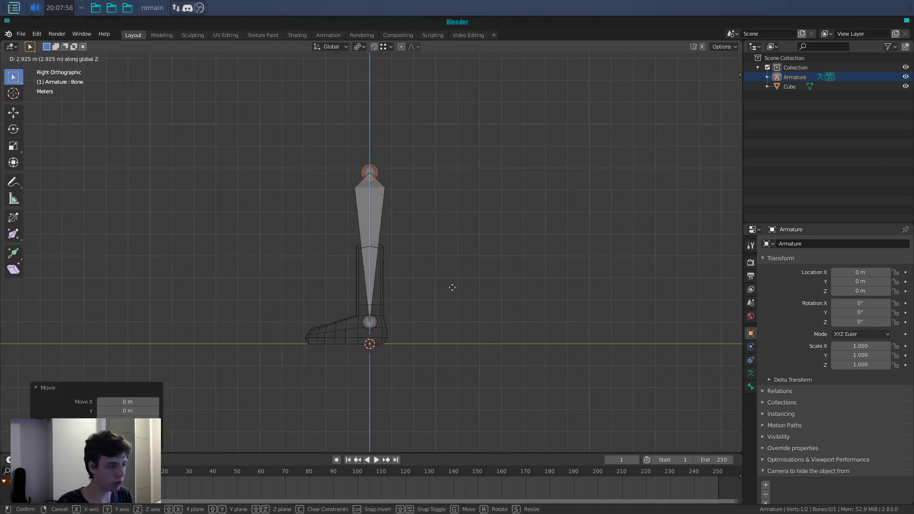
left_click(451, 246)
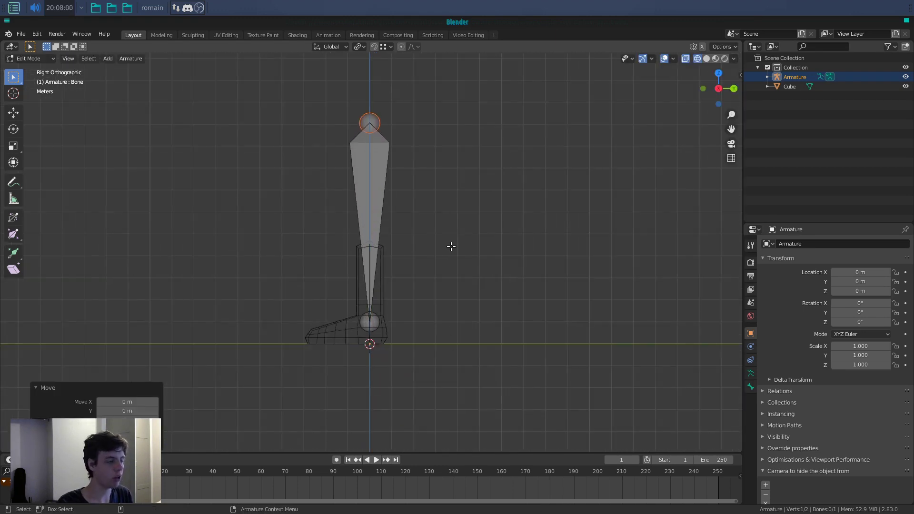
Step: Raise the bone's lower joint along Z to knee height and shift it about 0.3 m toward the toes
left_click(372, 331)
key("g")
key("z")
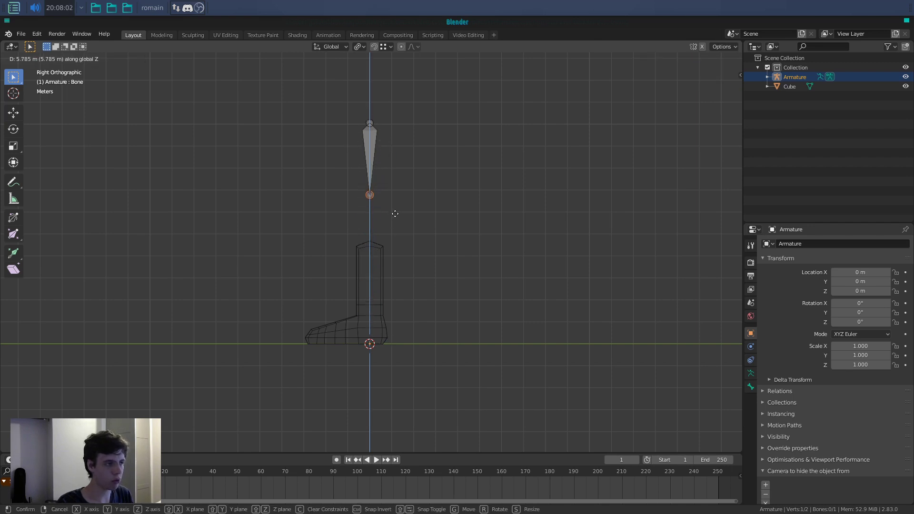
left_click(397, 224)
key("g")
left_click(414, 227)
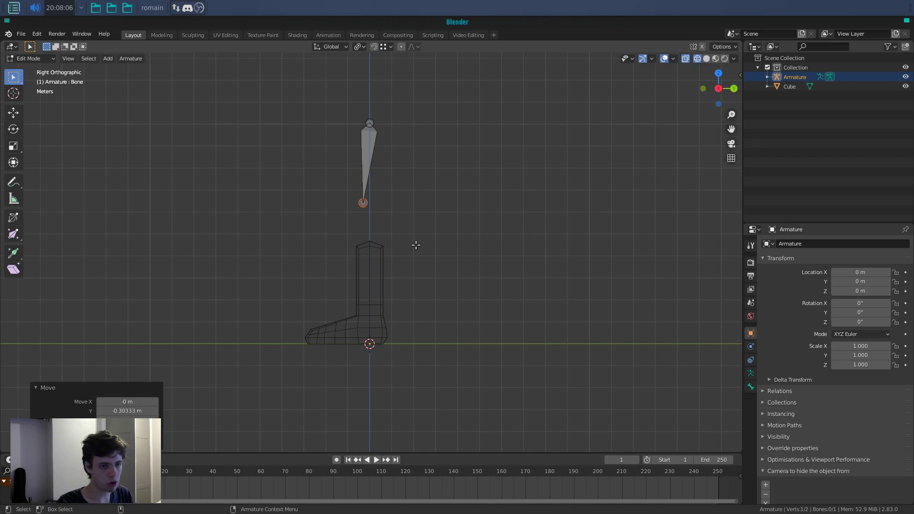
Step: Extrude a shin bone about 5 m long from the knee joint down to the ankle
middle_click_drag(414, 245, 410, 225, "shift")
key("e")
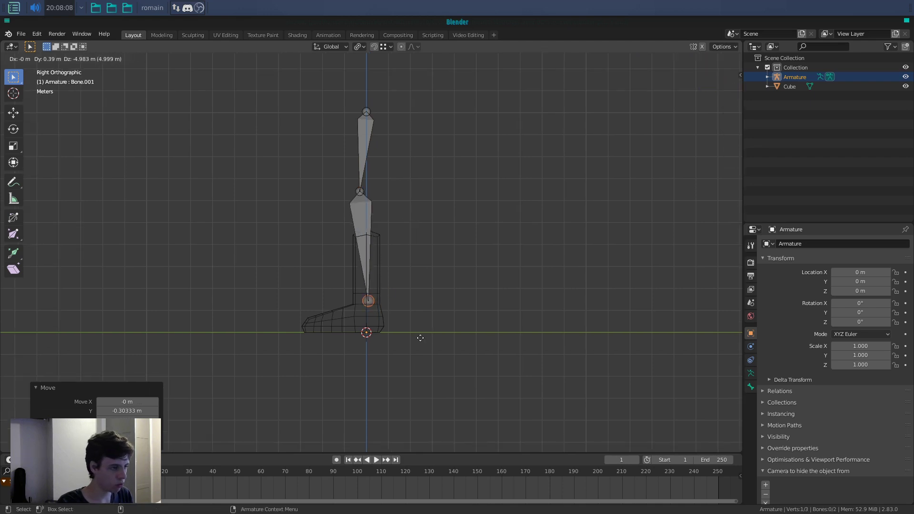
left_click(416, 338)
scroll(409, 305, "up", 5)
key("KP_Decimal")
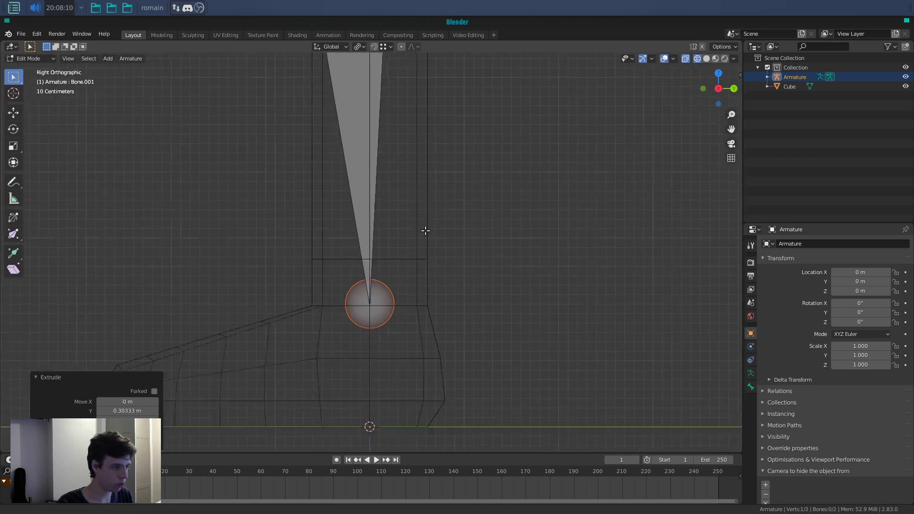
Step: Fine-tune the position of the ankle joint to line up with the ankle edge loop at the leg's center
key("g")
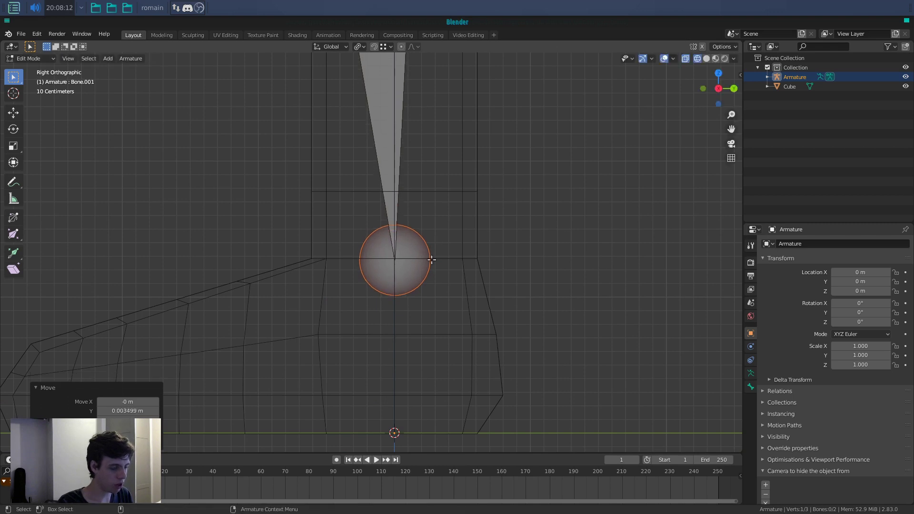
left_click(432, 264)
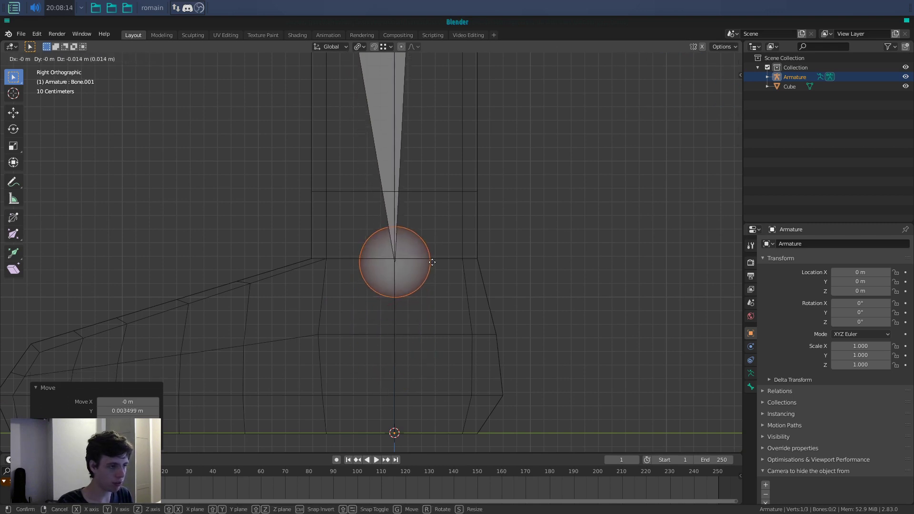
left_click(432, 261)
scroll(431, 261, "down", 3)
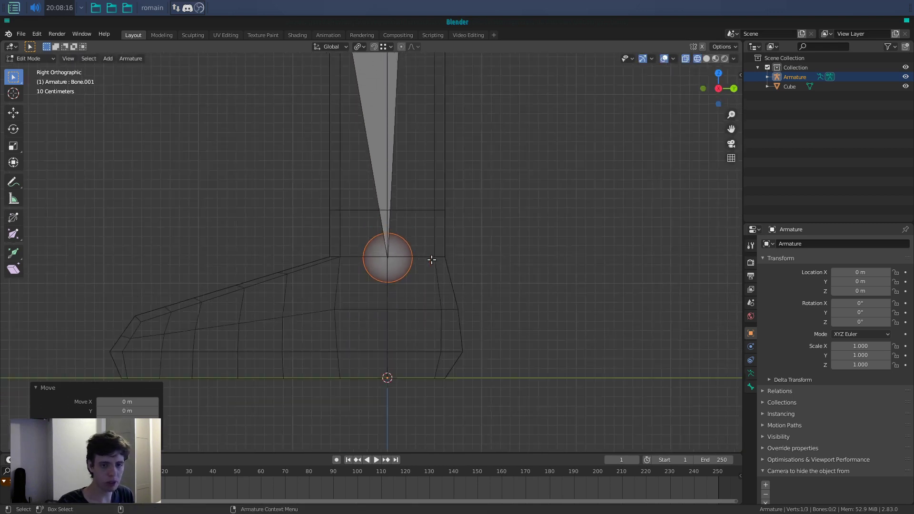
middle_click_drag(379, 279, 381, 286, "shift")
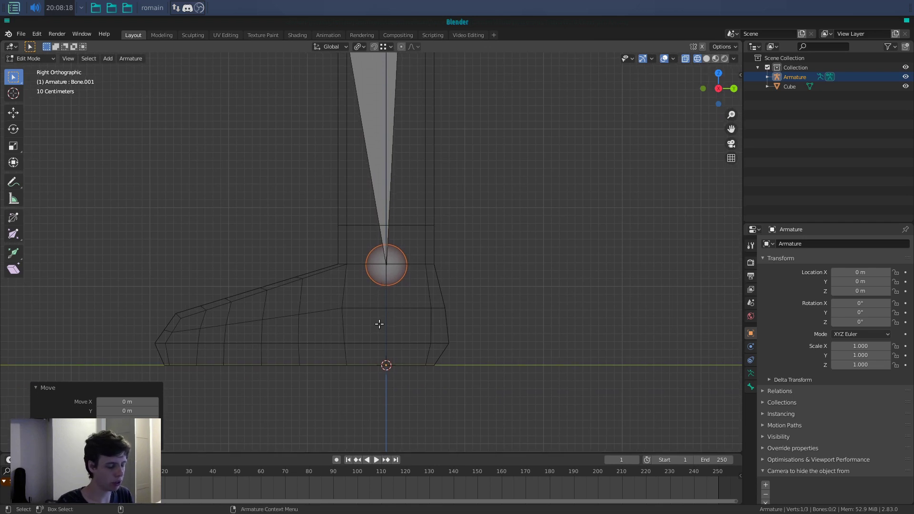
key("g")
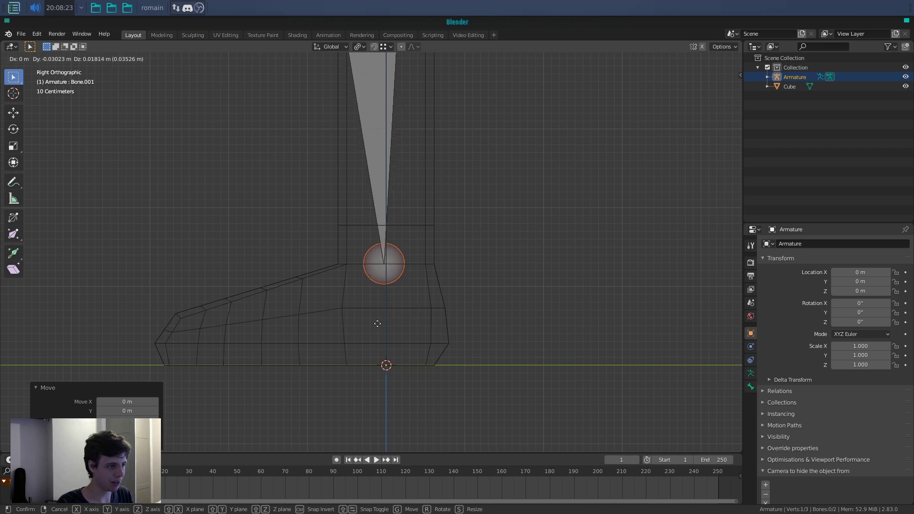
left_click(379, 323)
middle_click_drag(403, 297, 434, 275, "shift")
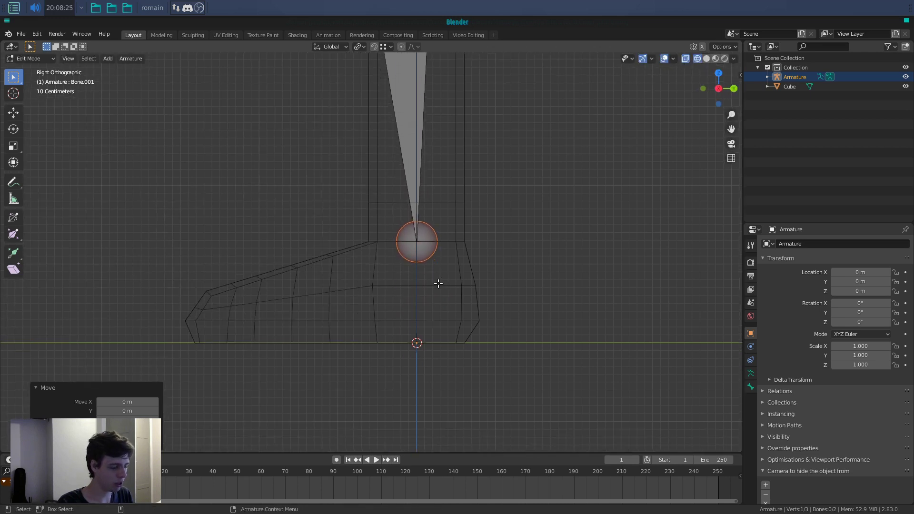
Step: Extrude a foot bone from the ankle to the ball of the foot and a toe bone to the tip
key("e")
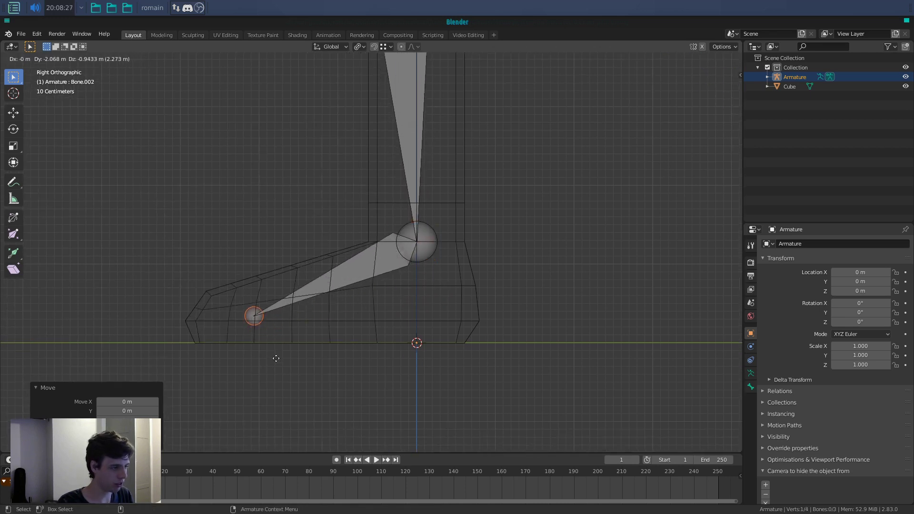
left_click(276, 358)
key("e")
left_click(200, 361)
middle_click_drag(328, 313, 316, 329, "shift")
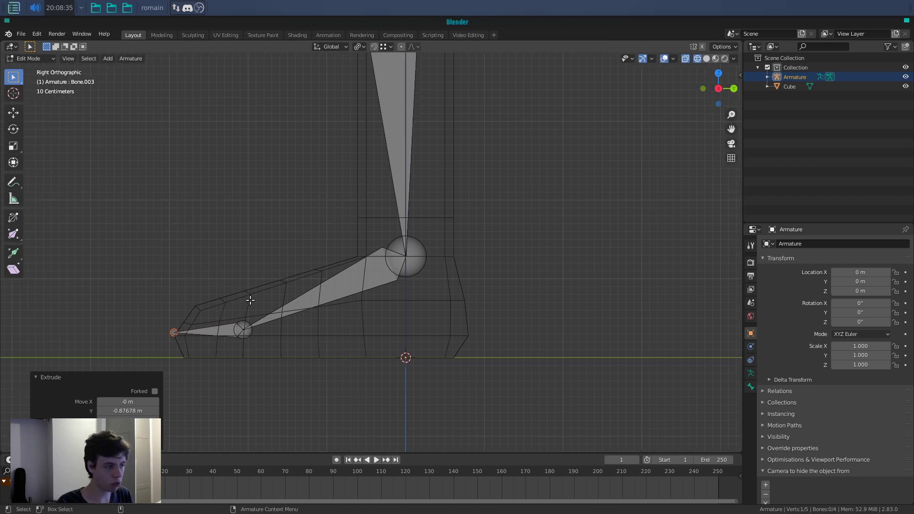
Step: Select all bones of the armature in Edit Mode and toggle their Deform option
scroll(296, 328, "down", 1)
key("Tab")
middle_click_drag(470, 287, 463, 358, "shift")
key("Tab")
key("a")
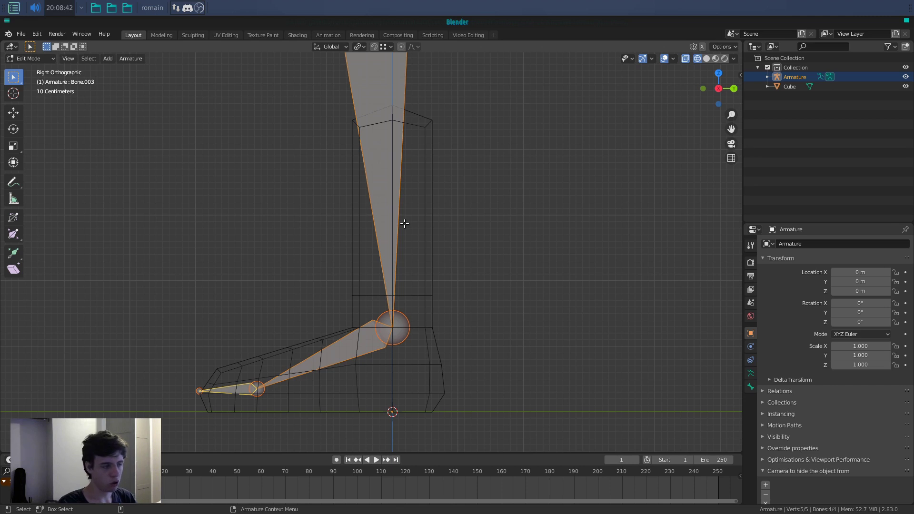
key("shift+w")
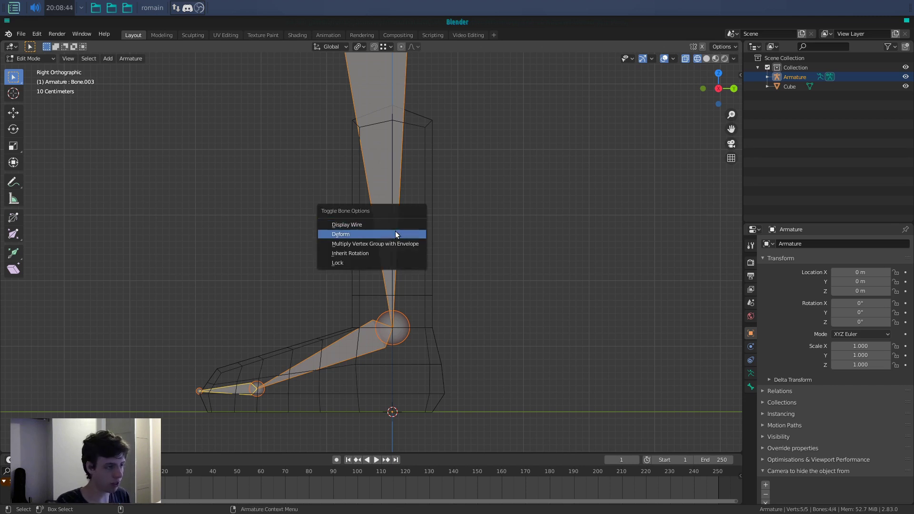
left_click(395, 231)
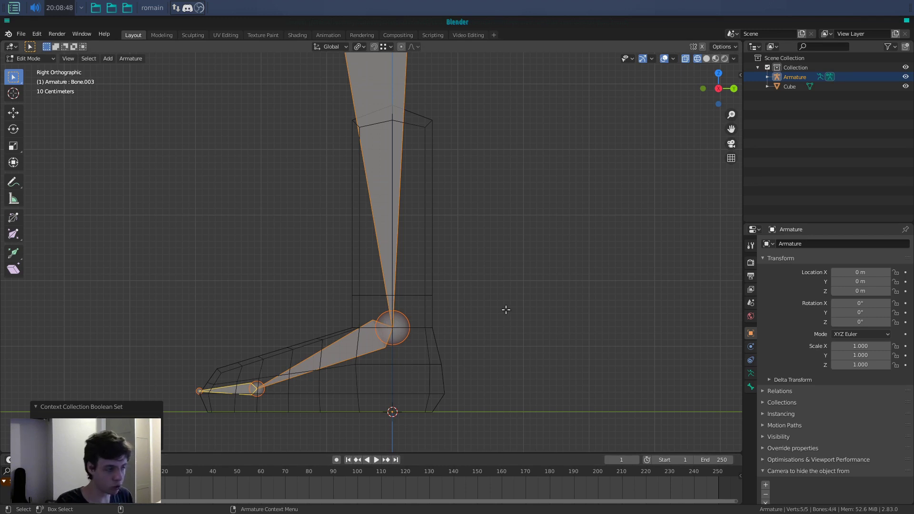
Step: Enable the armature's second bone layer in addition to the first one in the skeleton settings
key("alt+a")
key("Tab")
key("Tab")
key("a")
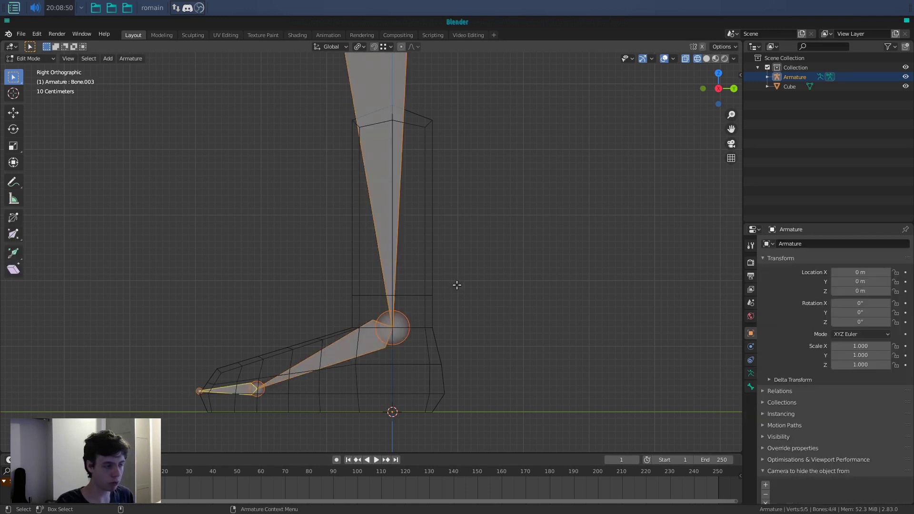
key("m")
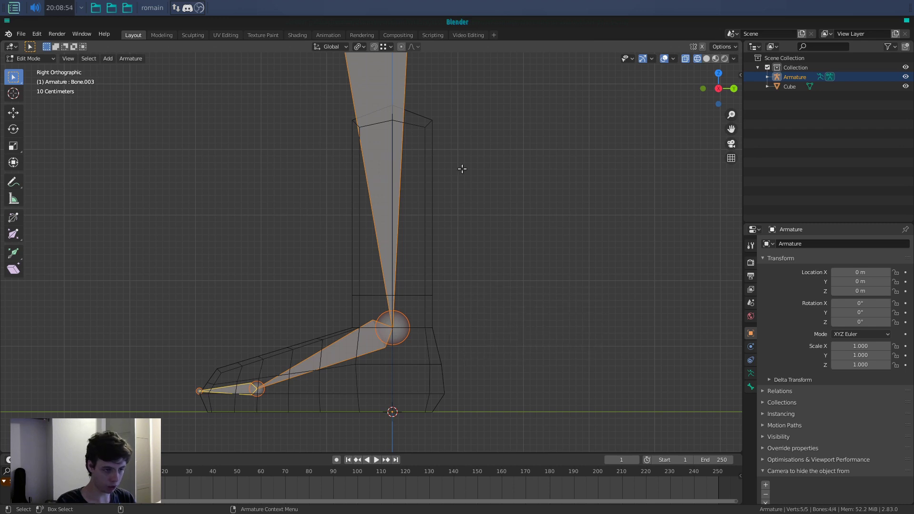
left_click(751, 373)
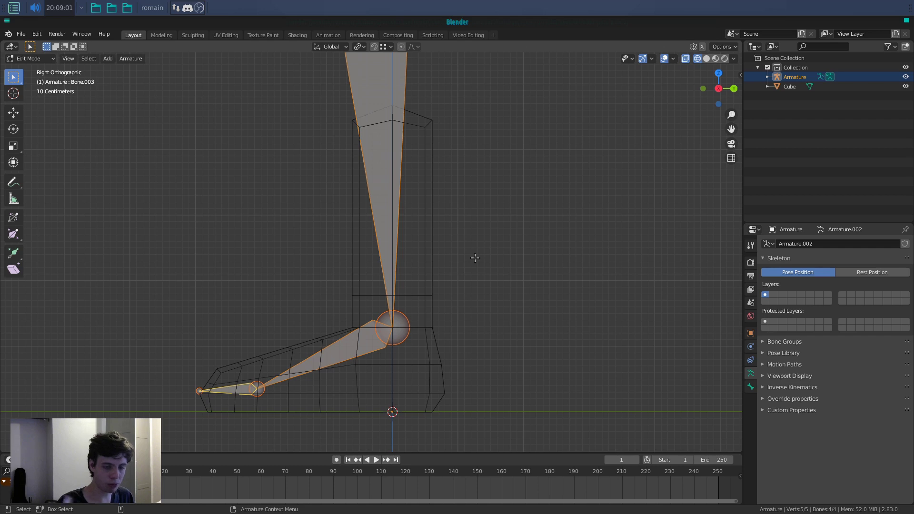
left_click(777, 294, "shift")
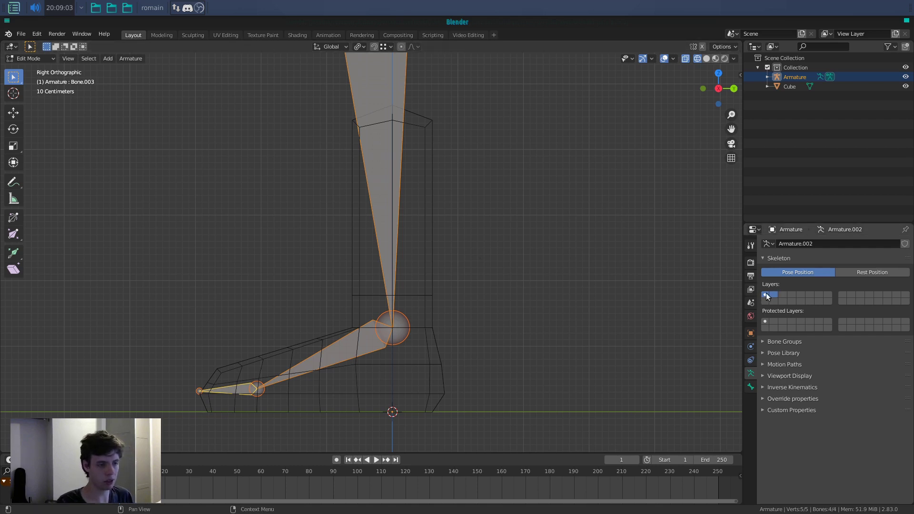
key("Tab")
key("Tab")
Step: Deselect the leg bones and add a new bone at the armature's origin
key("alt+a")
middle_click_drag(469, 302, 475, 266, "shift")
key("shift+a")
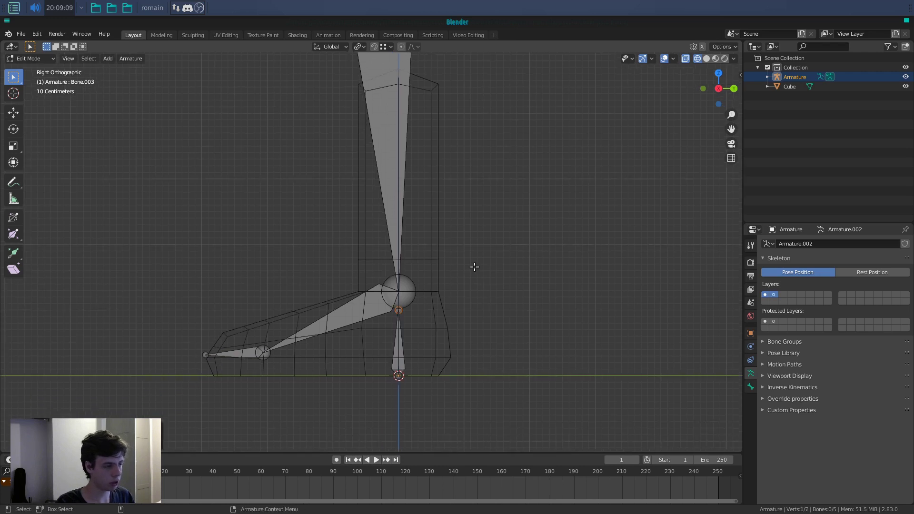
Step: Rotate the new bone at the armature's origin by -90° about the X axis and scale it up by about 3.075
left_click(397, 351)
key("r")
key("x")
key("9")
key("0")
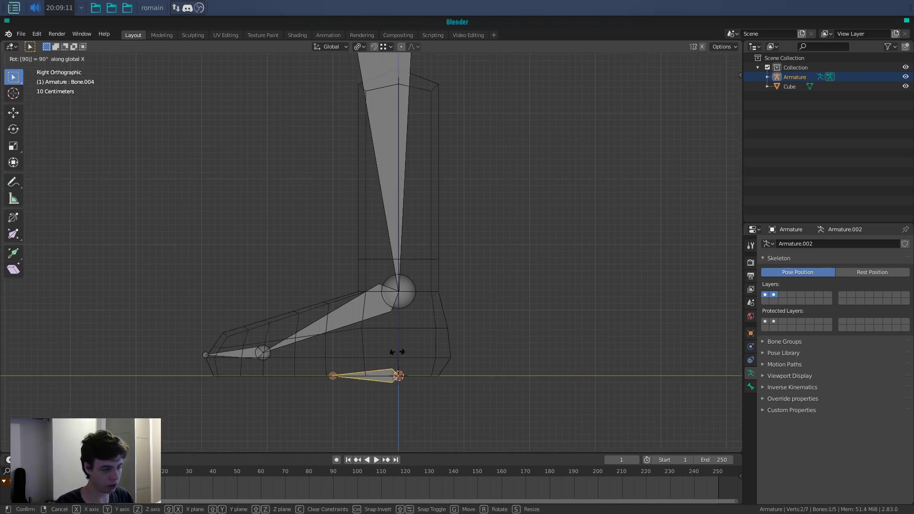
key("minus")
key("Return")
key("s")
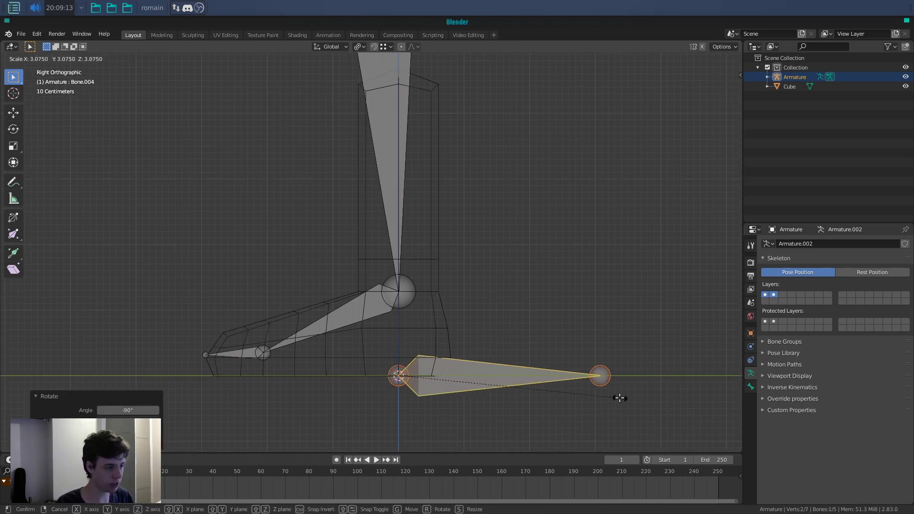
left_click(618, 398)
Step: Shift the control bone along Y to sit under the ankle and scale it by about 0.748
middle_click_drag(525, 377, 534, 351, "shift")
key("g")
key("x")
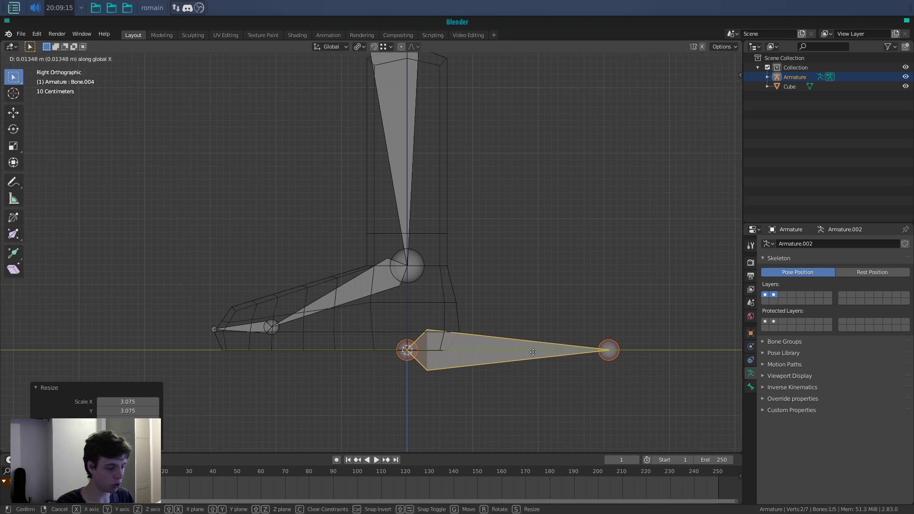
key("y")
left_click(487, 362)
key("s")
left_click(552, 376)
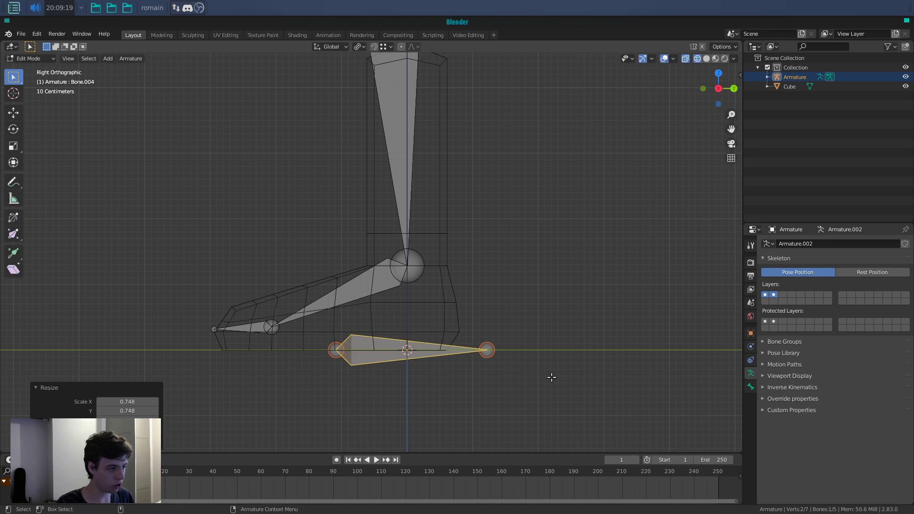
key("f")
key("g")
key("y")
left_click(459, 374)
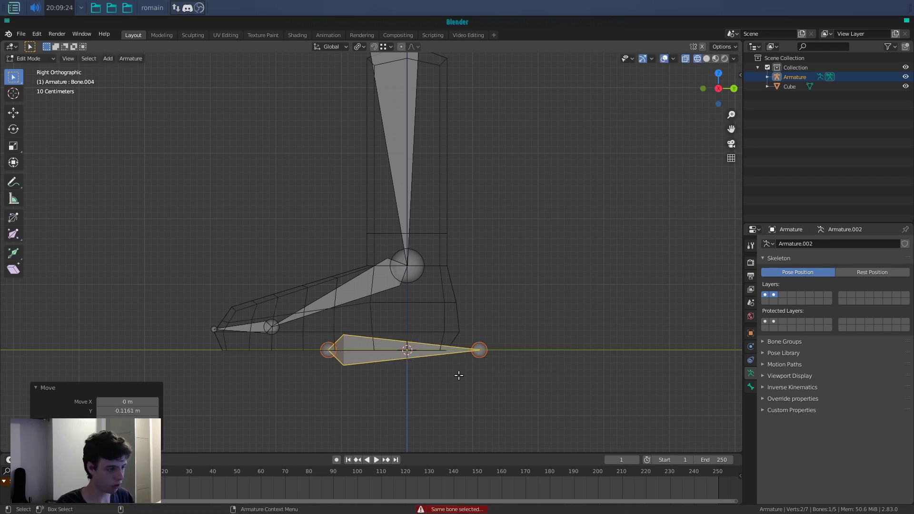
scroll(459, 373, "up", 3)
middle_click_drag(459, 373, 380, 282, "alt")
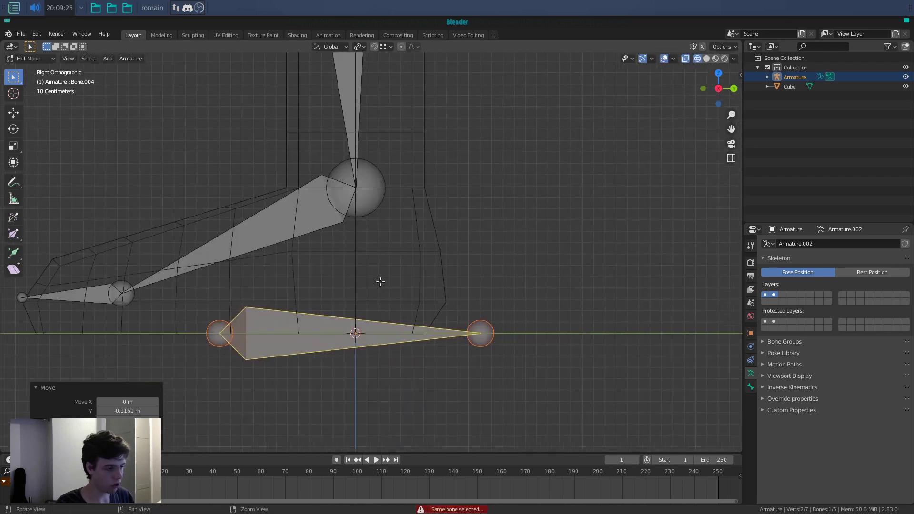
Step: Rename the large horizontal control bone under the ankle as foot
left_click(751, 290)
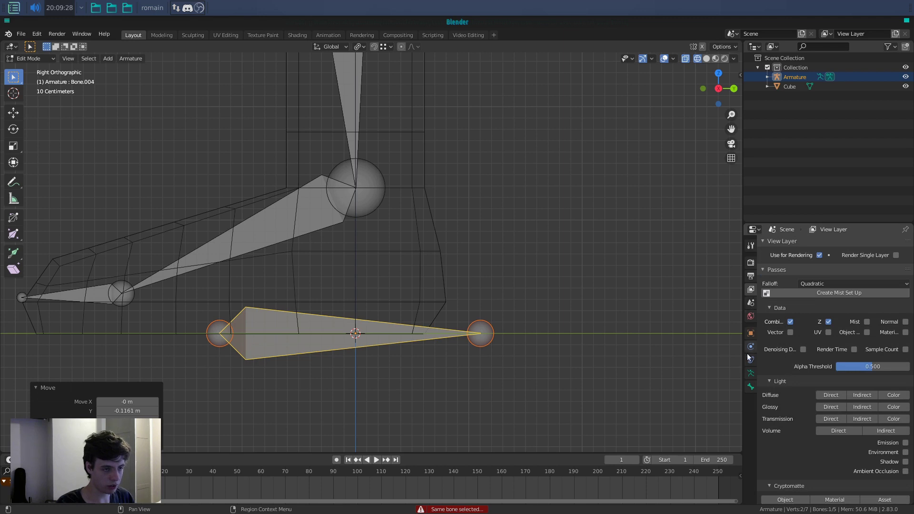
left_click(751, 387)
left_click(806, 245)
type("all")
key("Return")
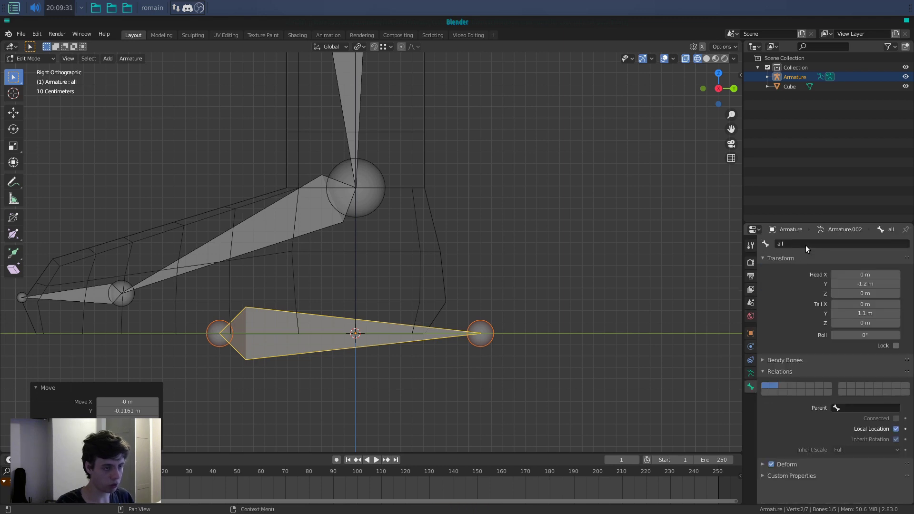
left_click(807, 246)
type("foot")
key("Return")
scroll(272, 369, "up", 1)
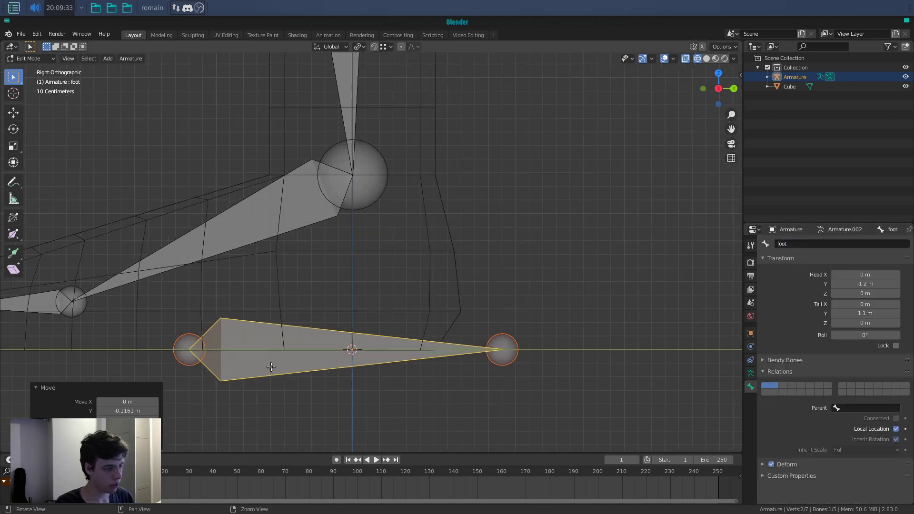
Step: Duplicate the foot control bone and move the copy about 1.78 m along Y, towards the heel
middle_click_drag(271, 375, 263, 329, "shift")
key("shift+d")
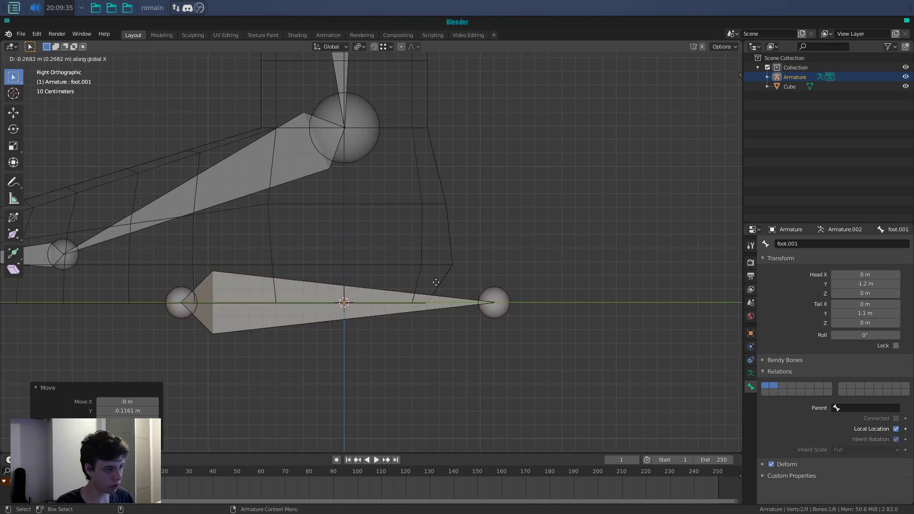
right_click(430, 254)
key("g")
key("x")
key("y")
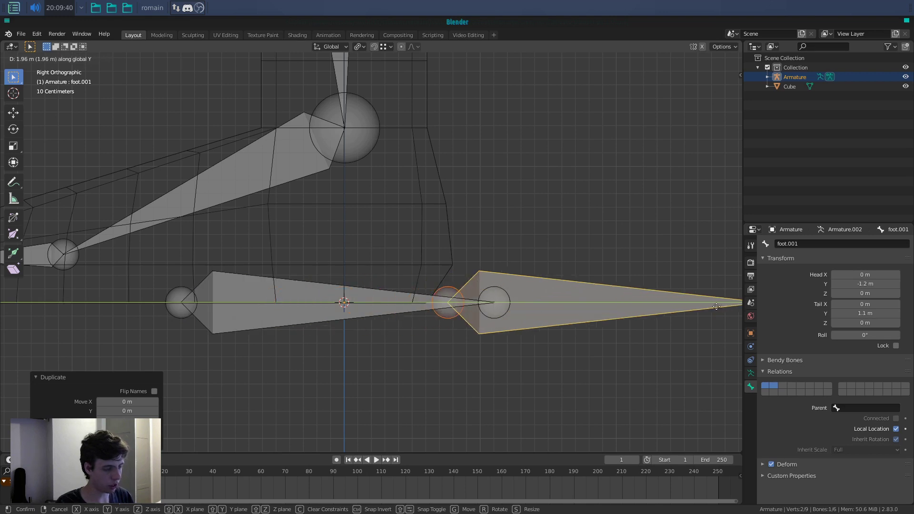
left_click(571, 307)
Step: Scale the duplicated bone down by about 0.144 and place it just behind the heel at floor level
middle_click_drag(448, 335, 424, 328, "shift")
scroll(428, 331, "up", 7)
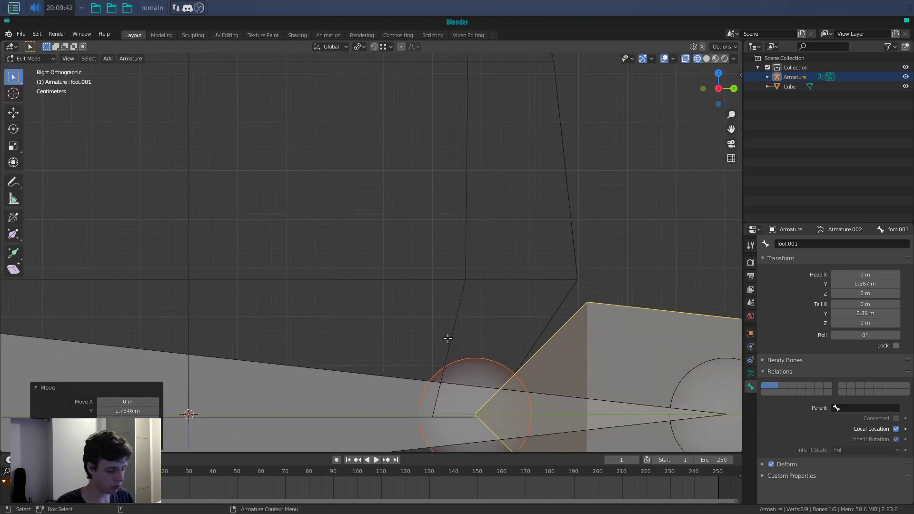
key("s")
left_click(503, 409)
middle_click_drag(507, 412, 455, 375, "shift")
key("g")
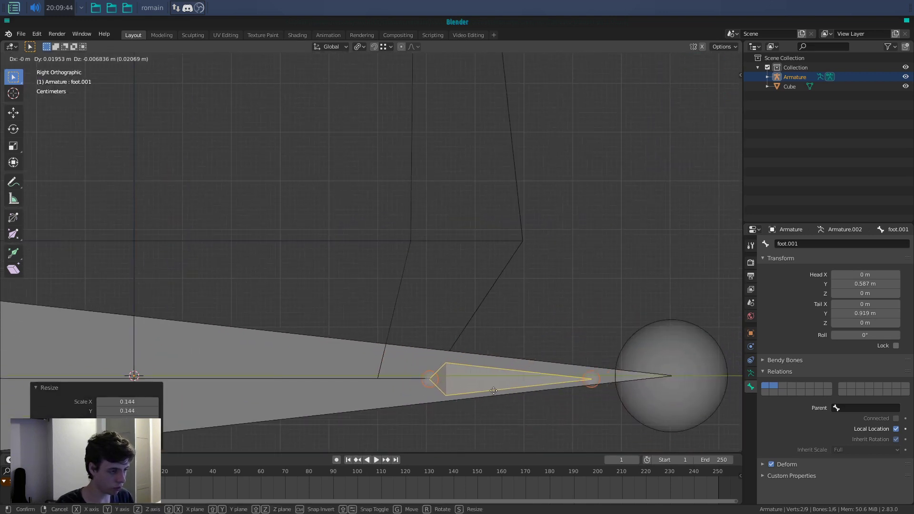
left_click(494, 391)
Step: Rename the small heel bone as talon
left_click(801, 242)
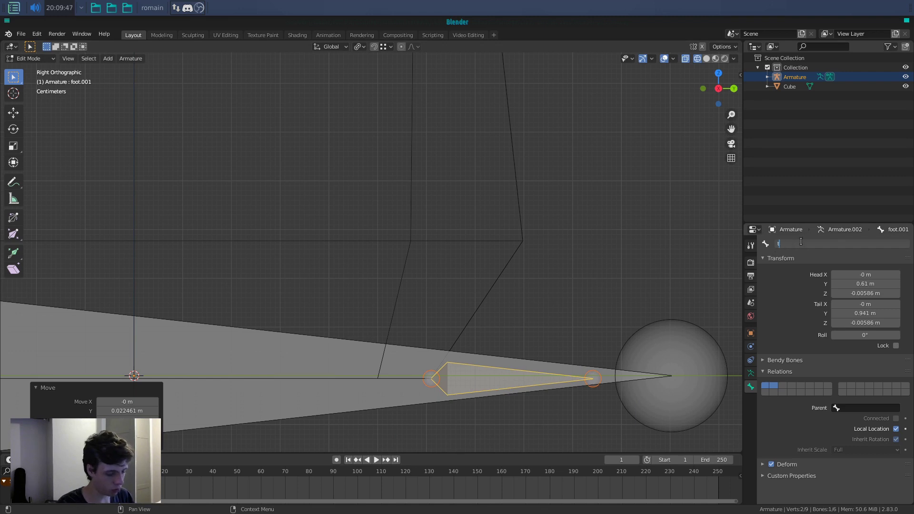
type("talon")
key("Return")
scroll(500, 327, "down", 8)
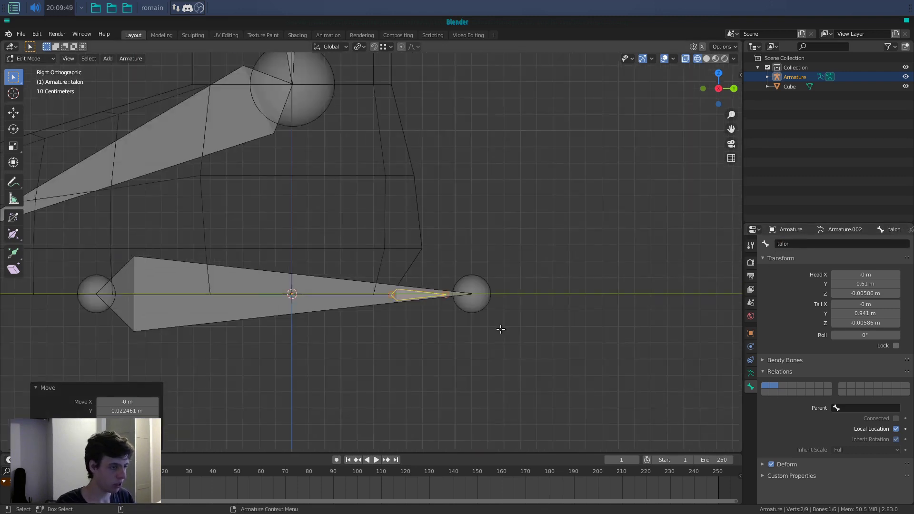
Step: Duplicate the talon bone, turn on snapping and snap the copy to the ankle joint
middle_click_drag(426, 313, 524, 324, "shift")
middle_click_drag(493, 313, 510, 333, "shift")
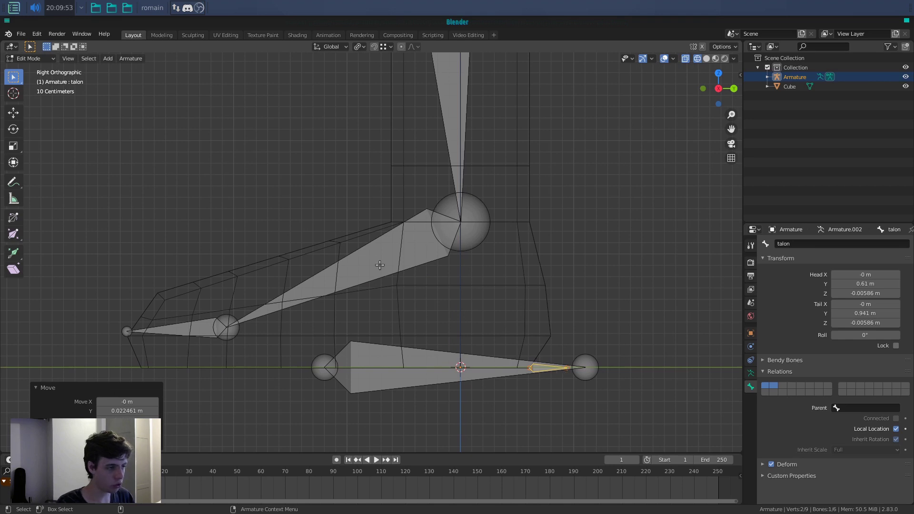
middle_click_drag(181, 339, 197, 344, "shift")
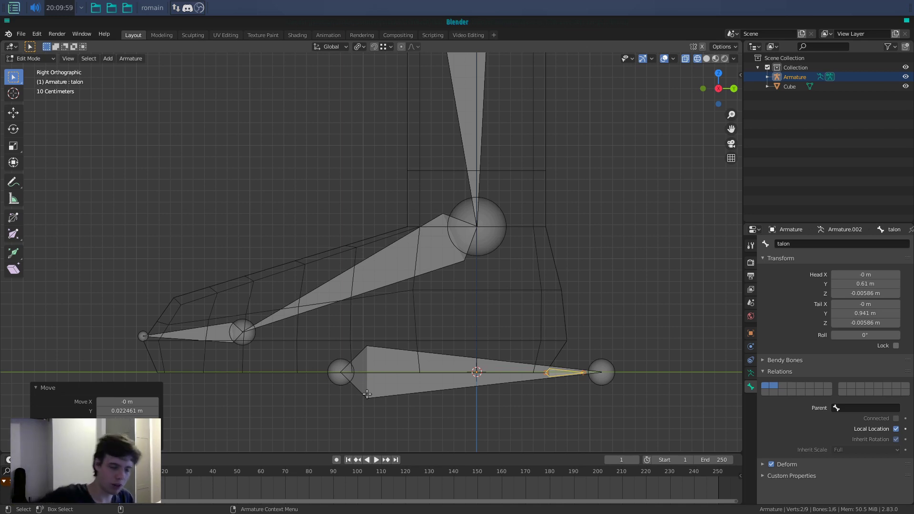
middle_click_drag(395, 334, 414, 333, "shift")
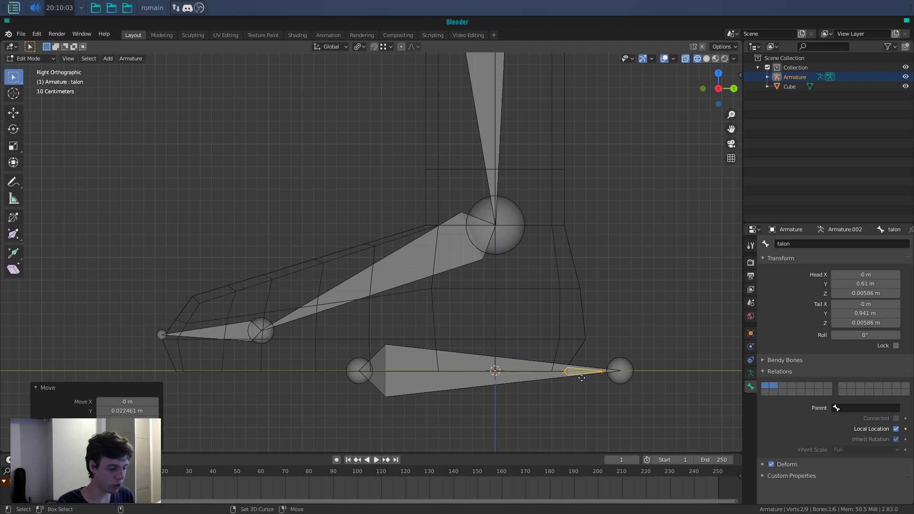
key("shift+d")
left_click(578, 246)
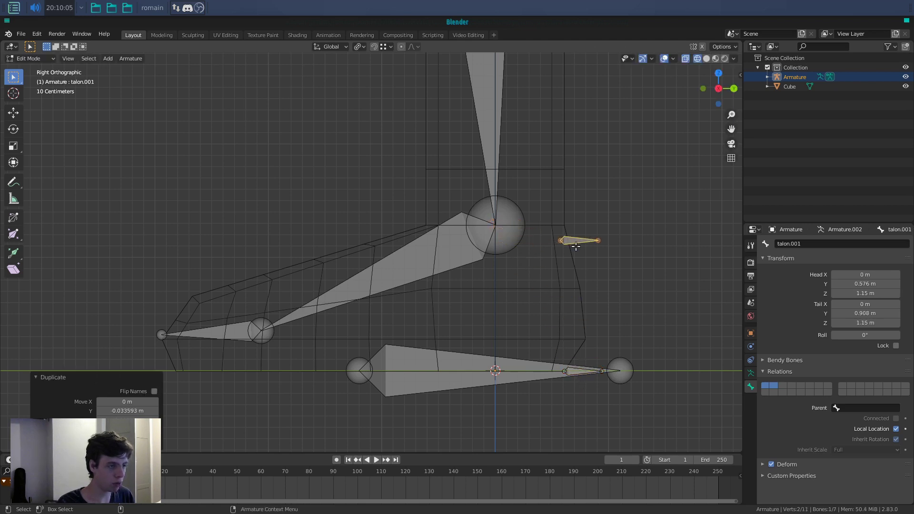
left_click(374, 47)
left_click(387, 47)
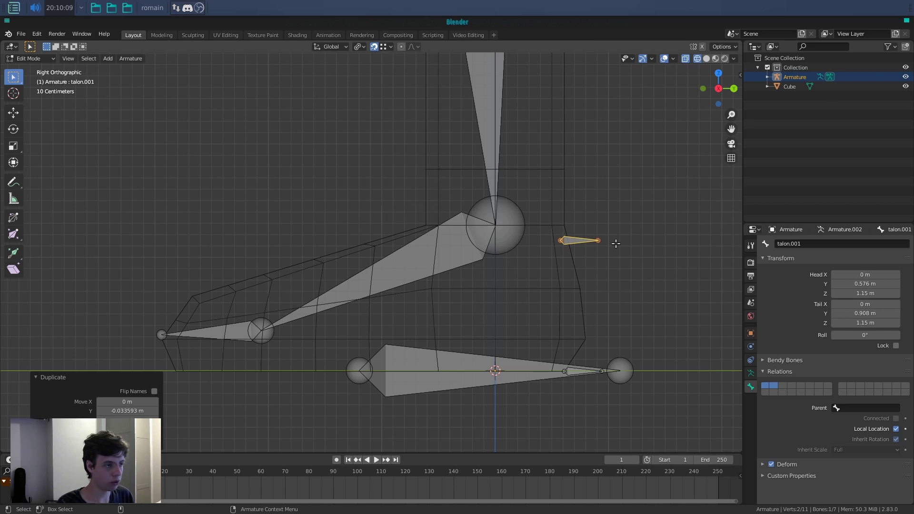
key("g")
left_click(507, 230)
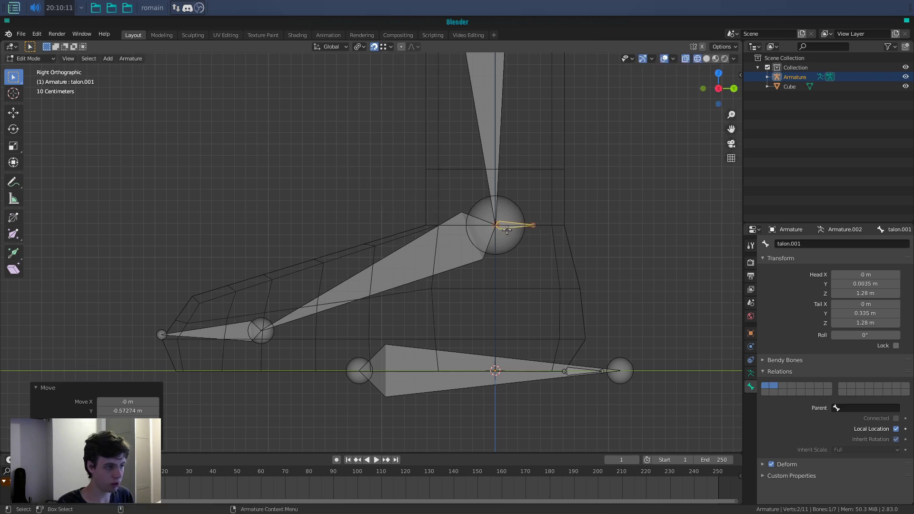
Step: Duplicate the small ankle bone twice, snapping one copy to the ball of the foot and the other to the toe tip
key("shift+d")
left_click(261, 331)
key("shift+d")
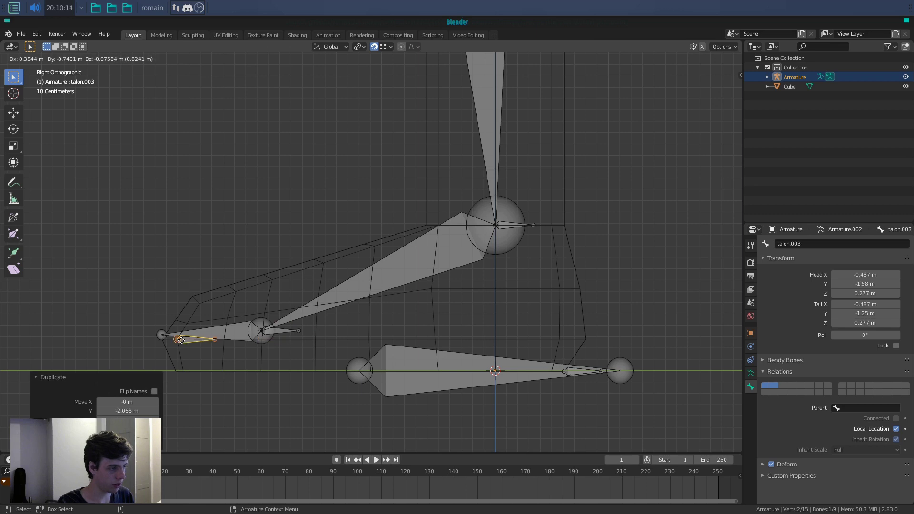
left_click(162, 335)
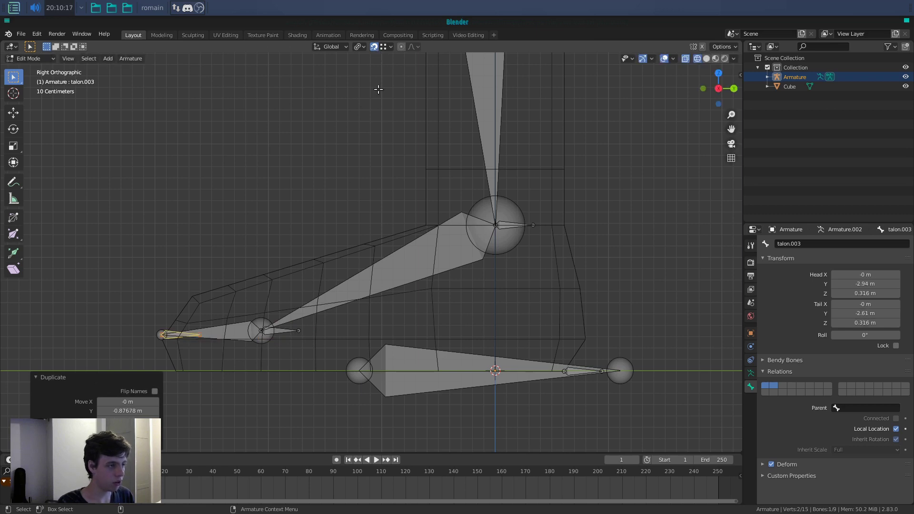
Step: Select the small toe-tip, ball and ankle bones together and scale them by about 1.854 around their individual origins
left_click(280, 331, "shift")
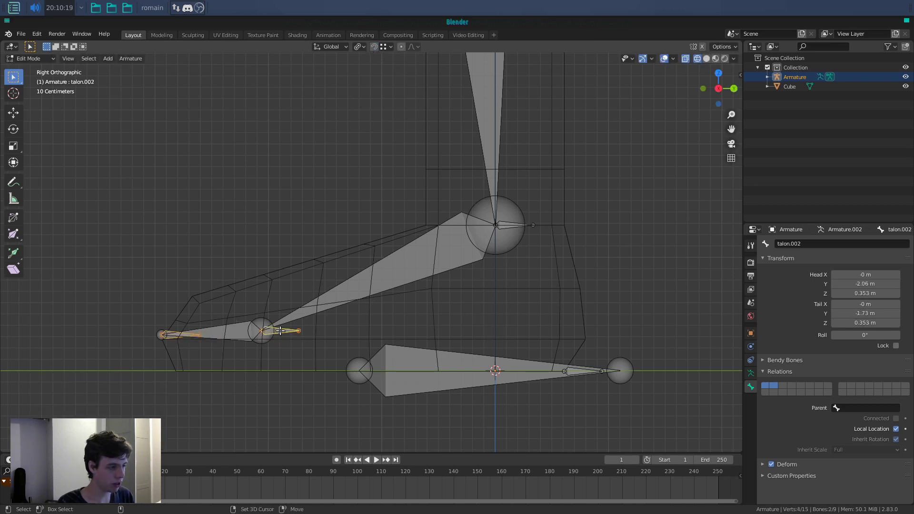
left_click(530, 225, "shift")
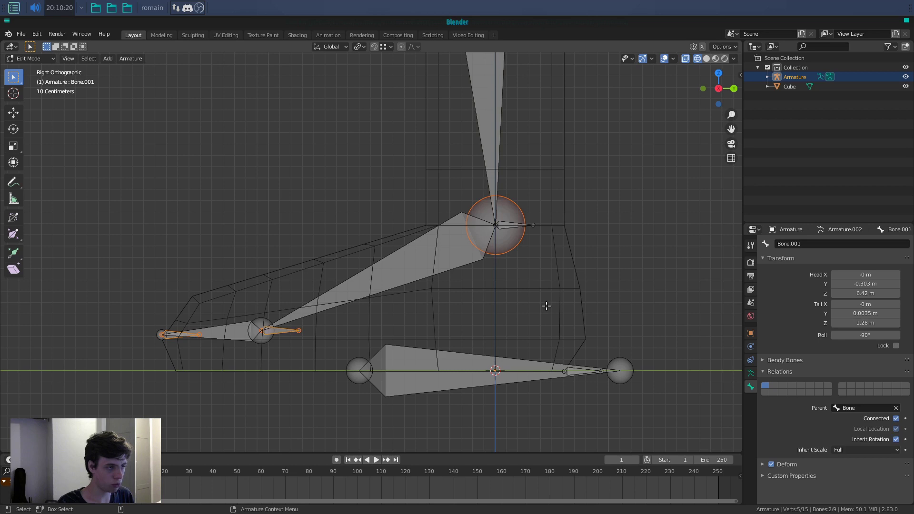
key("ctrl+z")
scroll(529, 228, "up", 4)
middle_click_drag(481, 280, 338, 311, "shift")
left_click(514, 231, "shift")
left_click(514, 232)
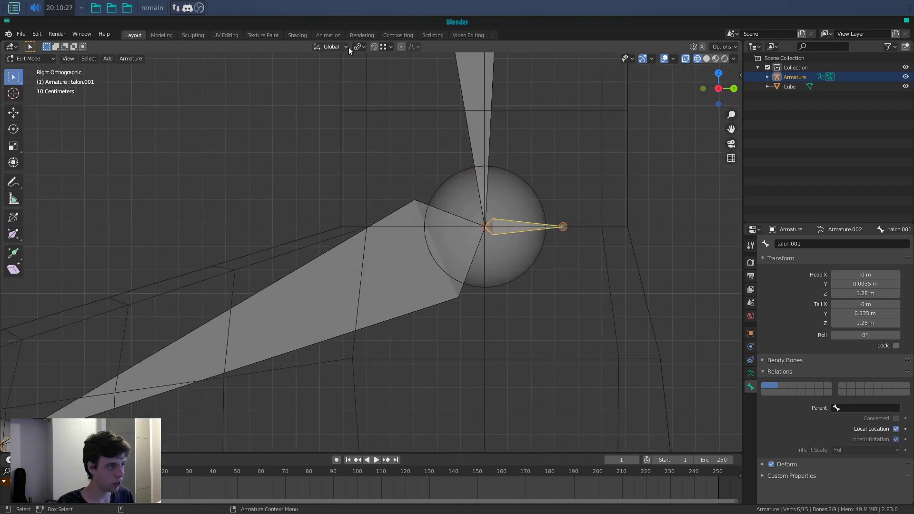
left_click(360, 47)
left_click(386, 78)
scroll(324, 195, "down", 5)
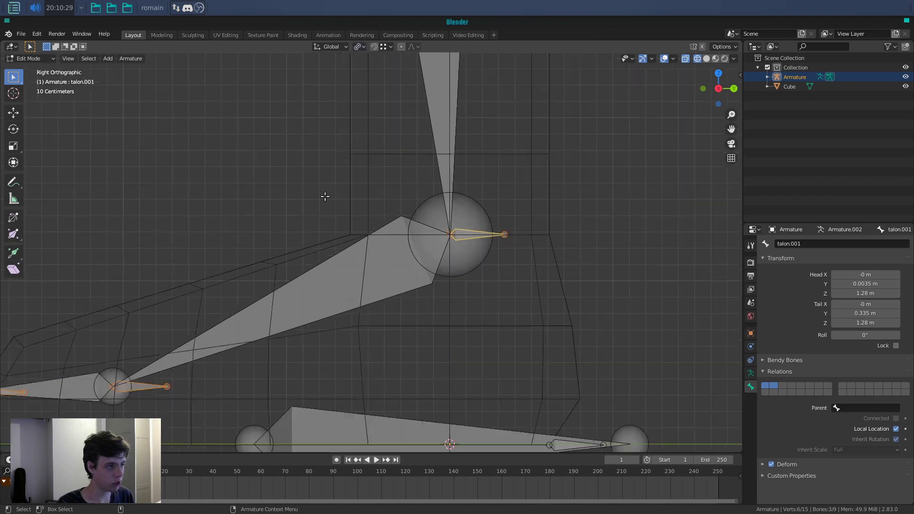
key("s")
left_click(501, 300)
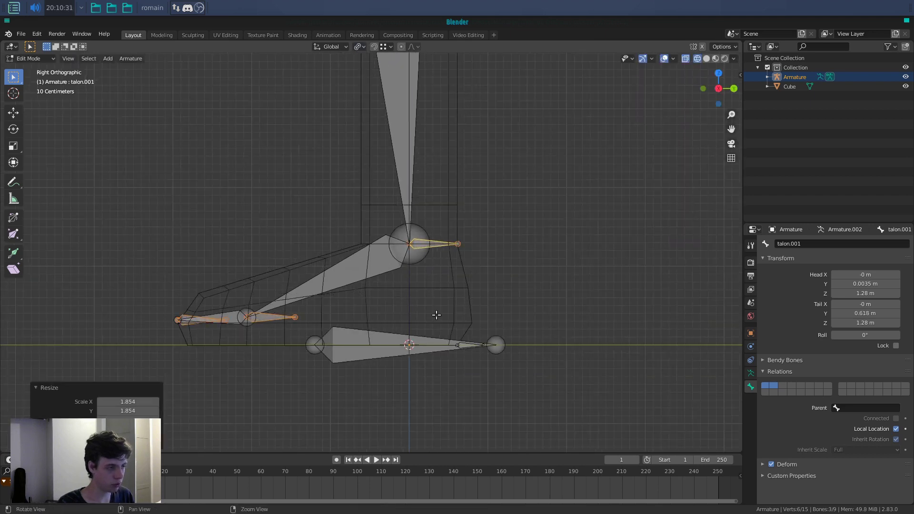
Step: Rename the active small bone at the ankle as rever
middle_click_drag(421, 401, 446, 388, "shift")
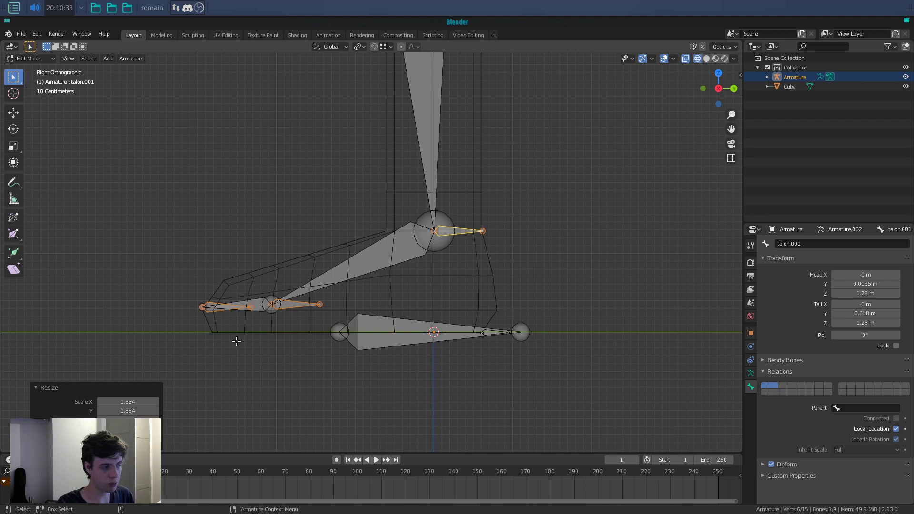
left_click(803, 244)
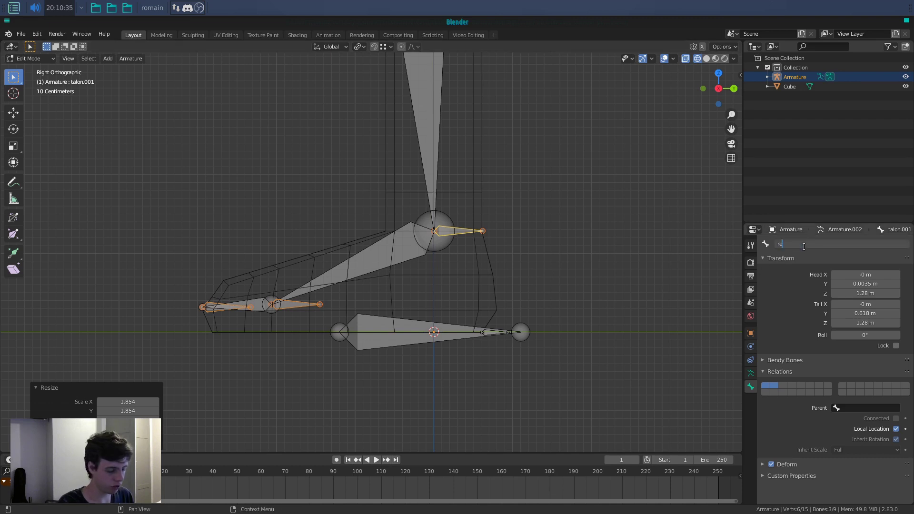
type("rever")
key("Return")
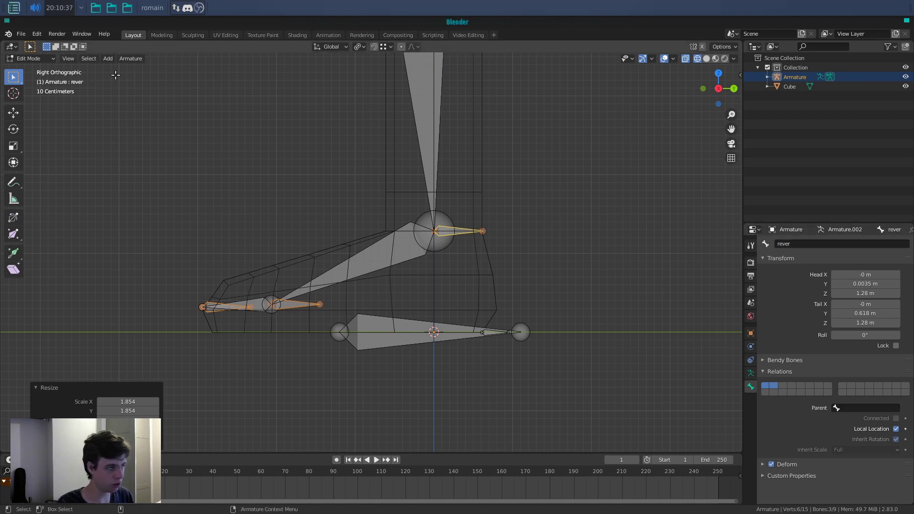
Step: Batch-rename the three selected bones to reverse-foot, using the Bones data type and the Set Name operation with the New method
left_click(37, 35)
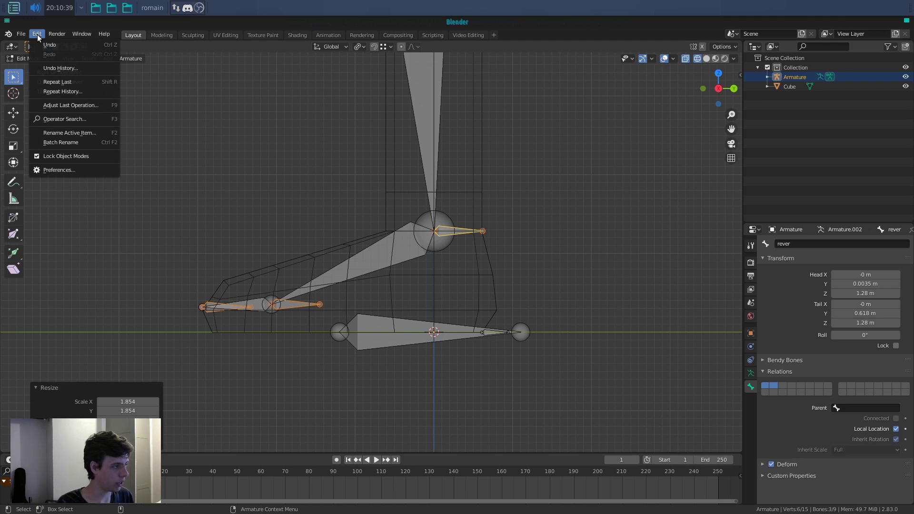
left_click(95, 142)
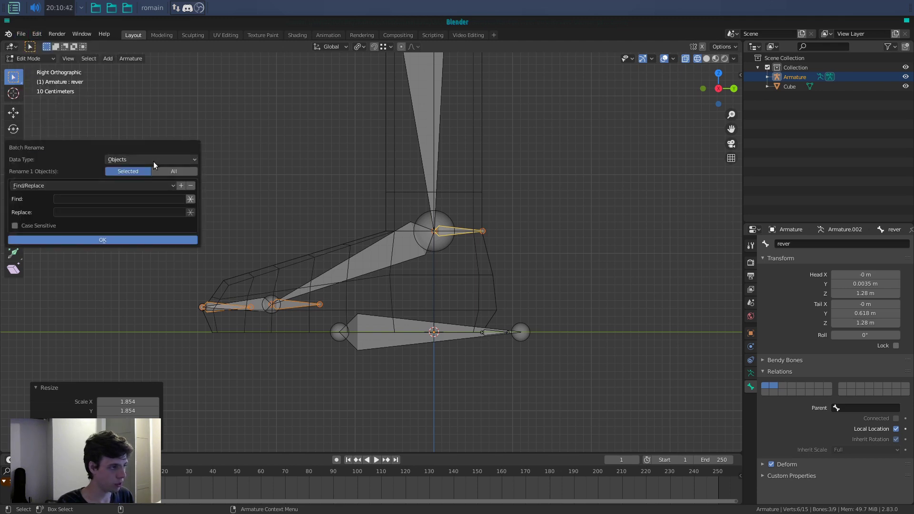
left_click(139, 159)
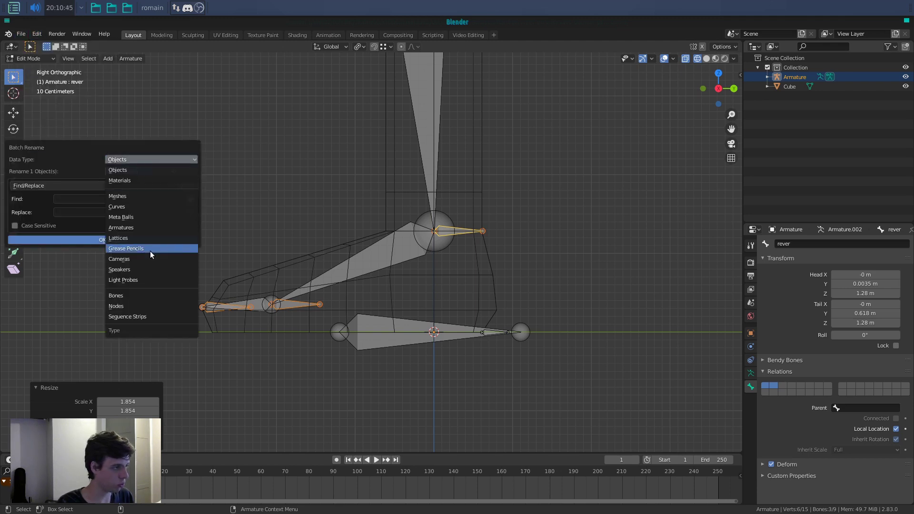
left_click(153, 295)
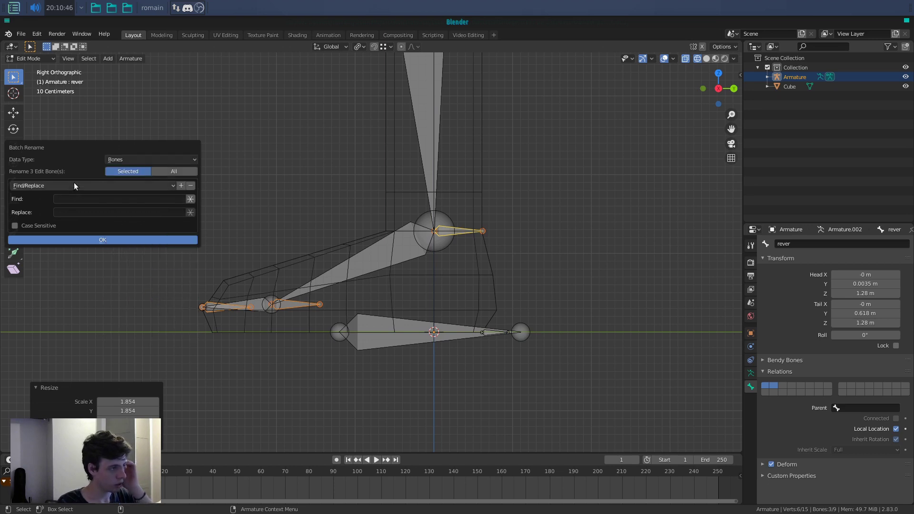
left_click(73, 186)
left_click(79, 207)
left_click(83, 199)
left_click(85, 210)
left_click(82, 213)
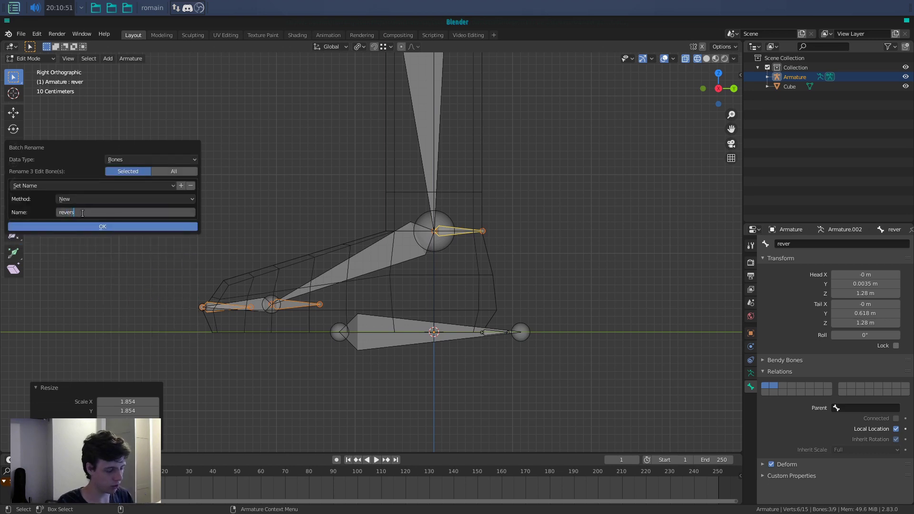
type("reverse-foot")
key("Return")
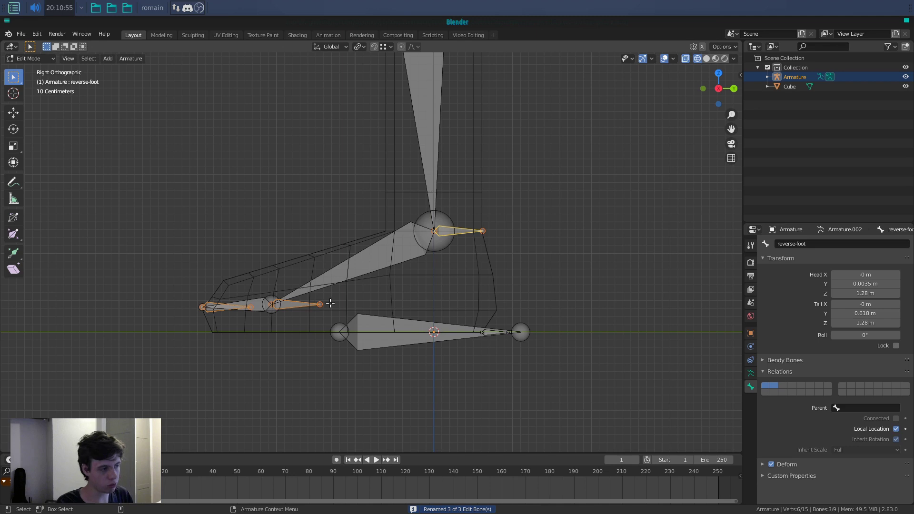
Step: In Pose Mode, add an IK constraint to the lower leg bone with the ankle control bone reverse-foot as target
scroll(363, 353, "up", 3)
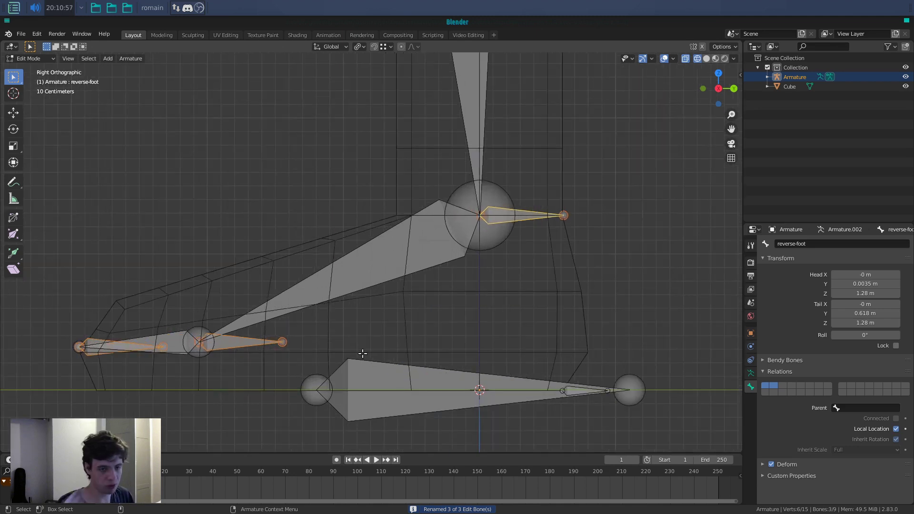
key("ctrl+Tab")
left_click(364, 405)
scroll(441, 292, "down", 4)
left_click(433, 252)
left_click(396, 161, "shift")
key("shift+i")
left_click(396, 161)
left_click(396, 161)
key("KP_Decimal")
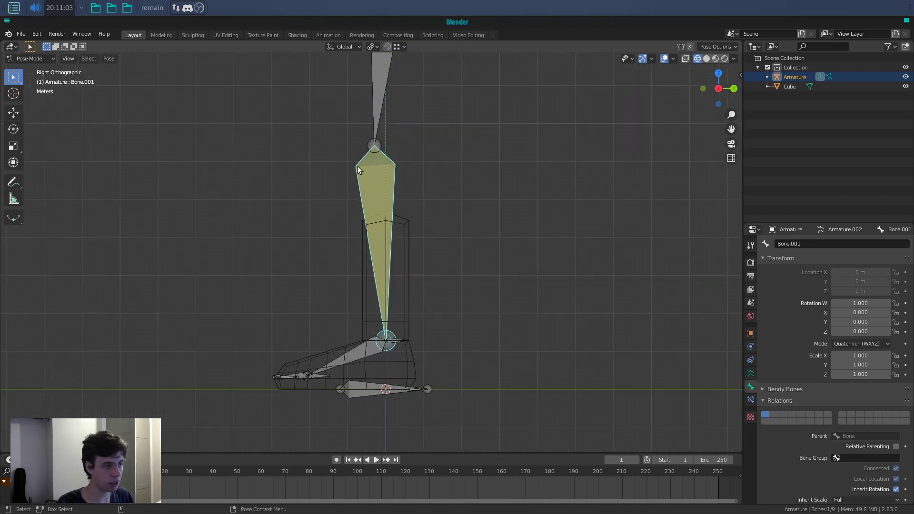
left_click(750, 400)
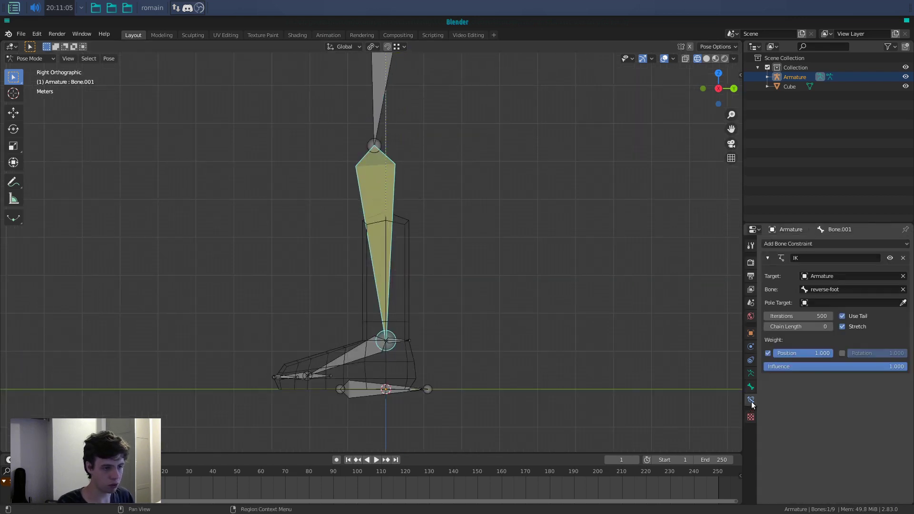
Step: Test-move the ankle control bone and cancel the move
left_click(400, 341)
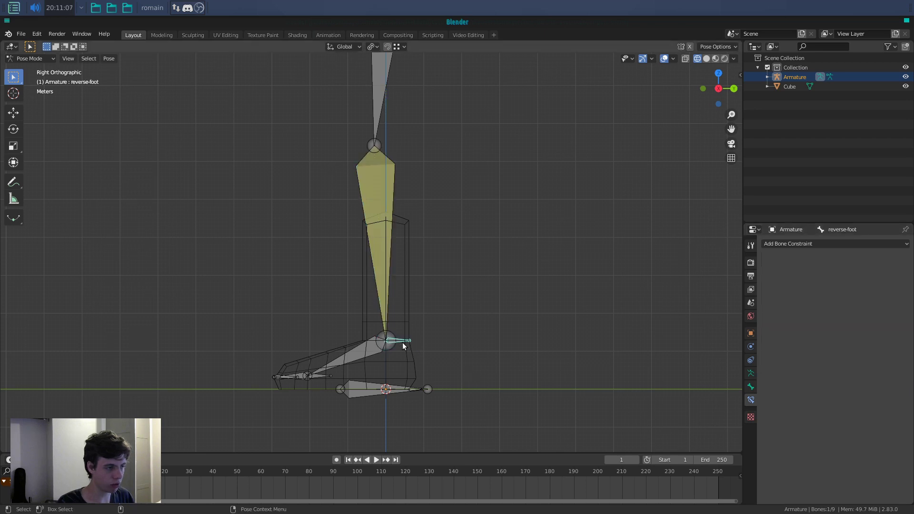
scroll(401, 347, "down", 3)
key("g")
key("Escape")
Step: Add an IK constraint to the foot bone targeting the ball control reverse-foot.001, with chain length 1
scroll(424, 330, "up", 5)
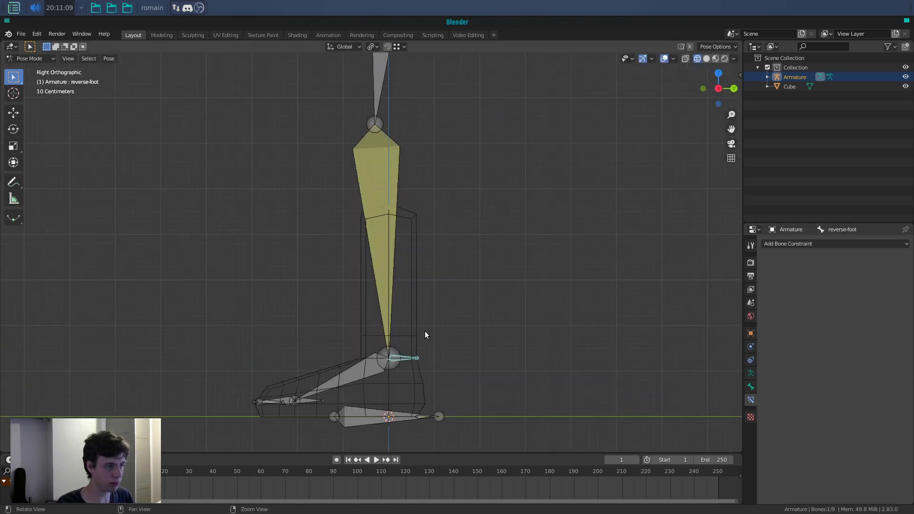
left_click(270, 335)
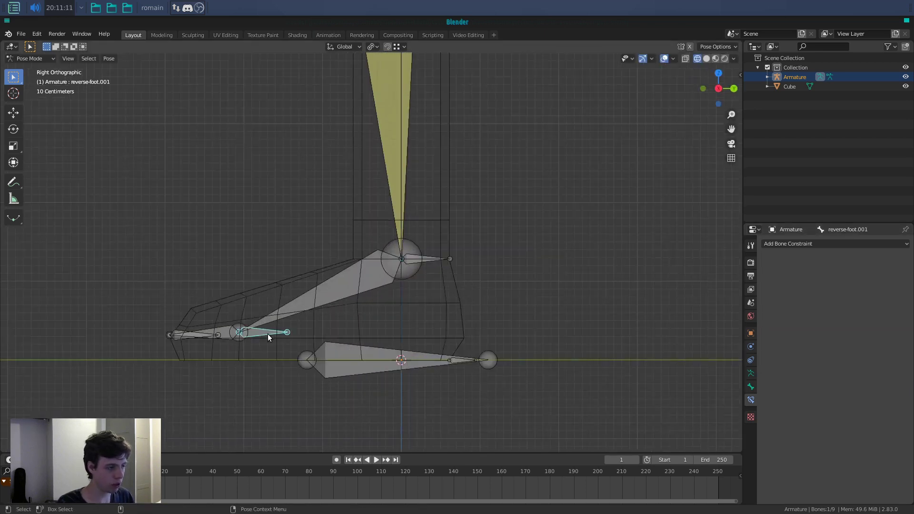
left_click(342, 279, "shift")
left_click(341, 277)
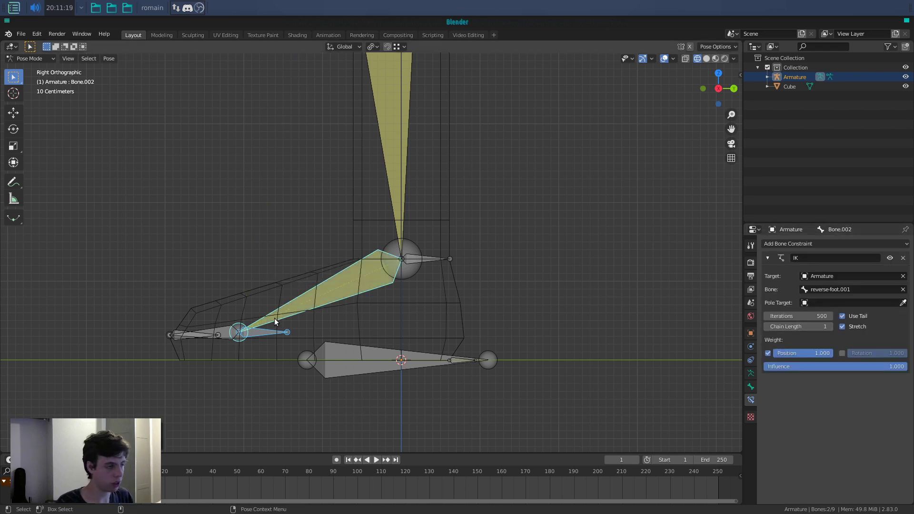
Step: Add an IK constraint to the toe bone targeting the toe-tip control reverse-foot.002, with chain length 1
left_click(194, 333)
left_click(202, 334, "shift")
key("shift+i")
left_click(222, 334)
left_click(222, 334)
middle_click_drag(189, 329, 216, 330, "shift")
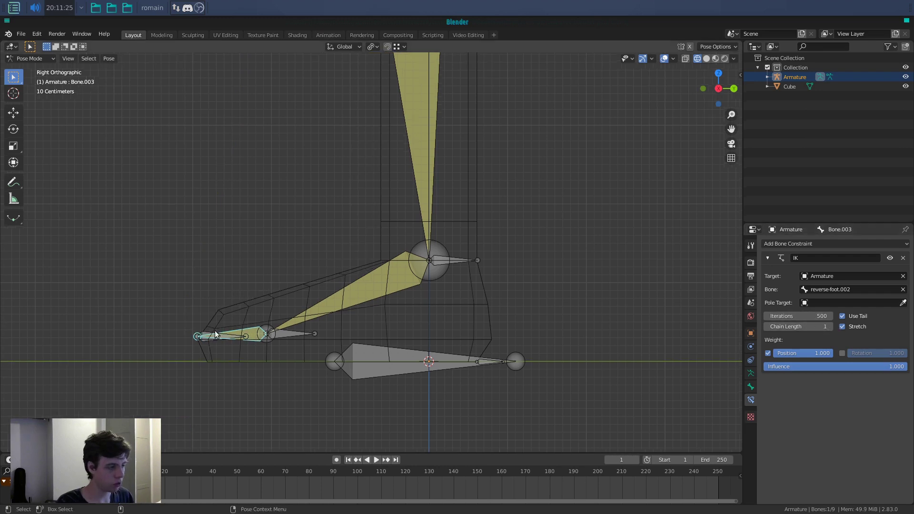
Step: Test the new IK constraints by moving the toe, ball and ankle control bones in turn, cancelling each move
left_click(215, 333)
key("g")
right_click(247, 405)
left_click(292, 336)
key("g")
right_click(301, 307)
left_click(469, 261)
key("g")
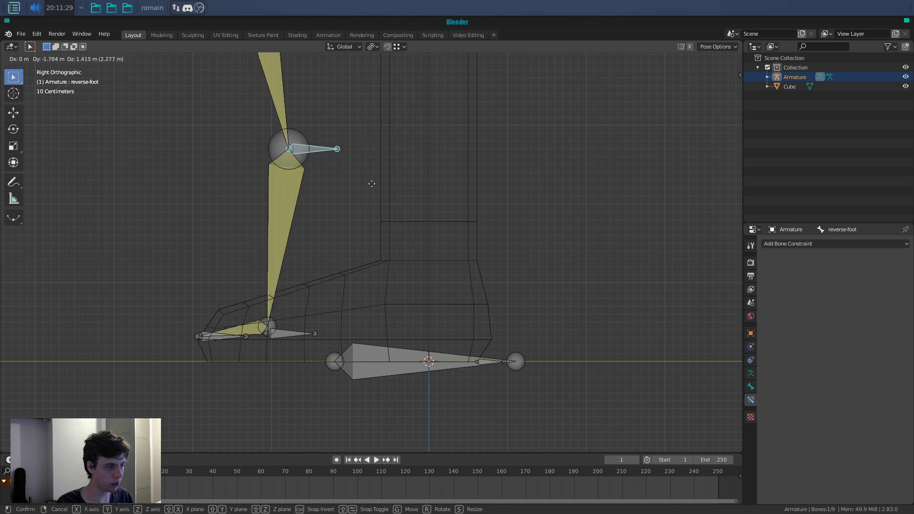
right_click(430, 245)
scroll(430, 246, "down", 3)
middle_click_drag(431, 242, 438, 304, "shift")
scroll(439, 282, "down", 3)
middle_click_drag(453, 269, 449, 279, "shift")
scroll(450, 280, "up", 1)
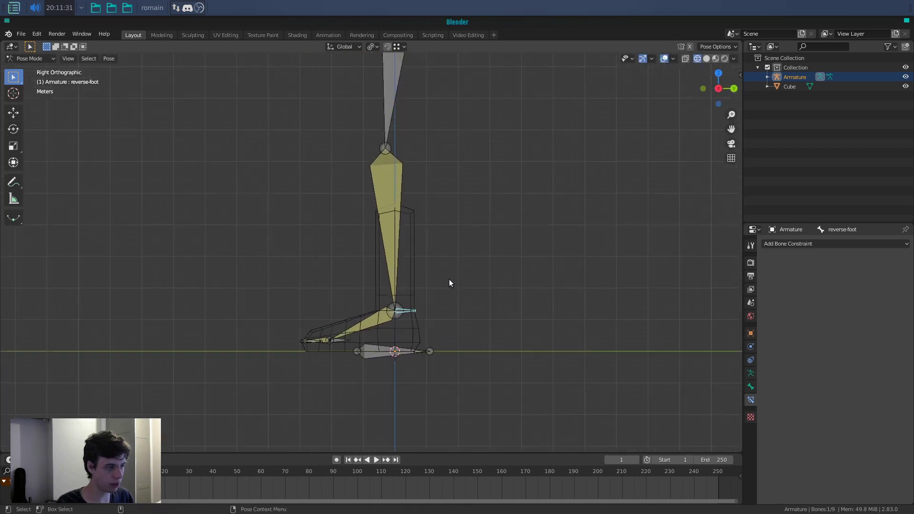
key("g")
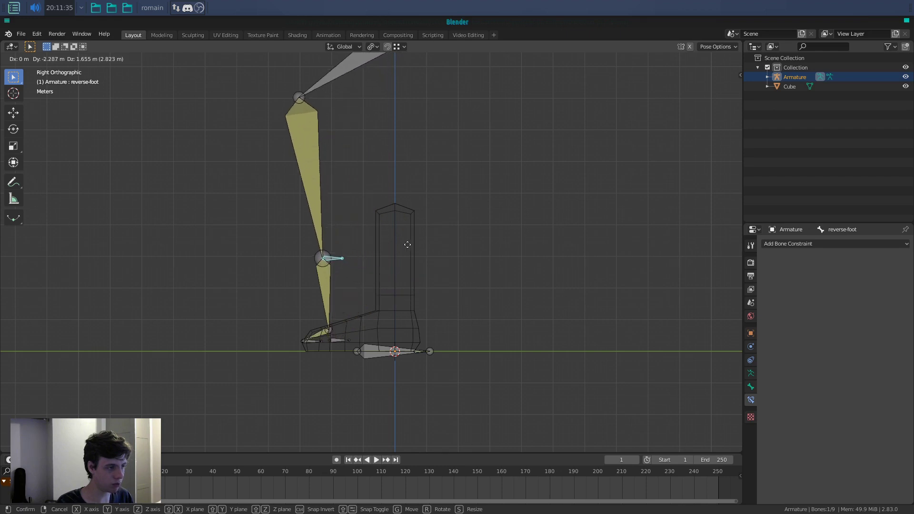
right_click(434, 295)
Step: Try moving the toe-tip control bone down to the ground line, and undo the move
scroll(433, 304, "up", 3)
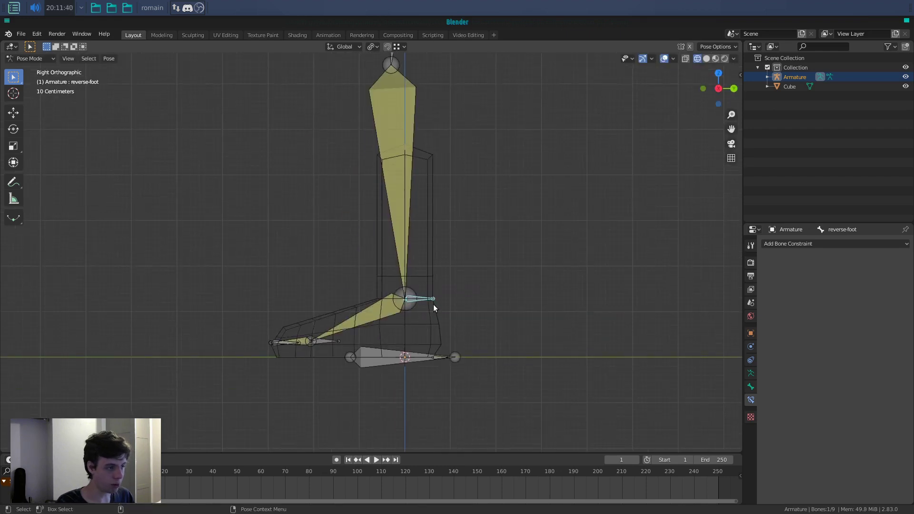
scroll(424, 324, "up", 2)
left_click(226, 349)
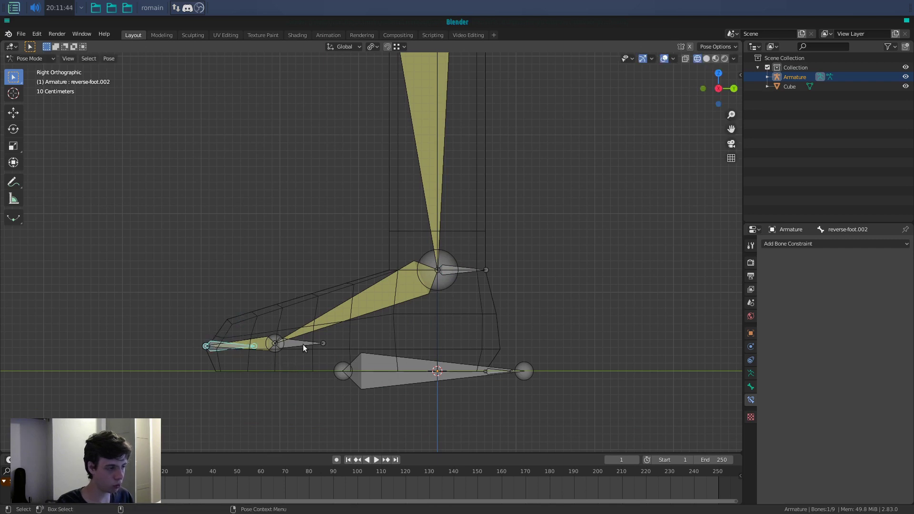
left_click(465, 273)
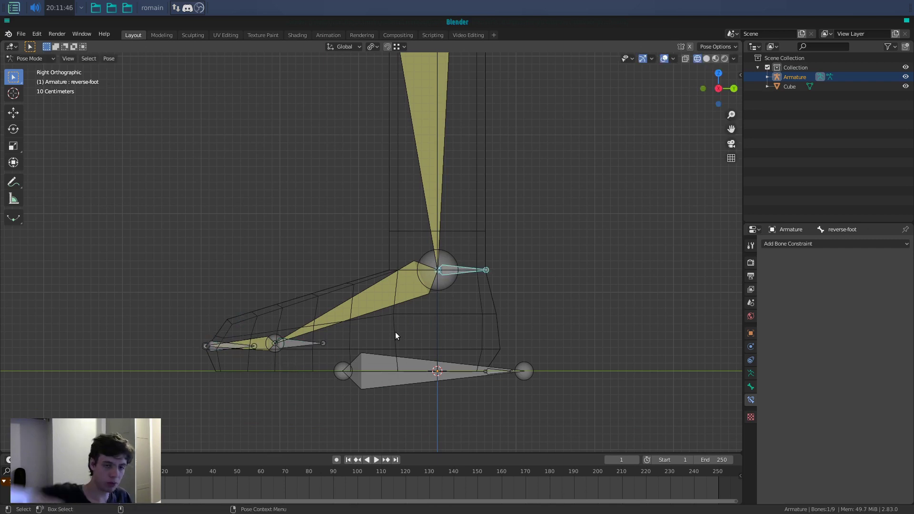
middle_click_drag(238, 352, 251, 328, "shift")
left_click(250, 327)
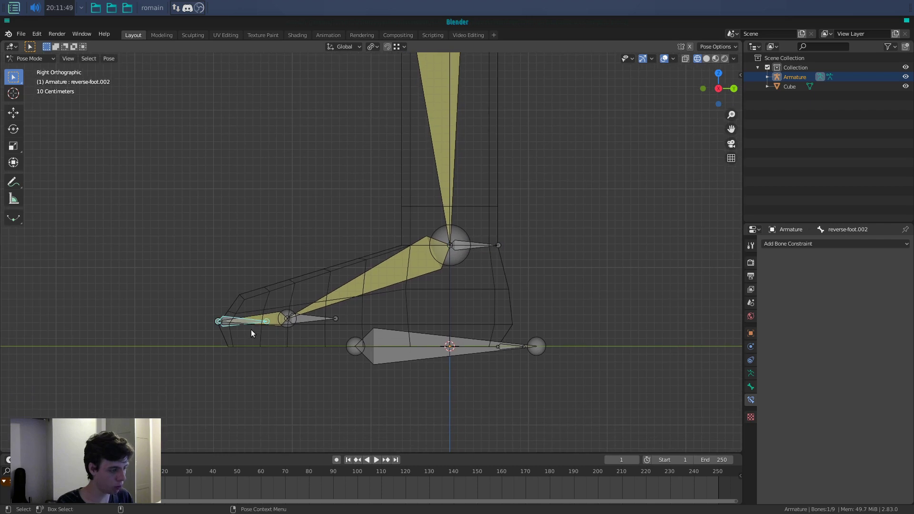
key("g")
left_click(273, 364)
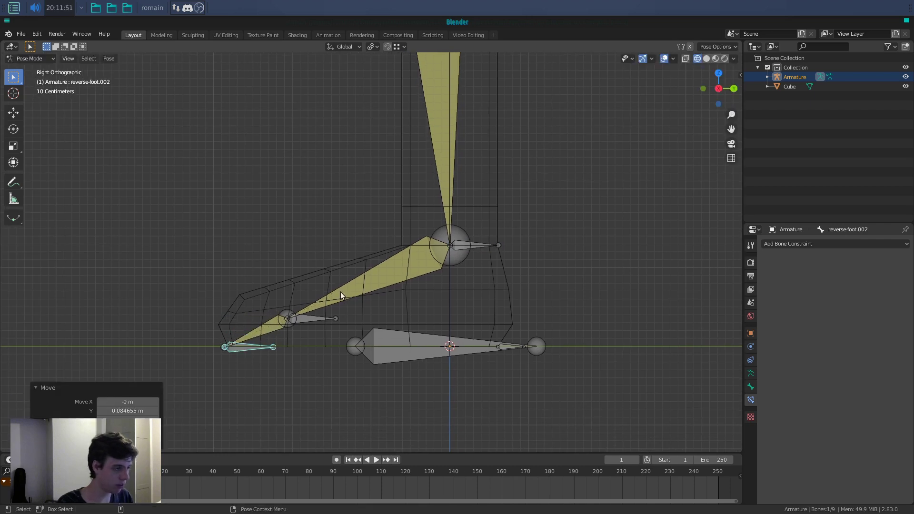
key("ctrl+z")
Step: In Edit Mode, parent the ball control bone reverse-foot.001 to the toe-tip control reverse-foot.002, keeping its offset
scroll(339, 352, "up", 1)
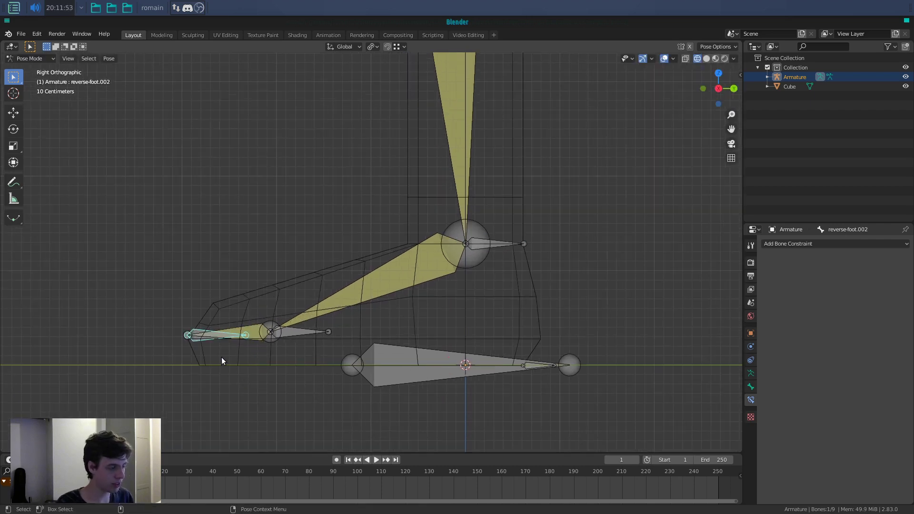
left_click(288, 334)
left_click(216, 336, "shift")
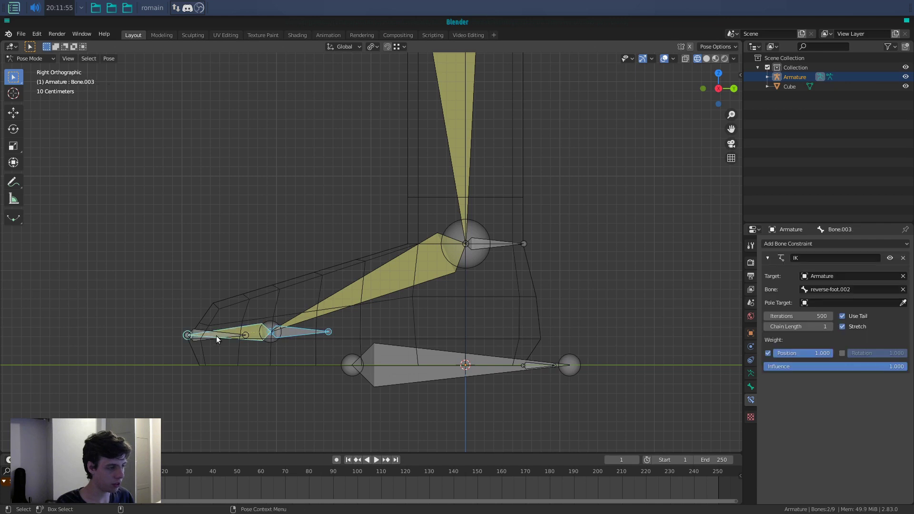
left_click(298, 337)
left_click(196, 340, "shift")
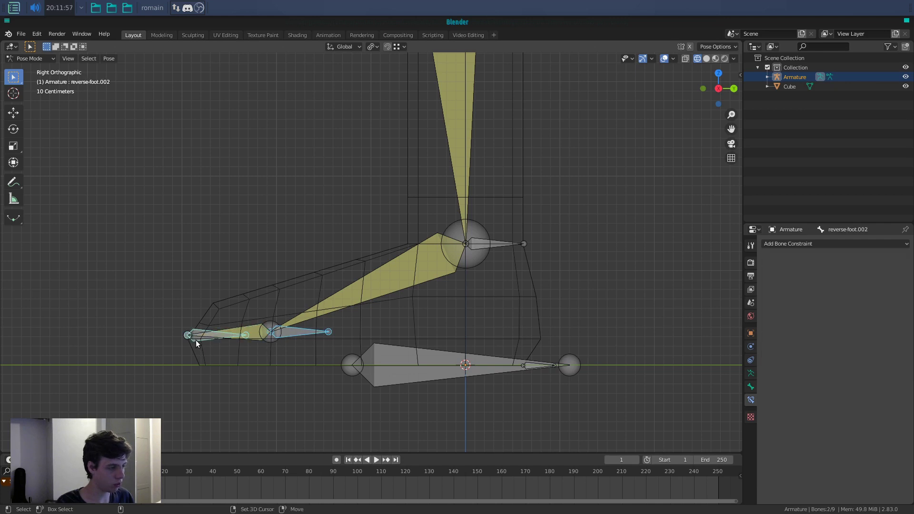
key("Tab")
key("ctrl+p")
left_click(195, 340)
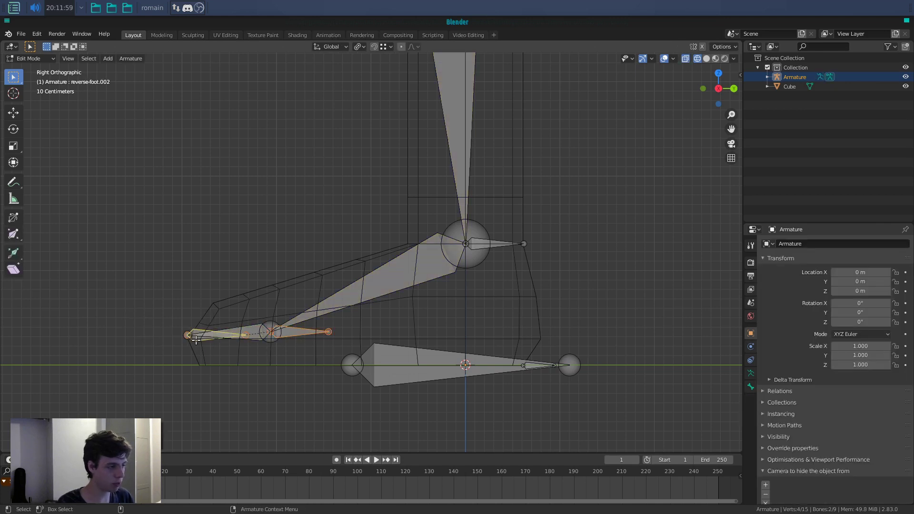
Step: Parent the ankle control bone reverse-foot to the ball control bone reverse-foot.001, keeping its offset
left_click(486, 253)
left_click(303, 332, "shift")
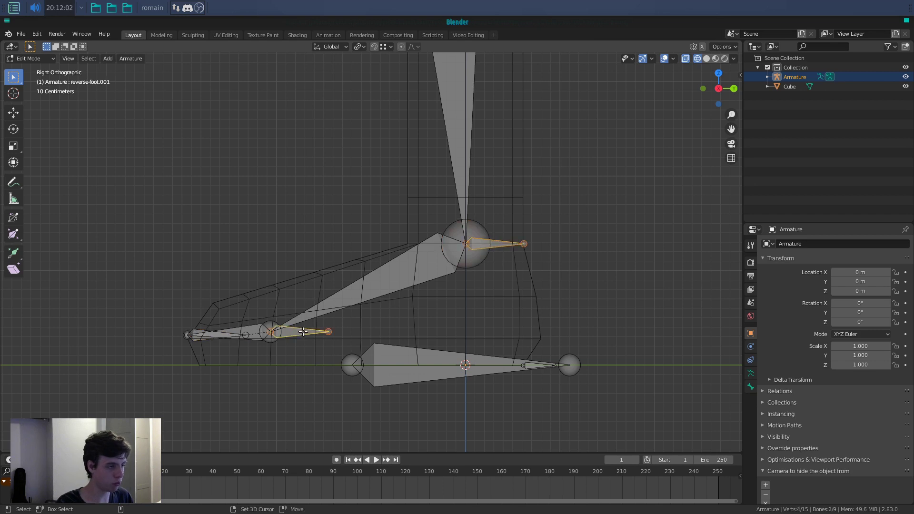
key("ctrl+q")
key("Escape")
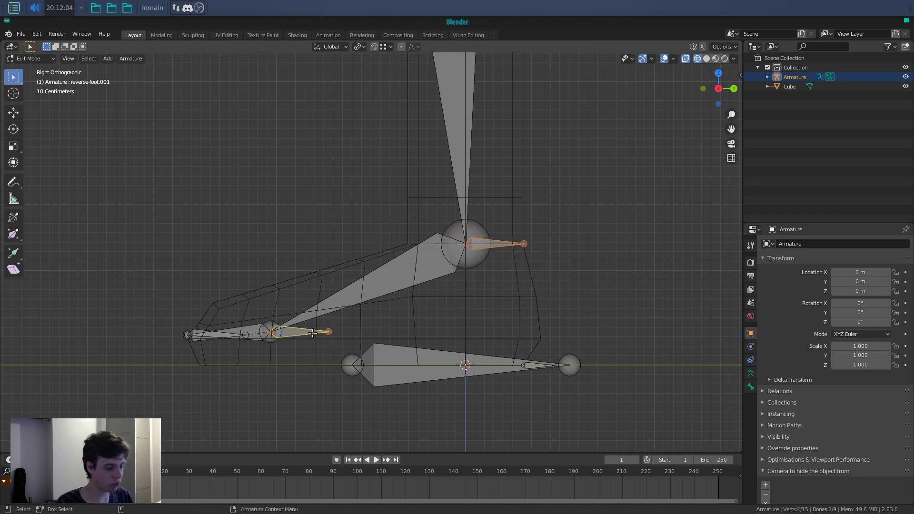
key("ctrl+p")
left_click(313, 333)
Step: Return to Pose Mode and rotate the toe-tip control bone by about -16.6° to test the control hierarchy
key("ctrl+Tab")
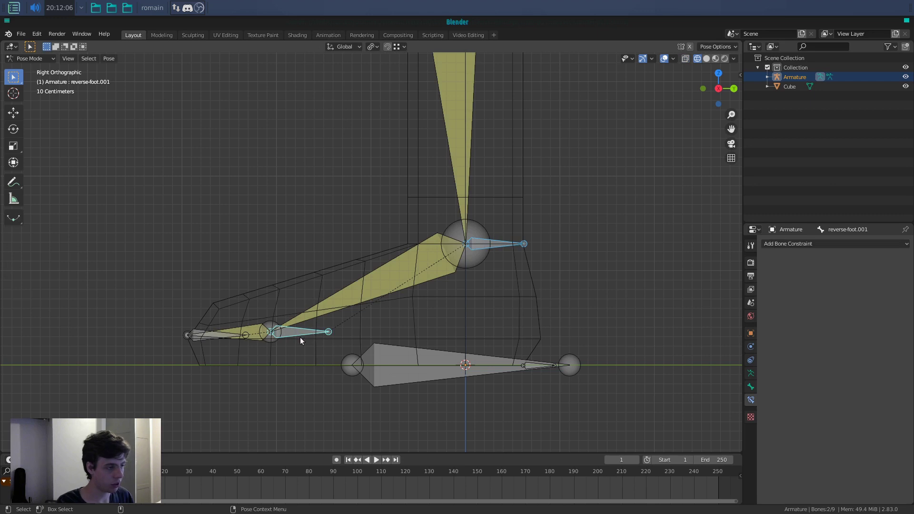
left_click(208, 337)
key("r")
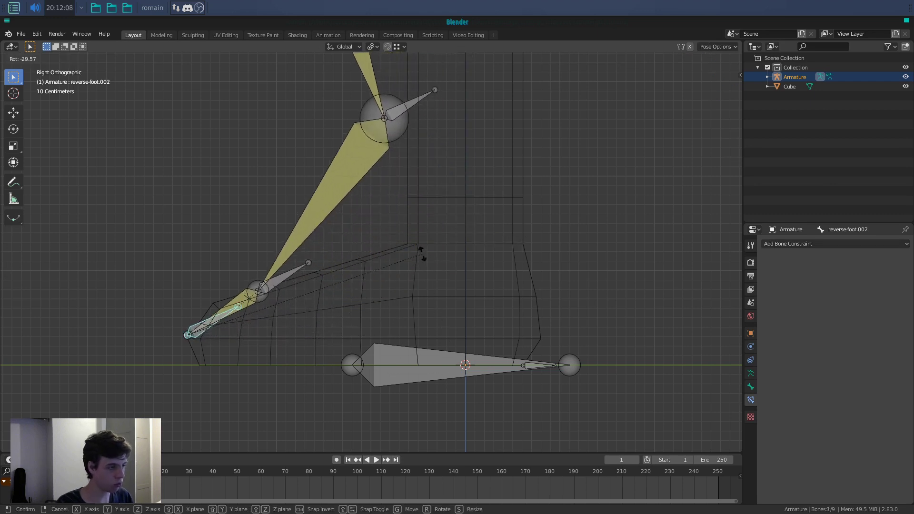
right_click(422, 253)
scroll(422, 253, "down", 2)
scroll(422, 254, "down", 3)
middle_click_drag(438, 312, 433, 344, "shift")
key("r")
left_click(453, 288)
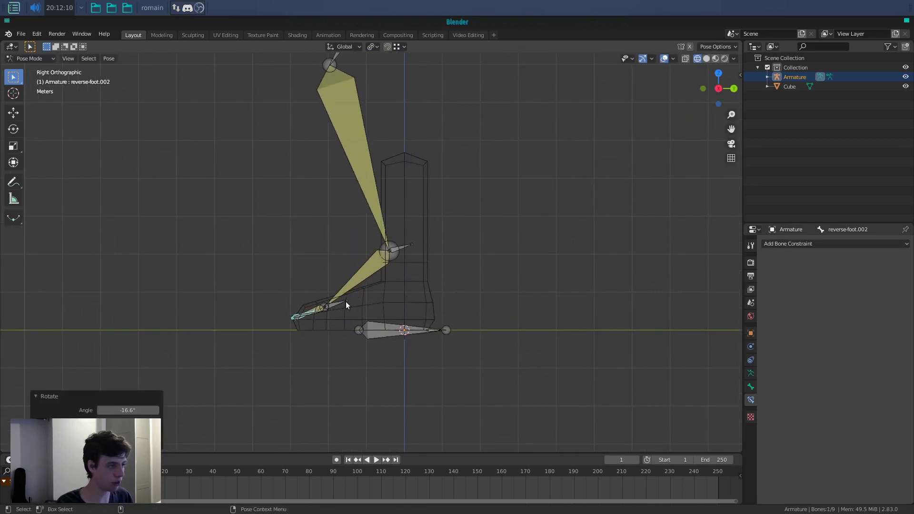
Step: Rotate the ball control bone and move the ankle control bone to test how the leg follows
left_click(344, 301)
key("r")
left_click(379, 276)
left_click(355, 219)
left_click(358, 222)
key("g")
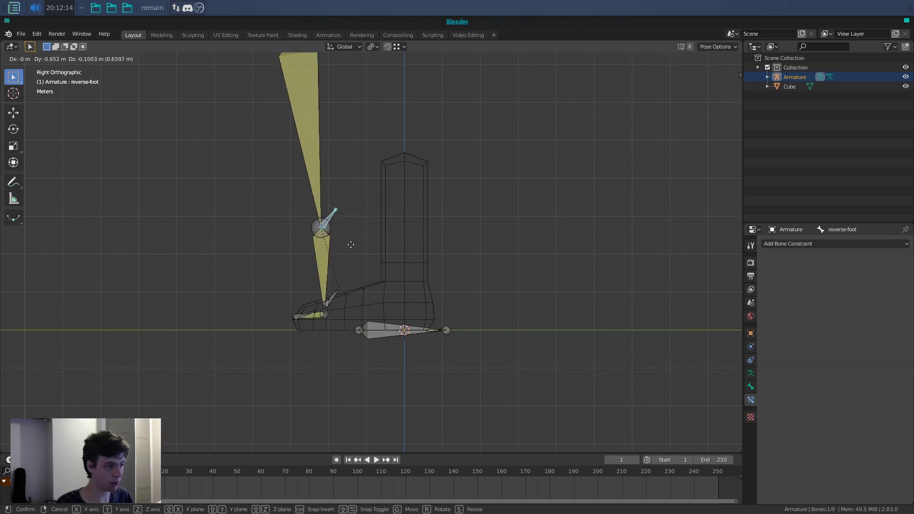
left_click(357, 212)
Step: Clear the pose transforms of all bones and deselect everything
middle_click_drag(367, 256, 317, 354)
key("a")
key("alt+g")
key("alt+a")
scroll(298, 371, "up", 4)
middle_click_drag(317, 354, 364, 257, "shift")
Step: Rotate the toe-tip control bone reverse-foot.002 about the global X axis to test the foot roll
left_click(336, 359)
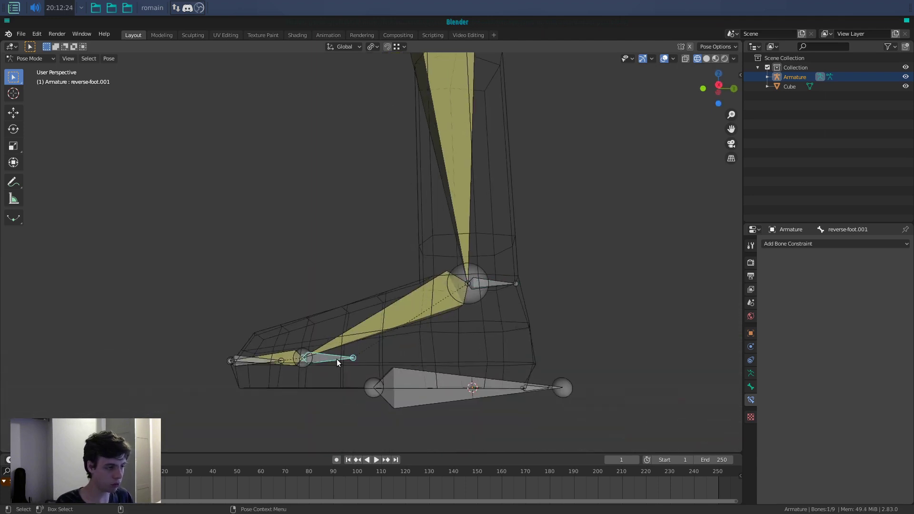
left_click(279, 365)
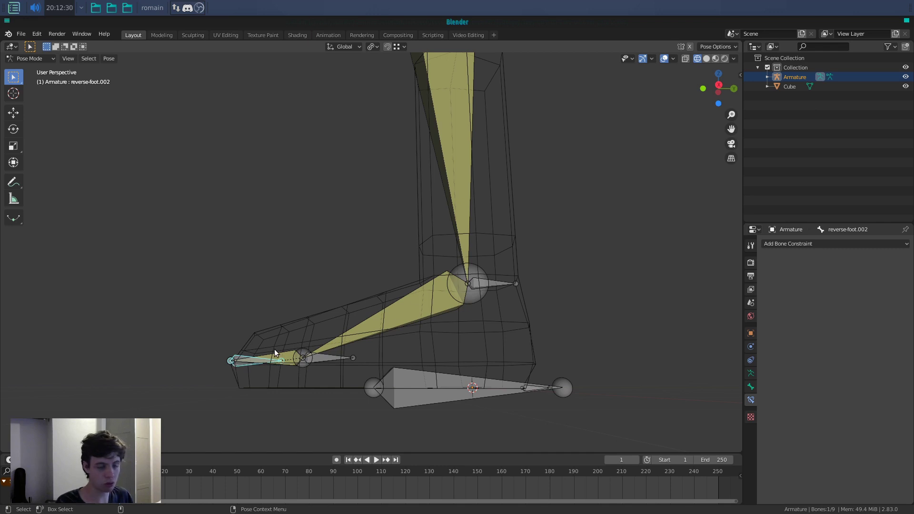
left_click(287, 366)
middle_click_drag(287, 366, 282, 372)
left_click(270, 367)
key("r")
key("x")
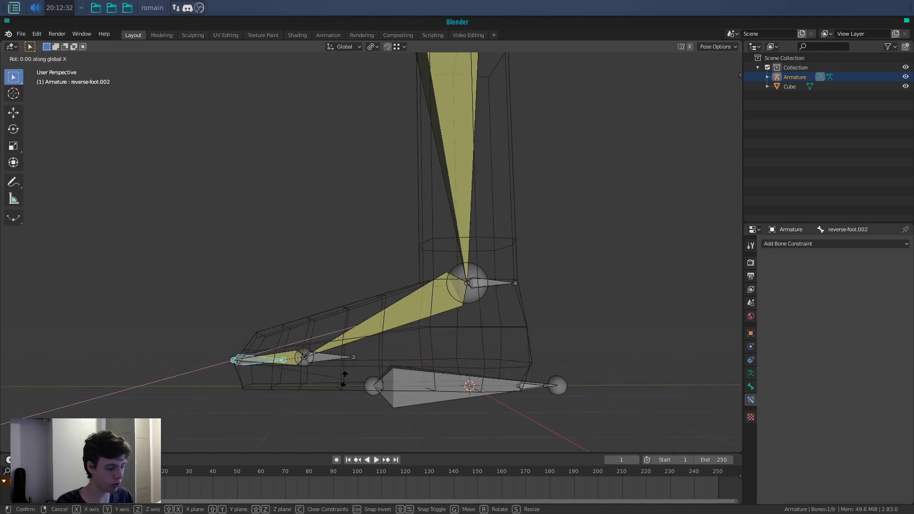
left_click(346, 319)
Step: Rotate the ball control bone reverse-foot.001 about the X axis to test how the heel and leg follow
left_click(322, 307)
key("r")
key("x")
left_click(354, 304)
left_click(319, 125)
key("r")
key("Escape")
Step: Undo the test rotations of the toe-tip and ball control bones, returning the foot to its rest pose
middle_click_drag(342, 181, 367, 255)
key("ctrl+z")
key("ctrl+z")
key("ctrl+z")
key("ctrl+z")
key("ctrl+z")
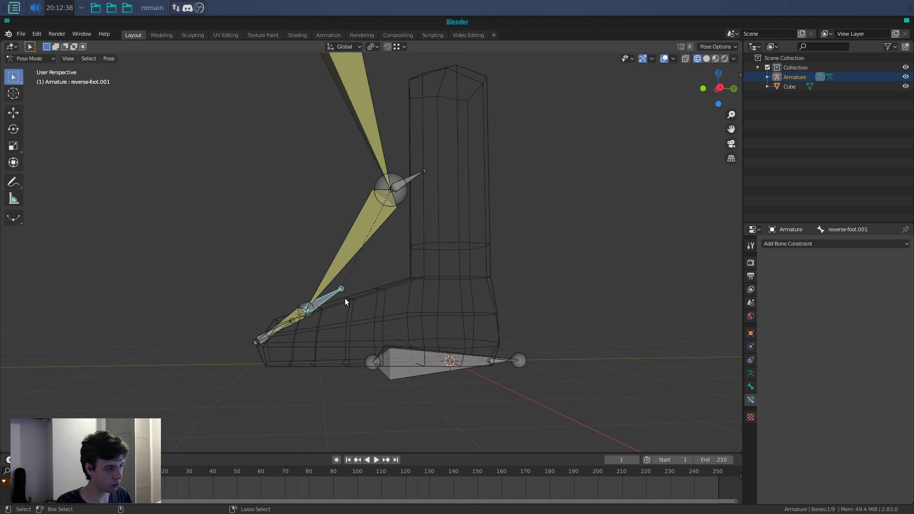
left_click_drag(362, 324, 364, 309, "alt")
middle_click_drag(364, 310, 350, 289, "alt")
key("Tab")
key("Tab")
middle_click_drag(427, 302, 233, 316)
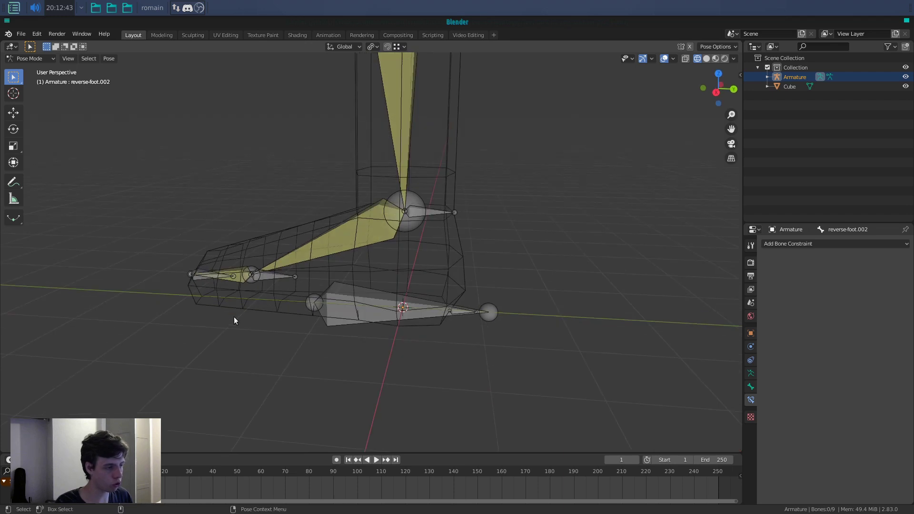
Step: Try moving the toe-tip control bone reverse-foot.002 and rotating it about the Z axis
left_click(210, 276)
left_click(203, 278)
middle_click_drag(428, 330, 308, 304)
key("g")
right_click(334, 269)
key("r")
key("z")
right_click(415, 229)
scroll(383, 342, "up", 3)
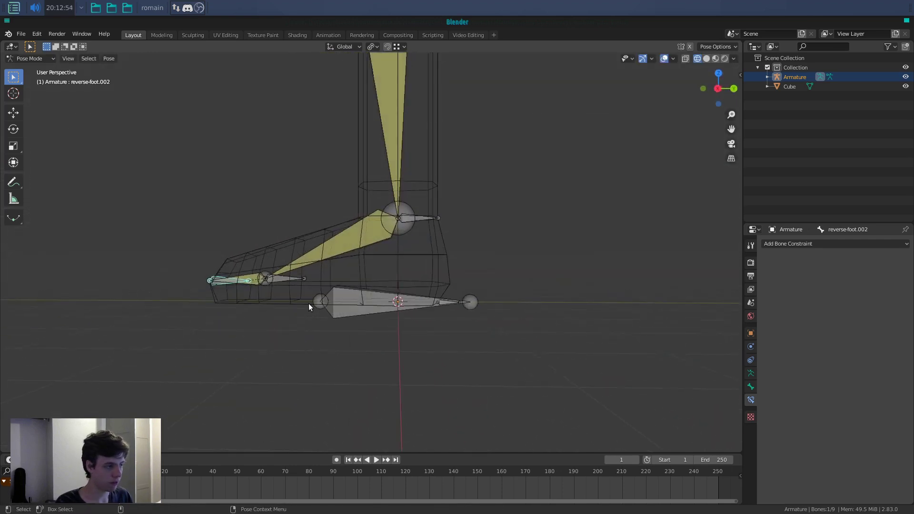
Step: Hide the foot bone that overlaps the small heel bone talon
left_click(443, 299, "shift")
left_click(444, 301)
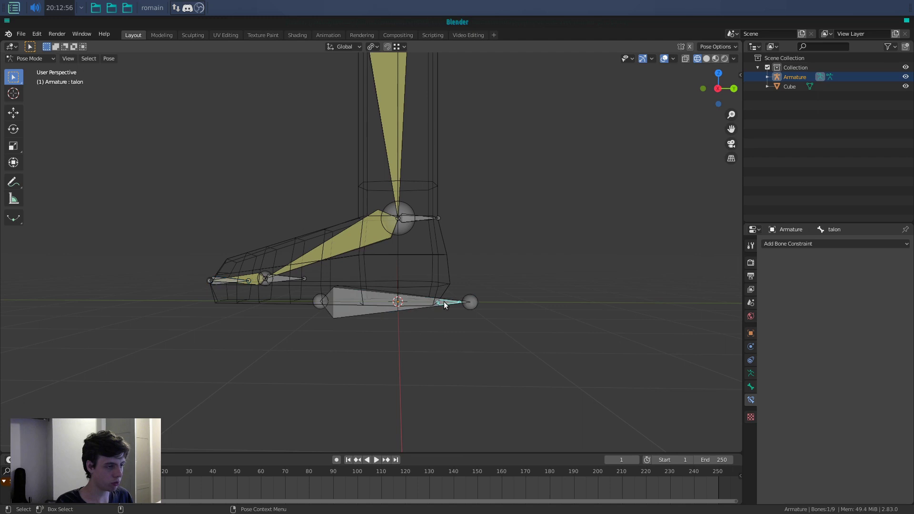
left_click(225, 284)
left_click(447, 301, "shift")
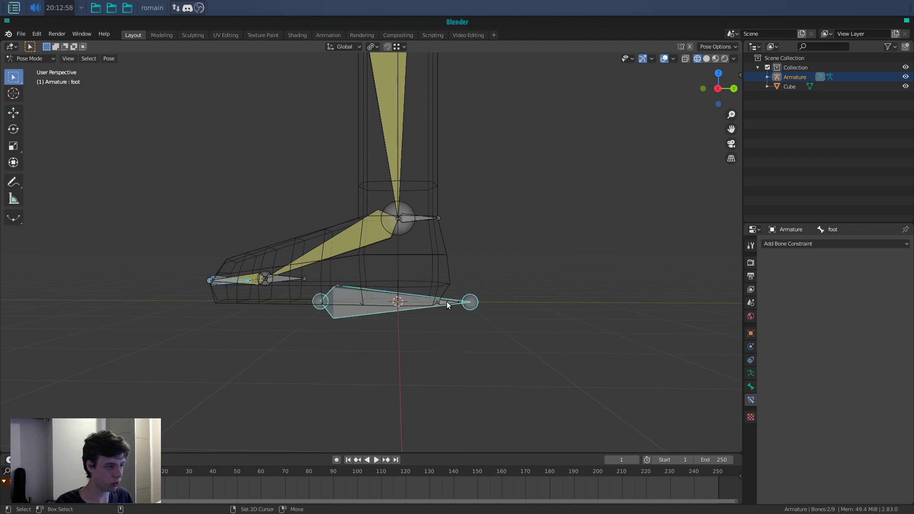
left_click(406, 314)
key("h")
Step: Parent the toe-tip control bone reverse-foot.002 to the heel bone talon
left_click(222, 288)
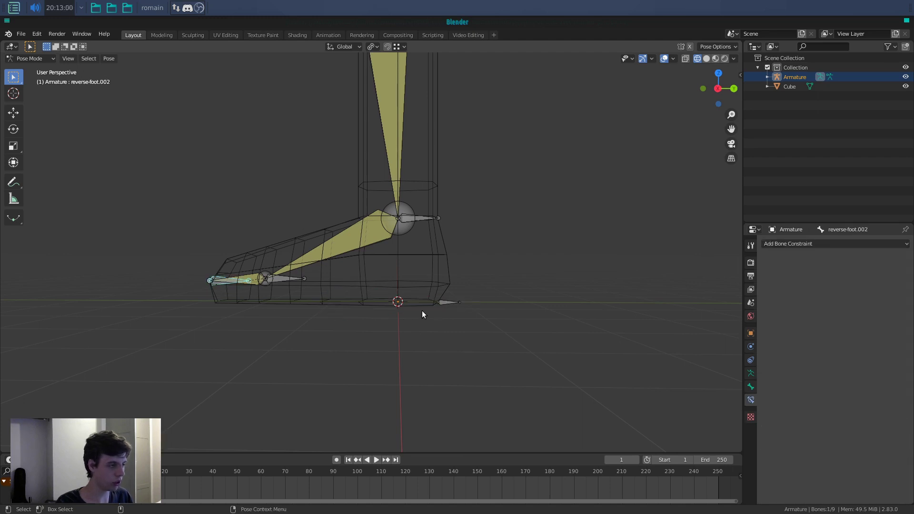
left_click(450, 304, "shift")
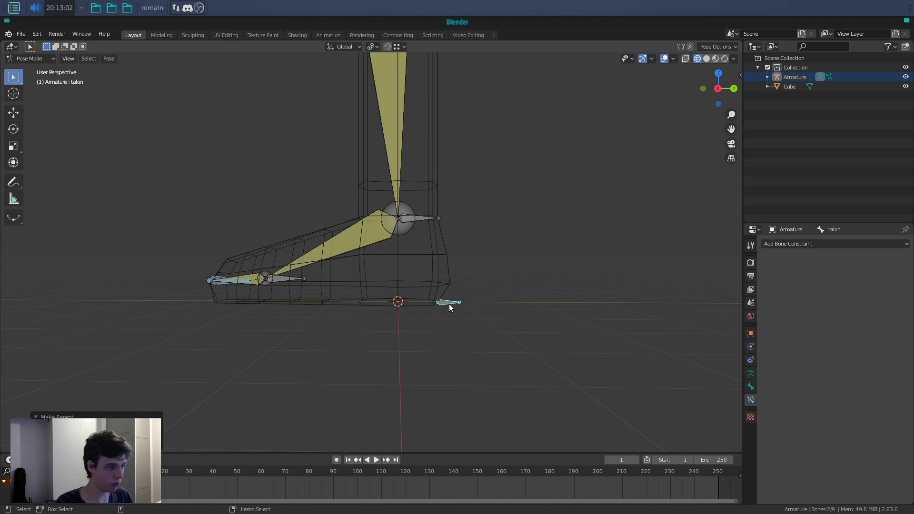
right_click(449, 303)
key("Tab")
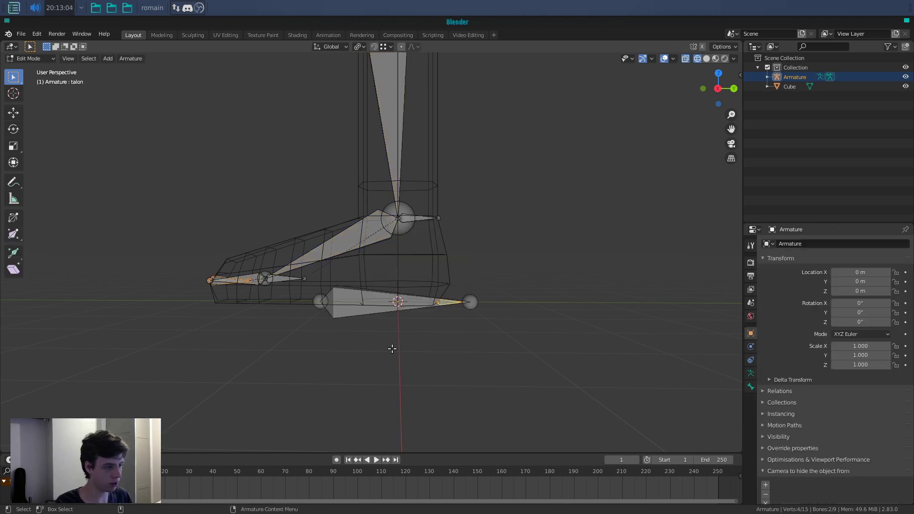
key("Tab")
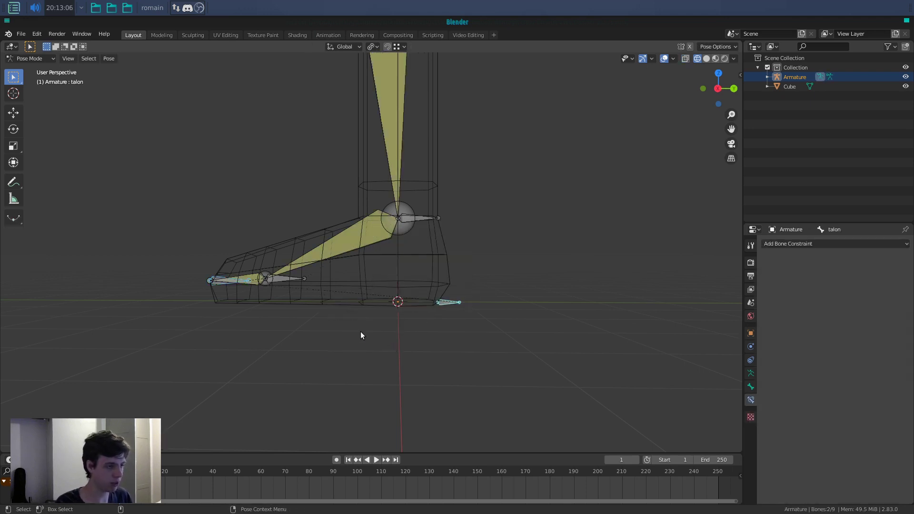
Step: Reveal the hidden foot bone and parent the heel bone talon to it in Edit Mode
key("alt+h")
left_click(273, 330)
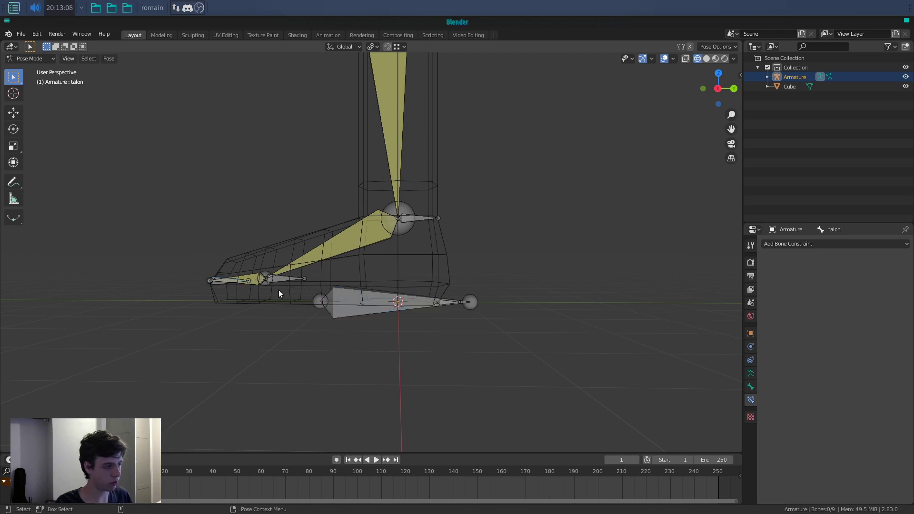
left_click(432, 306)
key("Tab")
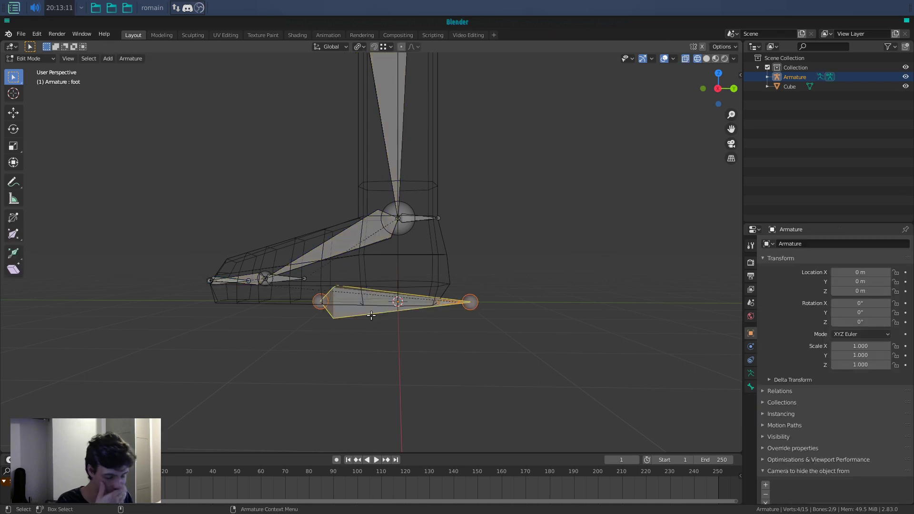
key("alt+p")
left_click(371, 315)
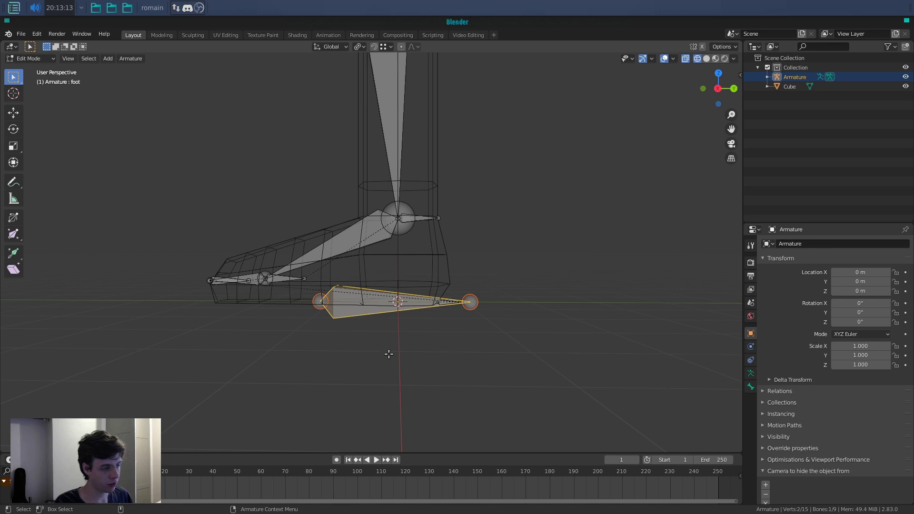
Step: In Pose Mode, test moving the foot bone and rotating the heel bone talon, cancelling both transforms
key("Tab")
key("g")
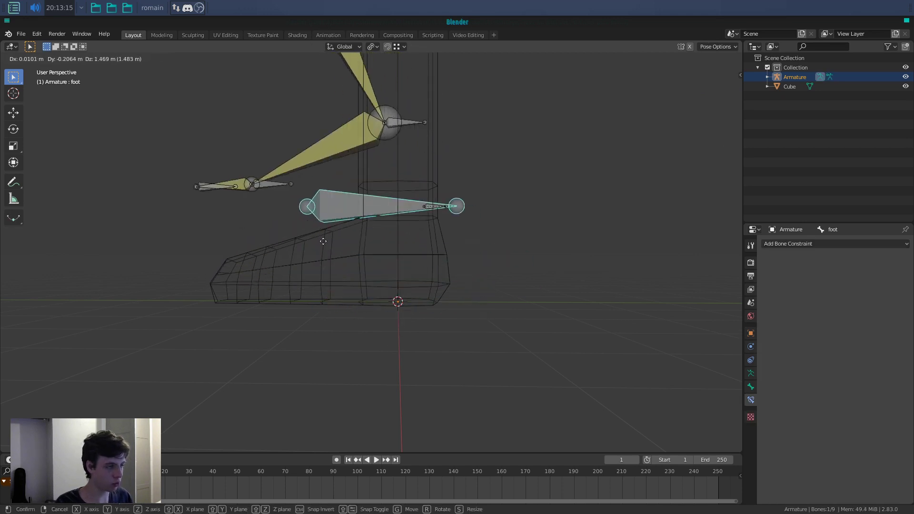
key("Escape")
left_click(438, 302)
key("r")
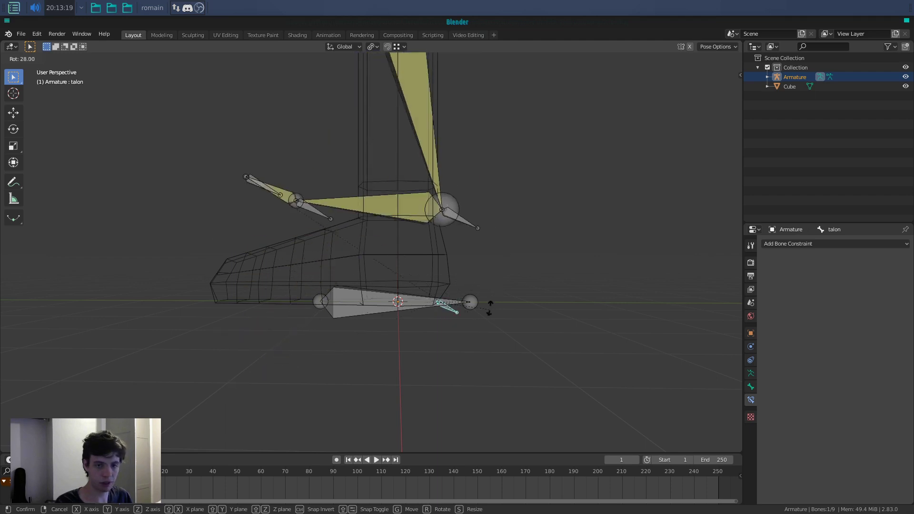
key("Escape")
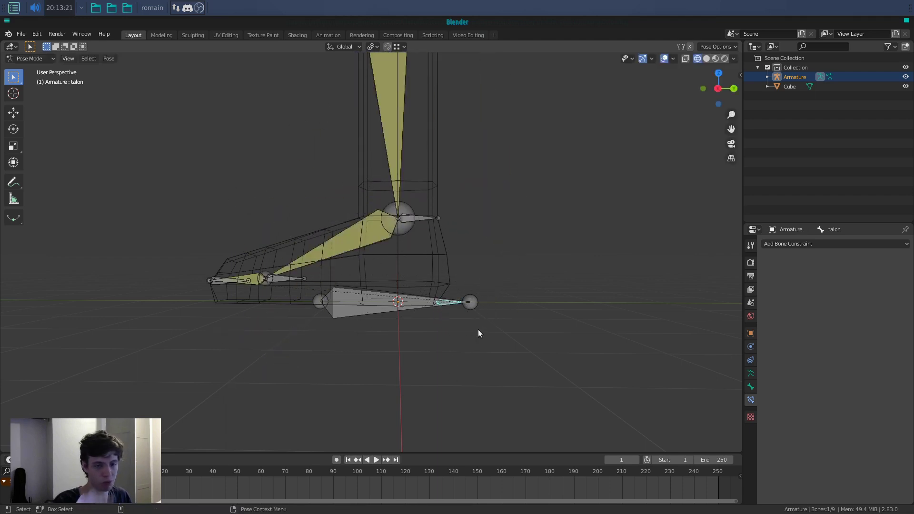
Step: Test rotating the ball control bone reverse-foot.001, cancel the rotation and deselect all bones
middle_click_drag(464, 330, 340, 315)
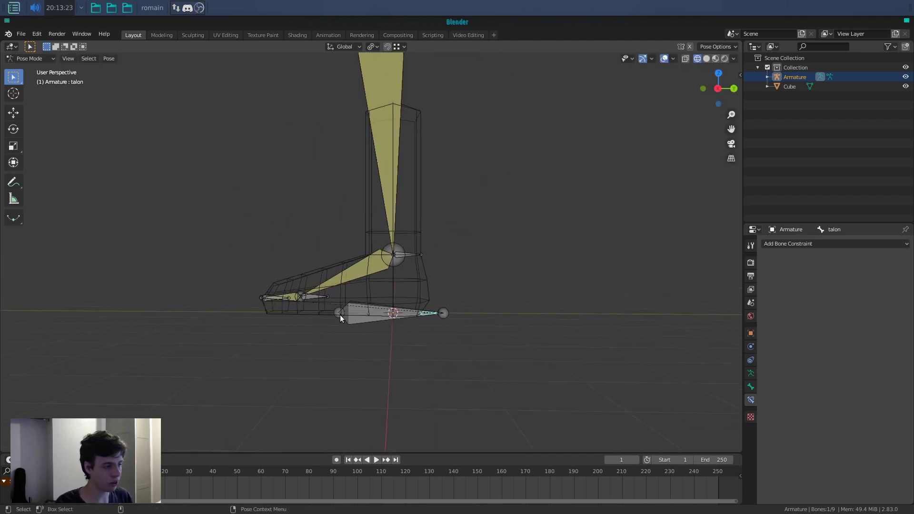
left_click(282, 300)
left_click(266, 305)
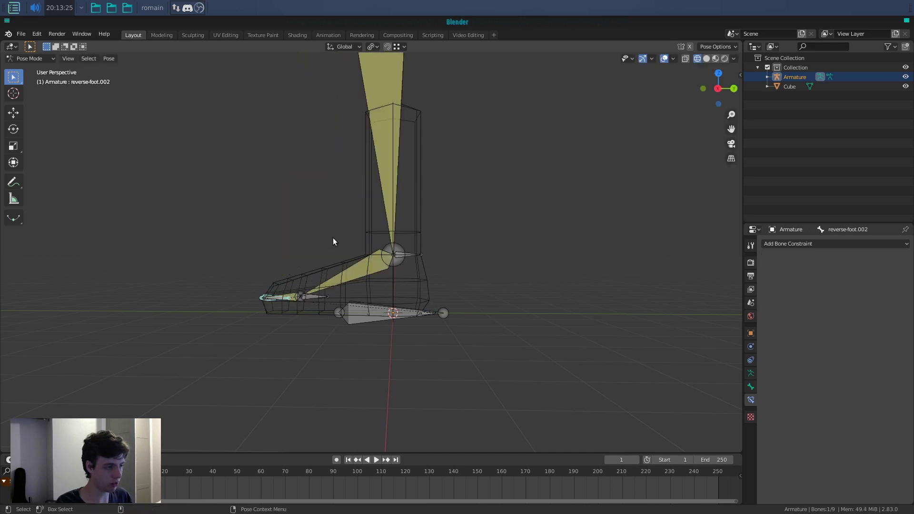
left_click(321, 296)
key("r")
right_click(378, 271)
left_click(424, 335)
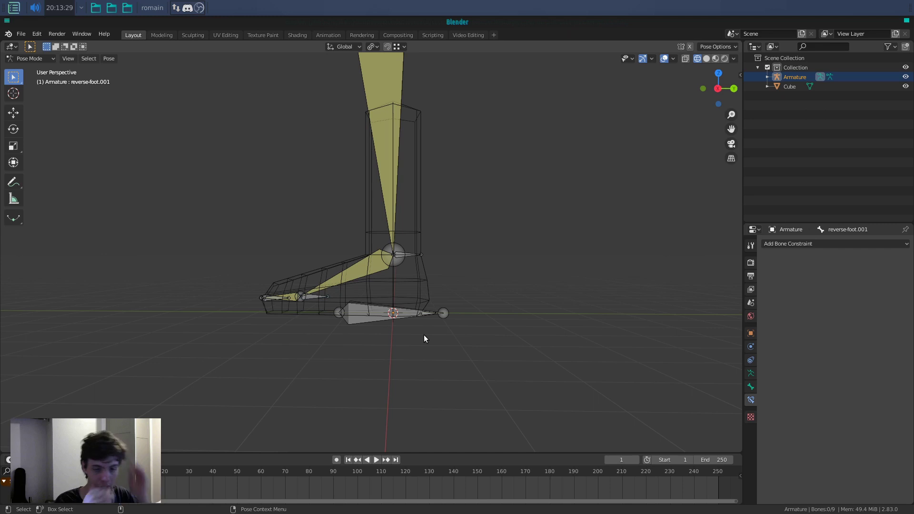
Step: Assign the flat corner-bracket custom shape to the foot bone
middle_click_drag(423, 336, 407, 338)
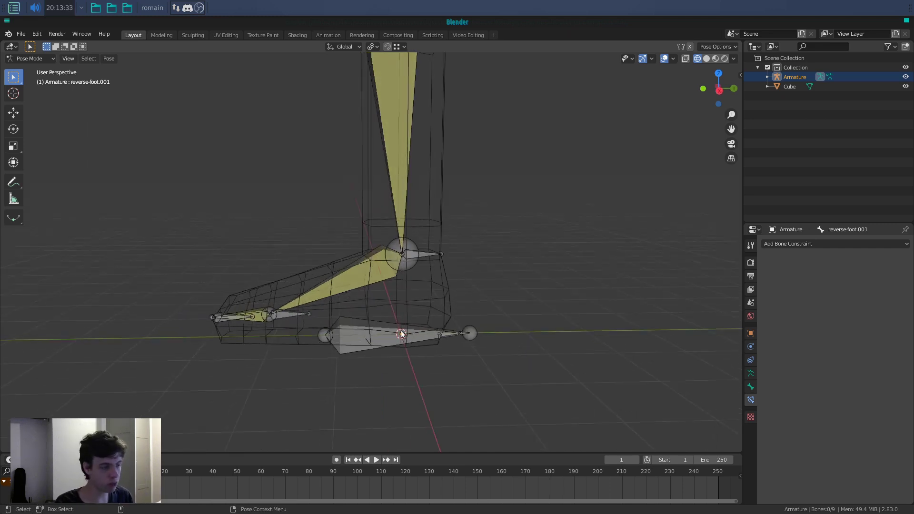
middle_click_drag(398, 315, 433, 325)
left_click(380, 321)
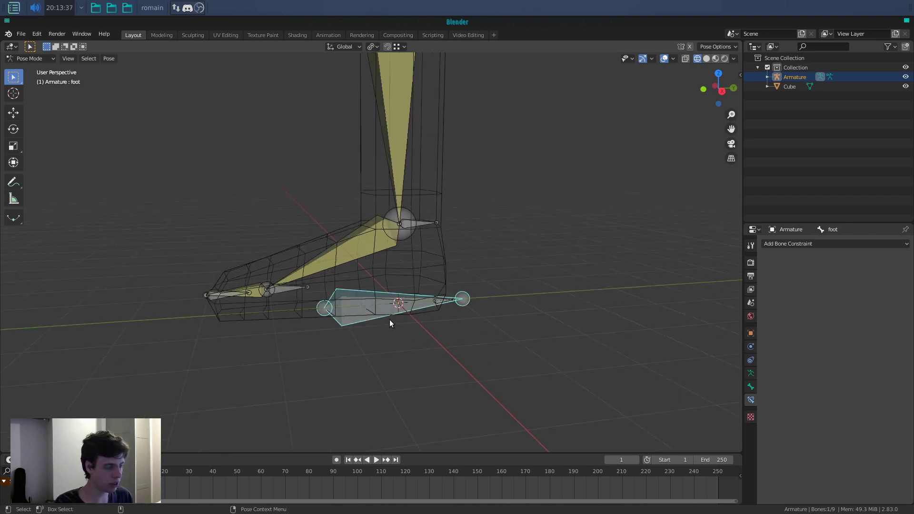
key("ctrl+shift+c")
left_click(353, 272)
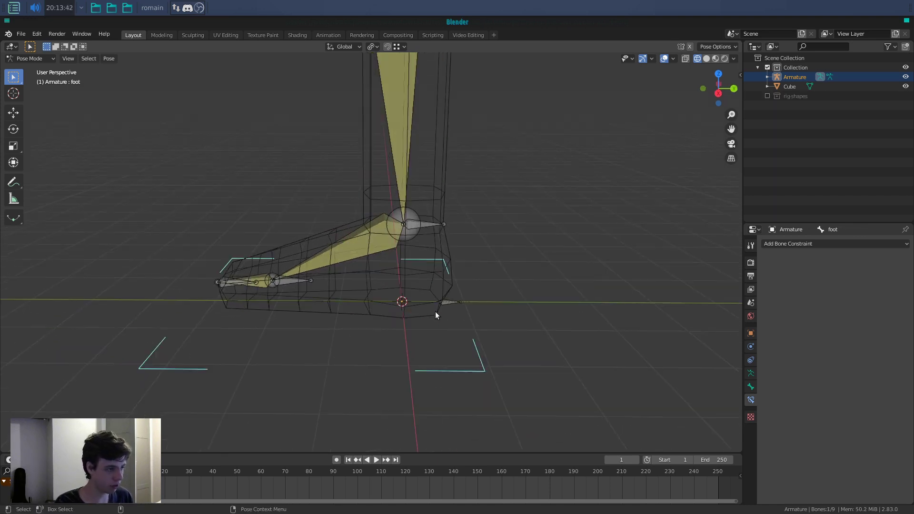
Step: Assign custom shape K to the heel bone talon and orient its arc around the back of the heel
left_click(448, 302)
middle_click_drag(471, 308, 416, 302)
key("ctrl+shift+c")
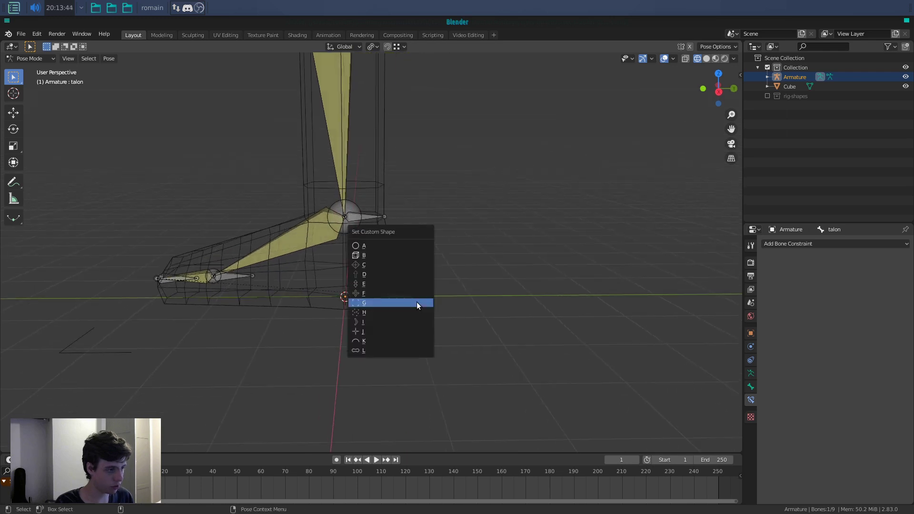
left_click(407, 340)
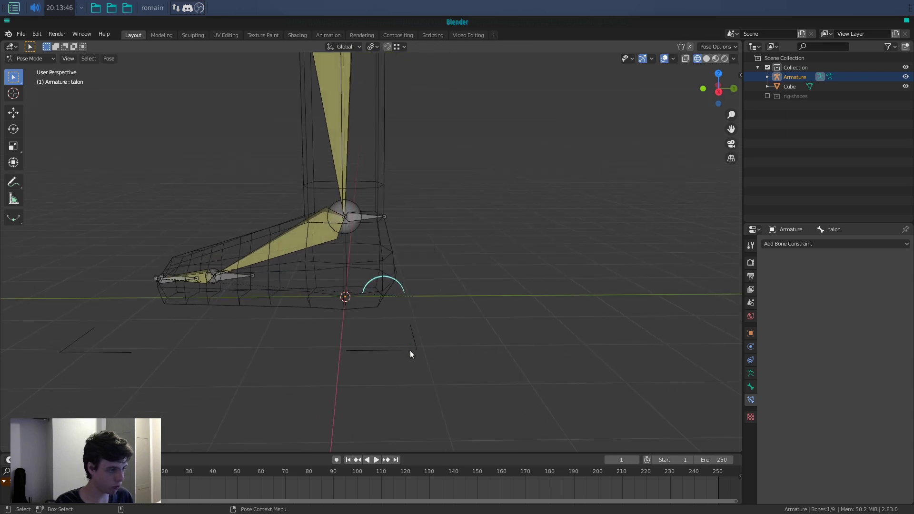
middle_click_drag(429, 352, 325, 290)
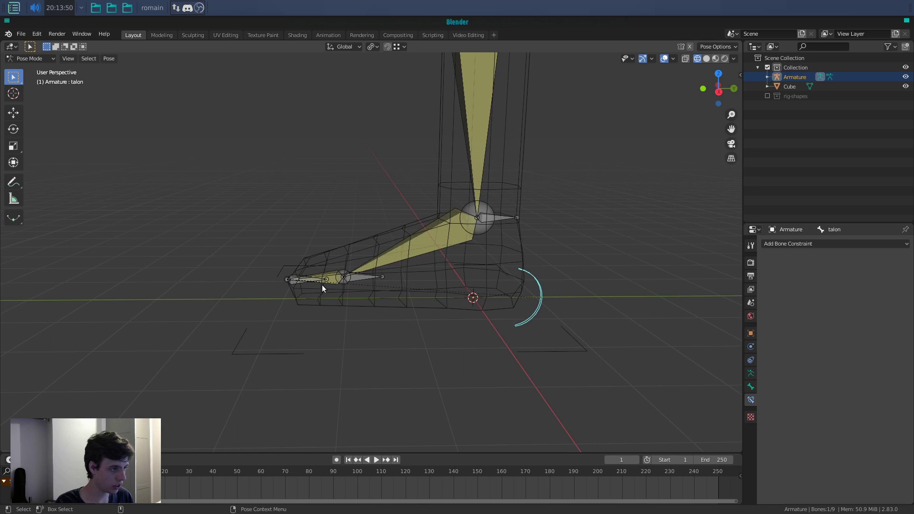
Step: Assign the circle custom shape to the ball and toe-tip control bones, reverse-foot.001 and reverse-foot.002
left_click(334, 280)
left_click(330, 281)
left_click(293, 285, "shift")
left_click(502, 224, "shift")
left_click(339, 282)
left_click(296, 282, "shift")
key("shift+a")
left_click(314, 212)
middle_click_drag(388, 248, 404, 230)
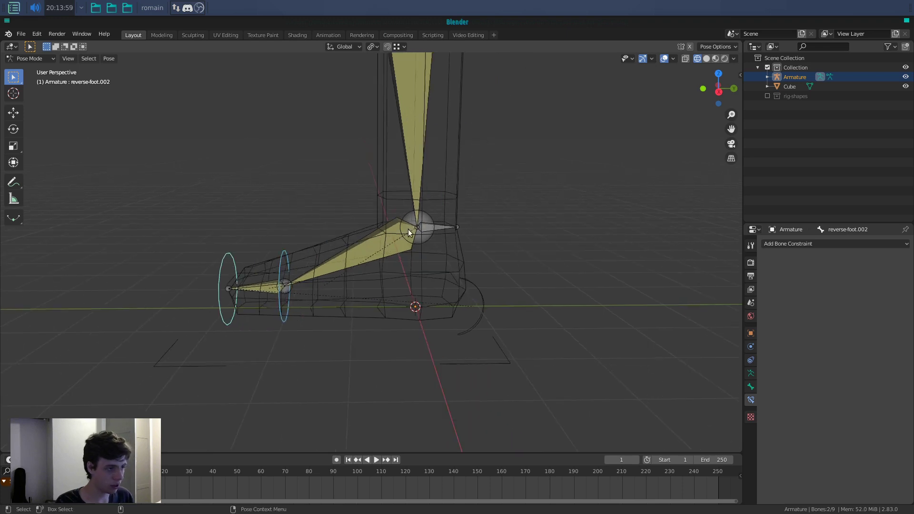
Step: Assign the cube-corner custom shape to the ankle control bone reverse-foot and deselect it
left_click(407, 228)
left_click(444, 228)
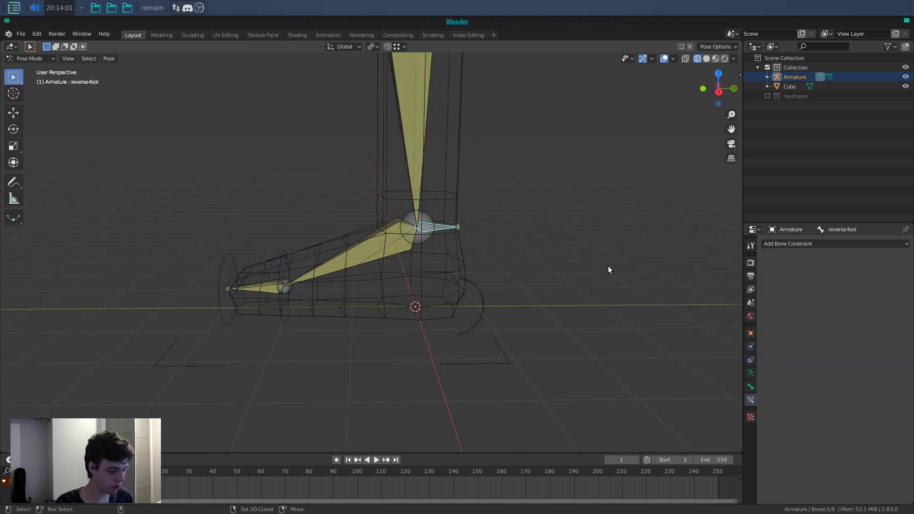
key("shift+a")
left_click(606, 305)
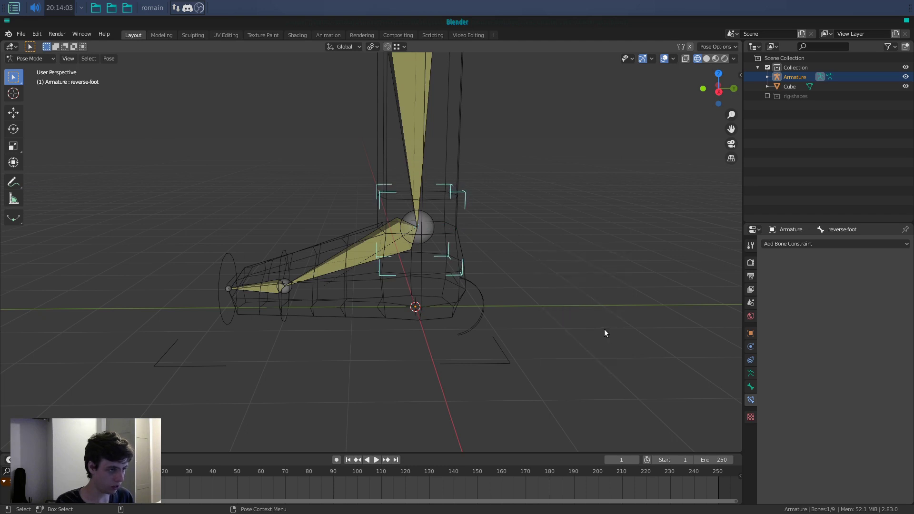
middle_click_drag(604, 330, 510, 305)
left_click(504, 322)
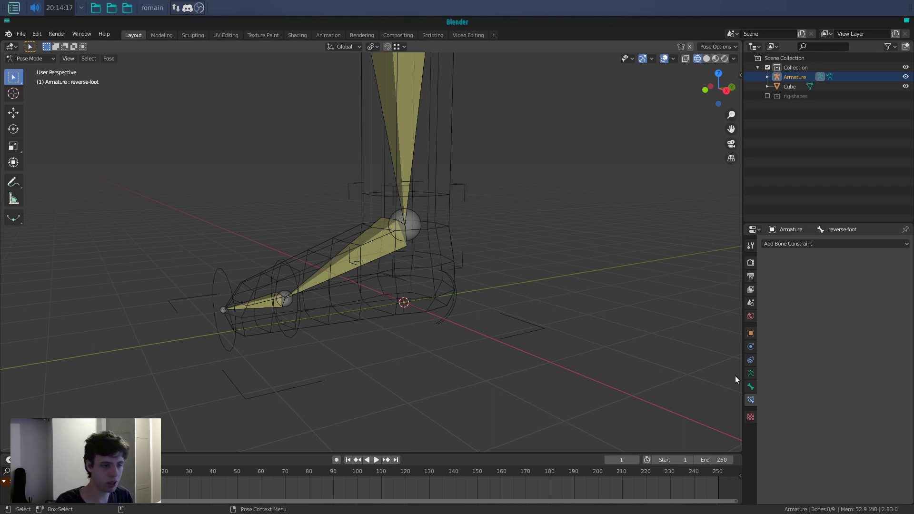
Step: Show only the armature's second bone layer, which holds the control bones
left_click(751, 387)
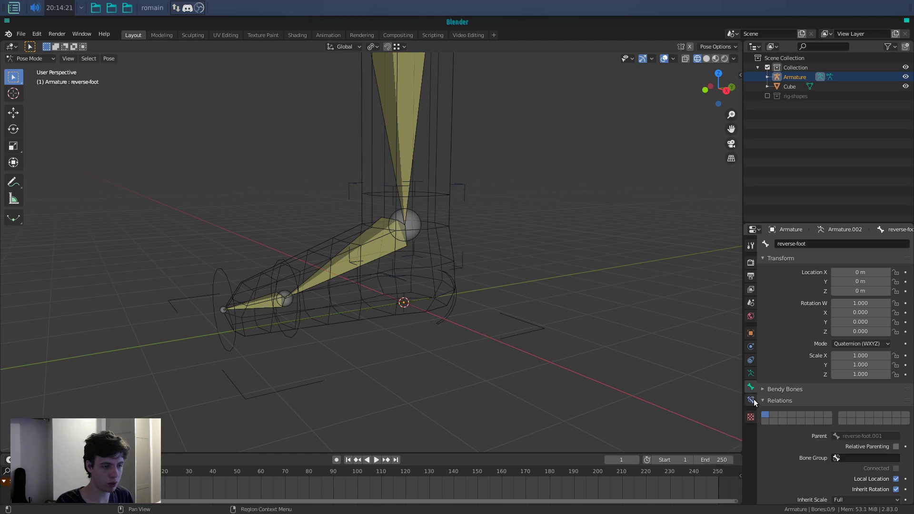
left_click(751, 373)
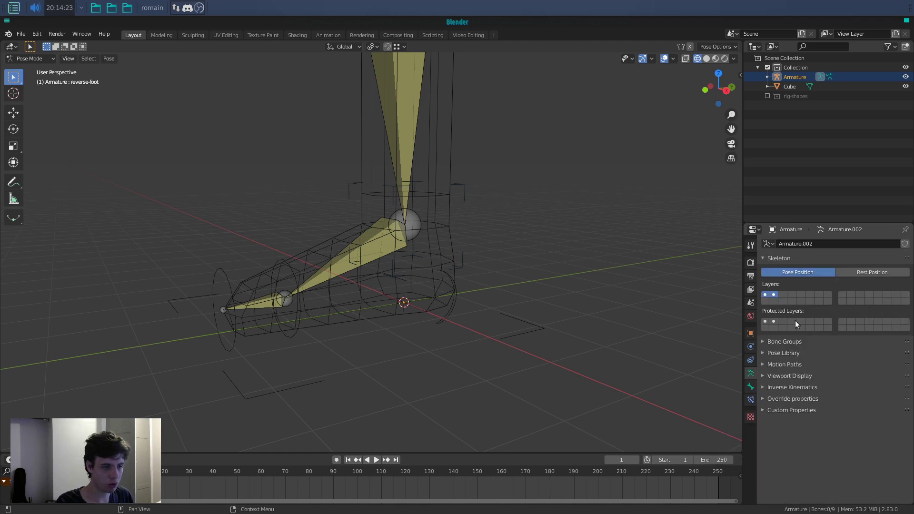
left_click(775, 295)
Step: Select all the control bones on the visible layer, toggle off their Deform option, and clear the selection
scroll(505, 228, "down", 4)
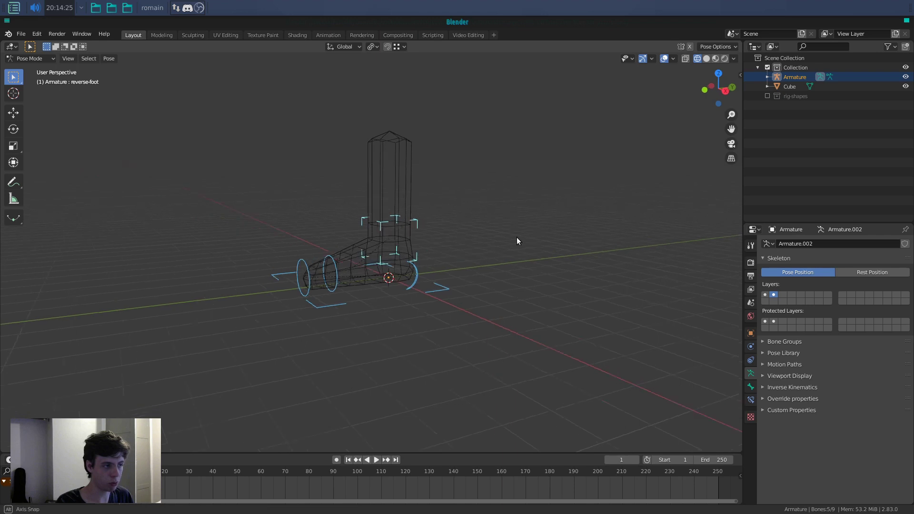
key("shift+w")
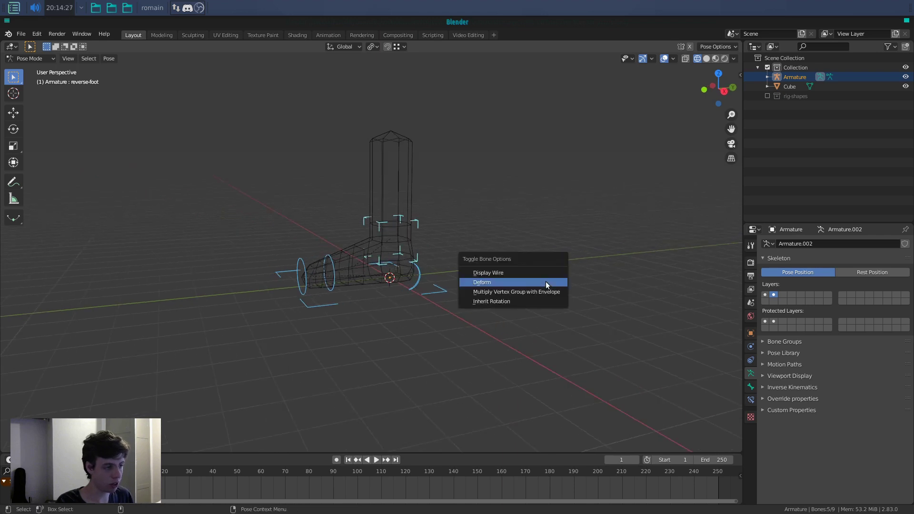
left_click(546, 283)
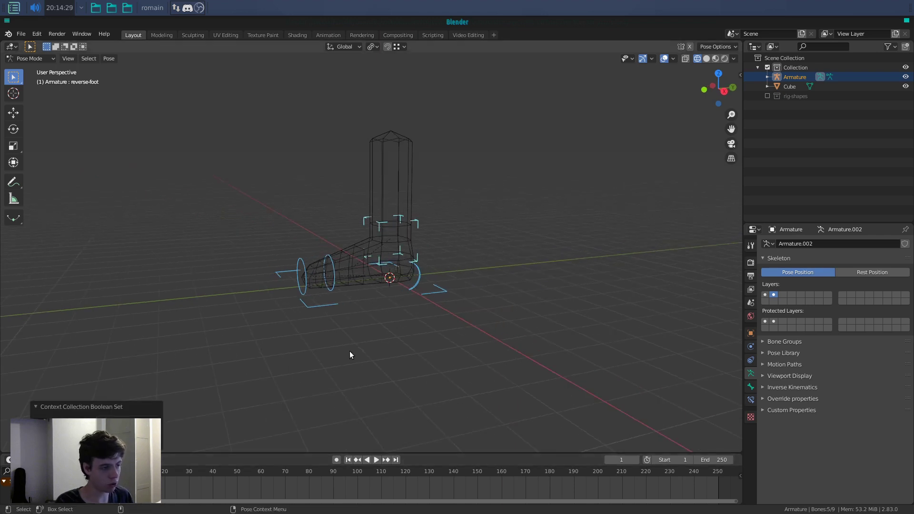
left_click(390, 335)
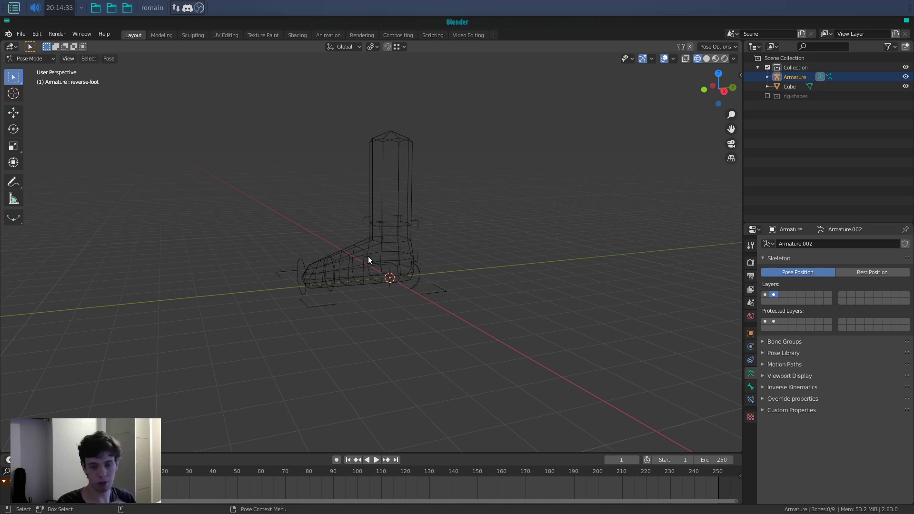
Step: Use solid shading and, in Object Mode, parent the leg mesh to the armature so the bones deform it
key("shift+z")
scroll(455, 270, "up", 5)
scroll(456, 292, "up", 2)
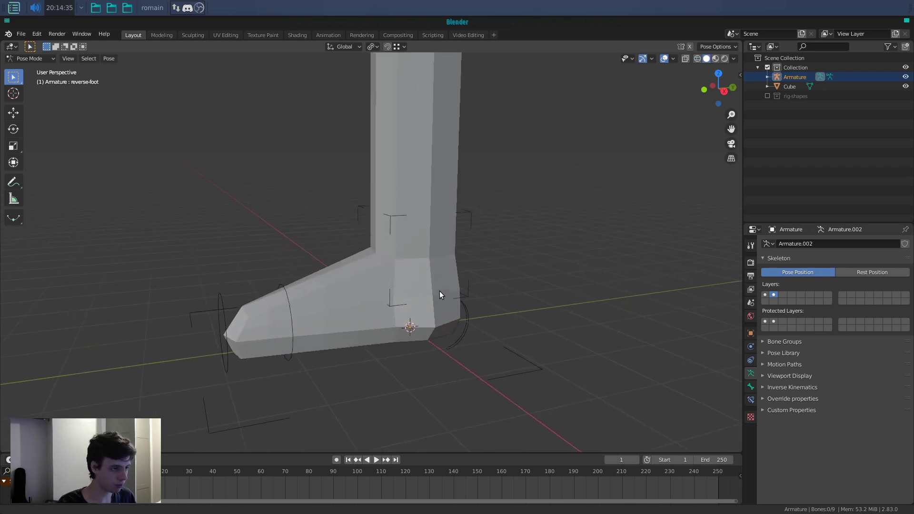
left_click(37, 58)
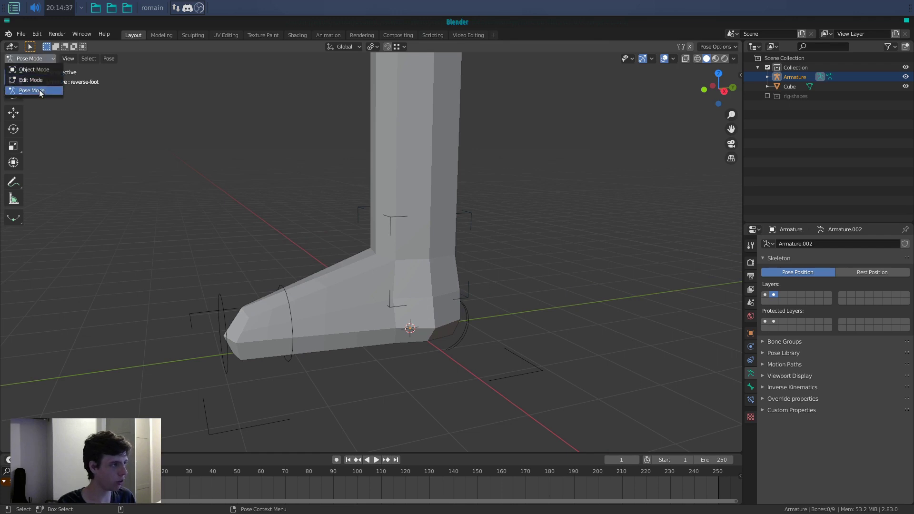
left_click(41, 69)
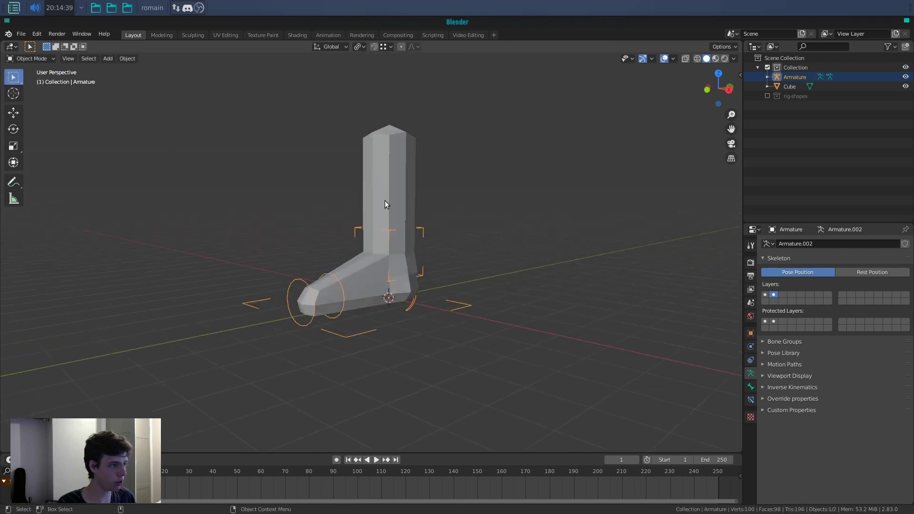
left_click(384, 201)
left_click(458, 305, "shift")
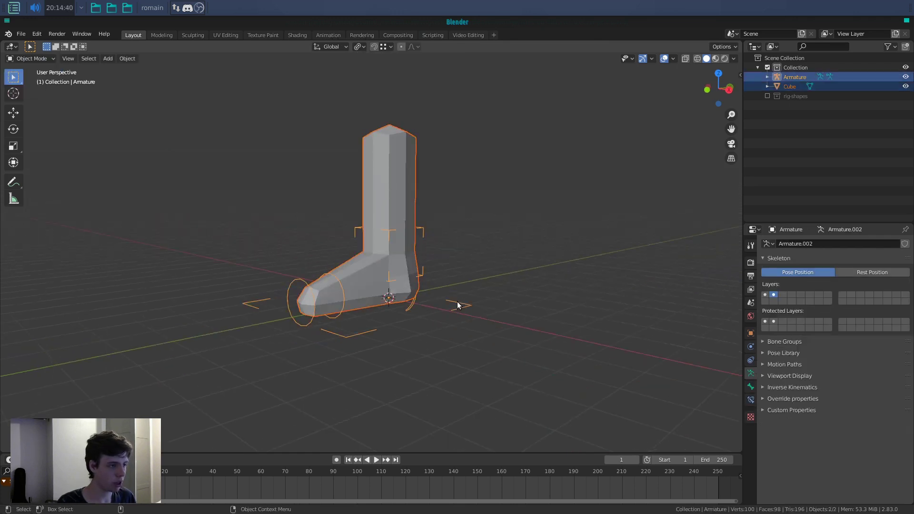
key("ctrl+p")
left_click(445, 282)
left_click_drag(491, 335, 460, 336)
Step: Return the armature to Pose Mode and try moving the foot control and rotating the toe-tip control reverse-foot.002
key("ctrl+Tab")
left_click(469, 308)
middle_click_drag(469, 309, 464, 324)
key("g")
right_click(420, 321)
left_click(300, 285)
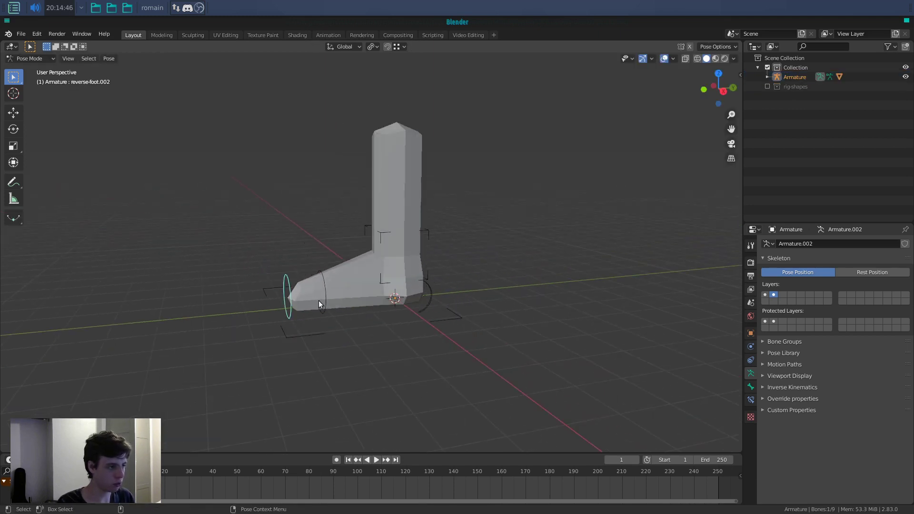
key("r")
right_click(321, 276)
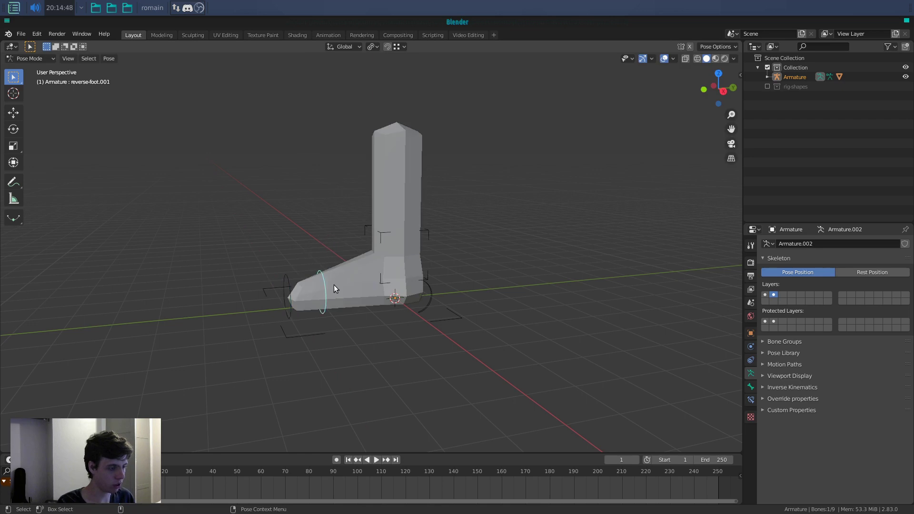
Step: Rotate the ball control reverse-foot.001 about 58° around the global X axis to raise the heel
left_click(326, 279)
key("r")
key("x")
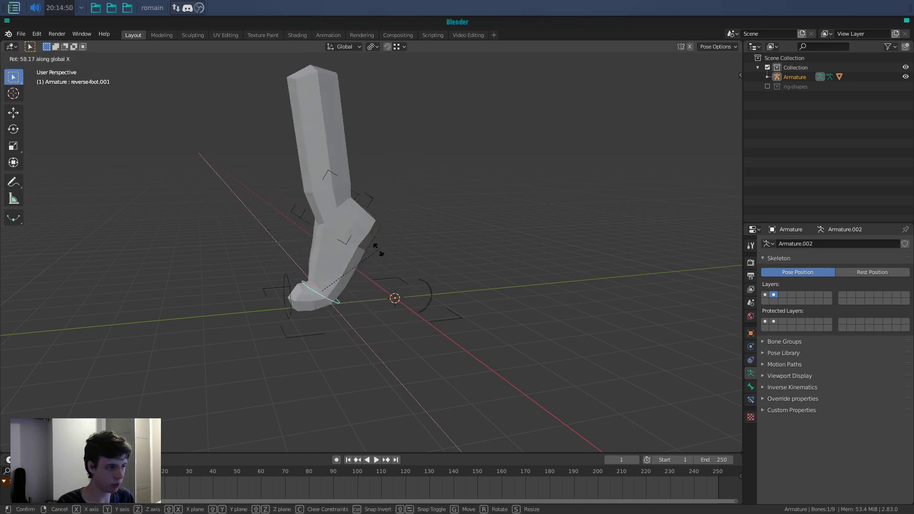
left_click(382, 252)
Step: Move the ankle control reverse-foot through several positions to test how the mesh bends at the ankle and toes
left_click(379, 208)
middle_click_drag(405, 233, 379, 215)
key("g")
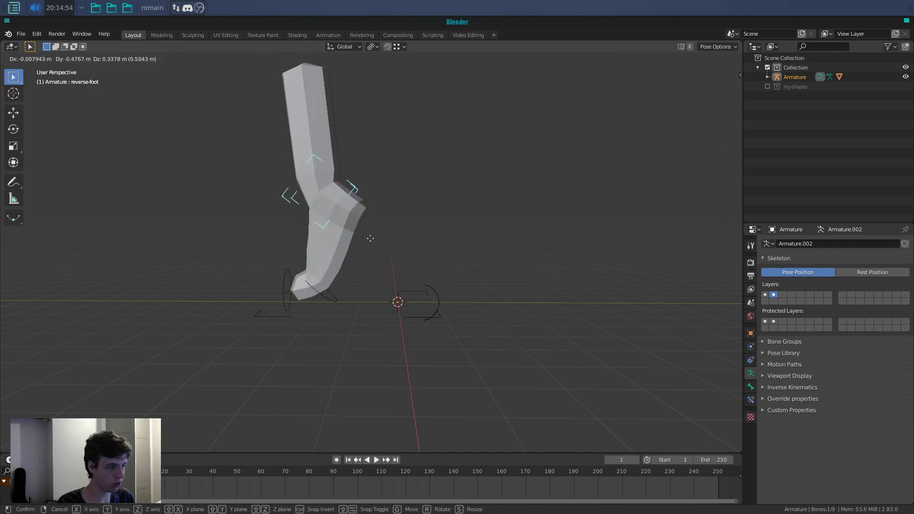
left_click(392, 253)
middle_click_drag(392, 253, 396, 281)
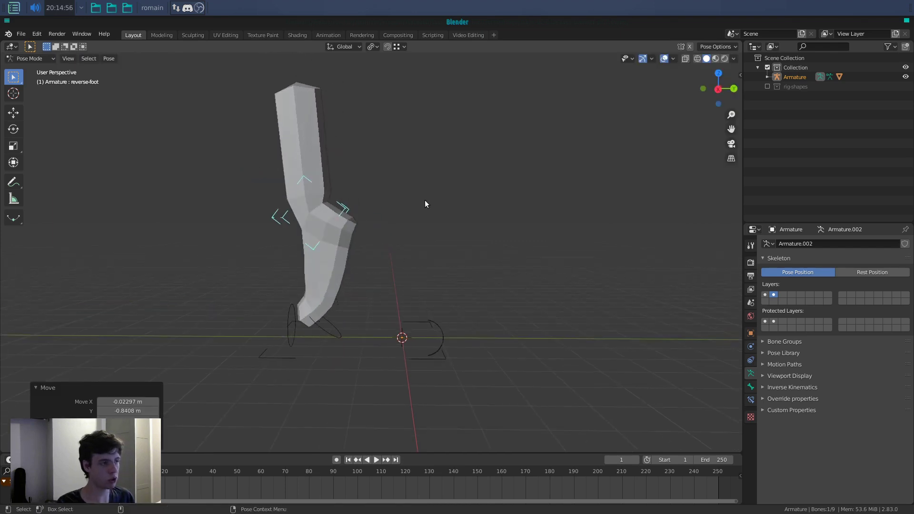
key("g")
left_click(426, 134)
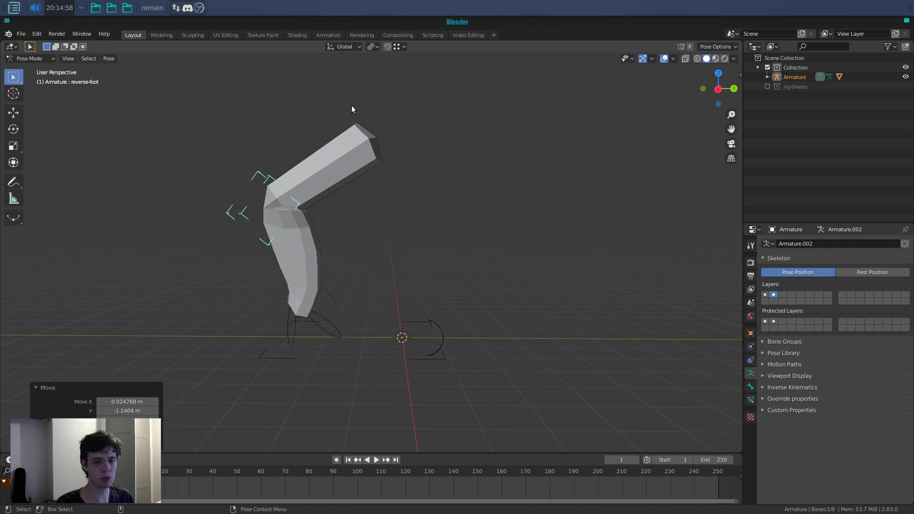
key("g")
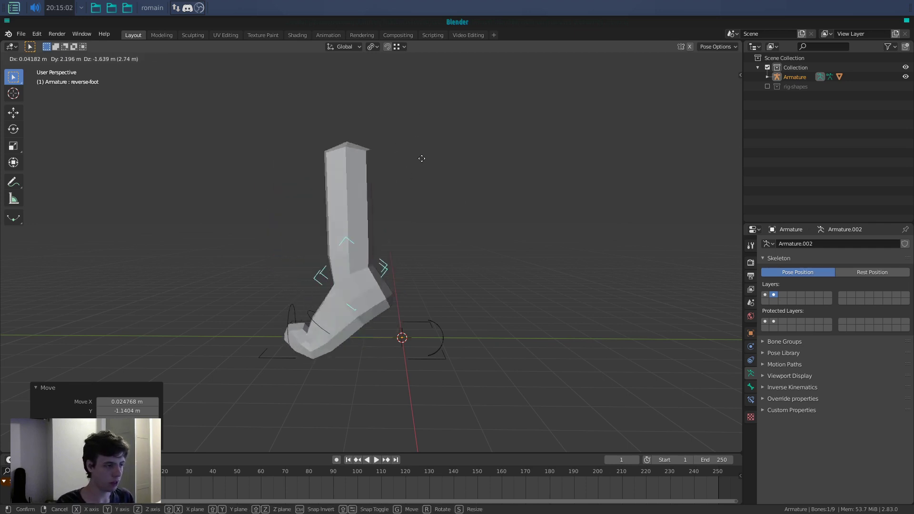
left_click(474, 187)
Step: Try transforming the heel bone talon, cancel it, and clear the location and rotation of all control bones
left_click(439, 324)
key("r")
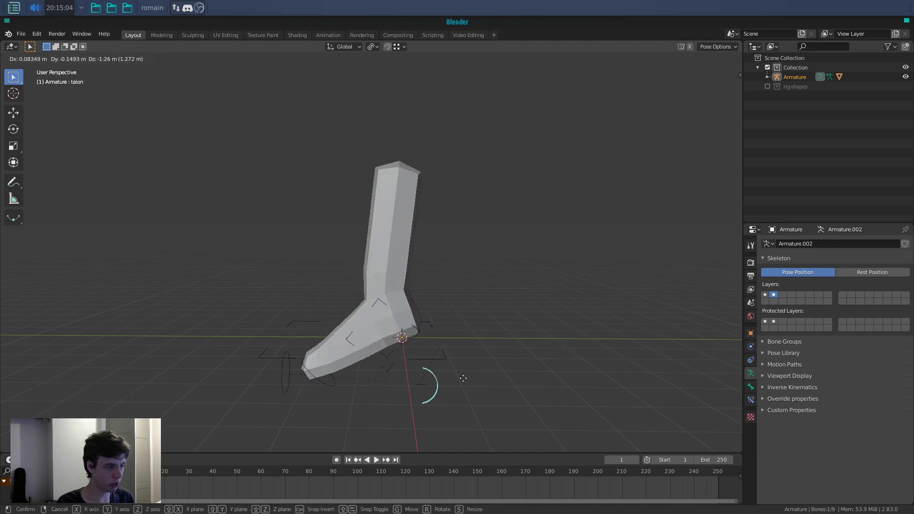
right_click(497, 369)
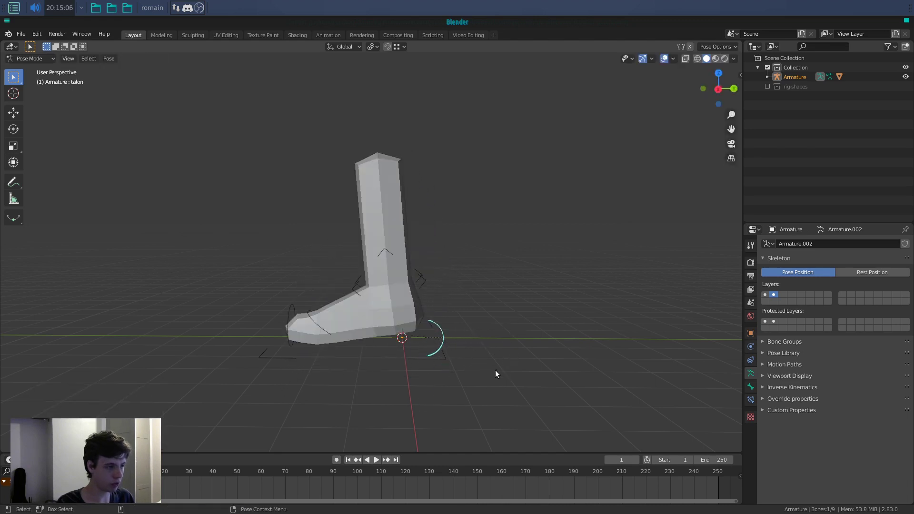
middle_click_drag(495, 370, 490, 342, "shift")
key("a")
key("alt+g")
key("alt+r")
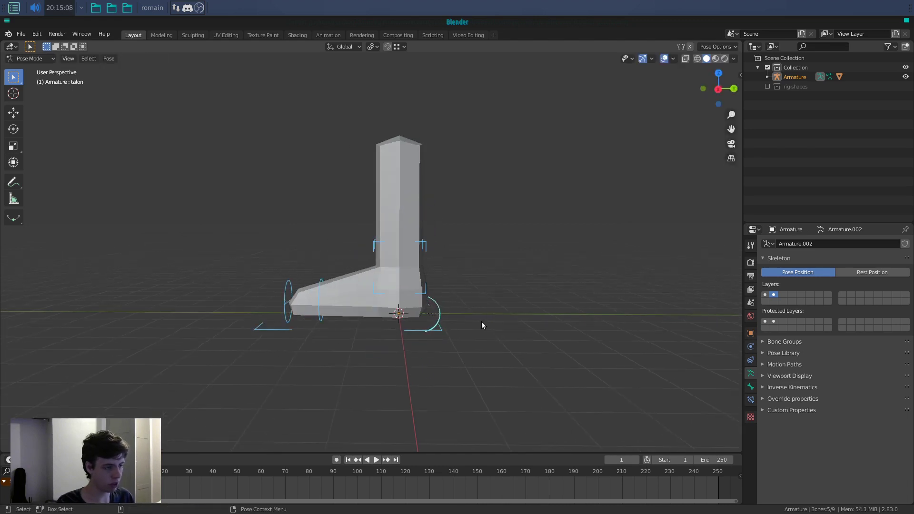
Step: Rotate the heel bone talon by -31.1° around the global X axis to lift the toes
left_click(438, 312)
key("t")
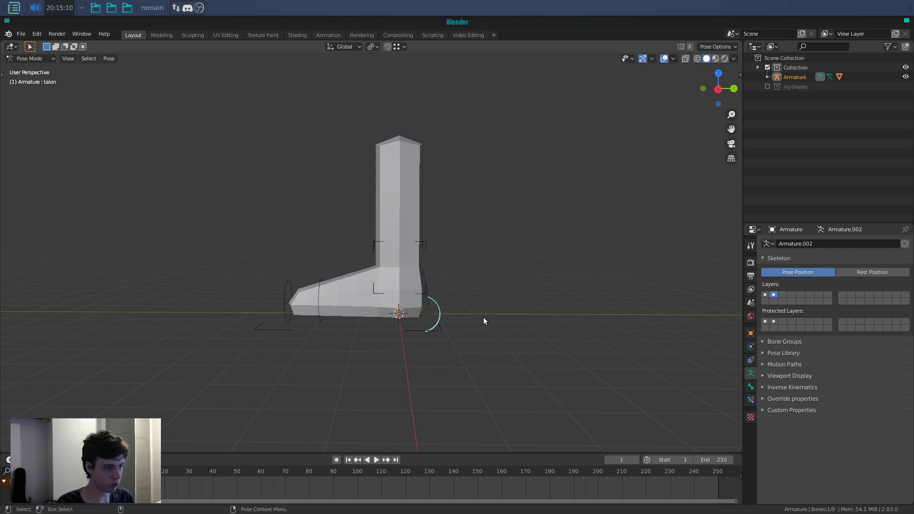
key("r")
key("x")
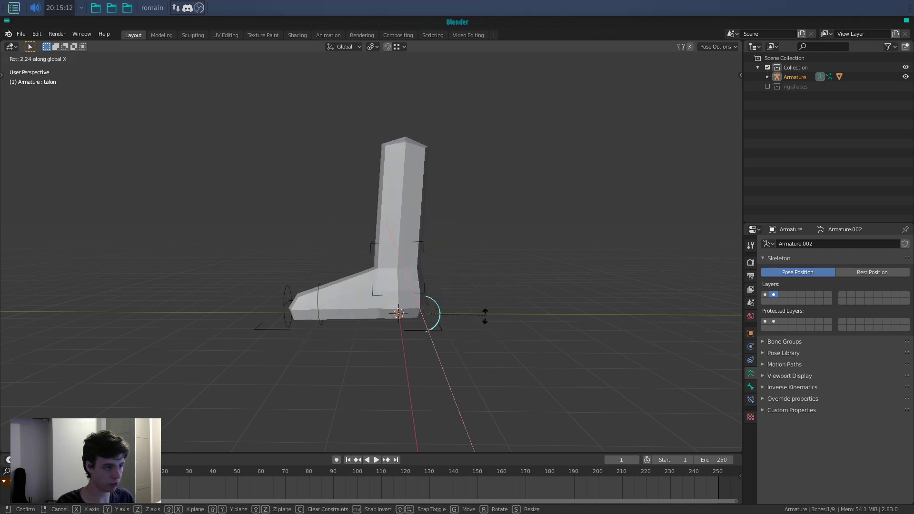
right_click(460, 333)
middle_click_drag(462, 326, 448, 296, "shift")
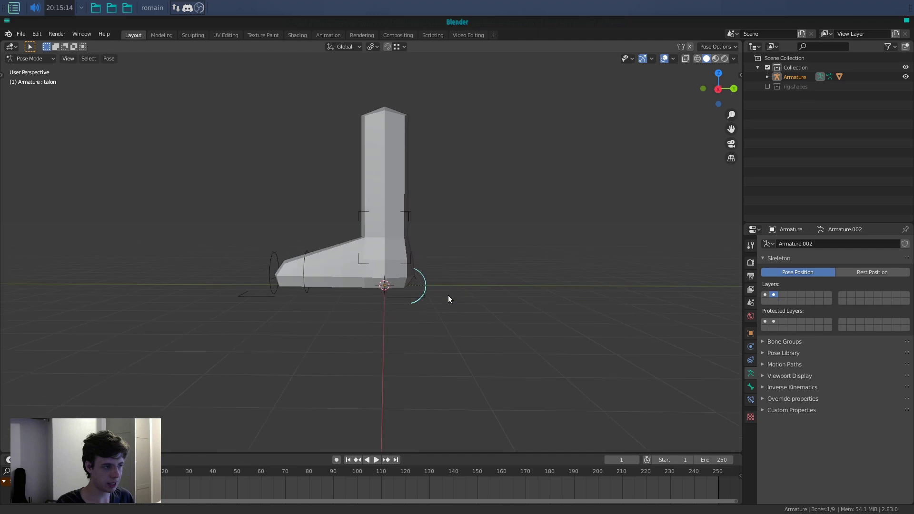
key("r")
key("x")
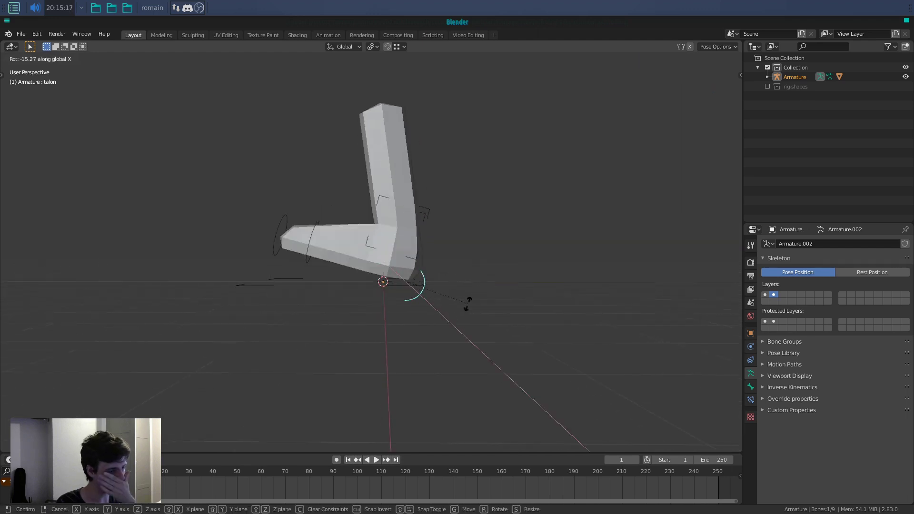
left_click(459, 320)
scroll(427, 293, "up", 2)
key("r")
key("x")
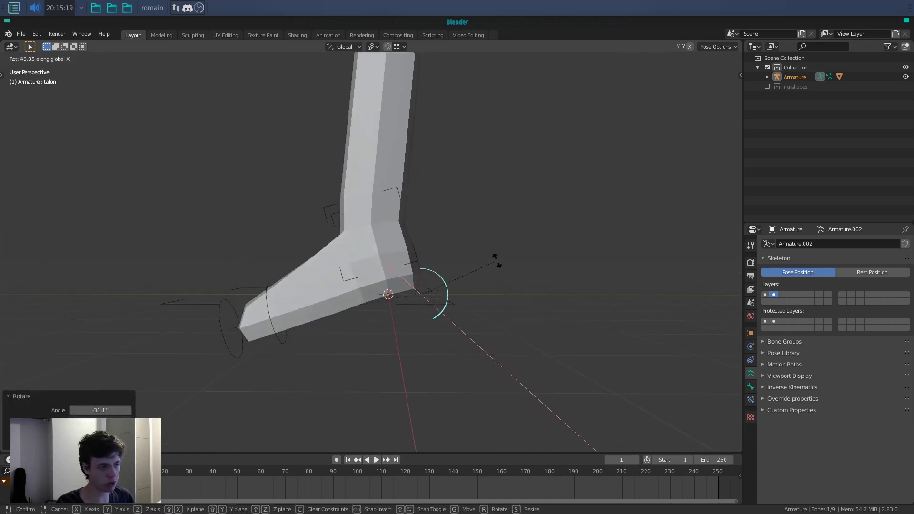
right_click(442, 294)
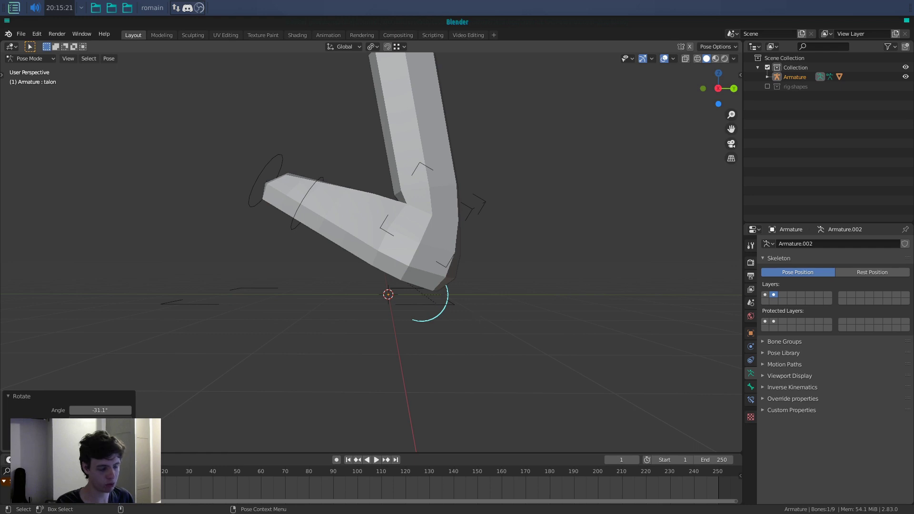
key("r")
key("x")
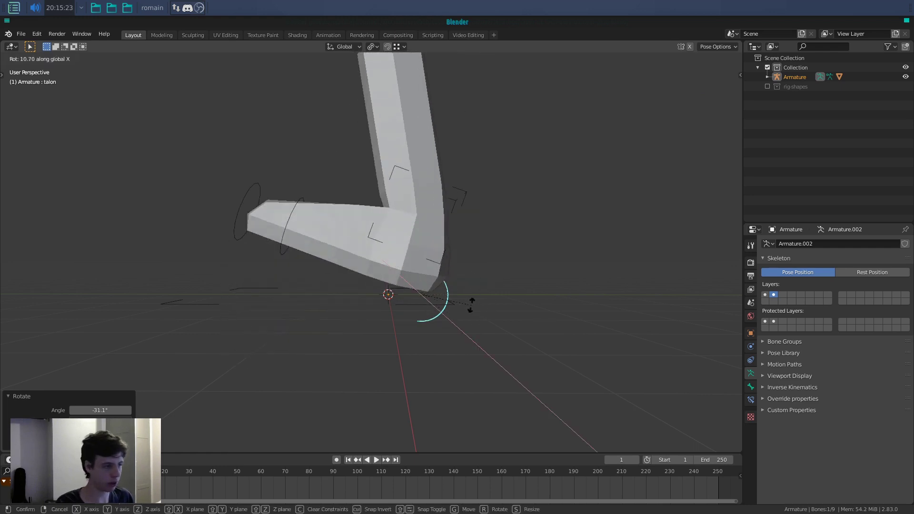
right_click(439, 308)
Step: Tilt the main foot control toward the toes and lift the whole foot above the floor
left_click(439, 312)
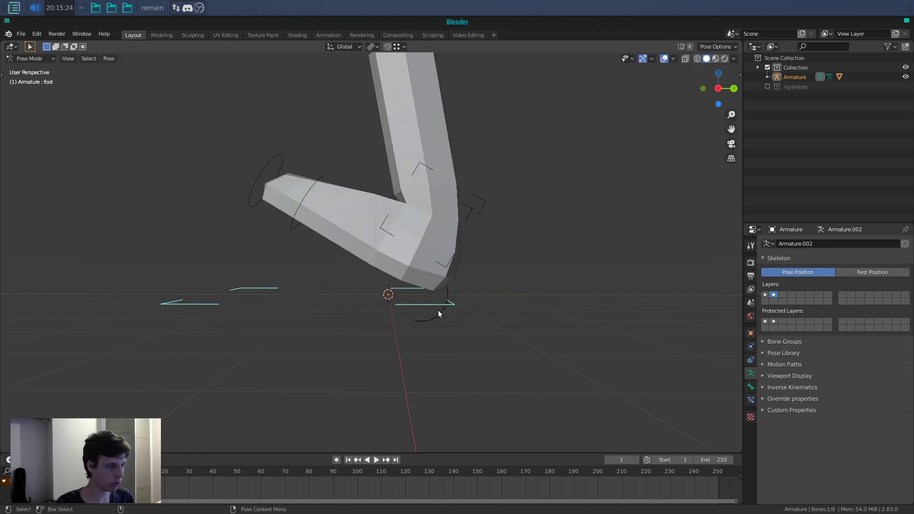
left_click(455, 289)
key("g")
left_click(495, 248)
right_click_drag(495, 247, 405, 275, "alt")
Step: Move the ankle control reverse-foot twice to bend the raised foot at the toes
left_click(398, 192)
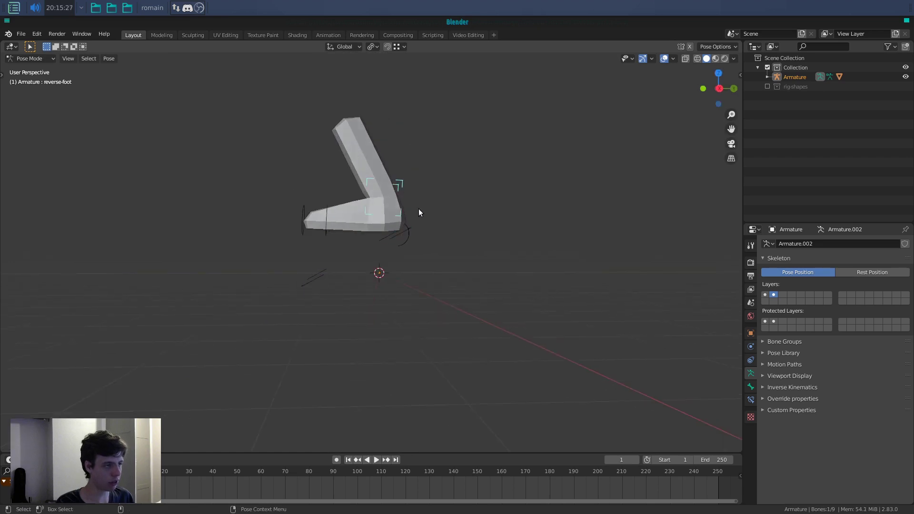
key("g")
left_click(398, 186)
key("g")
left_click(385, 166)
left_click_drag(450, 276, 421, 279, "alt")
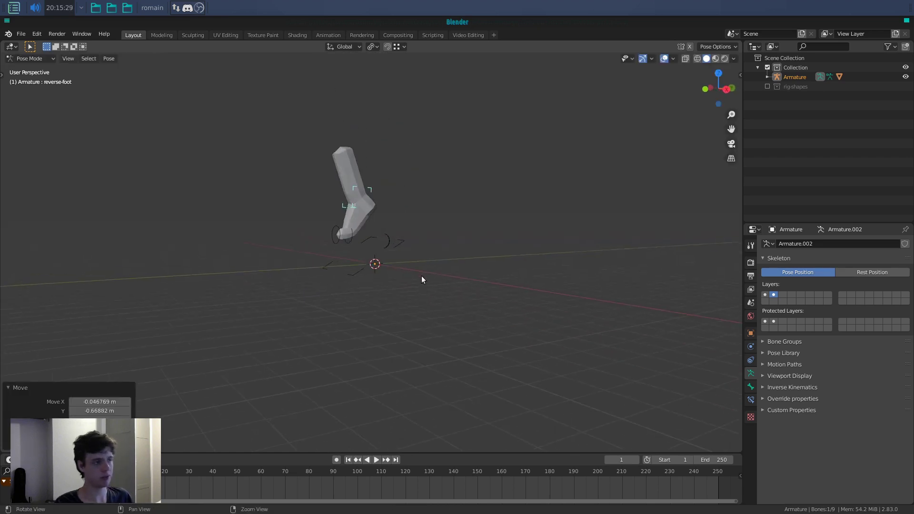
middle_click_drag(422, 279, 418, 308)
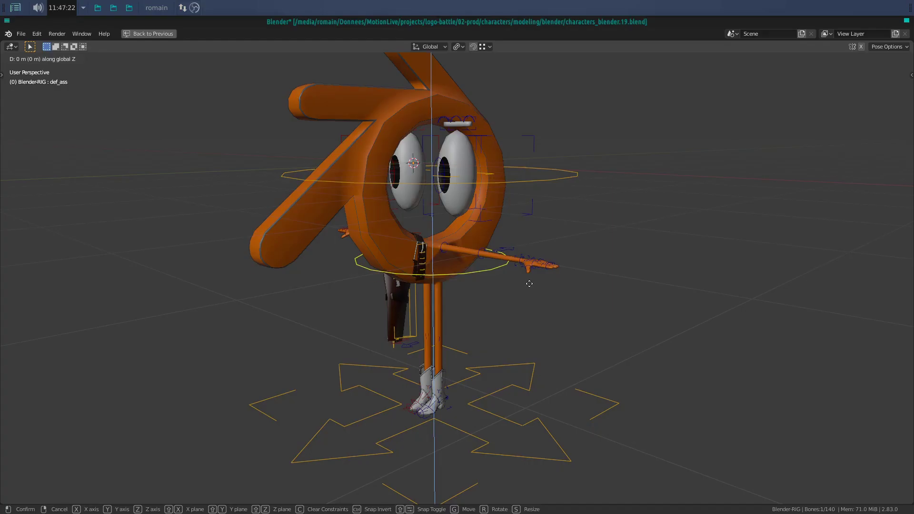
Step: Lower the character's hip control along the global Z axis and rotate it around Z to turn the body
left_click(527, 321)
key("r")
key("z")
left_click(595, 302)
Step: Select the head control ctl-head and rotate it freely with trackball rotation
left_click(563, 227)
key("r")
key("r")
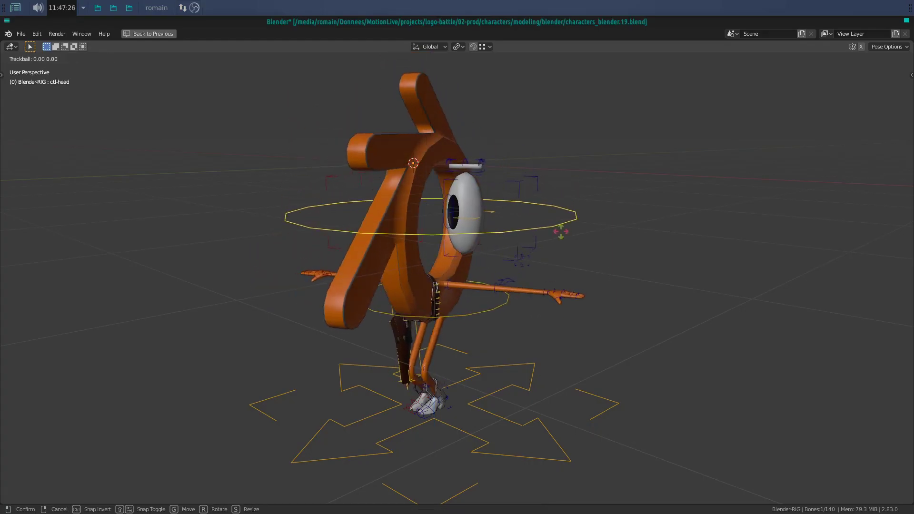